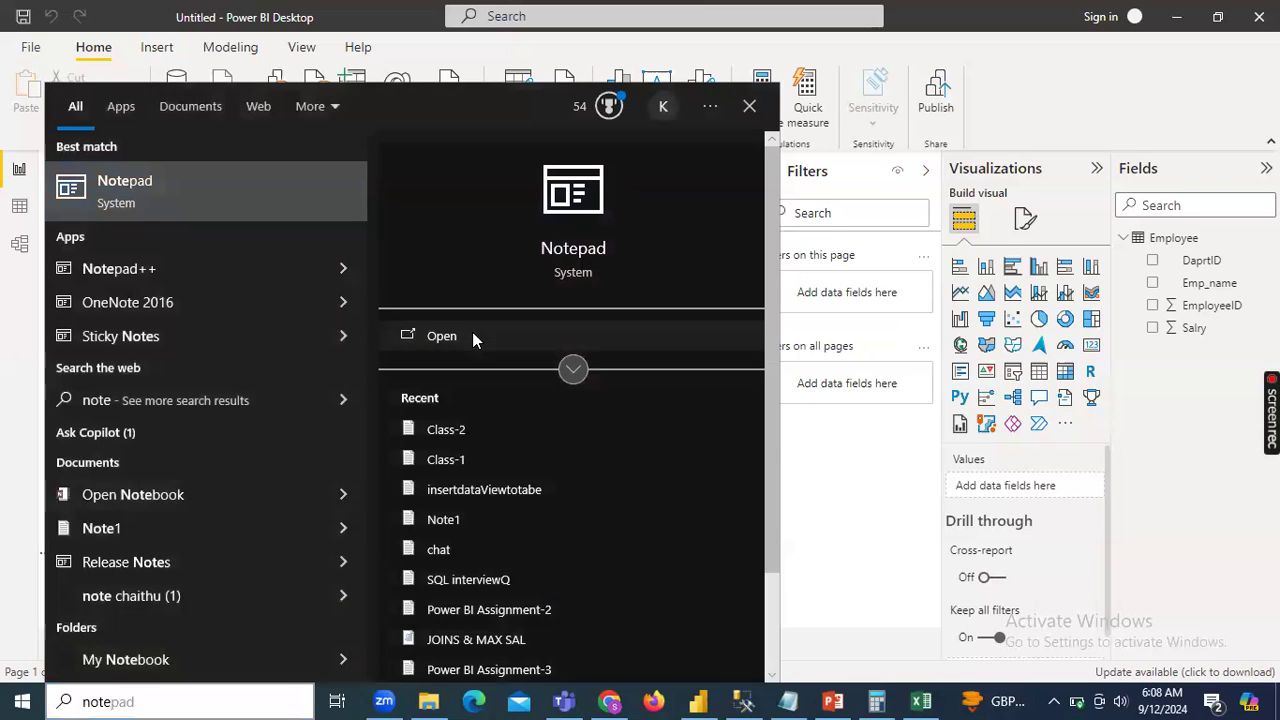
# Open Notepad in a maximized window and start the blank note with the heading "Power BI:".
pyautogui.click(473, 334)
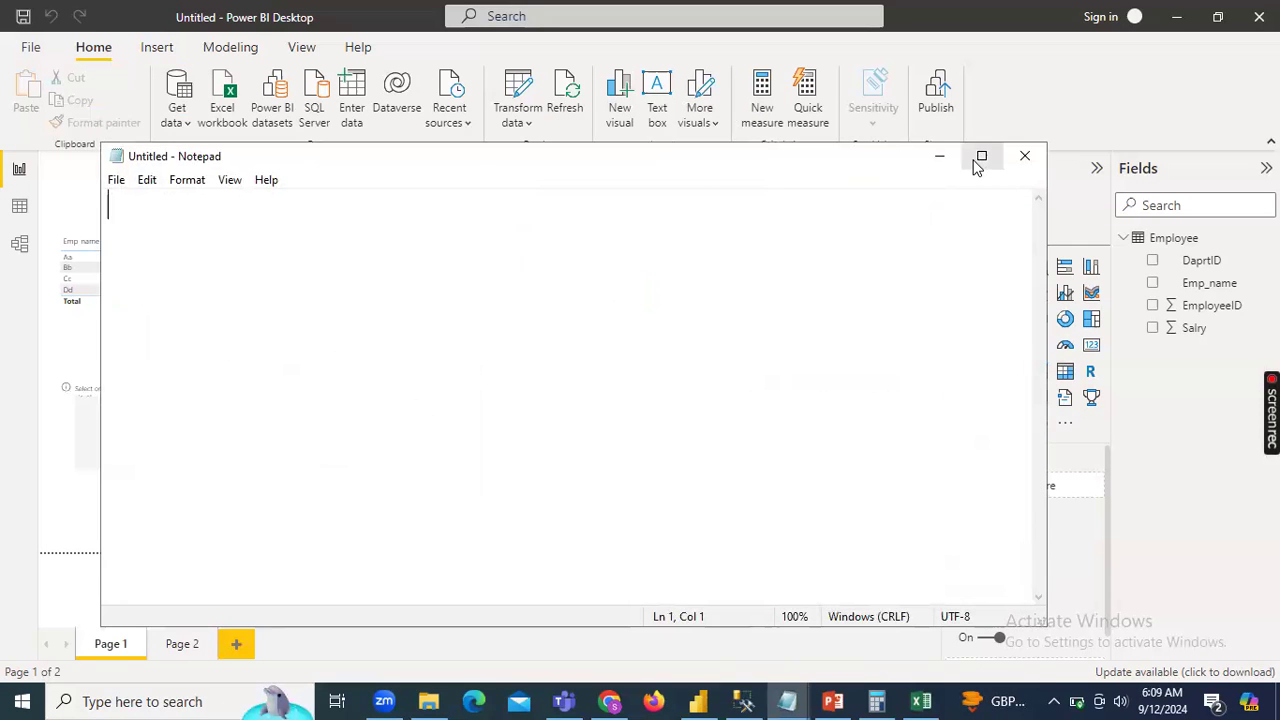
pyautogui.click(981, 157)
pyautogui.write('POwer')
pyautogui.press('BackSpace')
pyautogui.press('BackSpace')
pyautogui.press('BackSpace')
pyautogui.press('BackSpace')
pyautogui.press('BackSpace')
pyautogui.write('ower BI:')
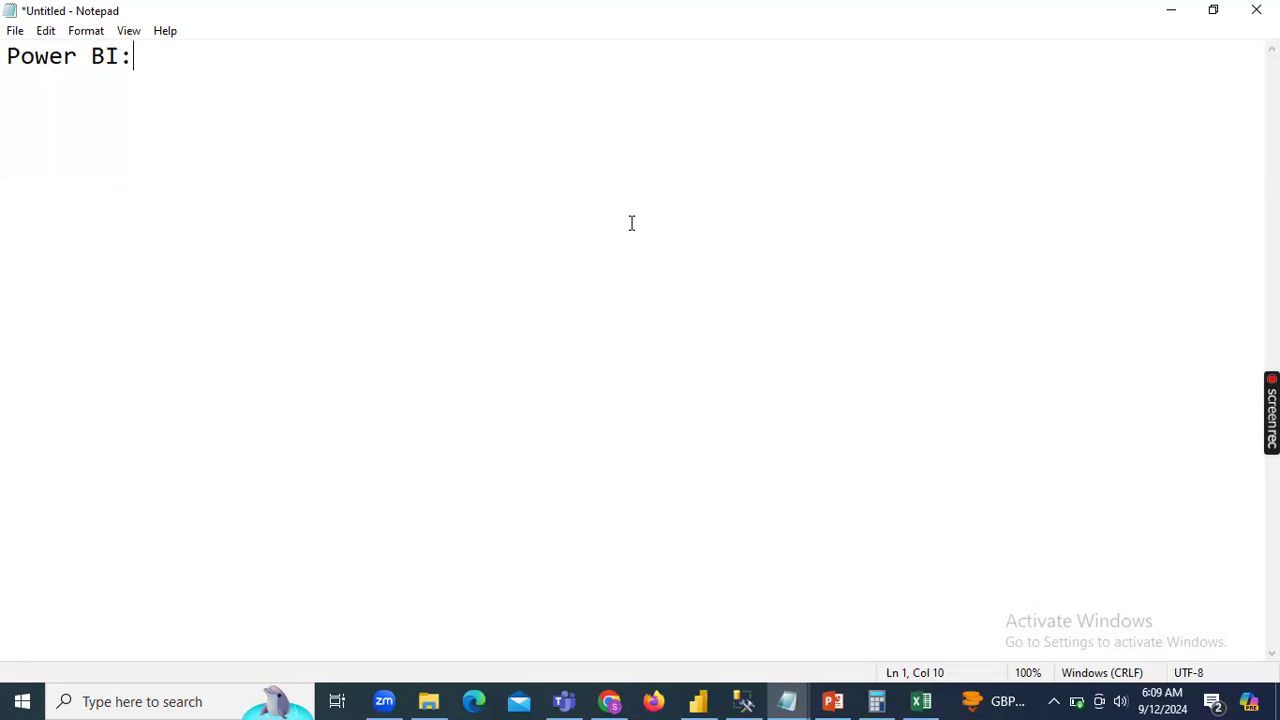
# Write after the heading "Power BI is Data visualization and business intelligence tool, which helps to connect to".
pyautogui.write('Power BI is Data visualization and')
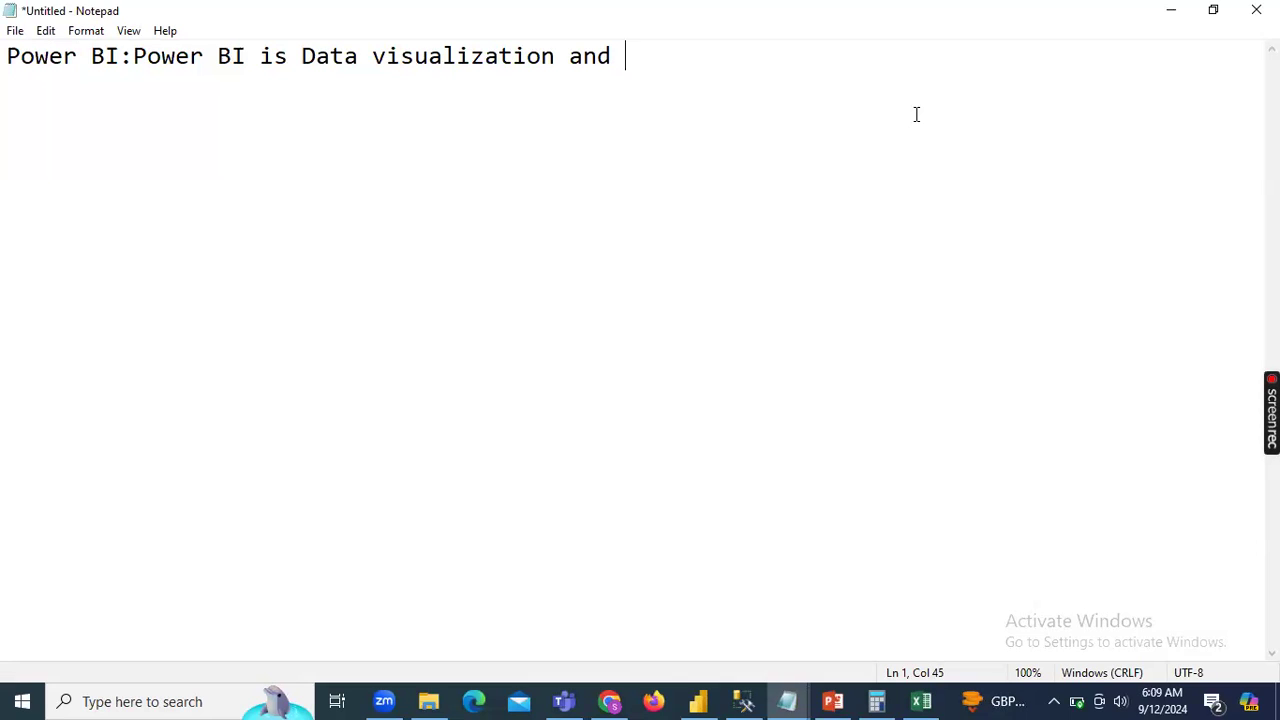
pyautogui.write('busi')
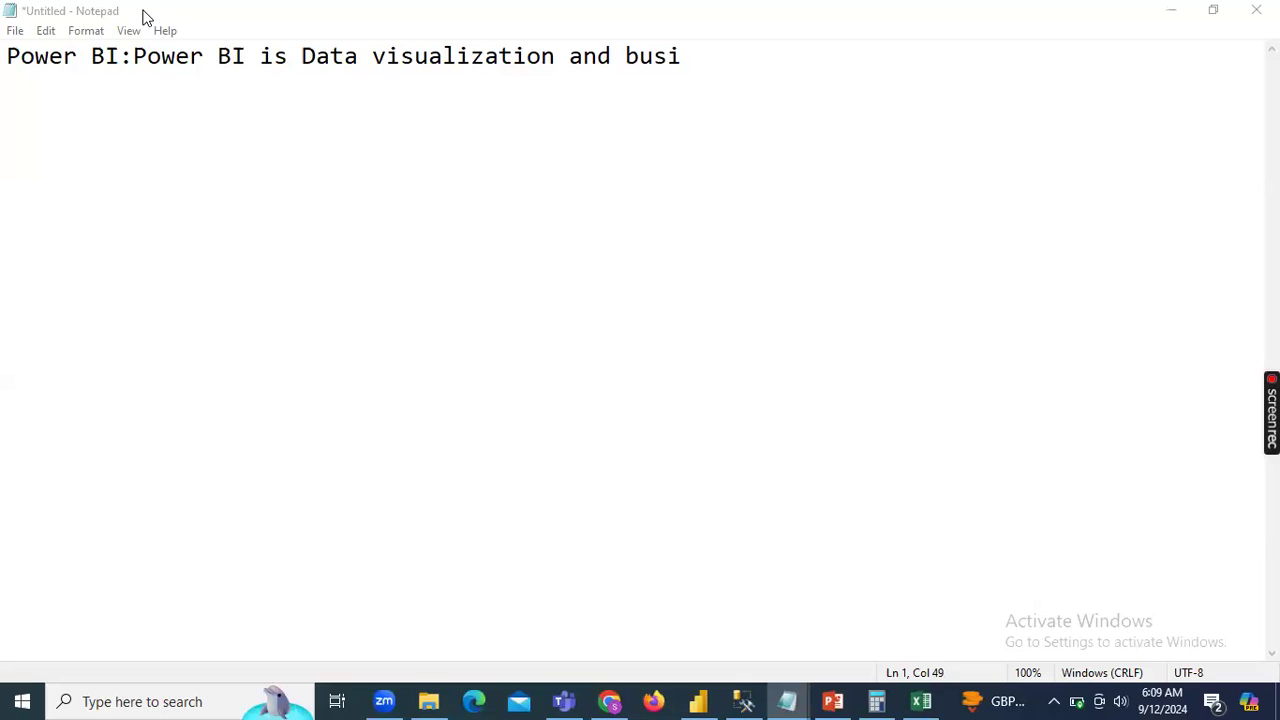
pyautogui.click(764, 74)
pyautogui.write('ness in')
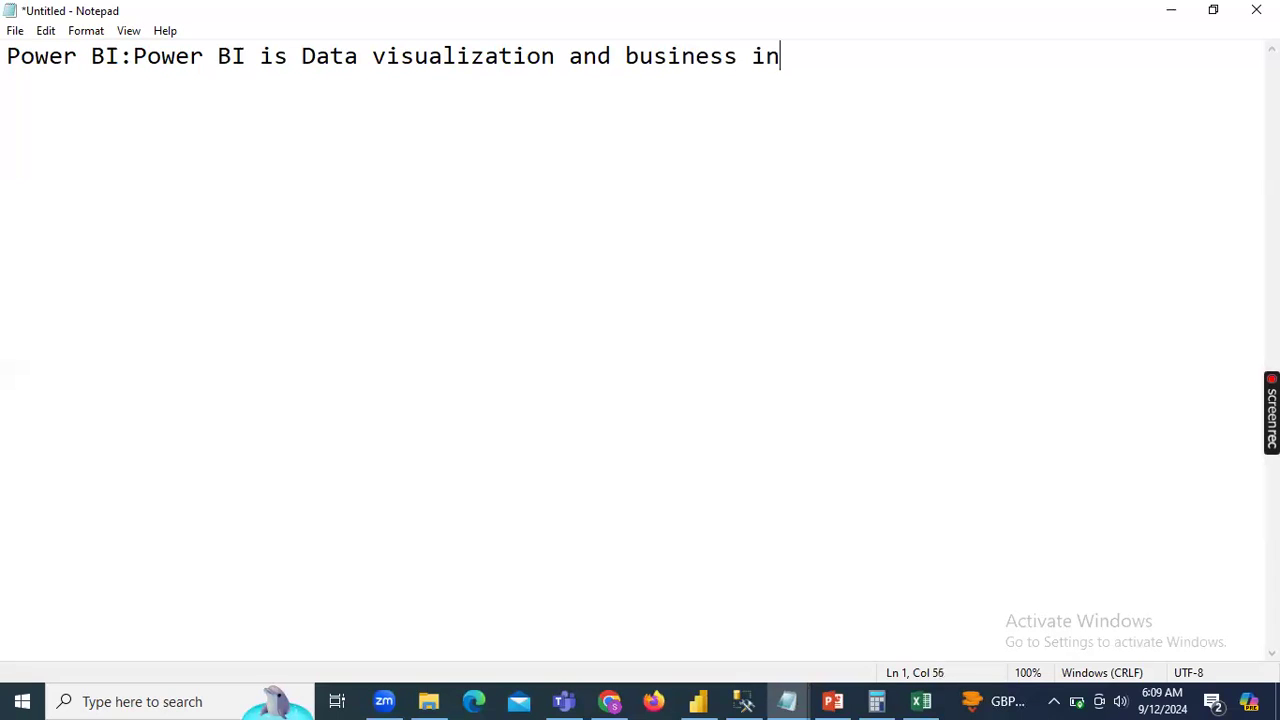
pyautogui.write('tellig')
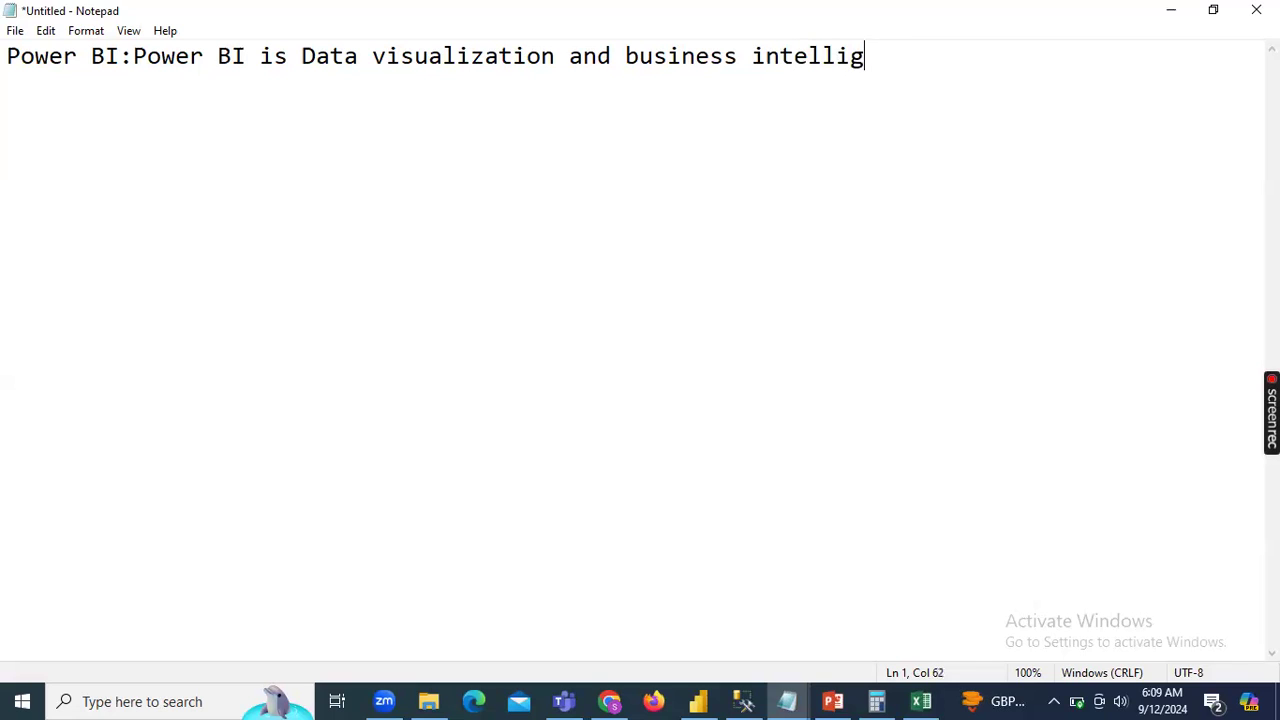
pyautogui.write('ence toll')
pyautogui.press('BackSpace')
pyautogui.press('BackSpace')
pyautogui.write('o')
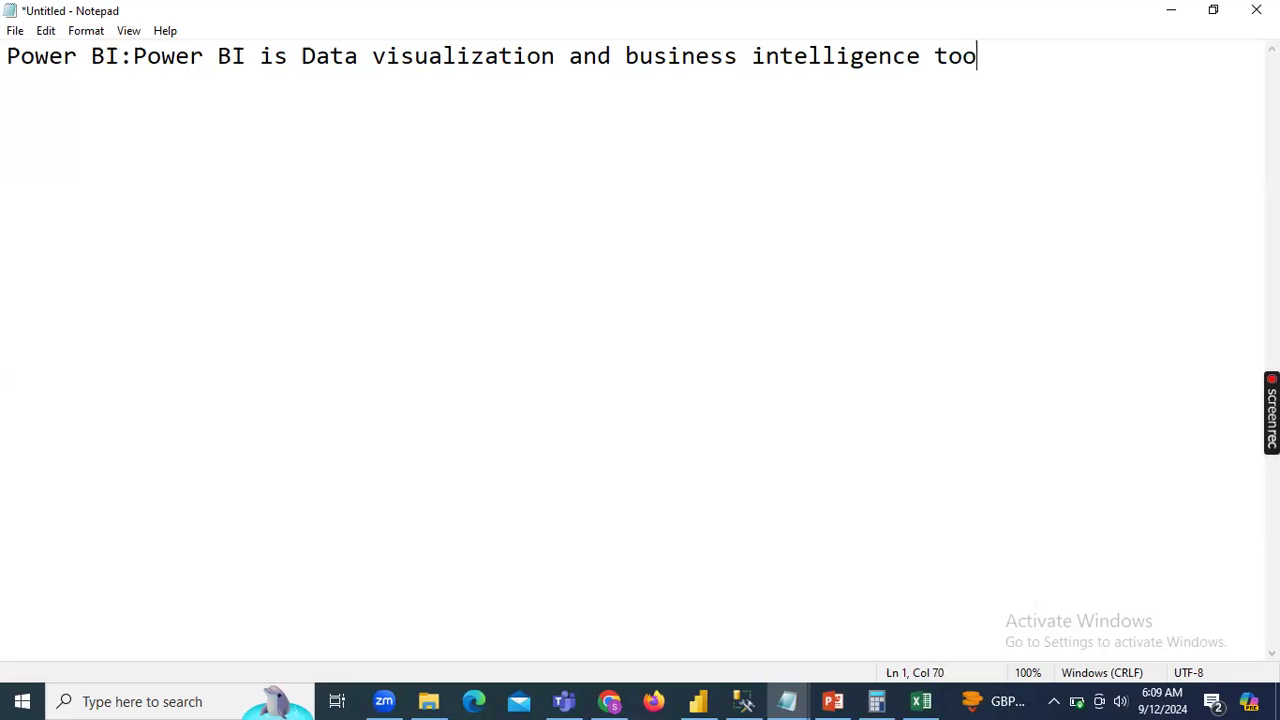
pyautogui.write('l, which helps to connect to ')
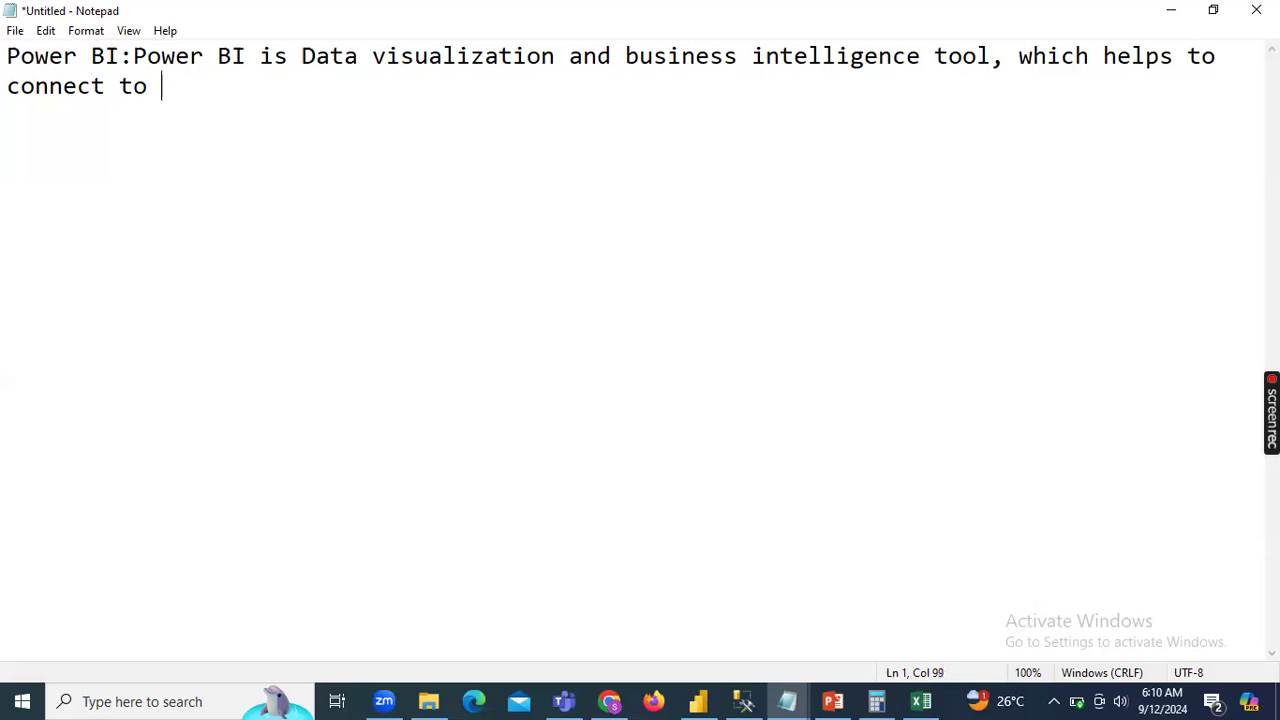
# Continue the definition with "Multiple data sources and based on that we can develop interactive reports.".
pyautogui.write('Mult')
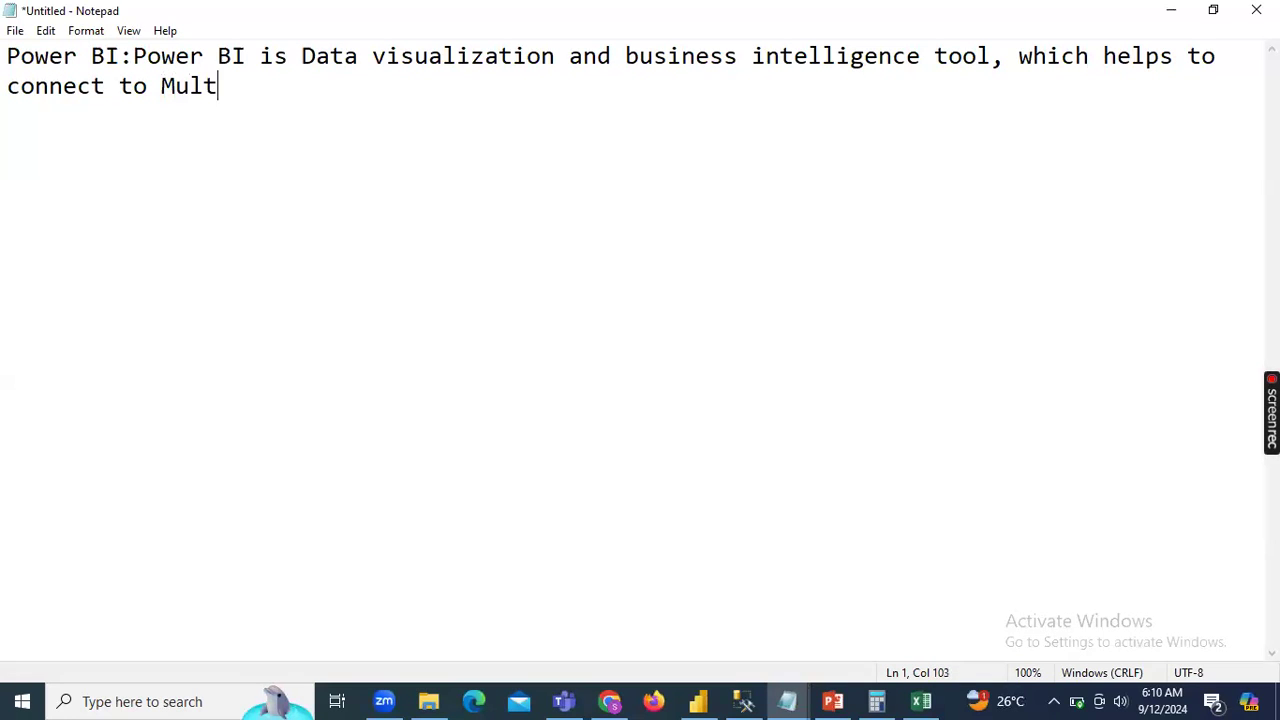
pyautogui.write('iple data sources and ')
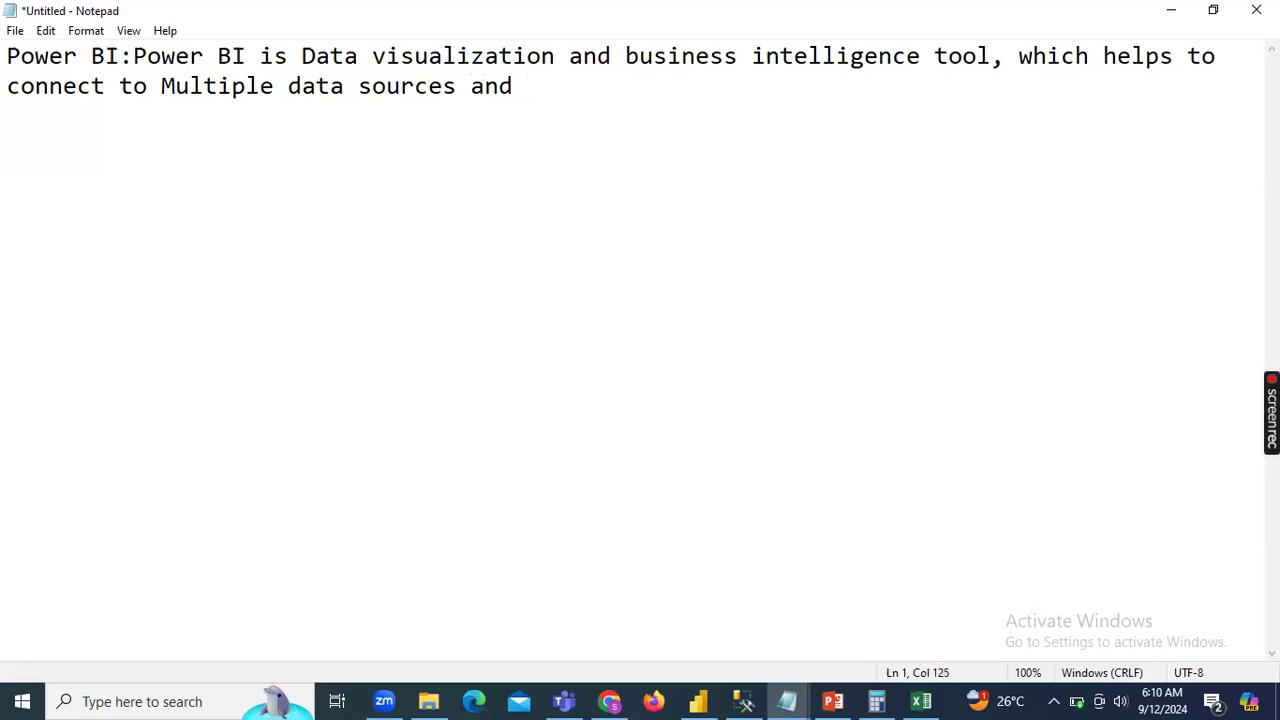
pyautogui.write('based on t')
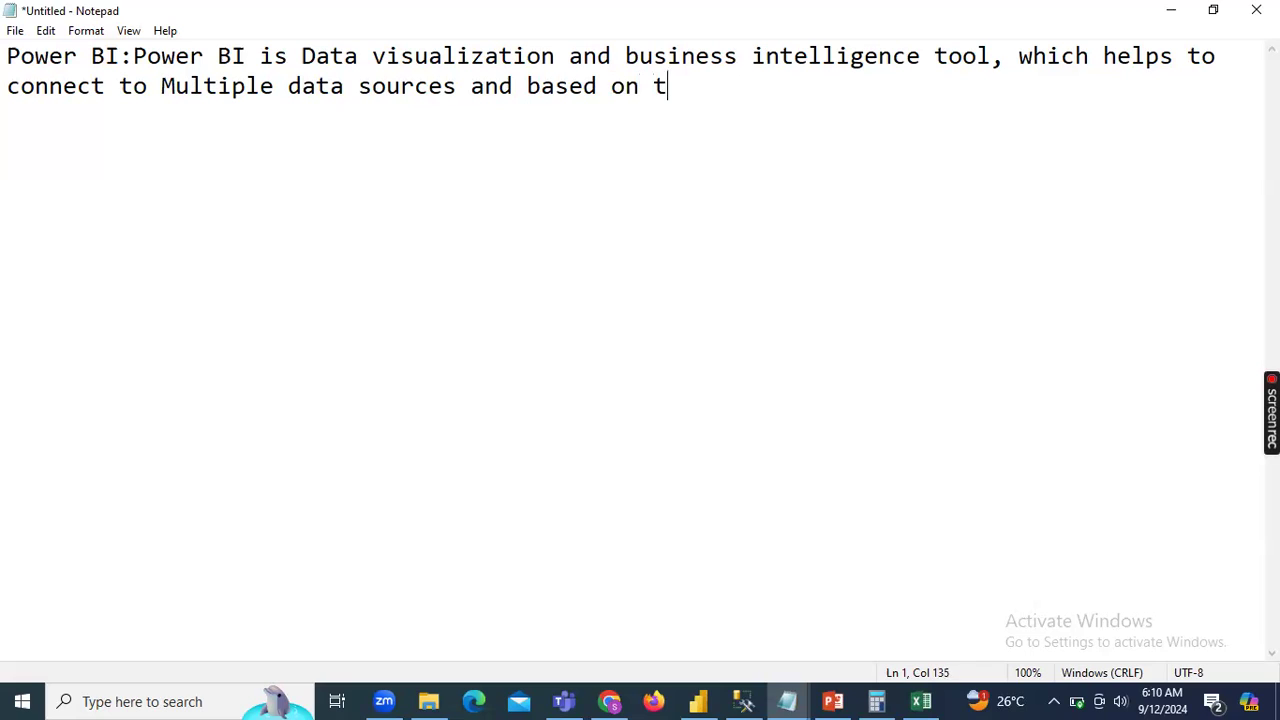
pyautogui.write('hat we ca')
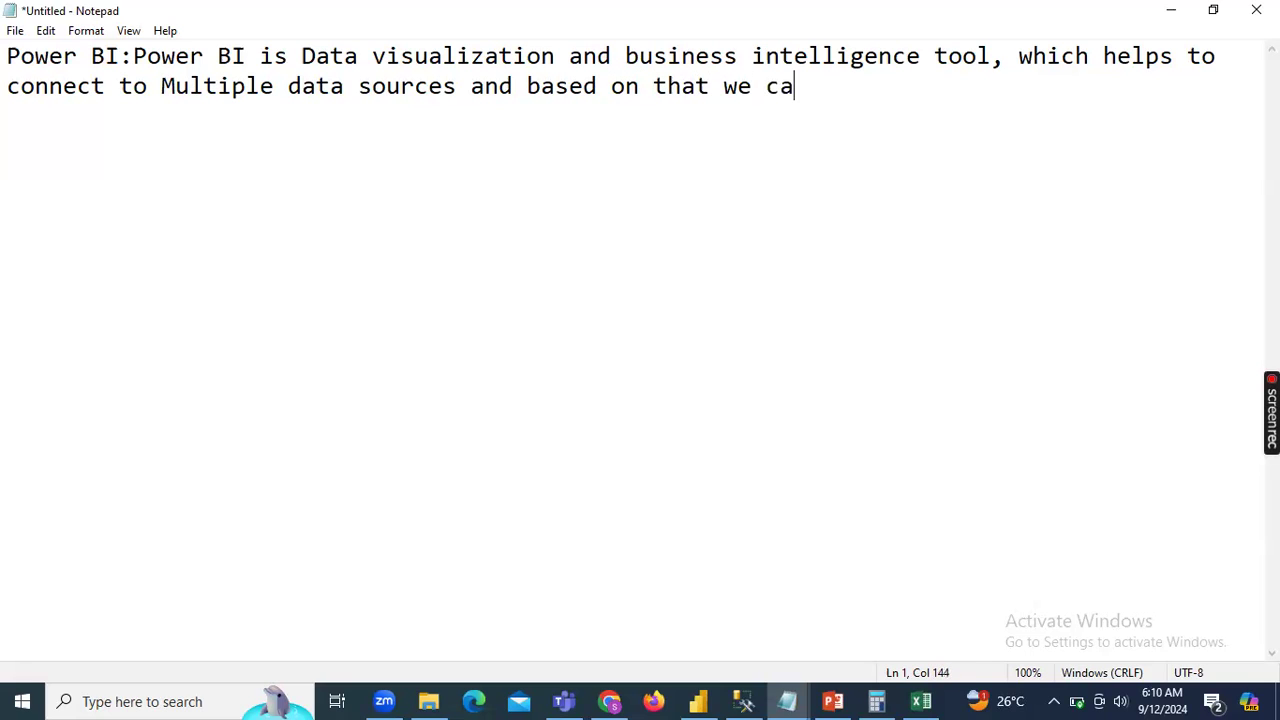
pyautogui.write('n deve')
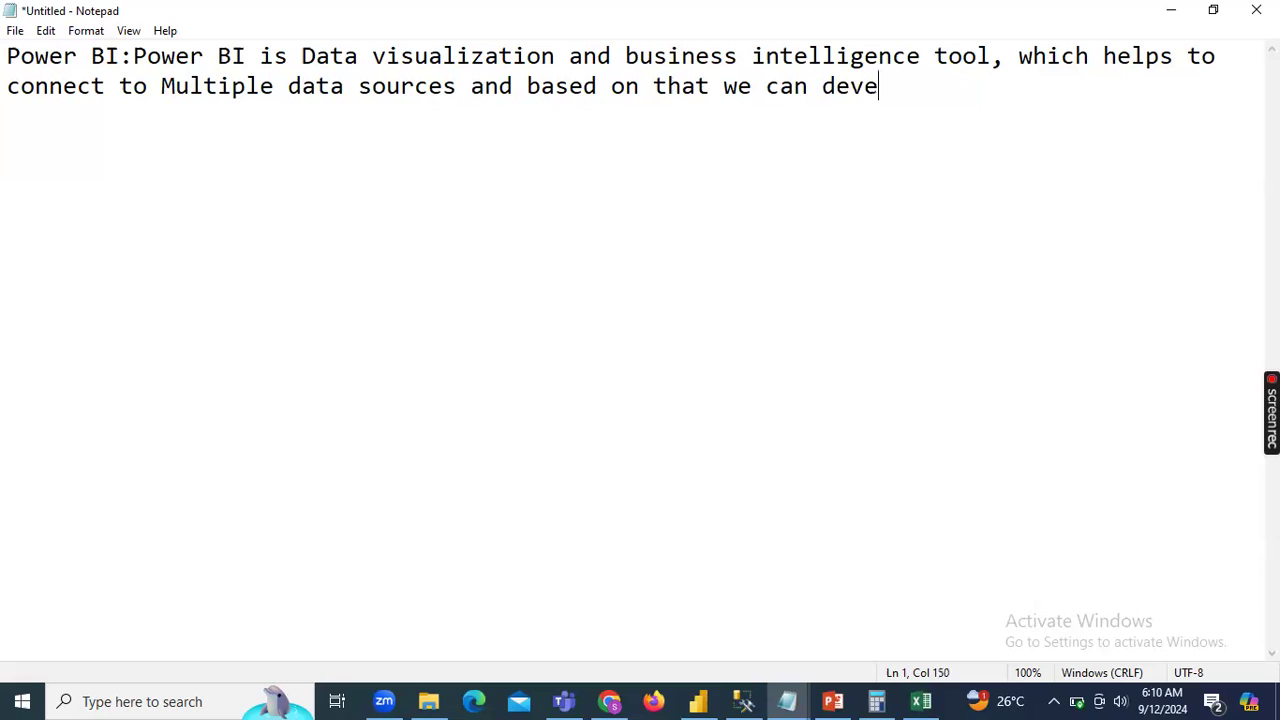
pyautogui.write('lop inte')
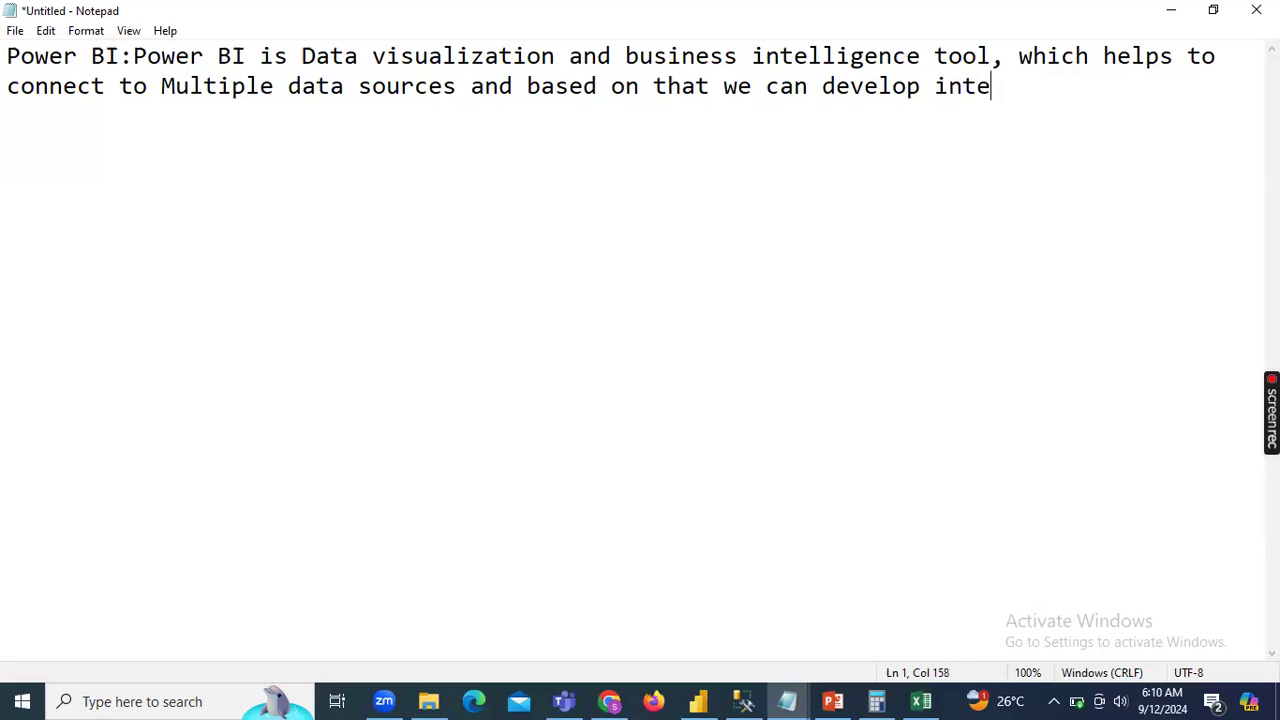
pyautogui.write('ractive repor')
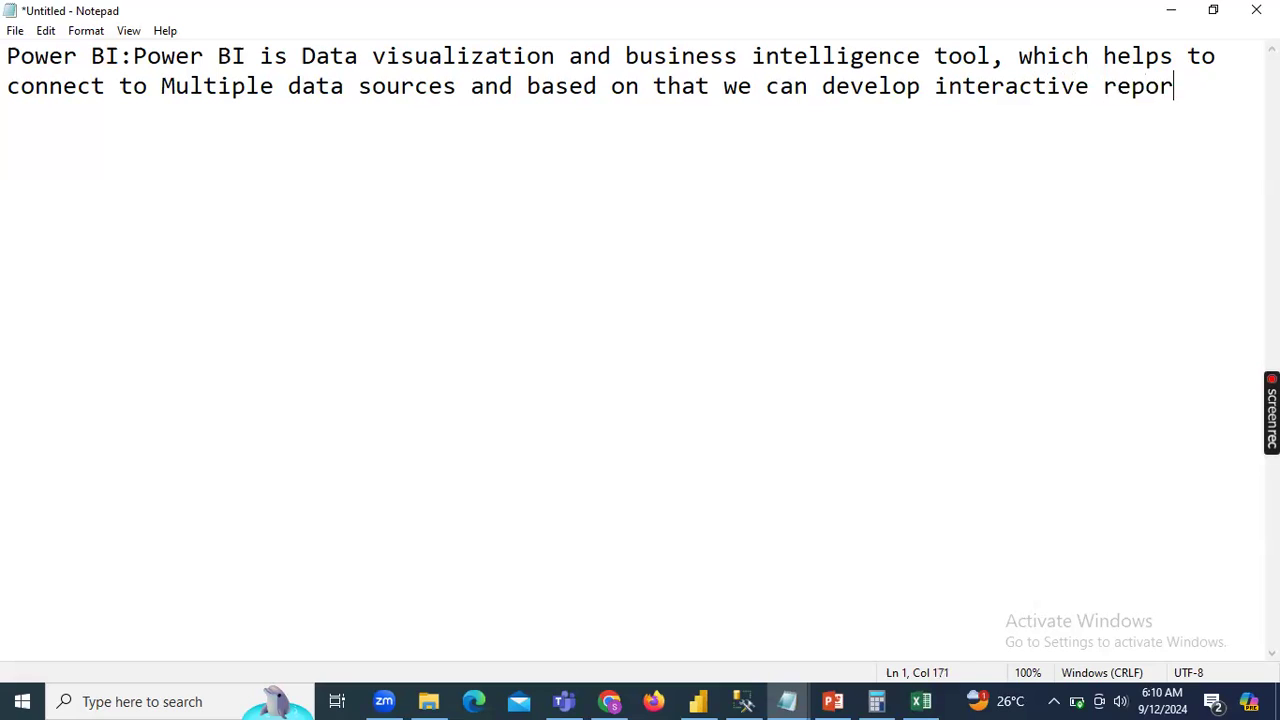
pyautogui.write('ts.')
# Extend the end of the definition so that it closes with "reports to the business.".
pyautogui.moveTo(139, 57); pyautogui.dragTo(1020, 57)
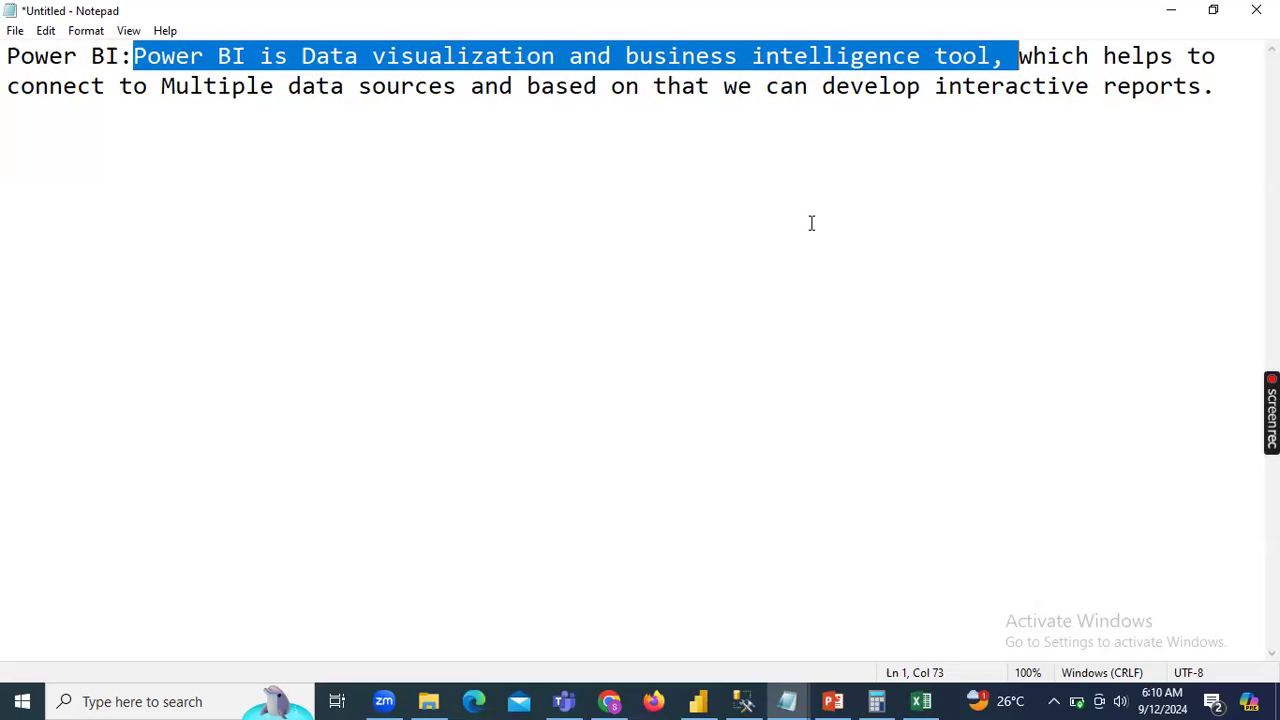
pyautogui.click(1216, 86)
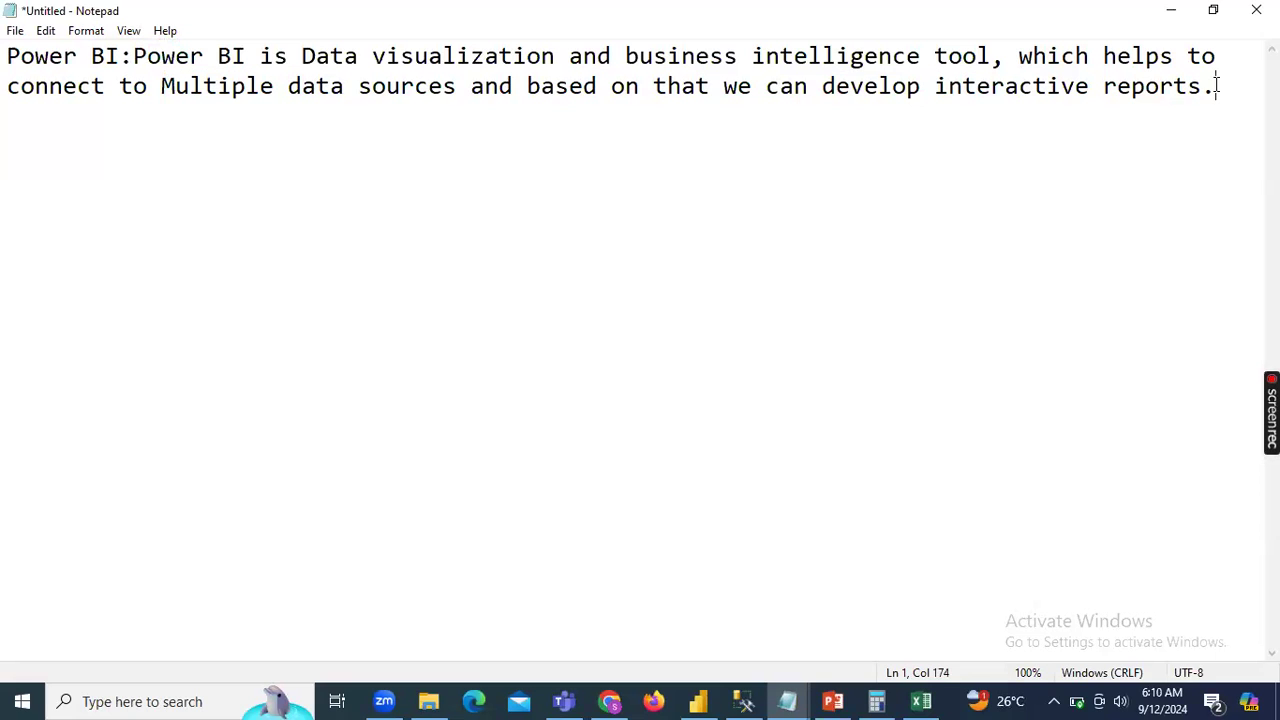
pyautogui.press('BackSpace')
pyautogui.write('to th')
pyautogui.write('e b')
pyautogui.write('usiness')
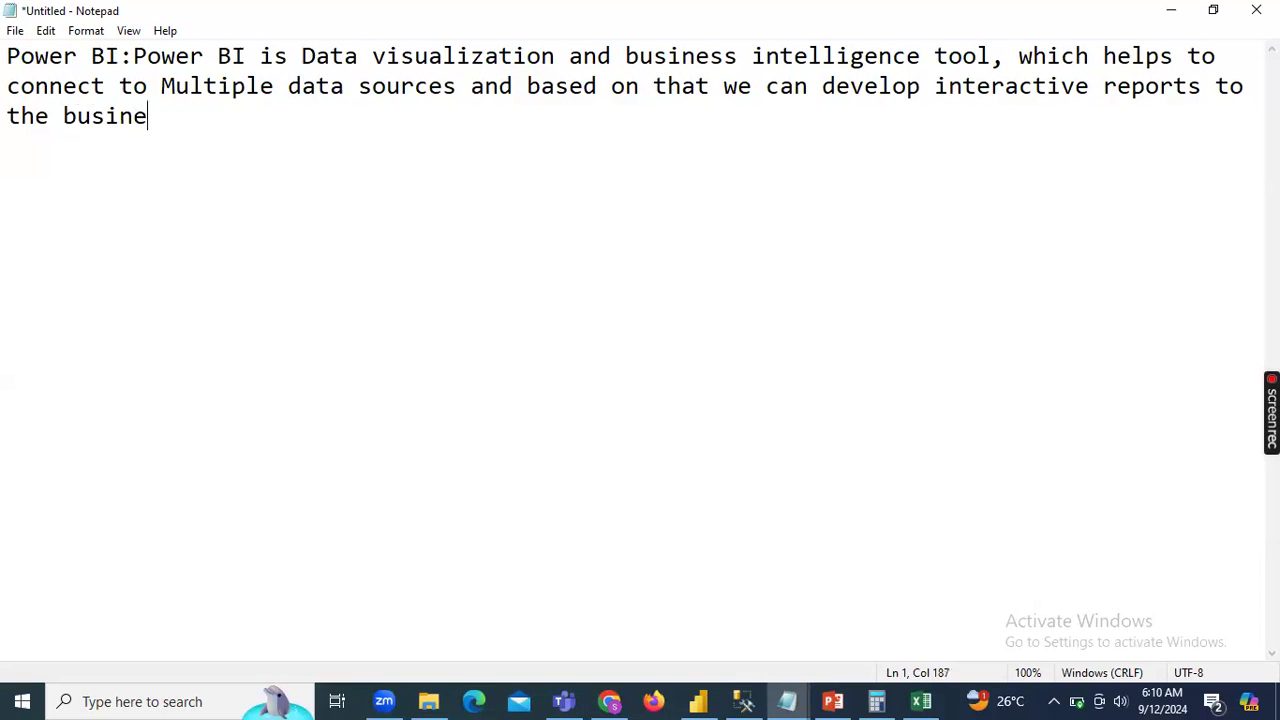
pyautogui.write('.')
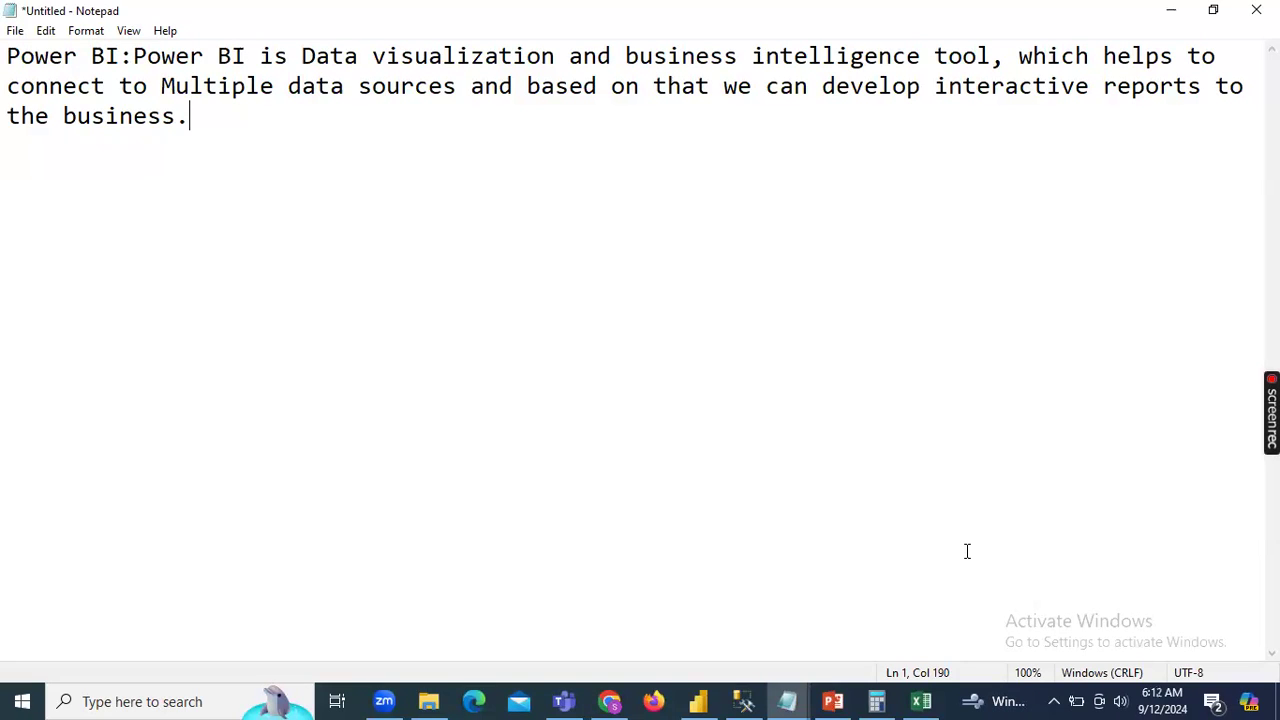
# Add the line "3 components in power Bi:" below the definition.
pyautogui.press('Return')
pyautogui.write('3 components')
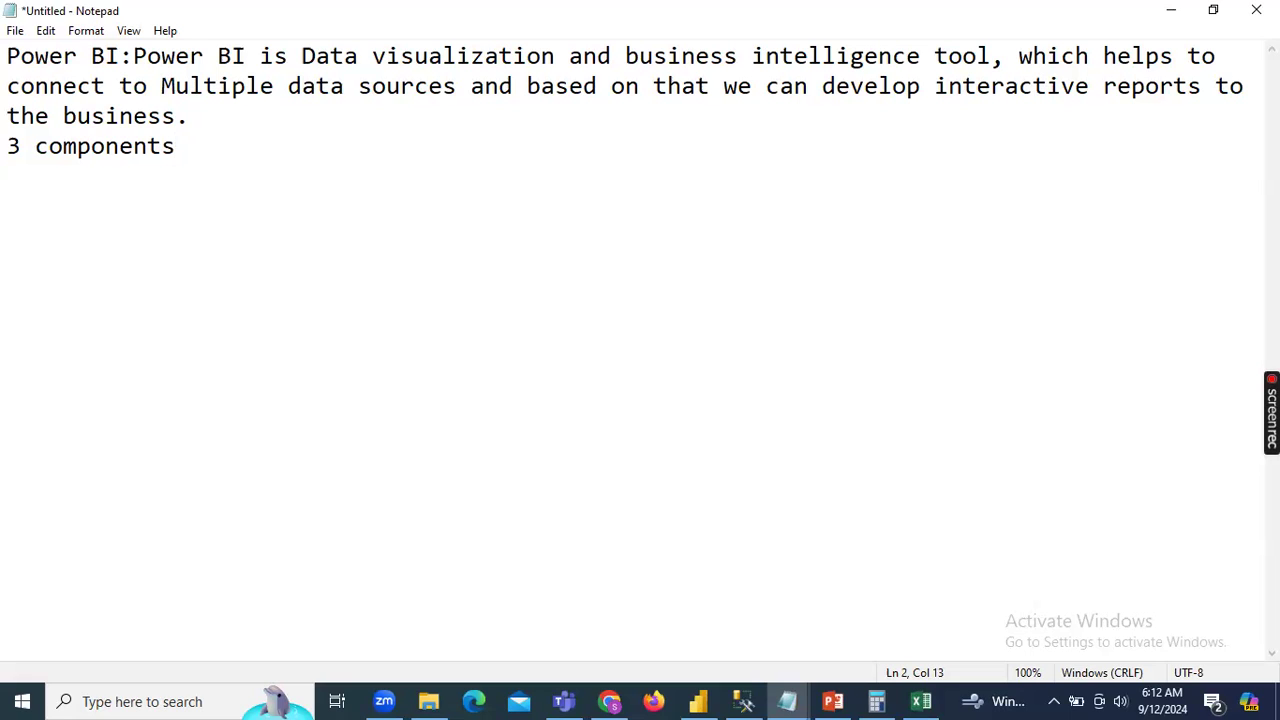
pyautogui.write(' in')
pyautogui.write('pow')
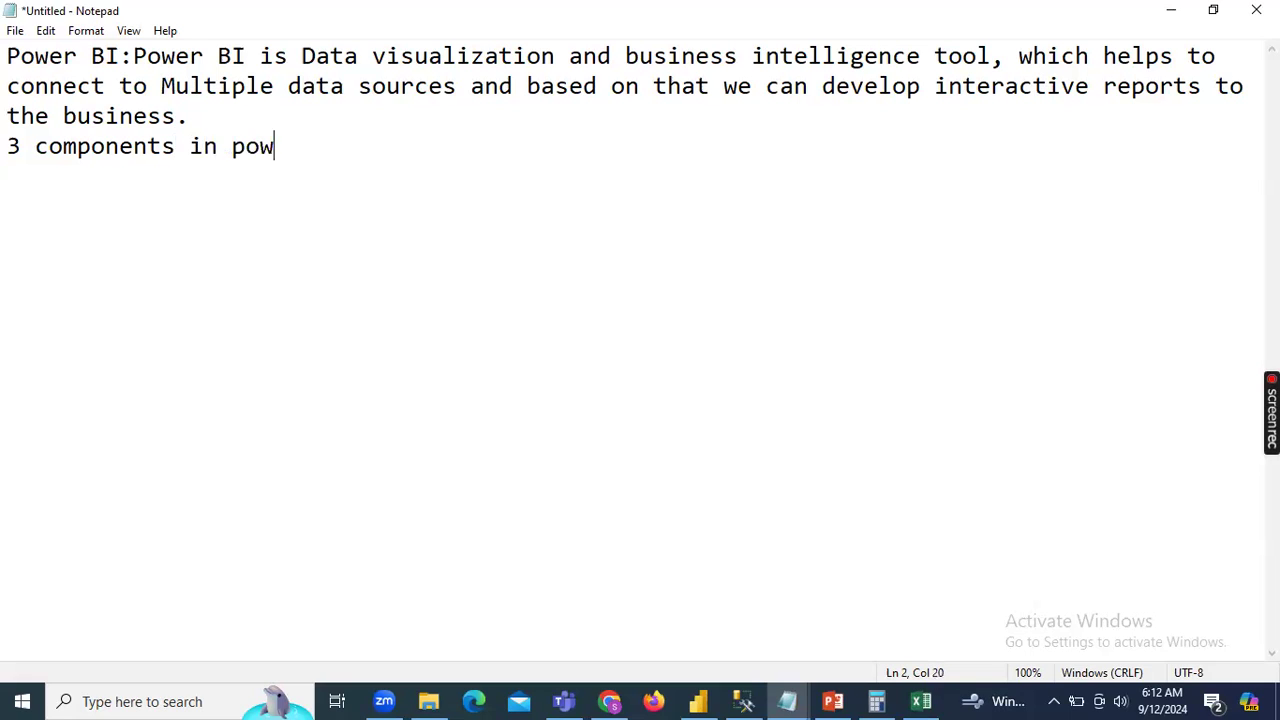
pyautogui.write('er Bi:')
# List the three components on numbered lines: "1. power BI Desktop", "2.Power Bi Service" and "3. power BI Mobile app".
pyautogui.press('Return')
pyautogui.write('1.')
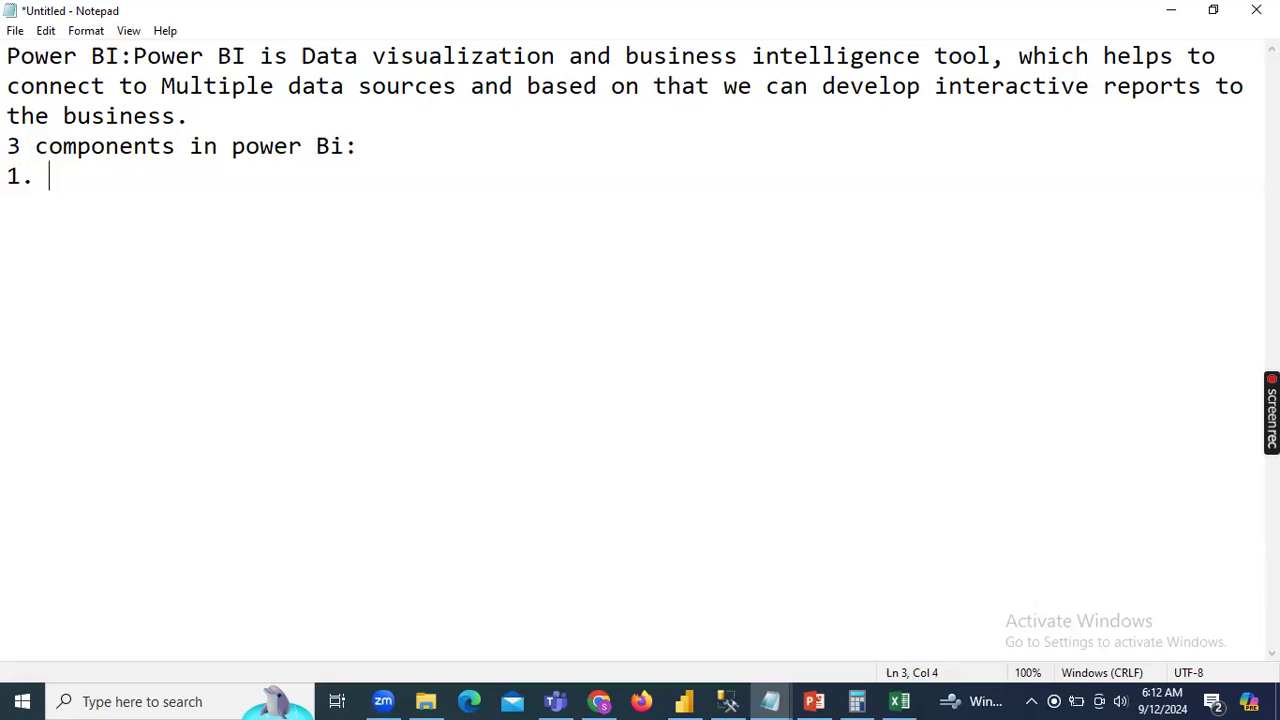
pyautogui.write(' power BI')
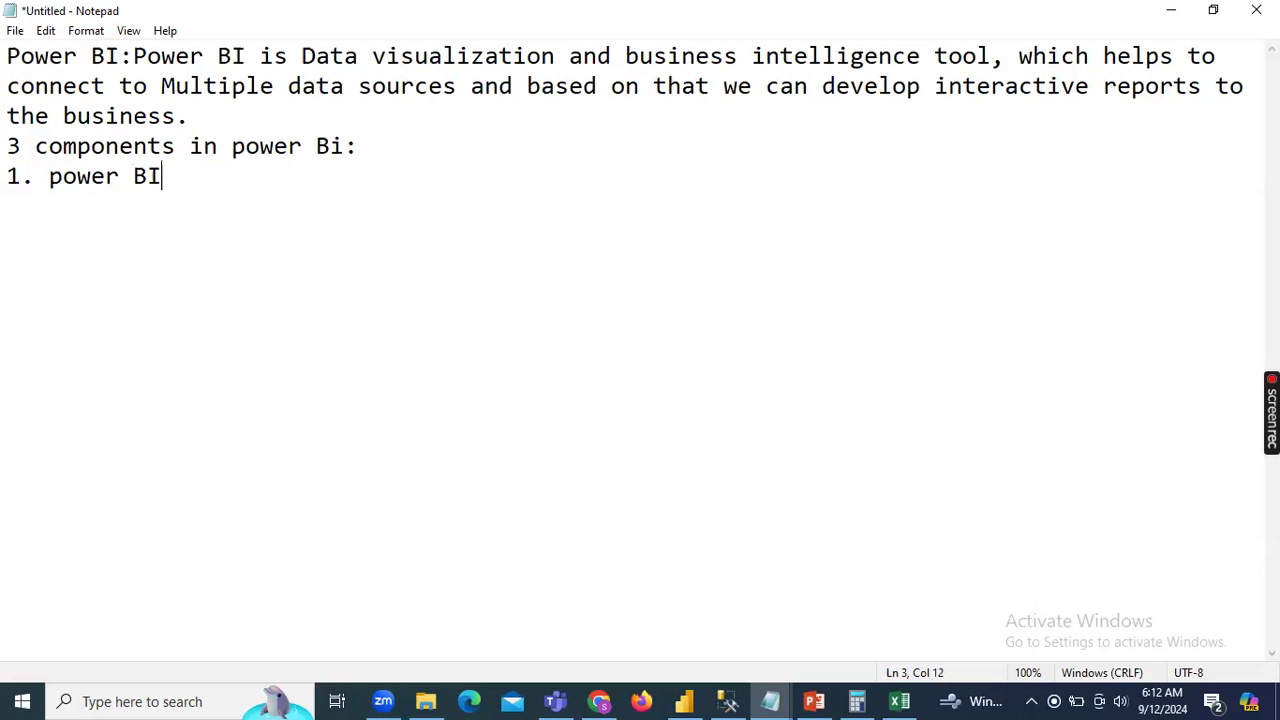
pyautogui.write(' Desktop')
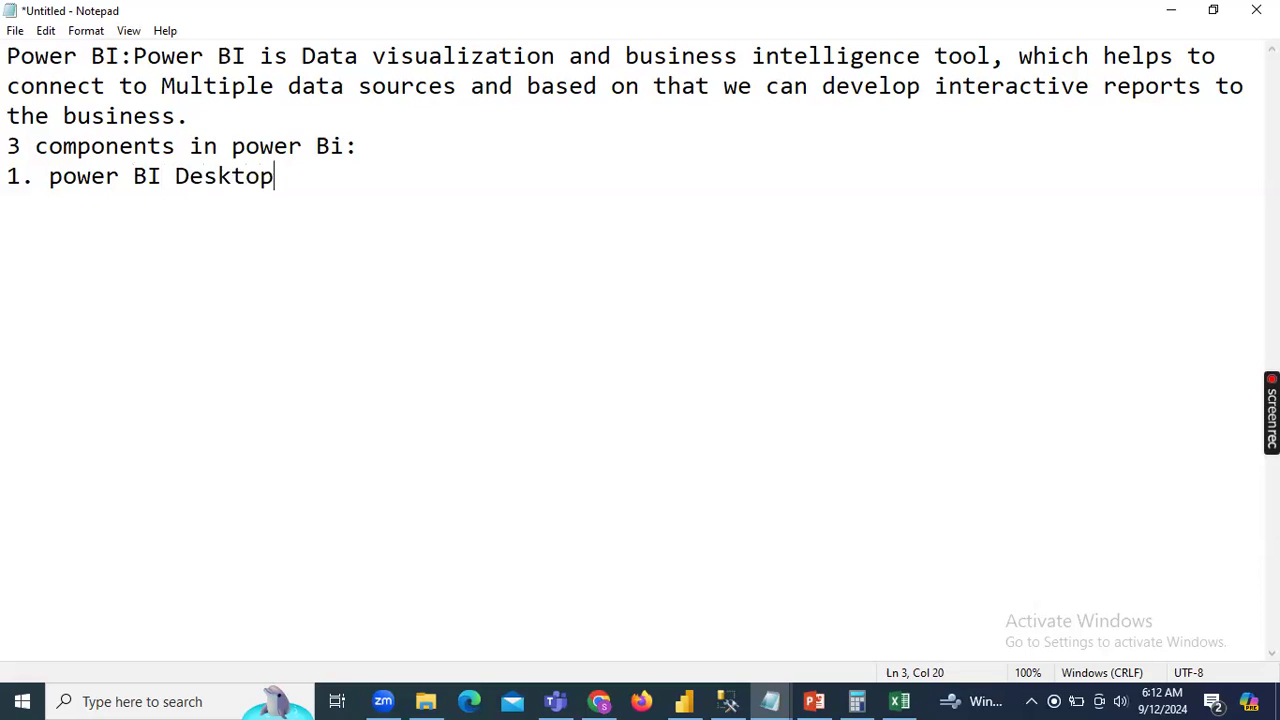
pyautogui.press('Return')
pyautogui.write('2.')
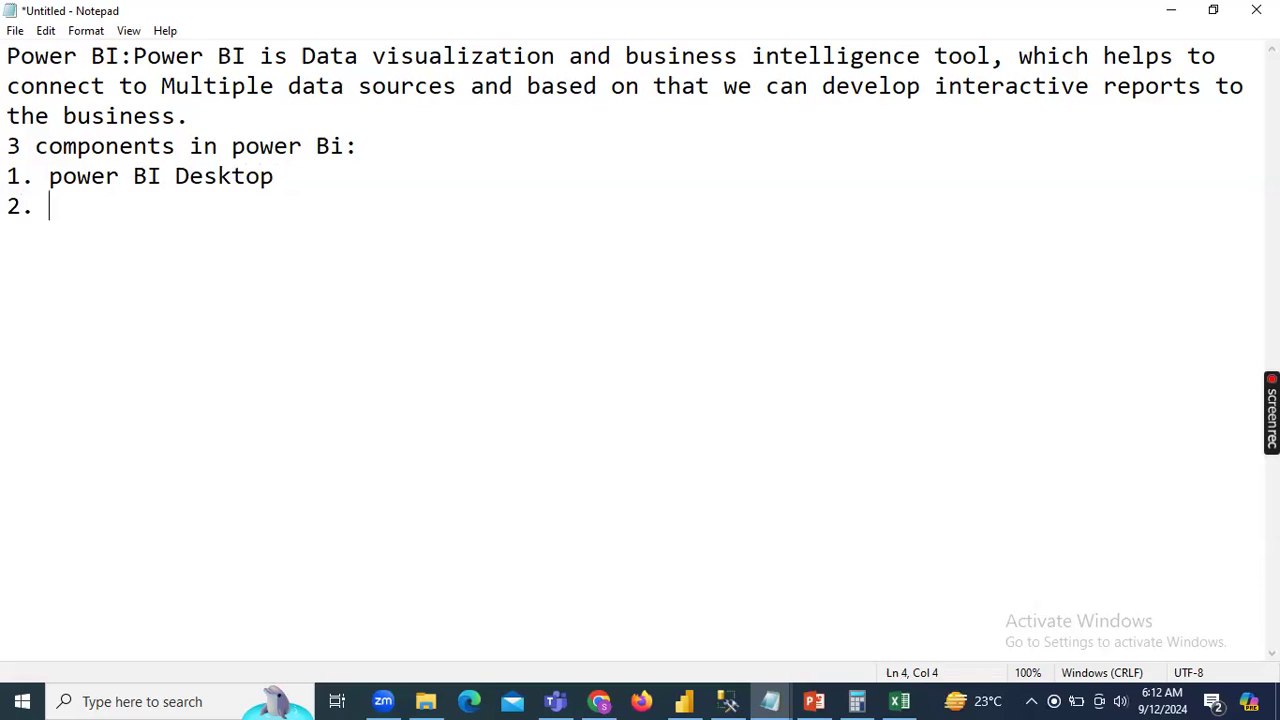
pyautogui.write('Power Bi Service')
pyautogui.press('Return')
pyautogui.write('3. power BI Mobile app')
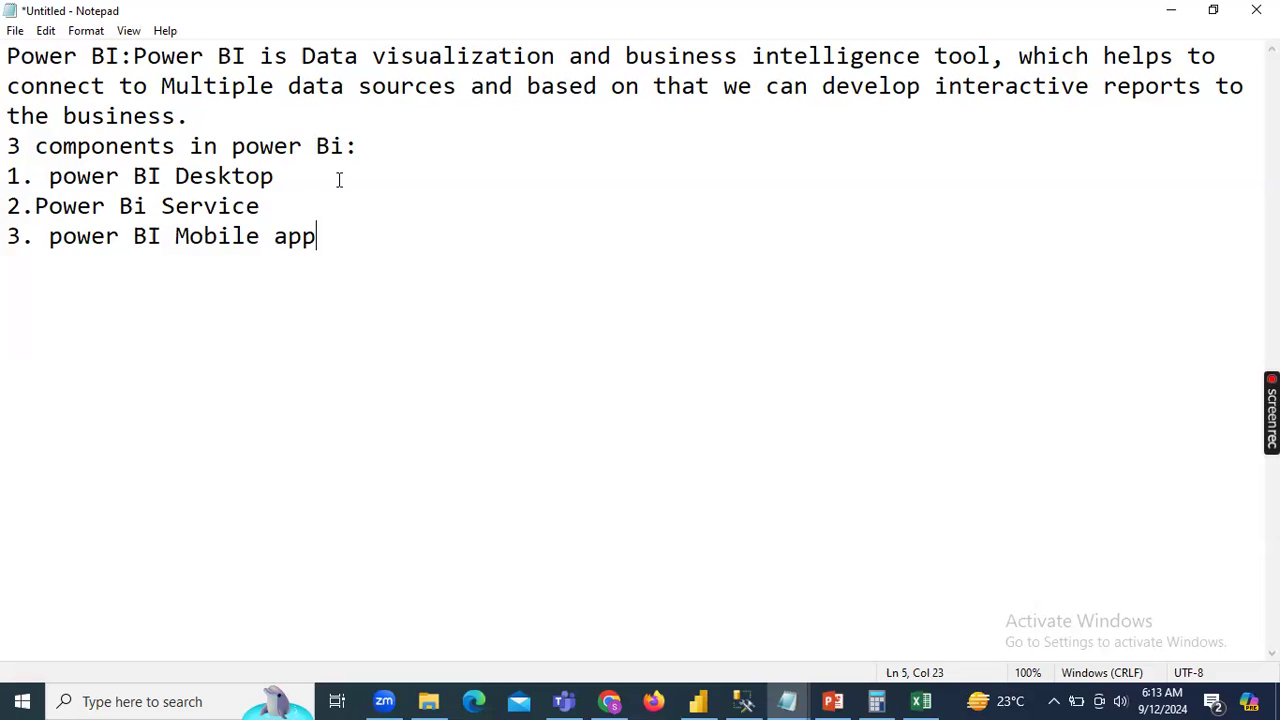
# Append "--free application" to the power BI Desktop line of the component list.
pyautogui.click(322, 179)
pyautogui.click(352, 223)
pyautogui.click(309, 183)
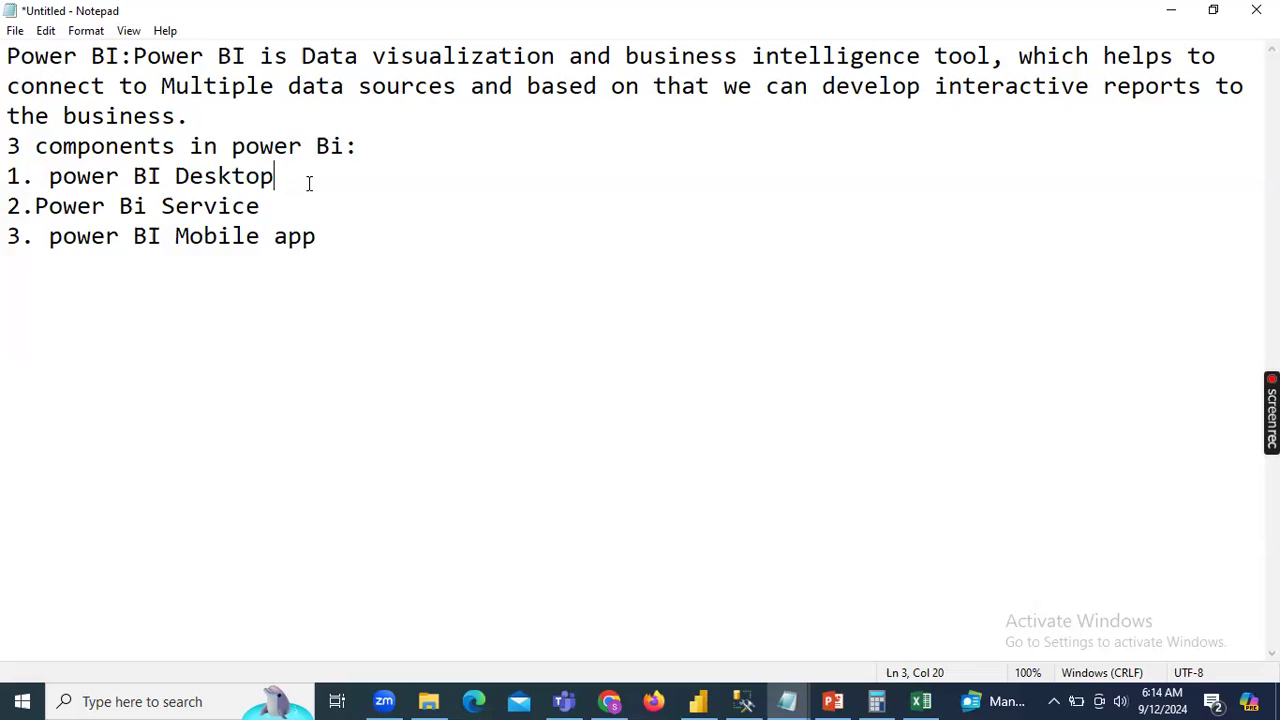
pyautogui.write('--free application')
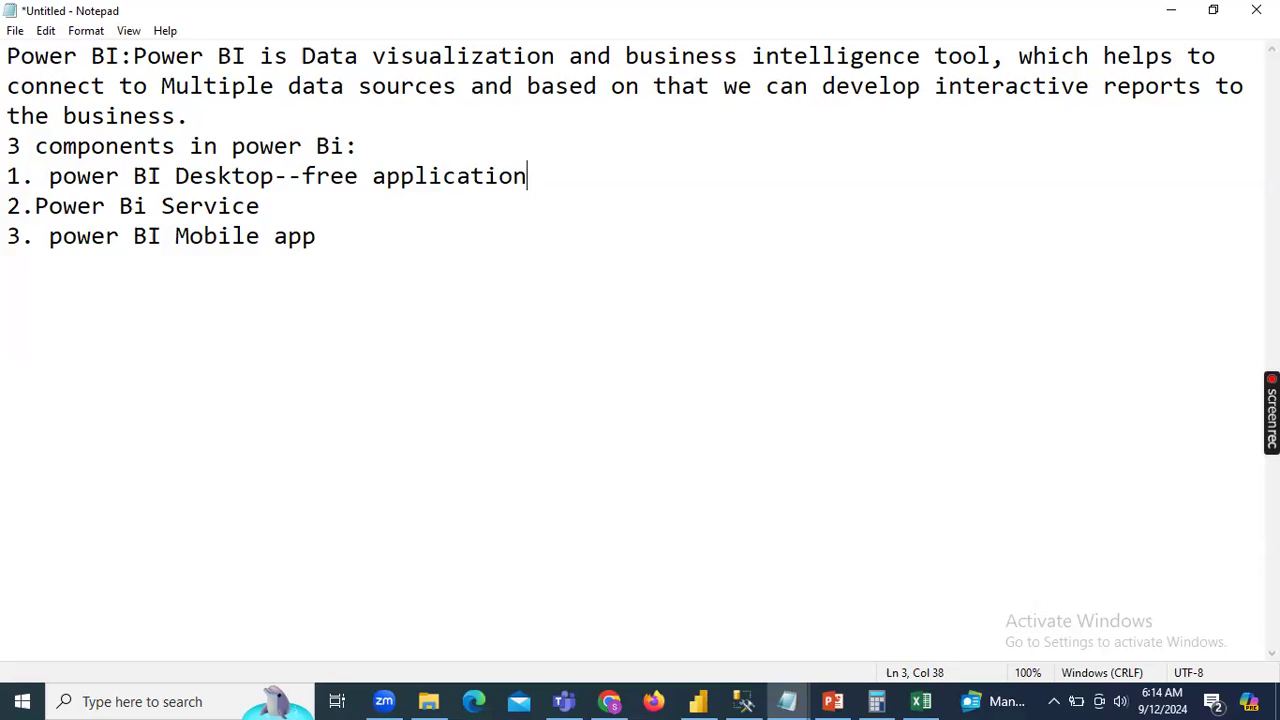
# Append "--cost based" to the Power Bi Service line and "--free" to the power BI Mobile app line.
pyautogui.click(269, 207)
pyautogui.write('--cost based')
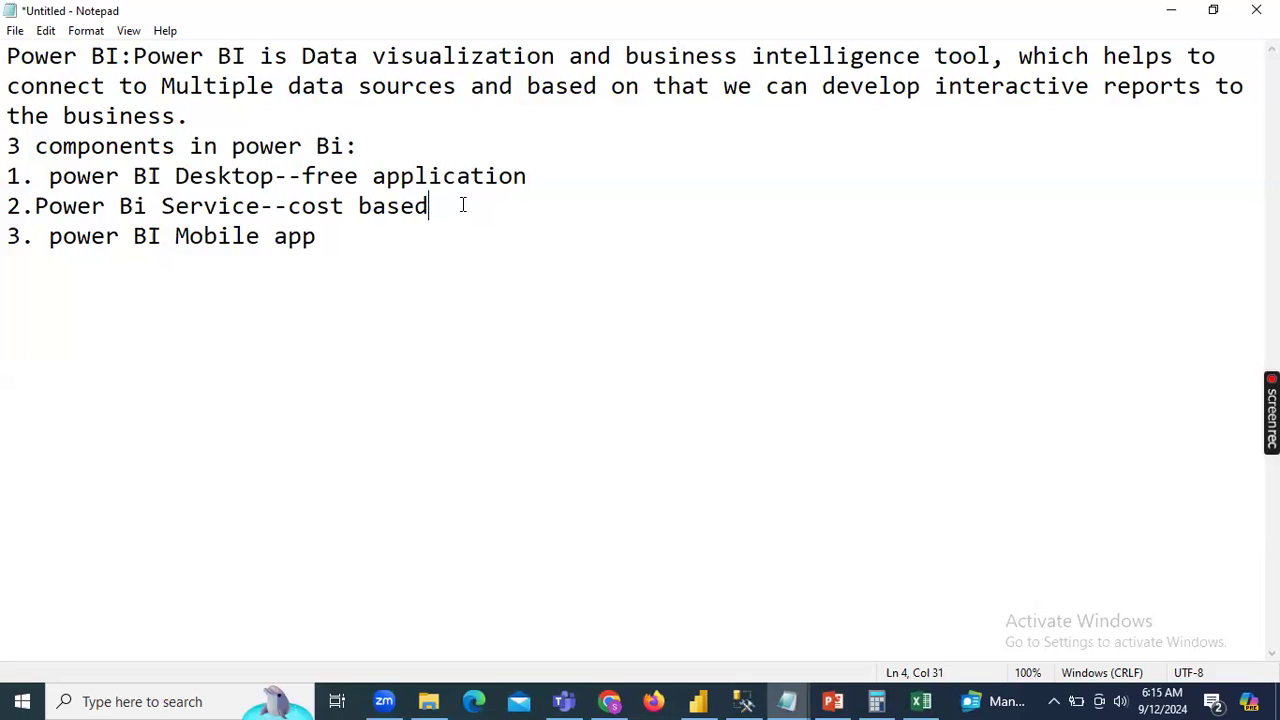
pyautogui.click(406, 233)
pyautogui.write('--free')
# Add the heading "Power Bi Desktop:" below the component list, separated by a blank line.
pyautogui.press('Return')
pyautogui.press('Return')
pyautogui.write('POwer')
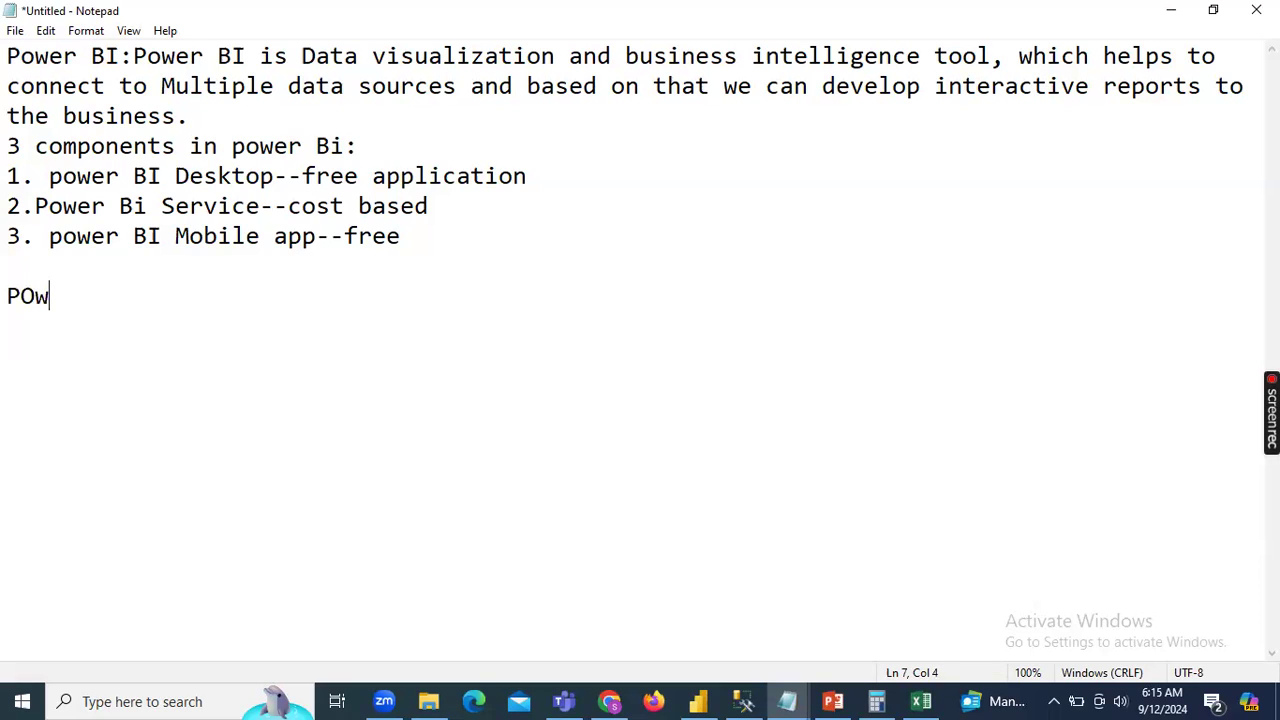
pyautogui.press('BackSpace')
pyautogui.press('BackSpace')
pyautogui.press('BackSpace')
pyautogui.press('BackSpace')
pyautogui.write('ower Bi Deskt')
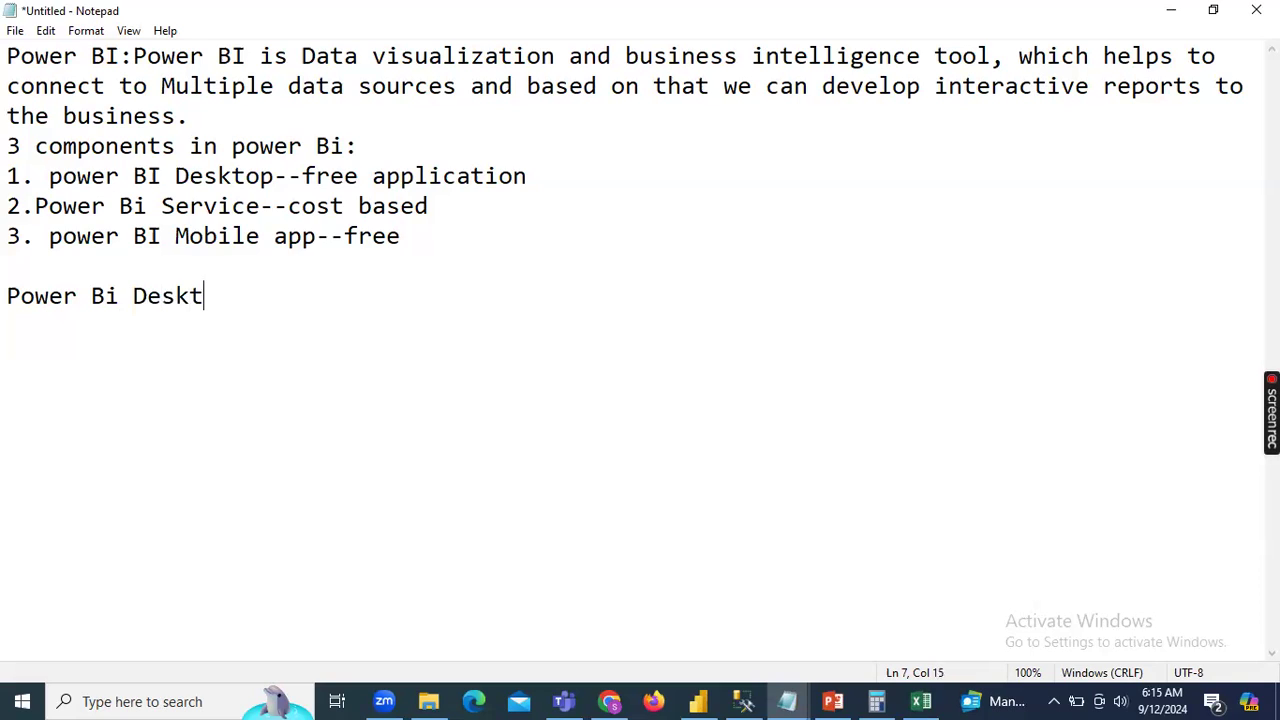
pyautogui.write('op:')
# Switch to Chrome and run a web search for "power bi download" in a new browser tab.
pyautogui.click(609, 701)
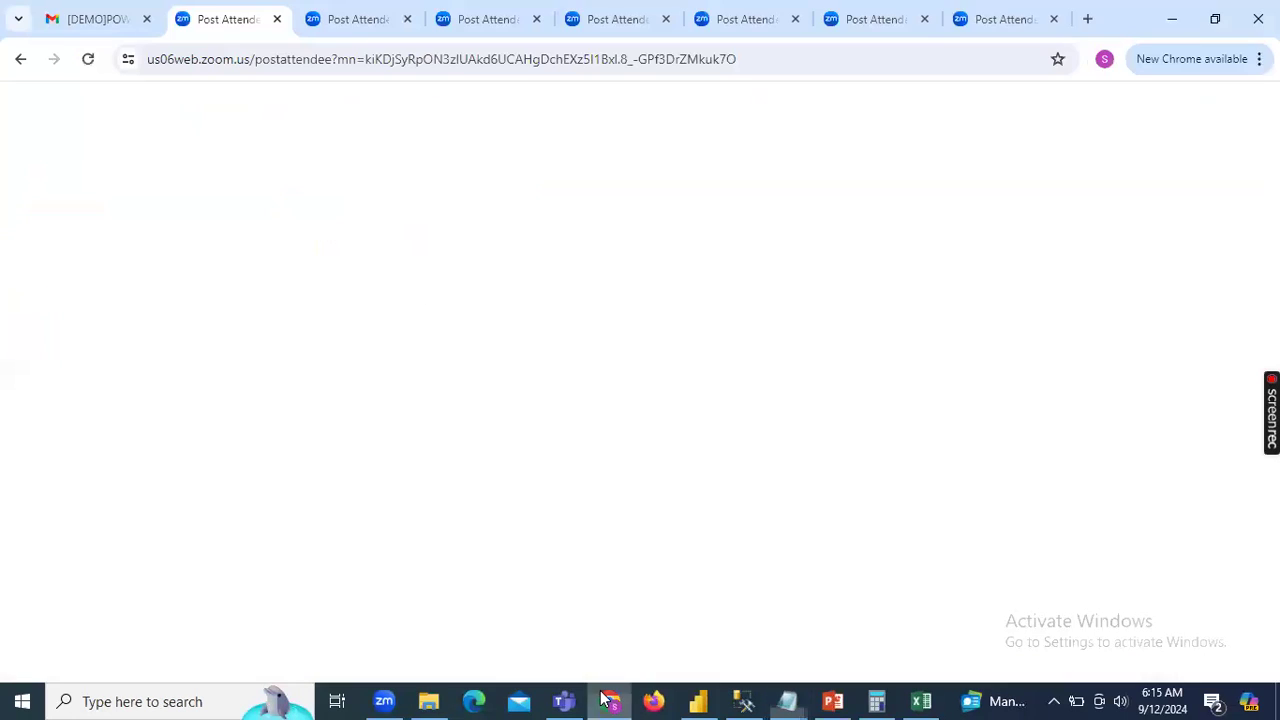
pyautogui.click(1088, 18)
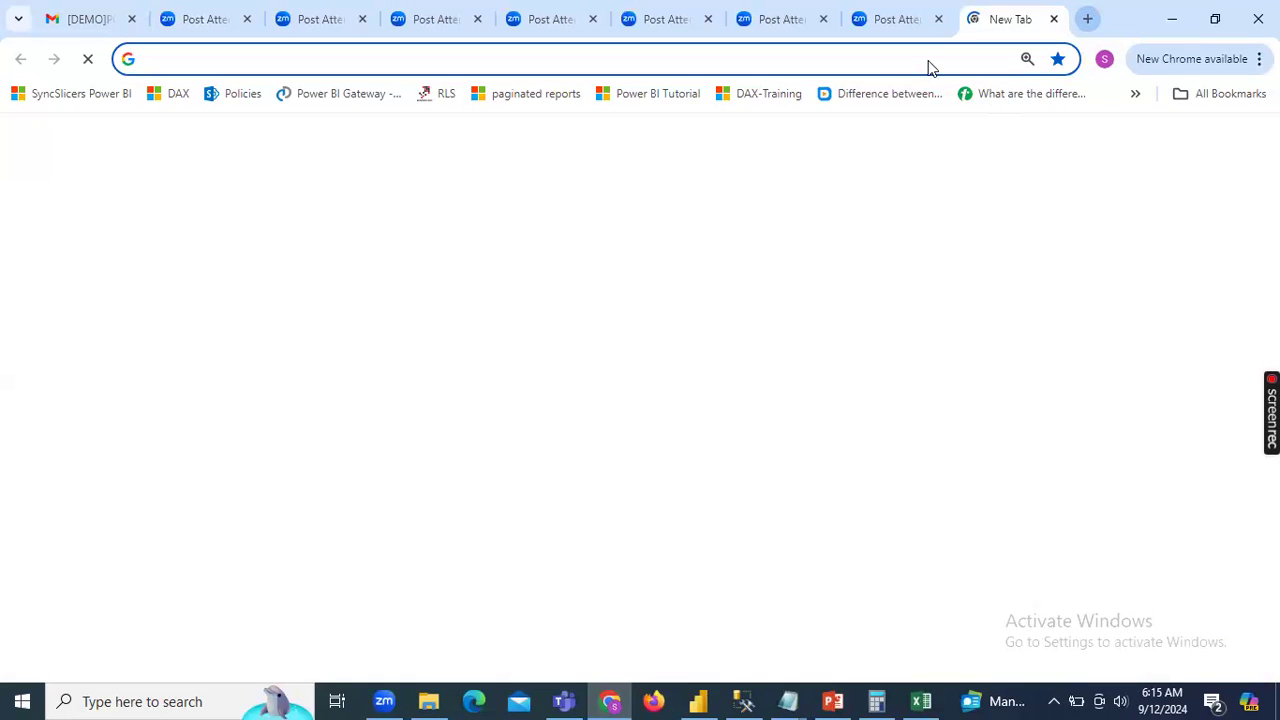
pyautogui.write('Power')
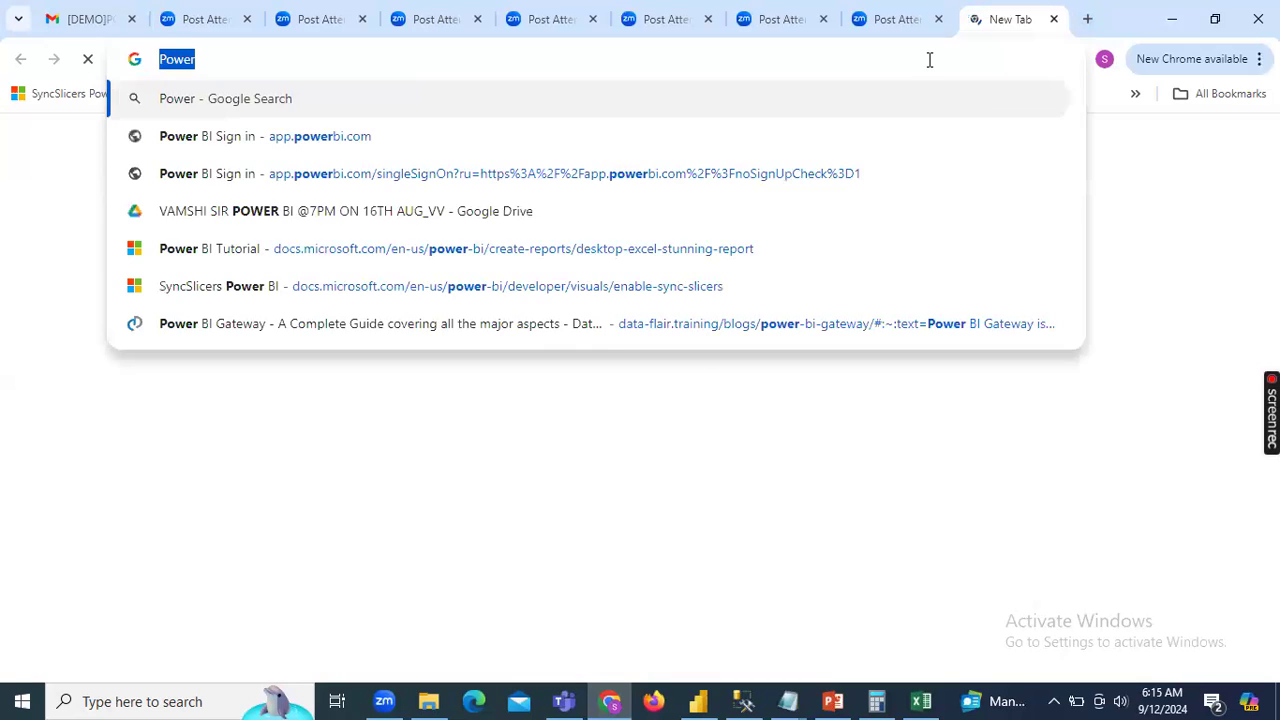
pyautogui.click(929, 60)
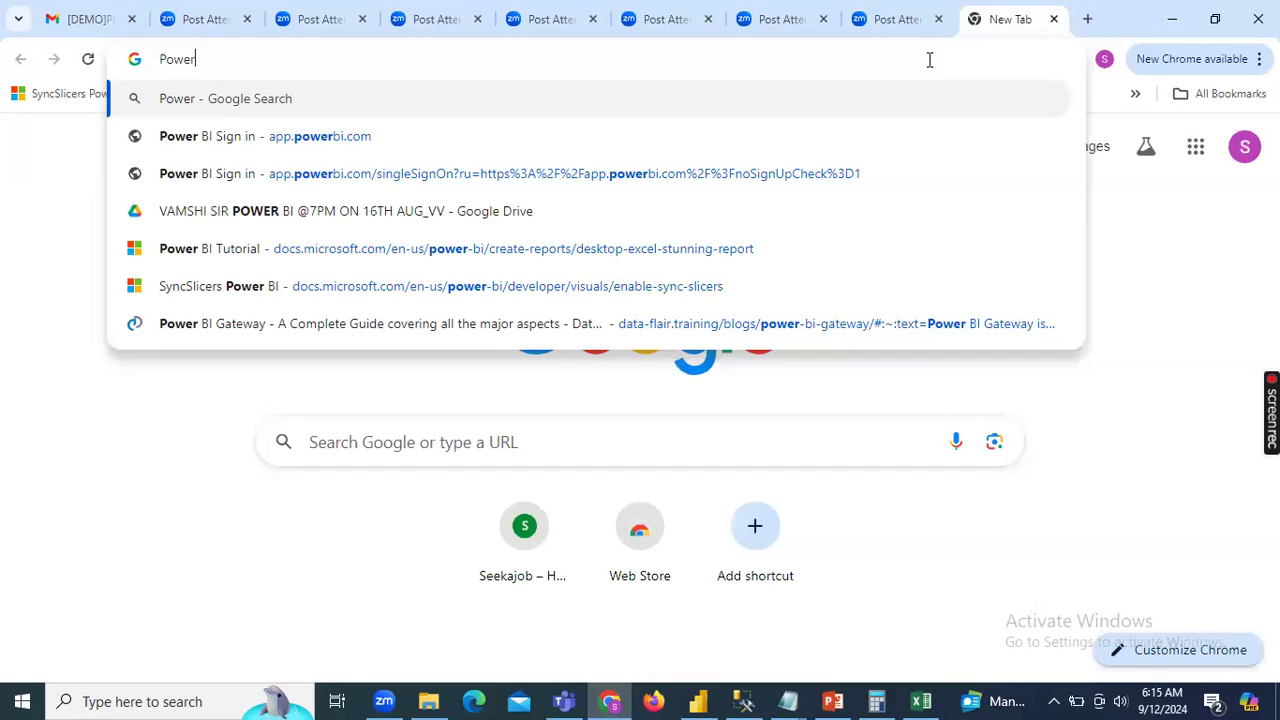
pyautogui.write('bi down')
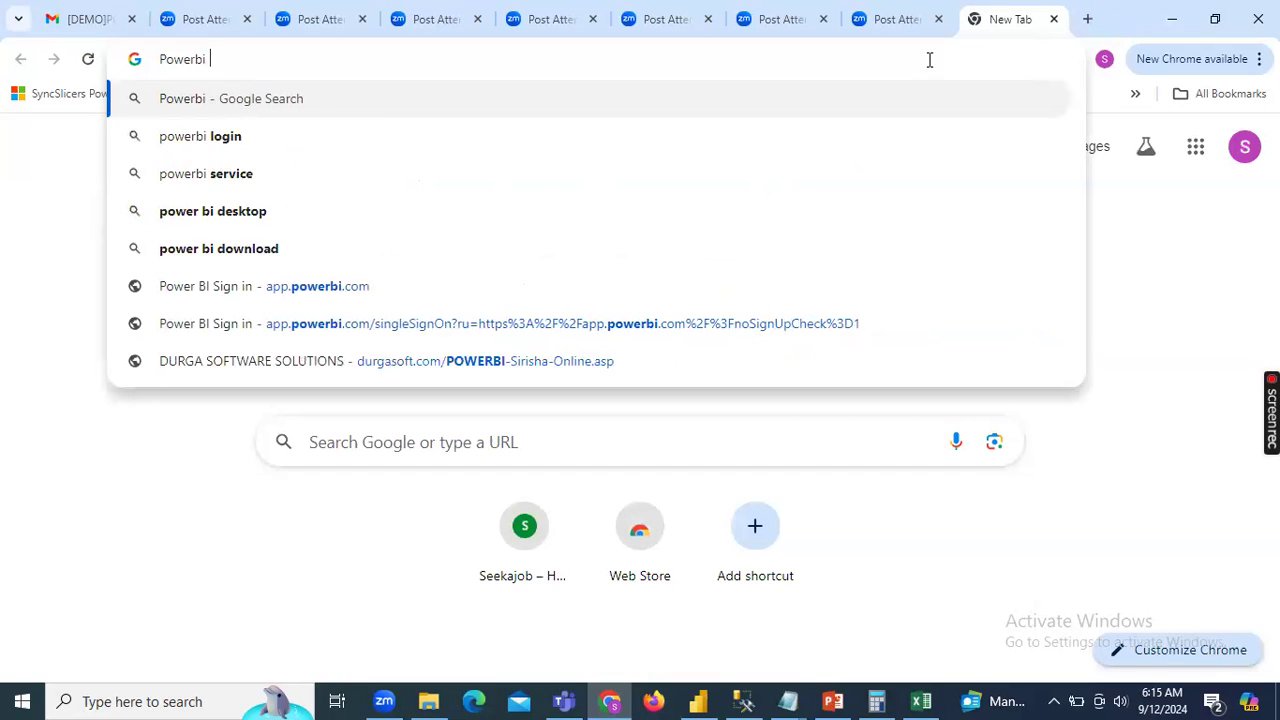
pyautogui.write('lo')
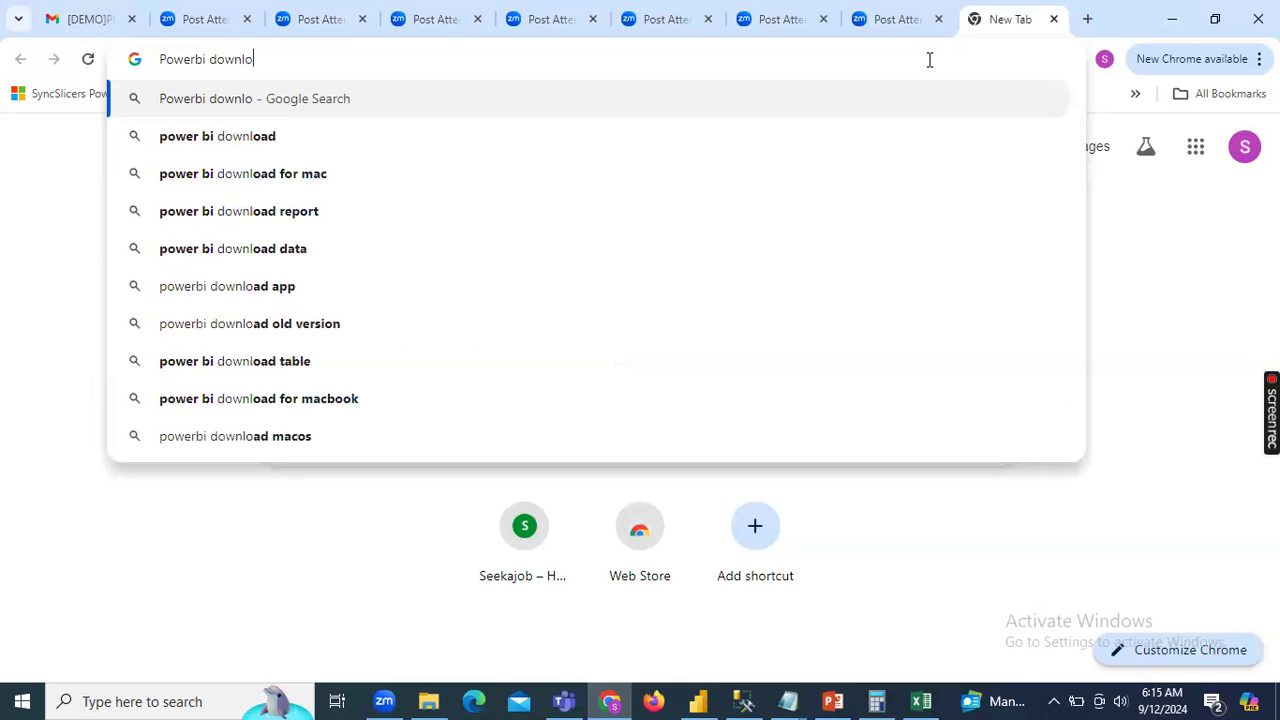
pyautogui.click(350, 148)
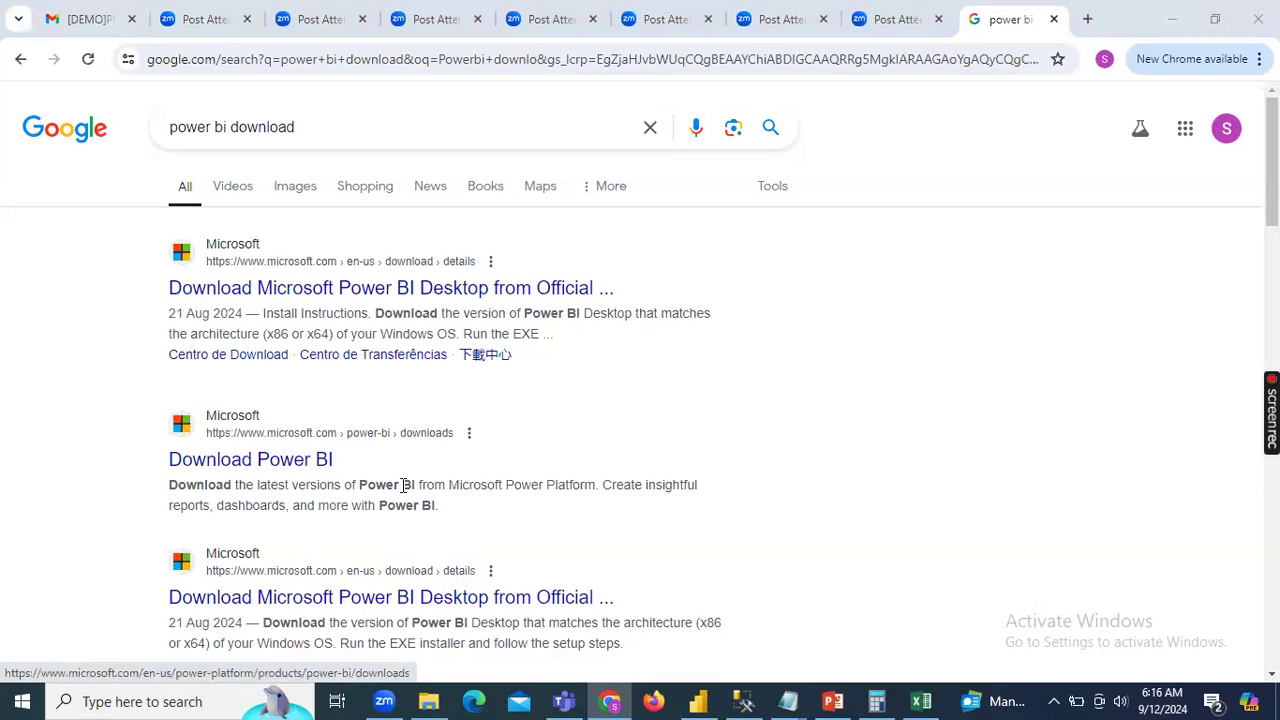
# Open Microsoft's Download Power BI page, request the PBI Desktop download and allow it to open Microsoft Store.
pyautogui.click(273, 459)
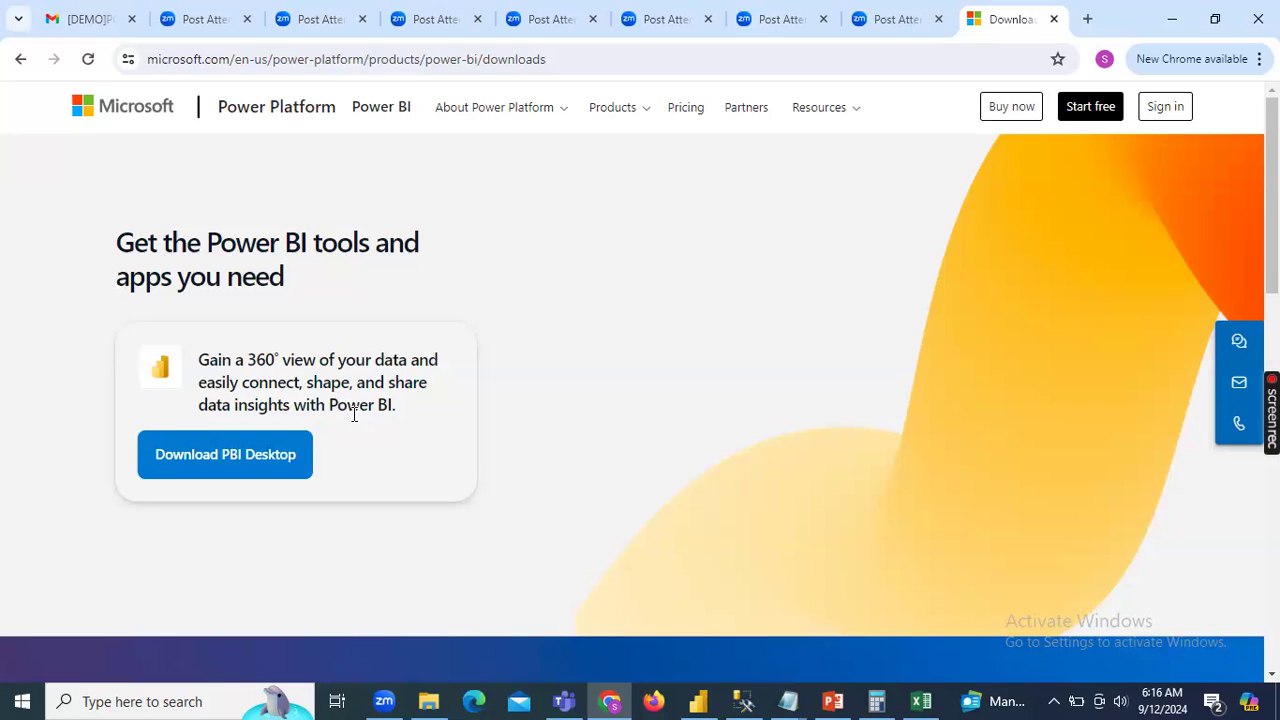
pyautogui.click(262, 475)
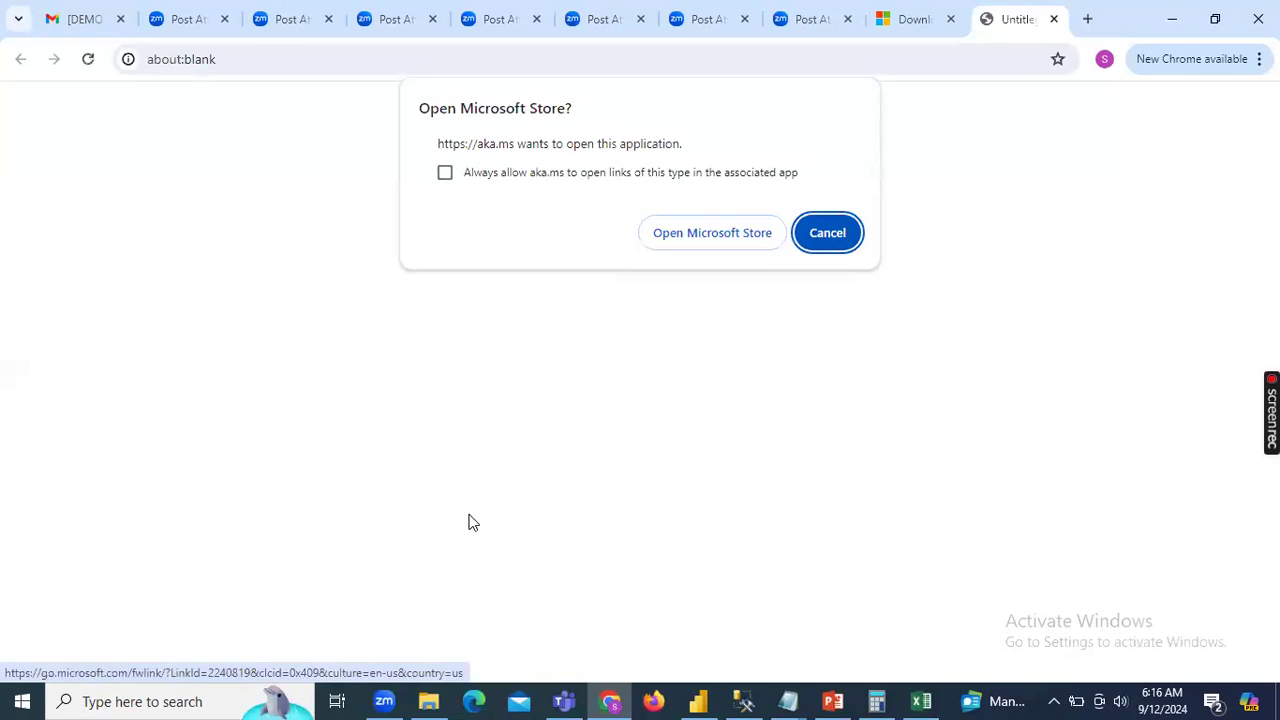
pyautogui.click(757, 234)
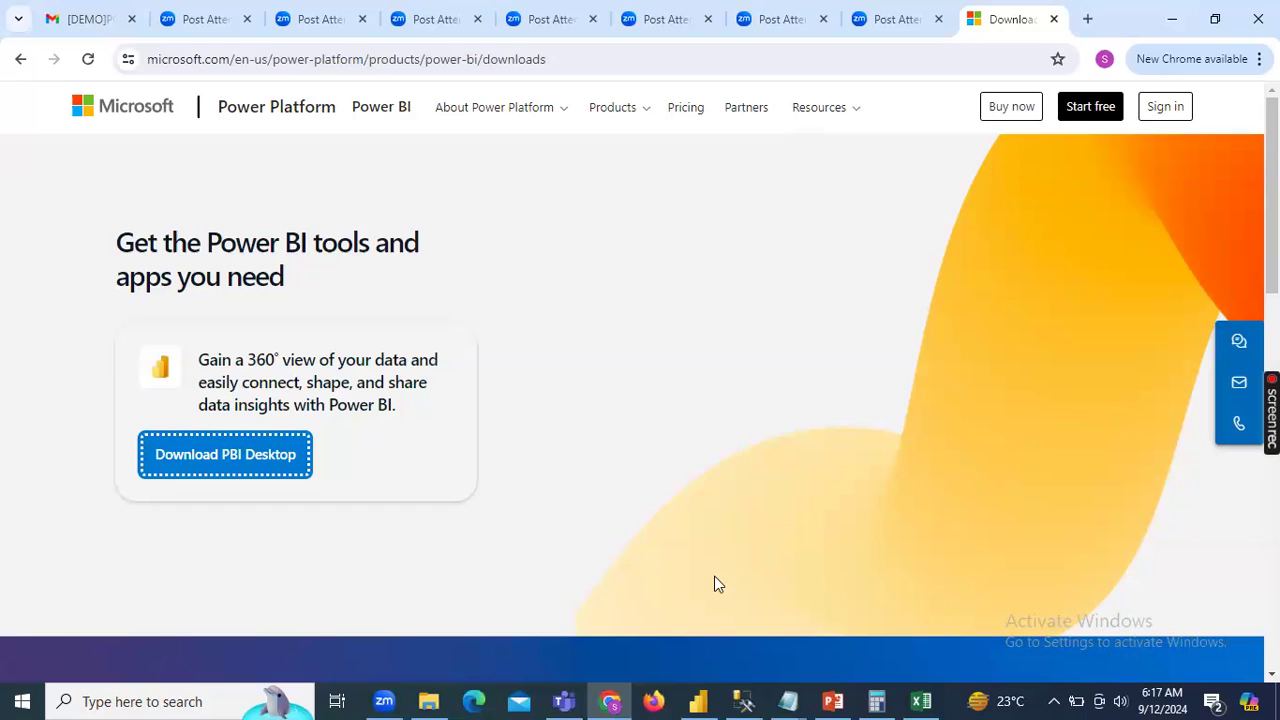
# Switch to Power BI Desktop, collapse the Employee table's field list and review the current file's data source settings.
pyautogui.click(699, 699)
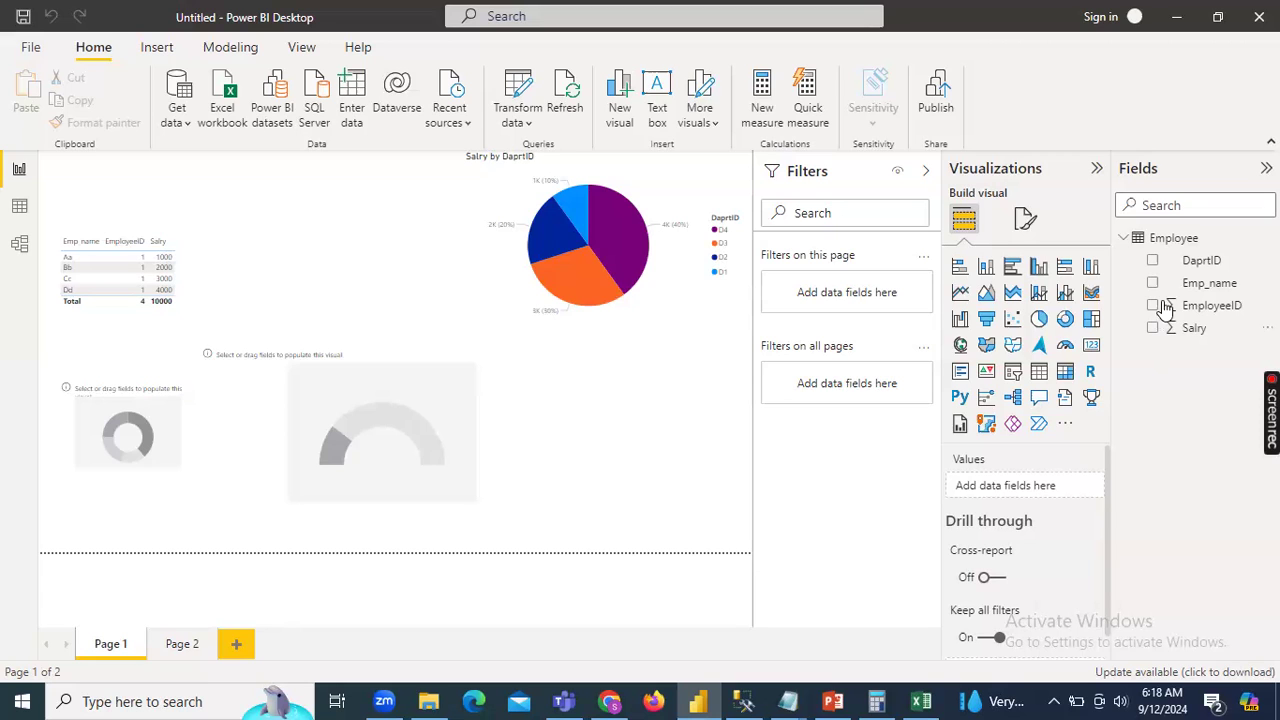
pyautogui.click(1127, 242)
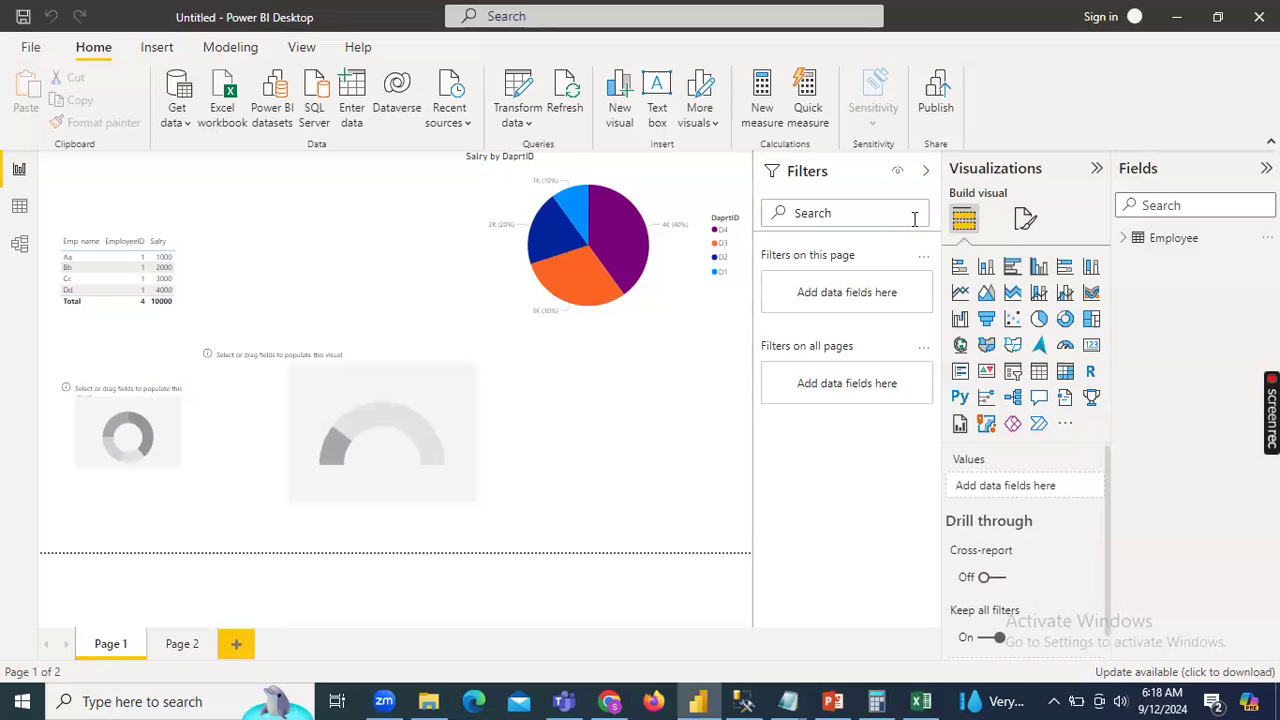
pyautogui.click(521, 122)
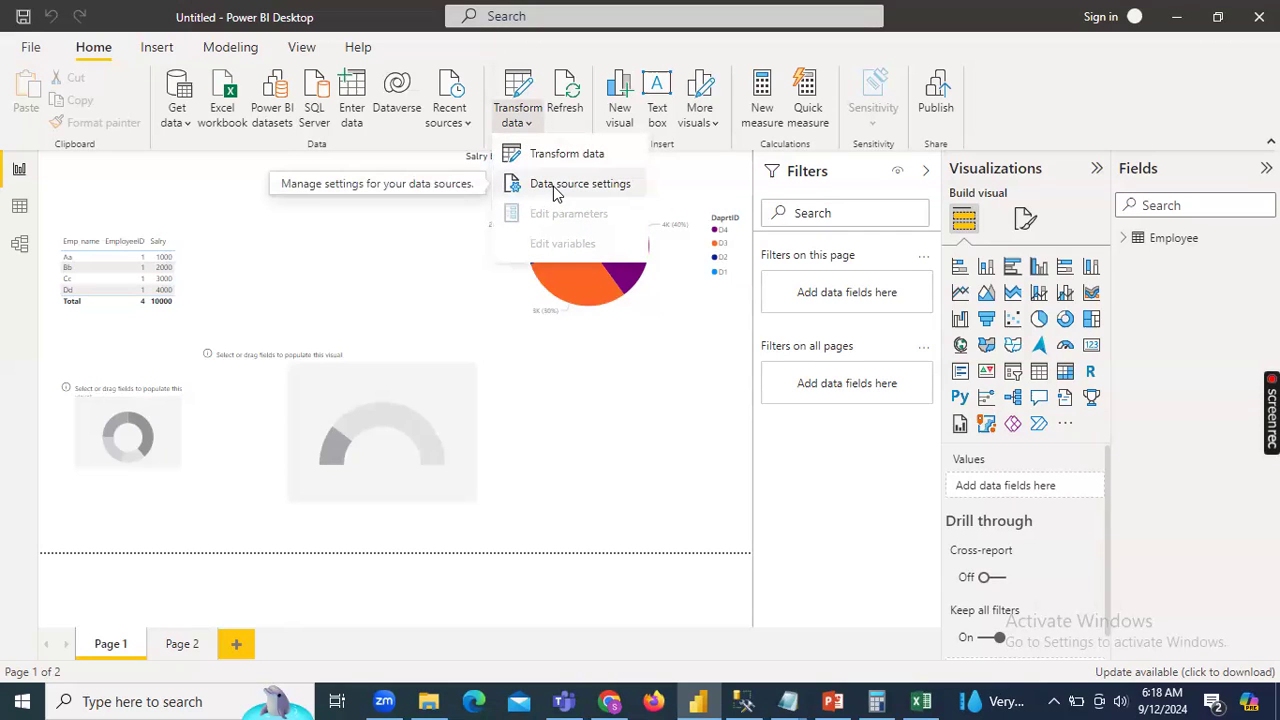
pyautogui.click(556, 190)
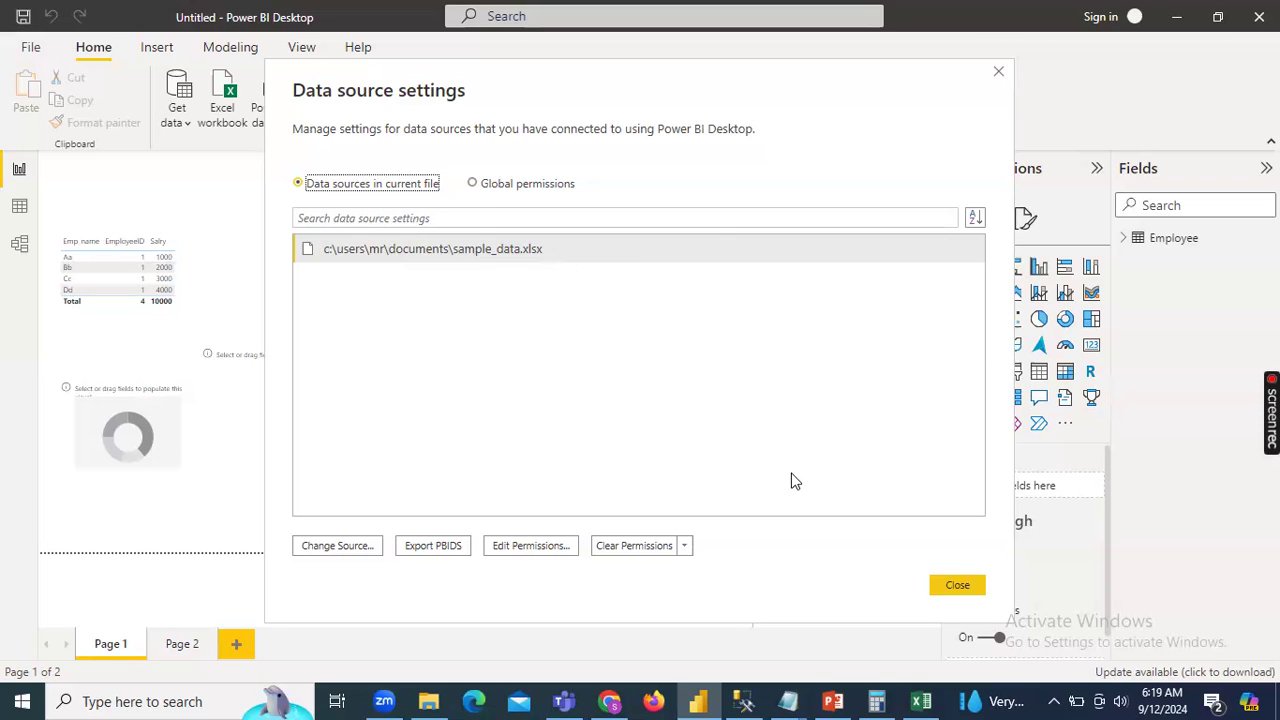
pyautogui.click(976, 592)
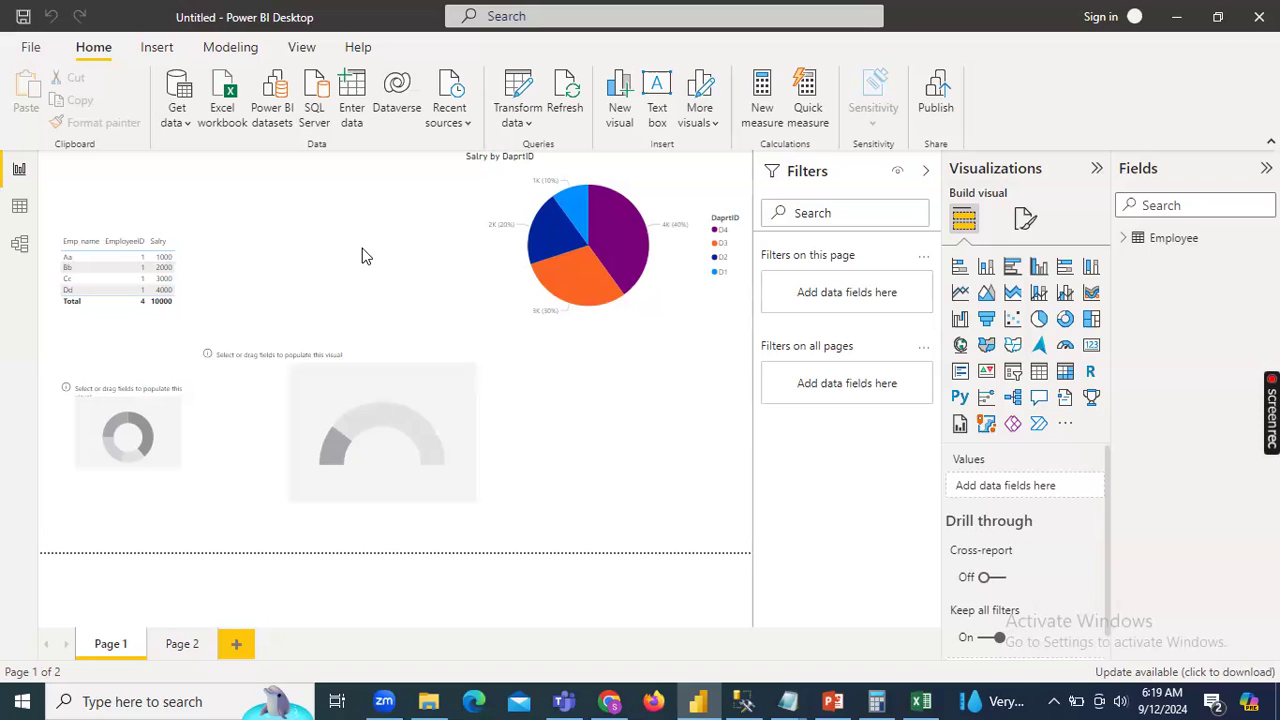
# Open the report's Employee query in the Power Query Editor to view its data and applied steps.
pyautogui.click(515, 122)
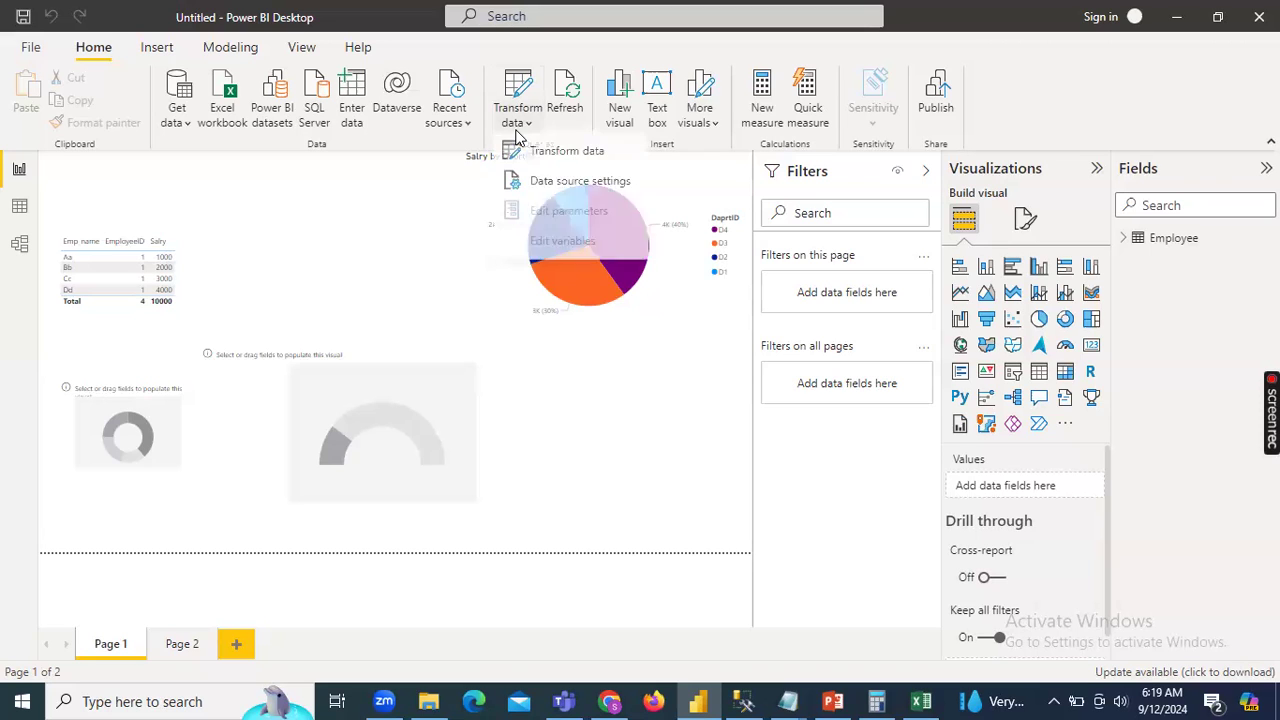
pyautogui.click(540, 166)
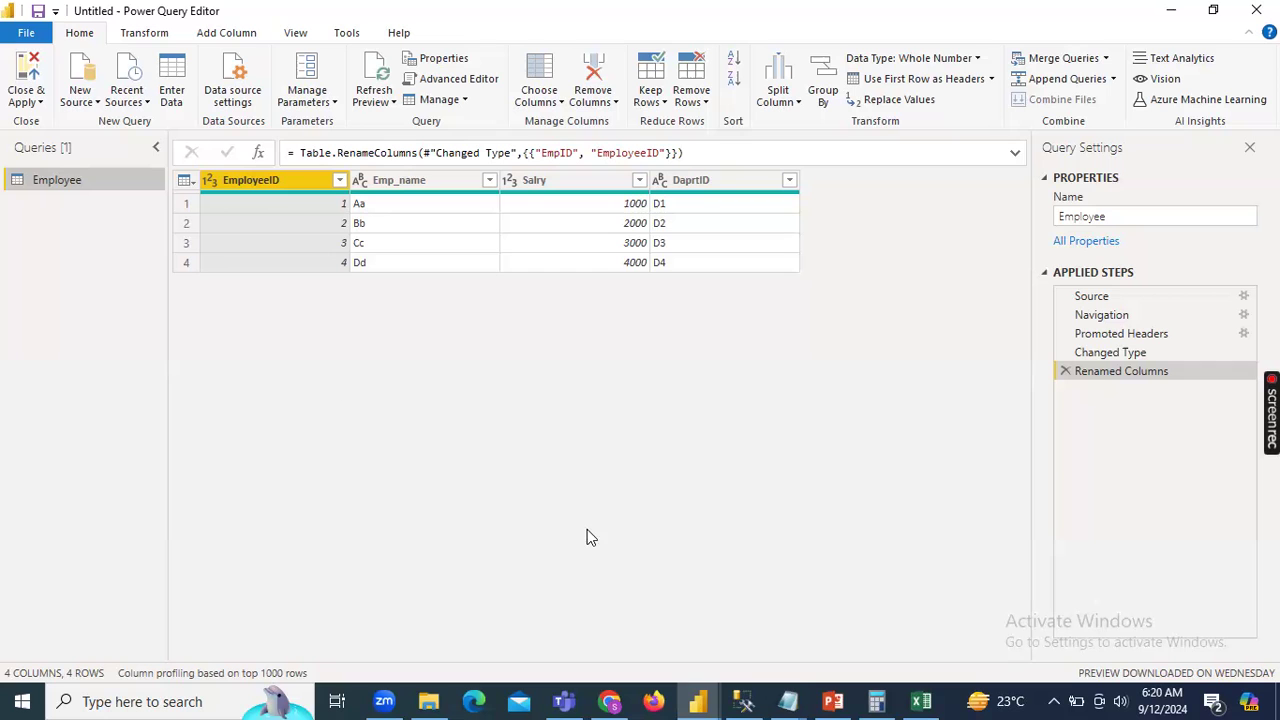
# Switch to Excel, add a new sheet to Book1 and enter "Project A" in A1, "Excel" in A3 and "Employee" in A6.
pyautogui.click(921, 701)
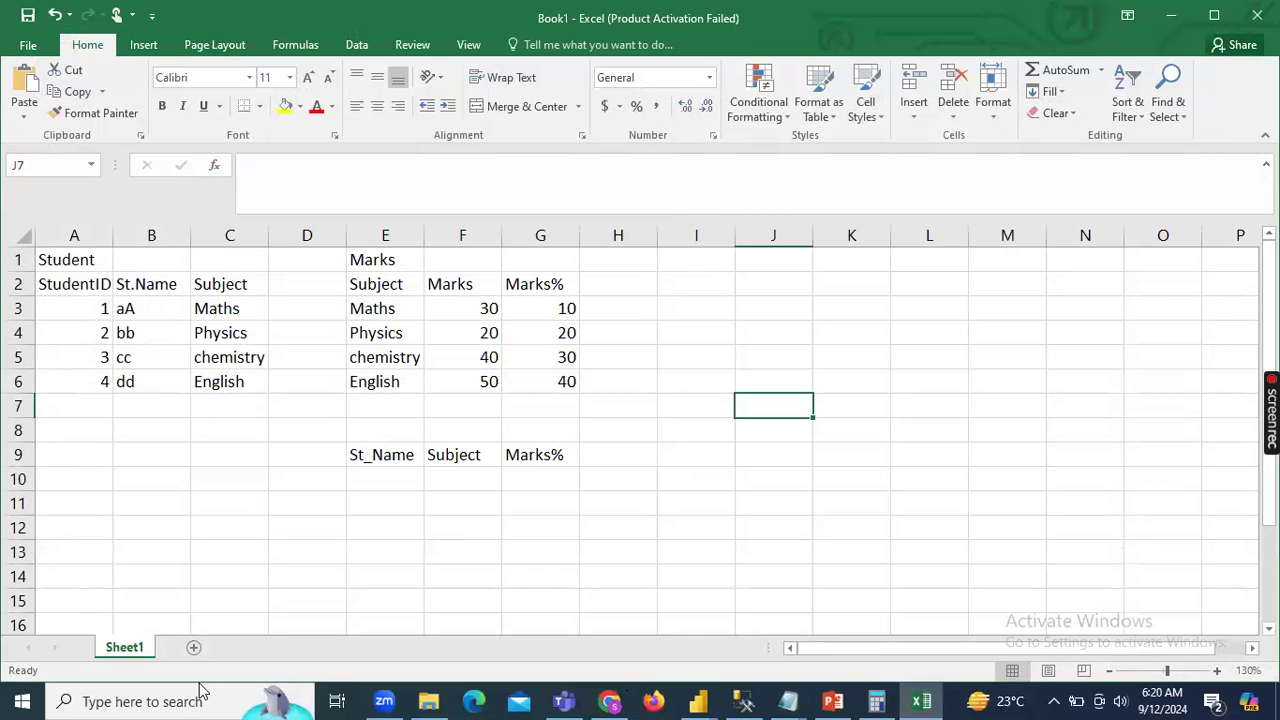
pyautogui.click(194, 650)
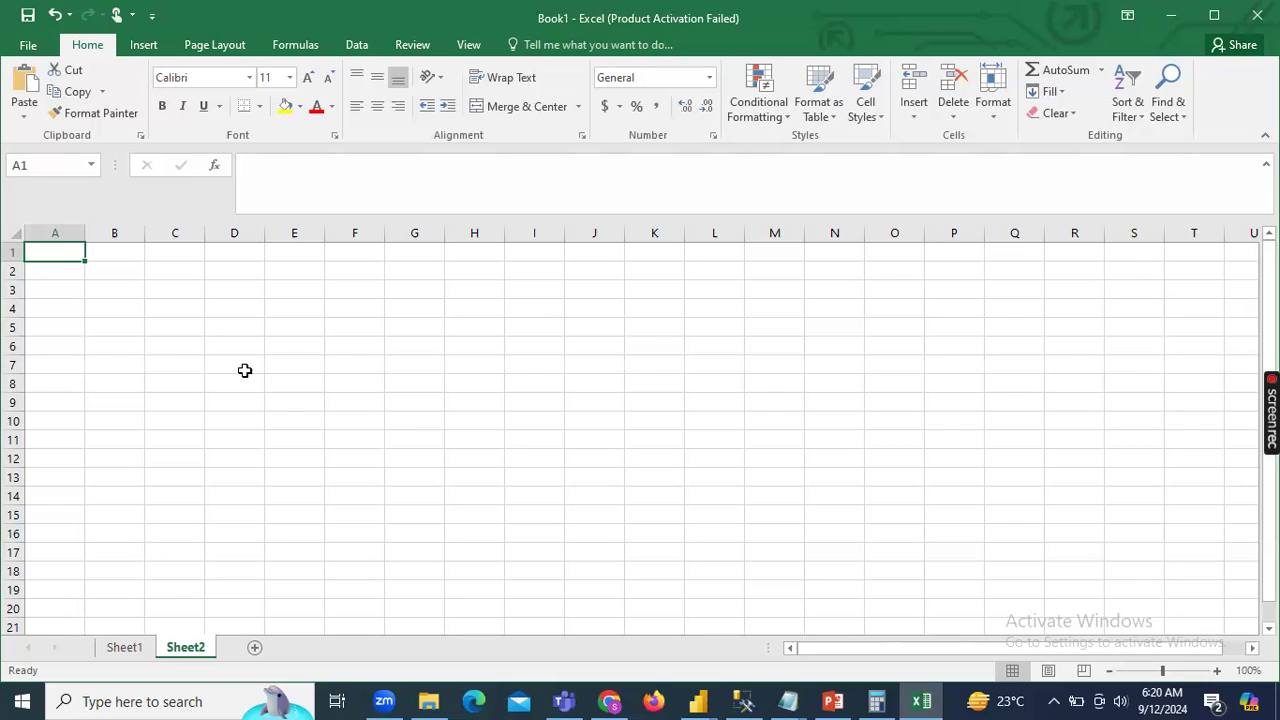
pyautogui.write('Project A')
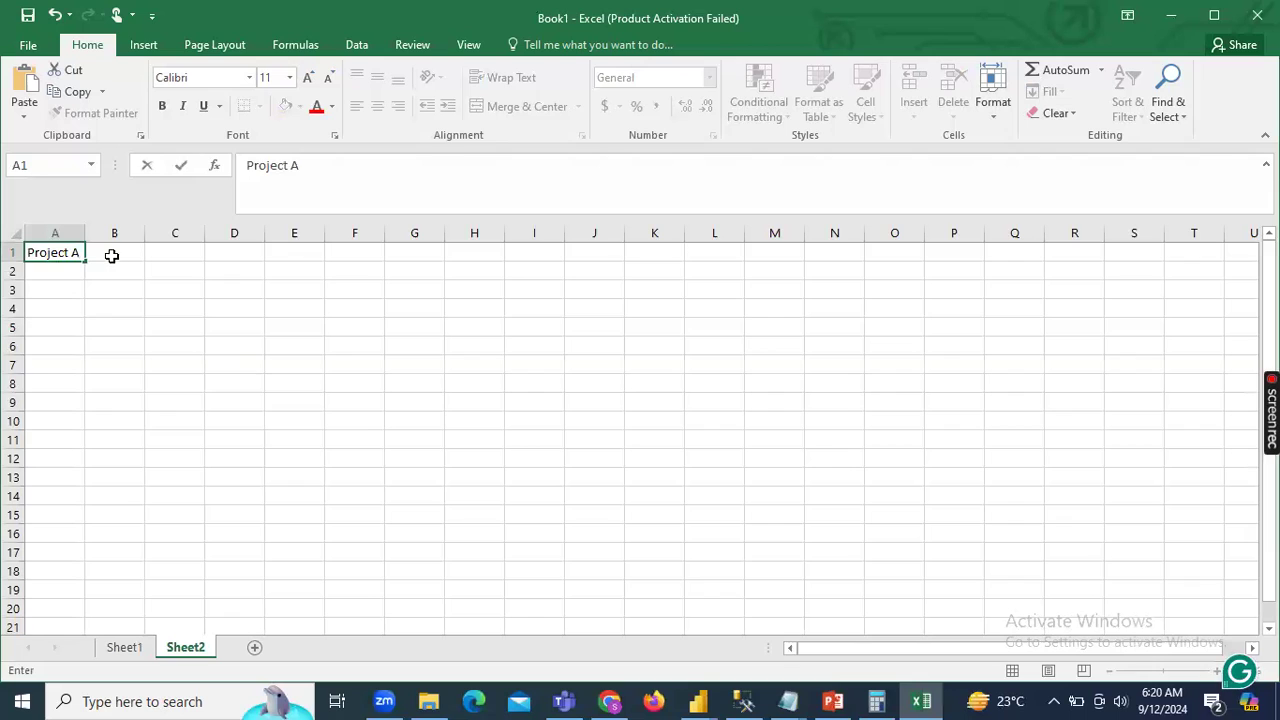
pyautogui.click(56, 286)
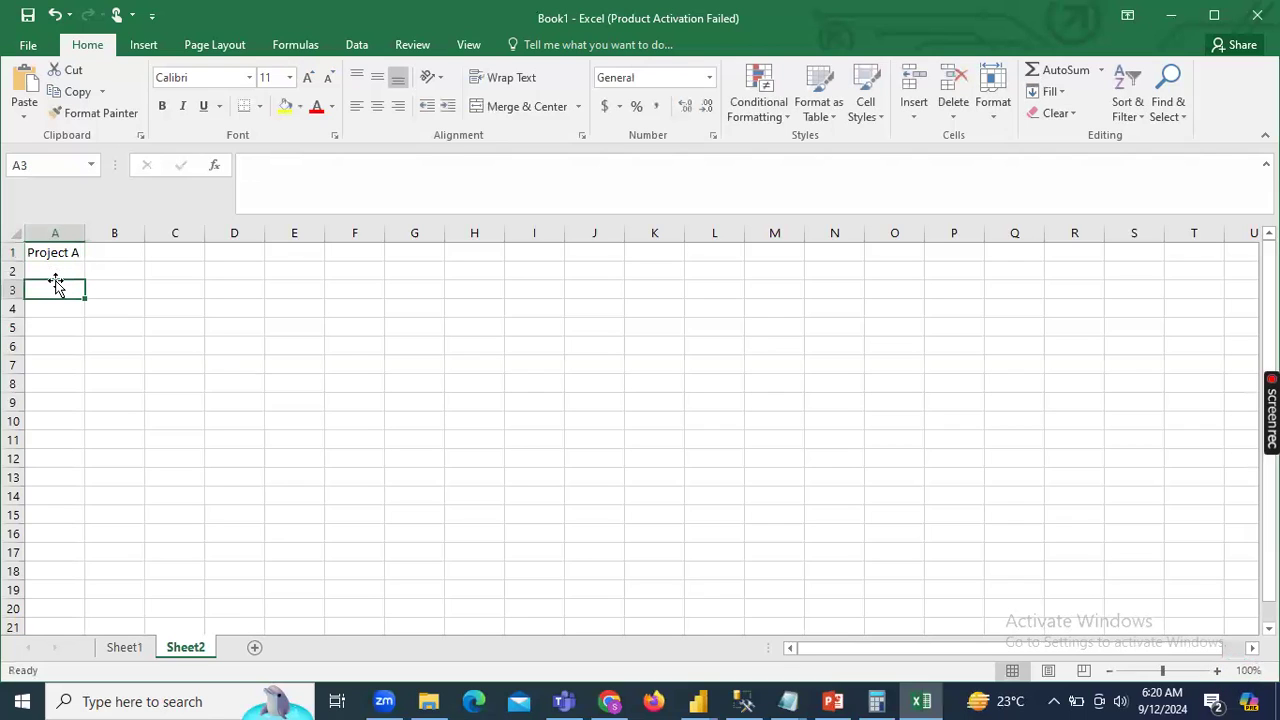
pyautogui.write('Excel')
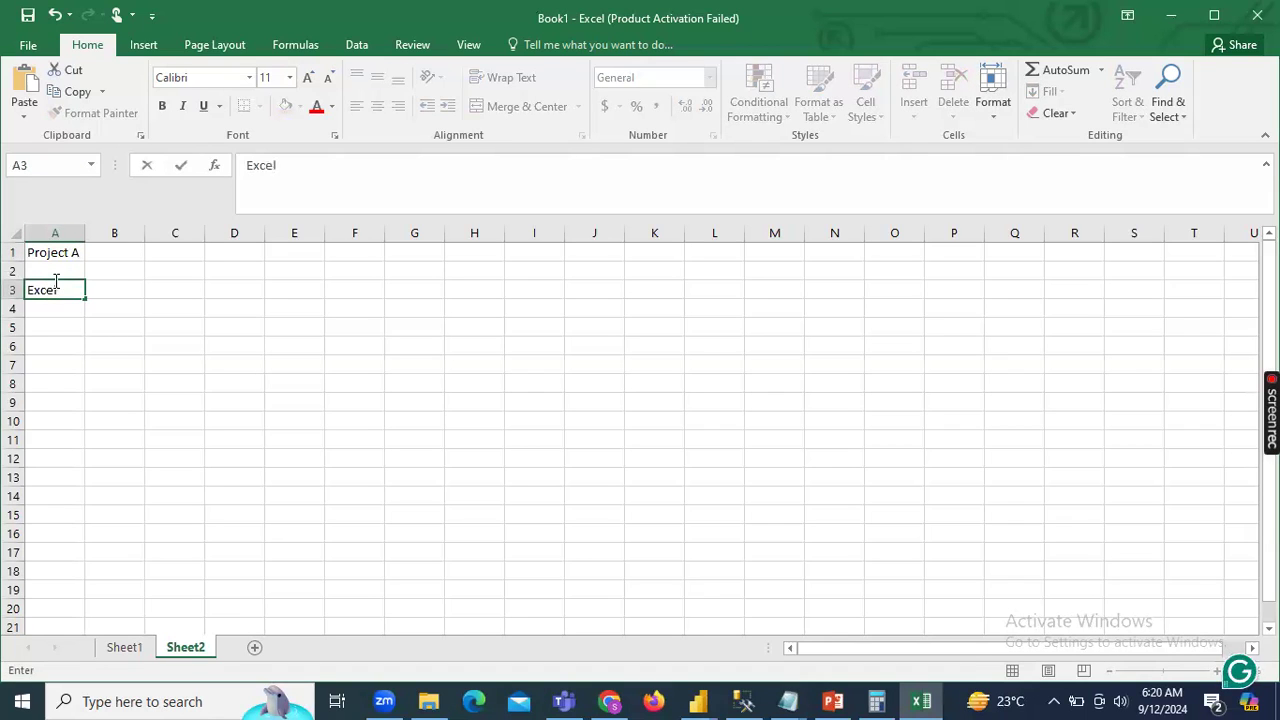
pyautogui.click(63, 346)
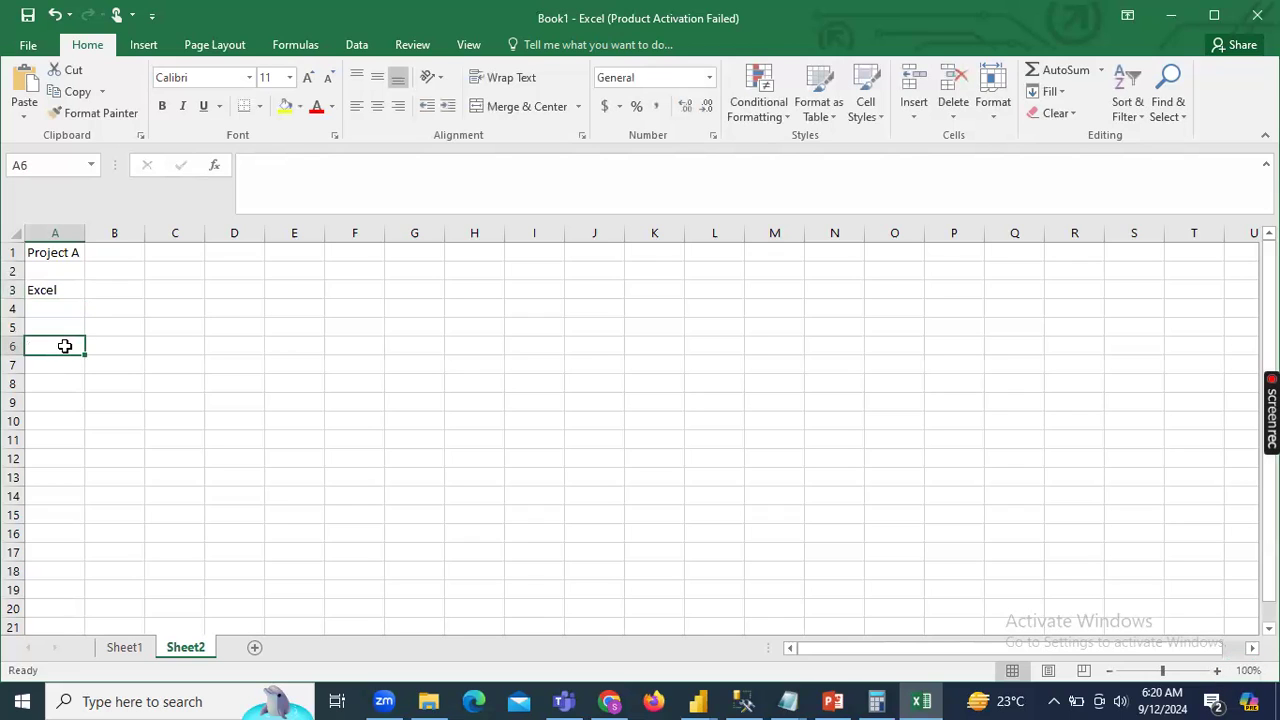
pyautogui.write('Employee')
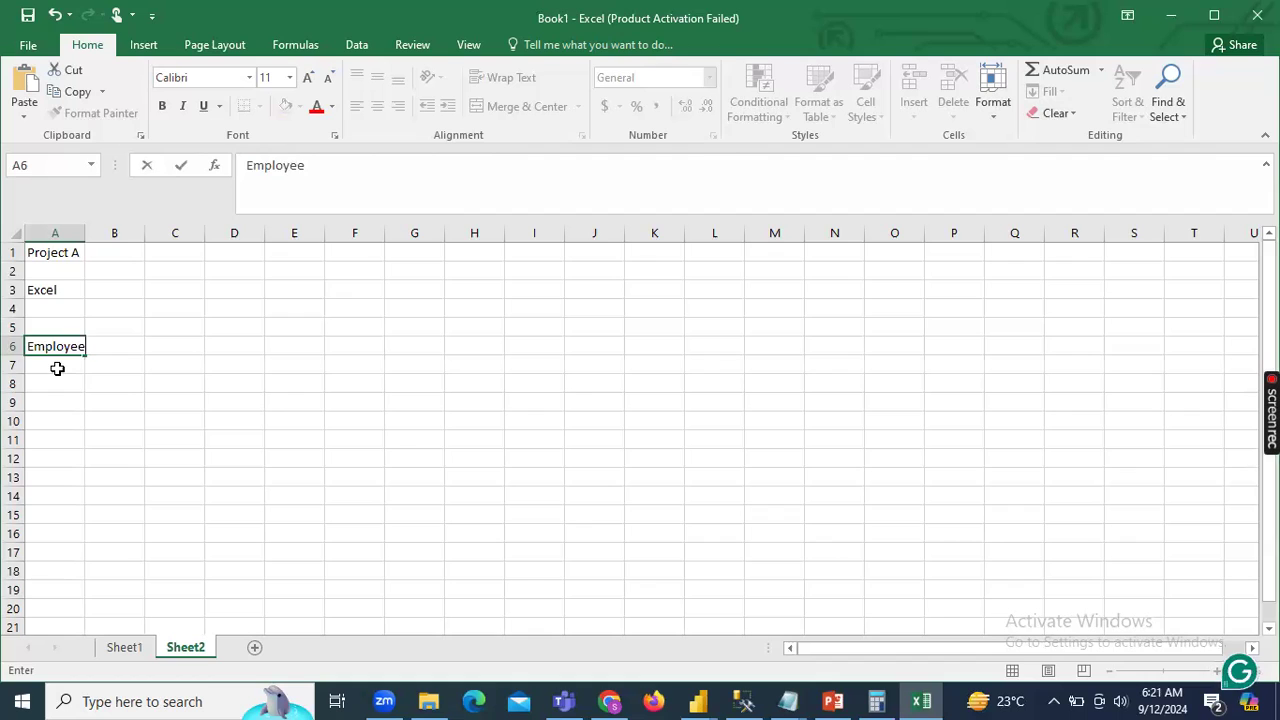
# Enter the Employee table's column headers "Emp_ID" in A7 and "Age" in B7.
pyautogui.click(57, 368)
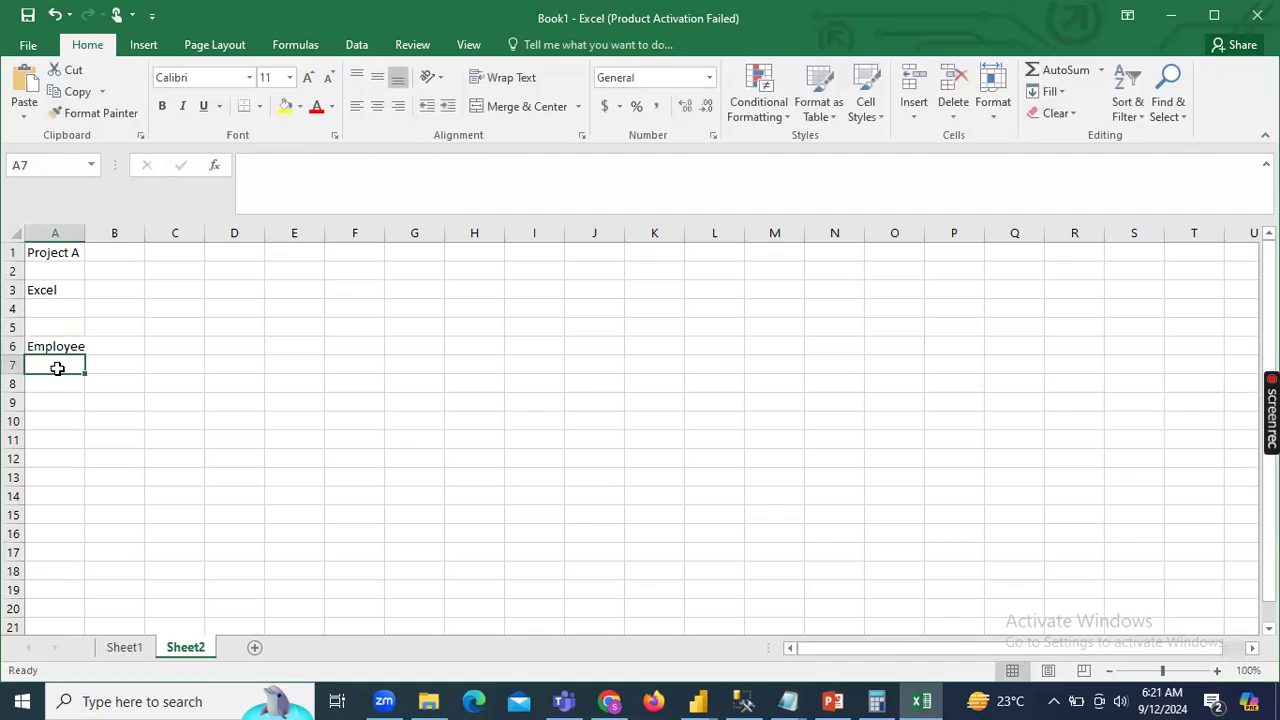
pyautogui.write('Emp')
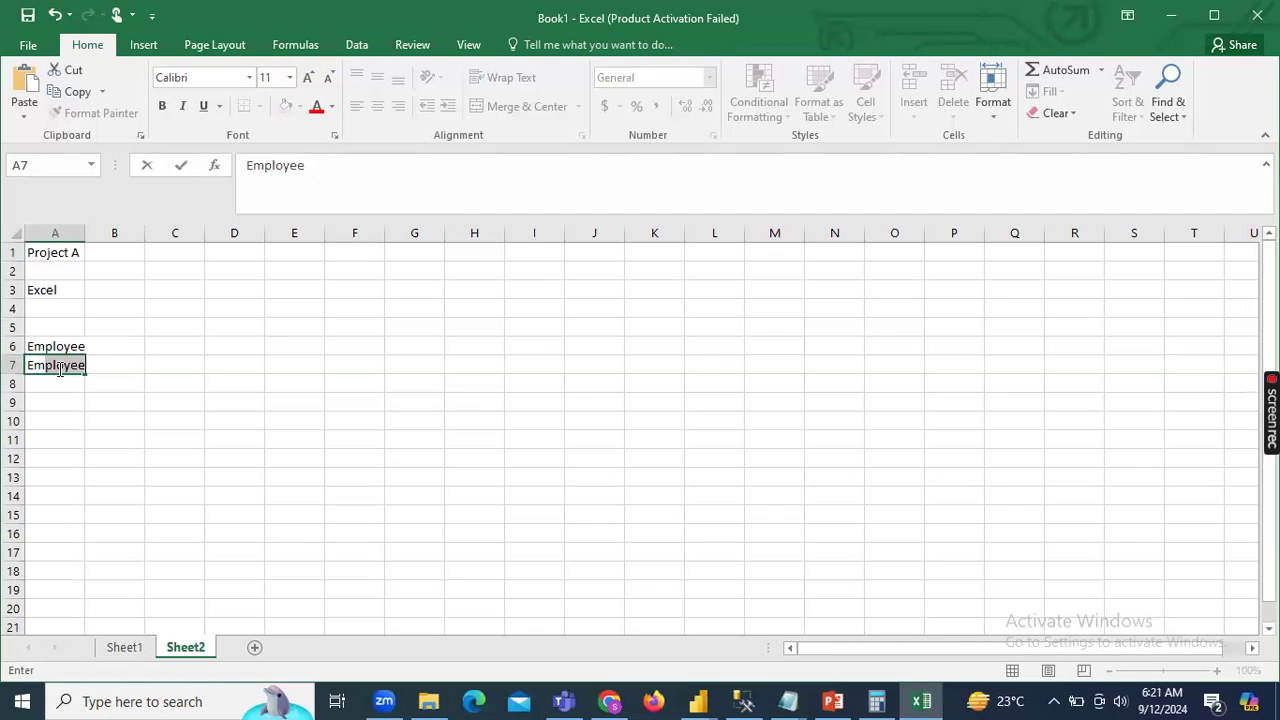
pyautogui.write('_ID')
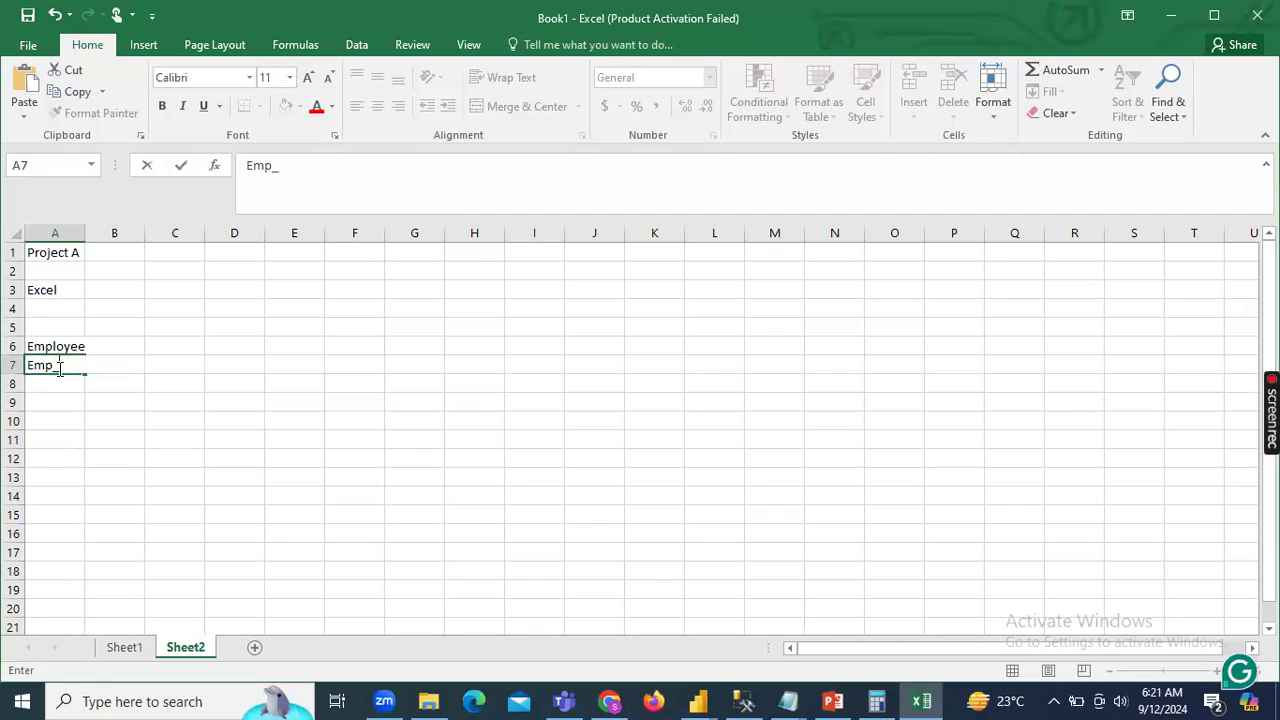
pyautogui.press('Tab')
pyautogui.write('Age')
pyautogui.press('BackSpace')
pyautogui.press('BackSpace')
pyautogui.press('BackSpace')
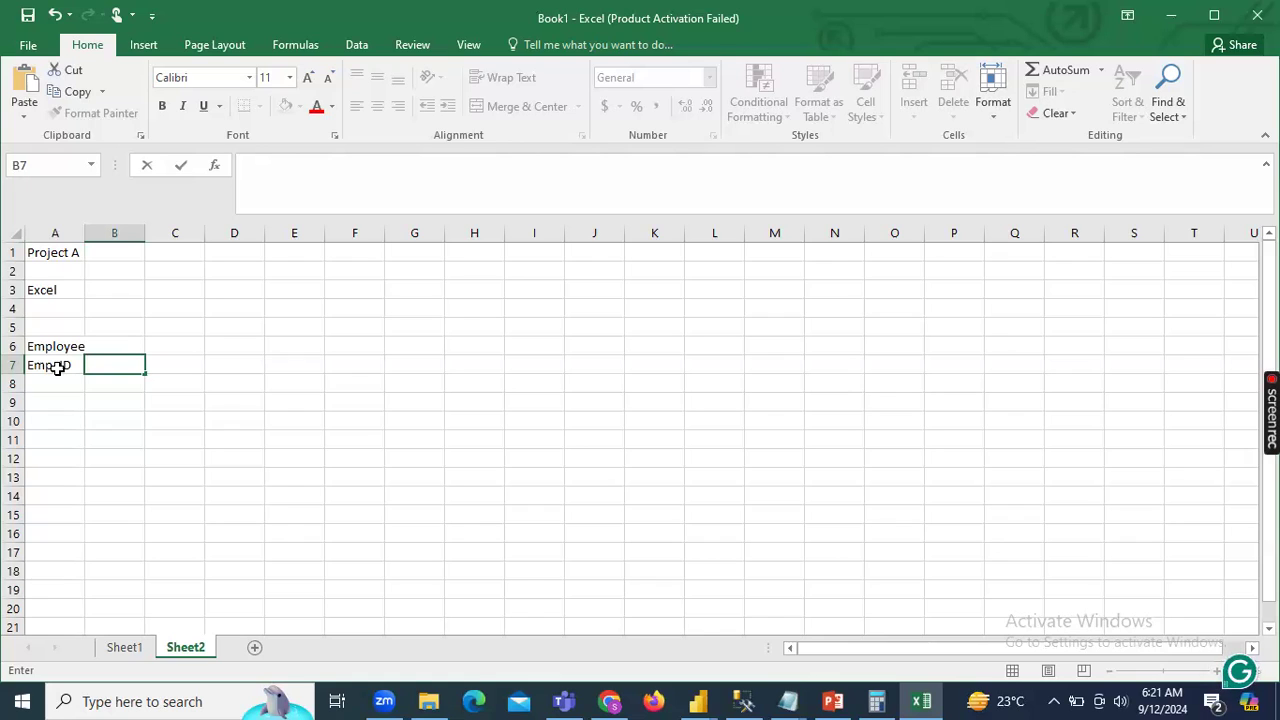
pyautogui.write('Age')
# Fill the Emp_ID column in A8:A10 with 1, 2 and 3.
pyautogui.click(57, 390)
pyautogui.write('1')
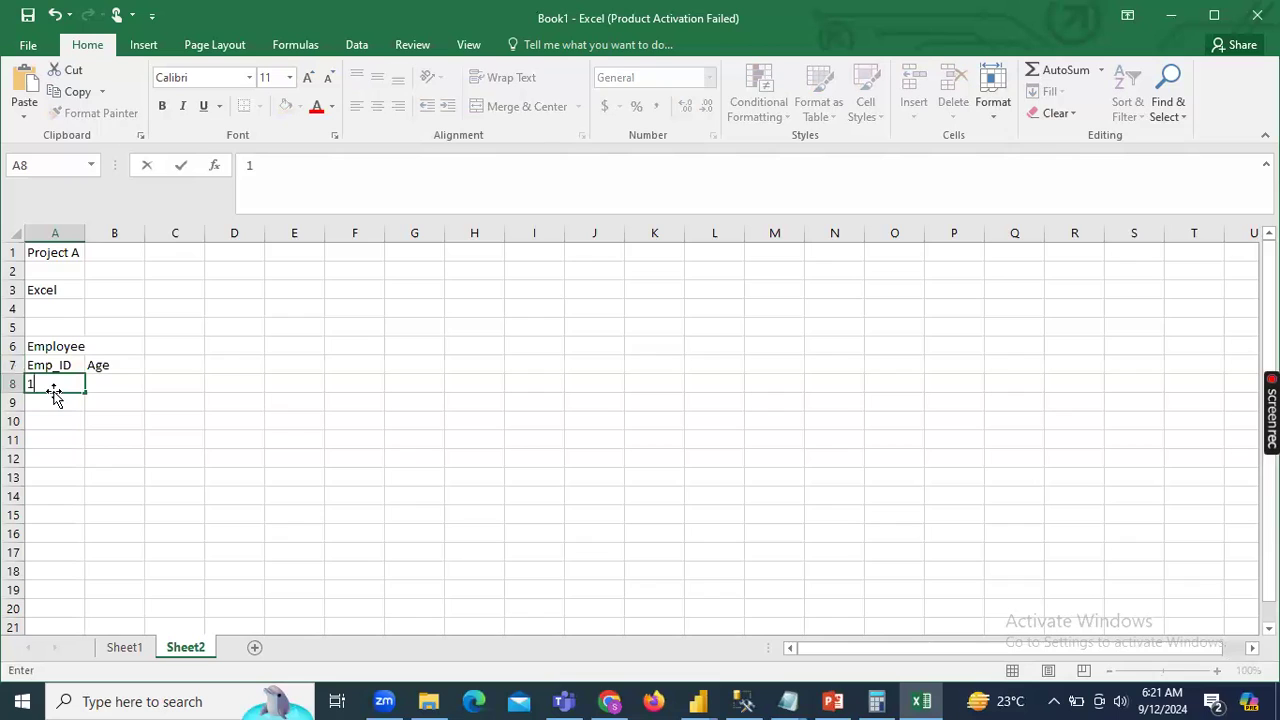
pyautogui.press('Return')
pyautogui.write('2')
pyautogui.press('Return')
pyautogui.write('3')
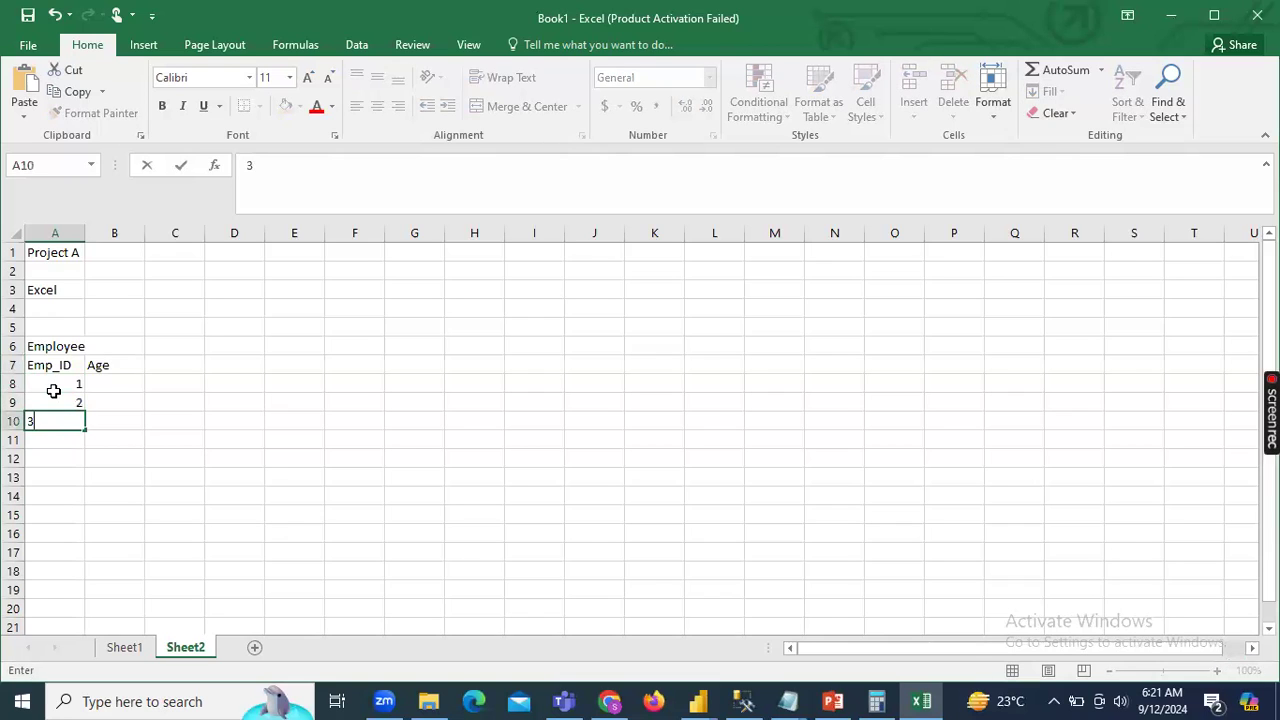
pyautogui.press('Tab')
# Fill the Age column in B8:B10 with 25, 30 and 45.
pyautogui.press('Up')
pyautogui.press('Up')
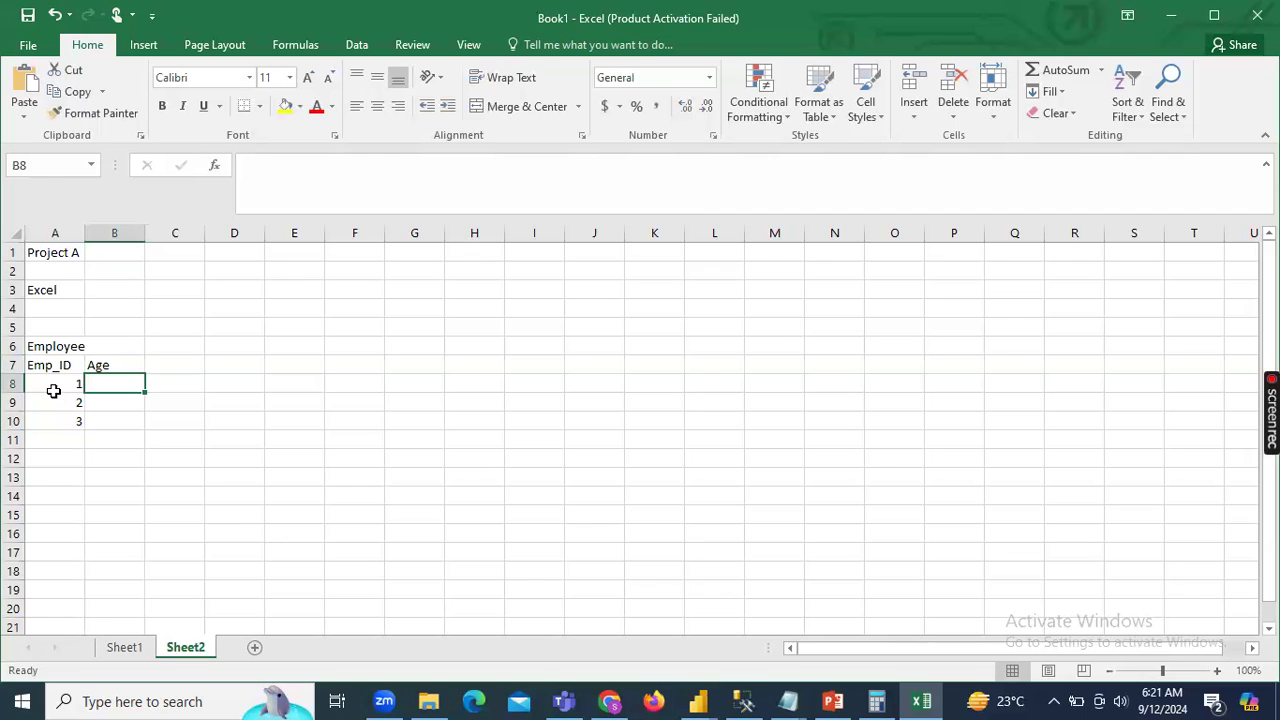
pyautogui.write('2')
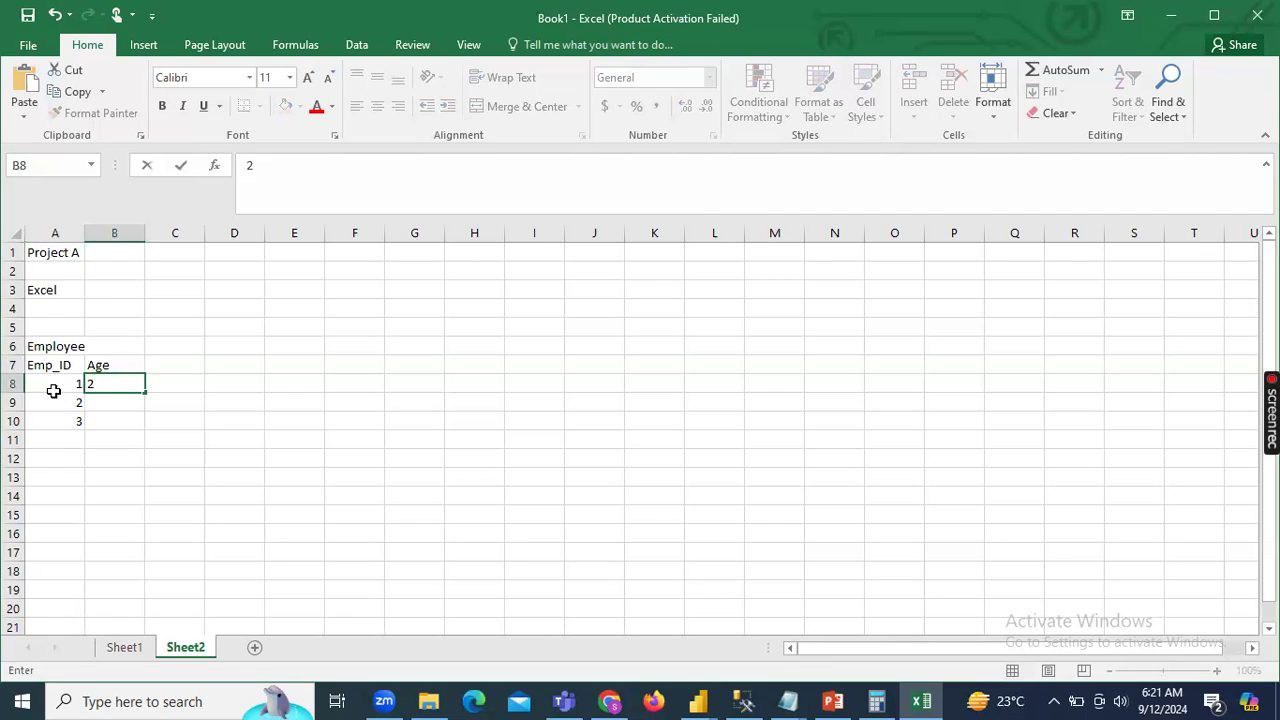
pyautogui.write('5')
pyautogui.press('Return')
pyautogui.write('30')
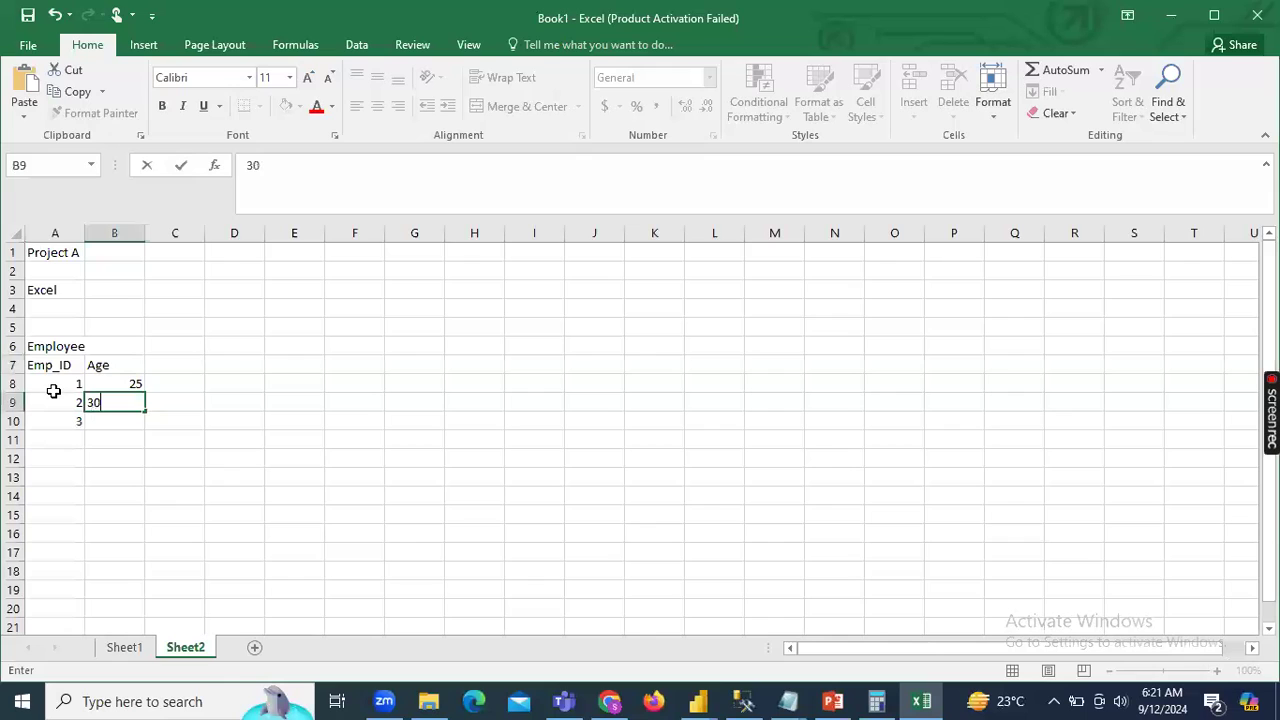
pyautogui.press('Return')
pyautogui.write('45')
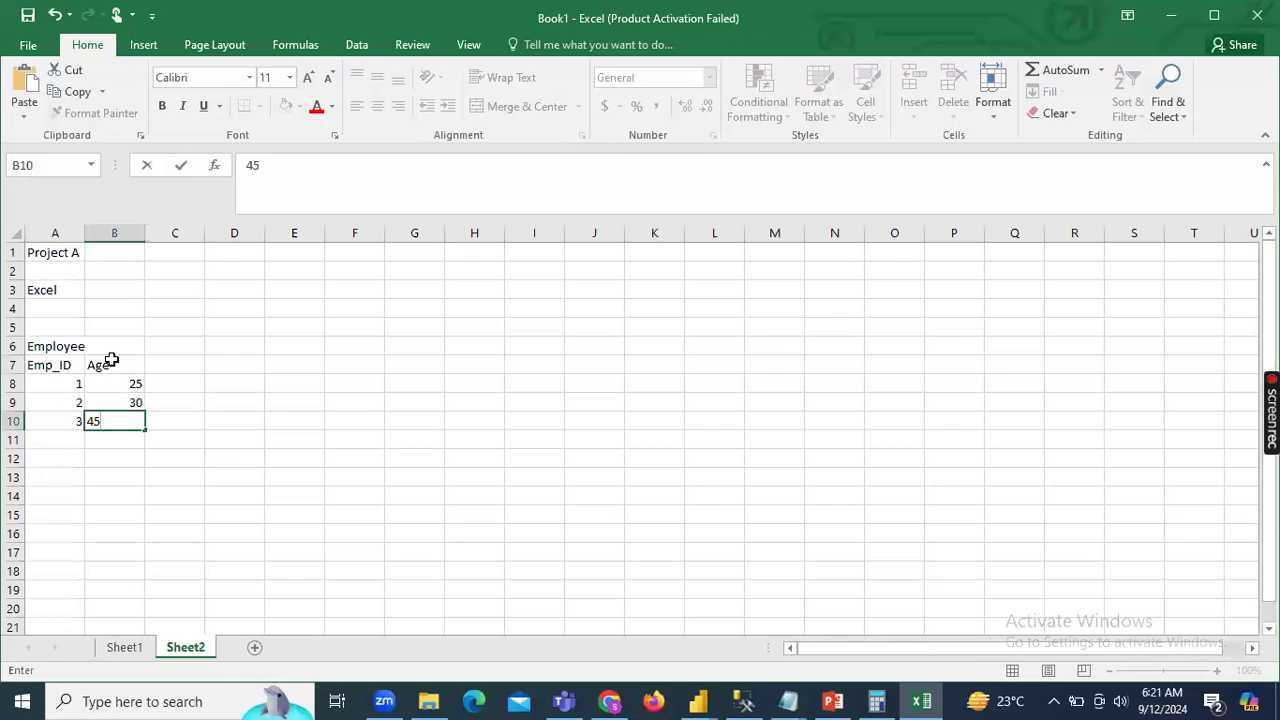
pyautogui.click(181, 361)
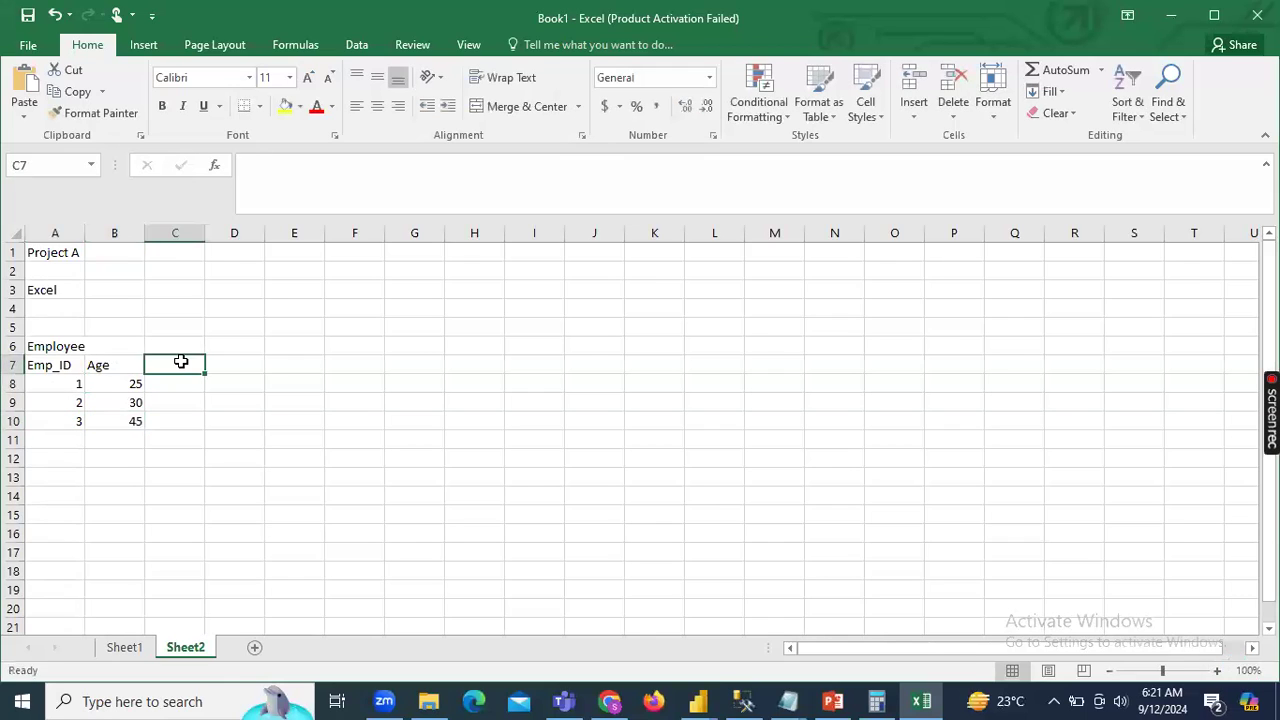
# Add a "Gendar" column to the Project A table in C7, with F, m and F in C8:C10.
pyautogui.write('Gendar')
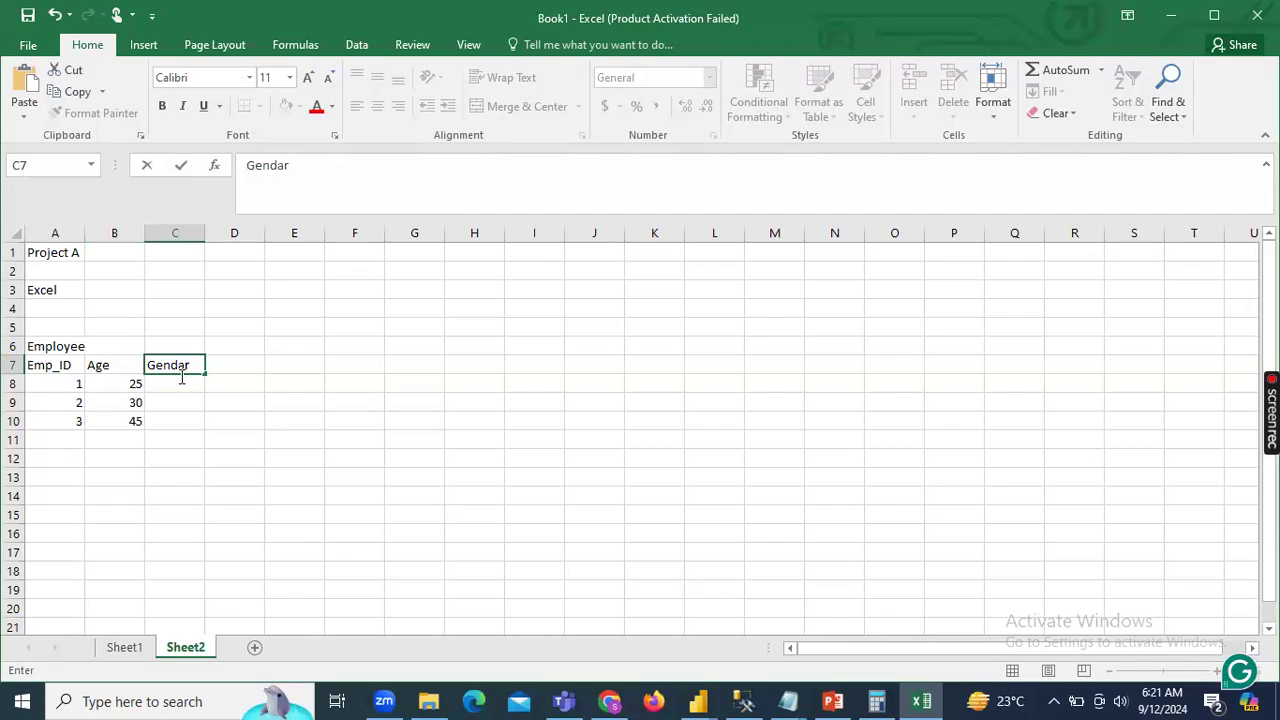
pyautogui.click(181, 382)
pyautogui.write('F')
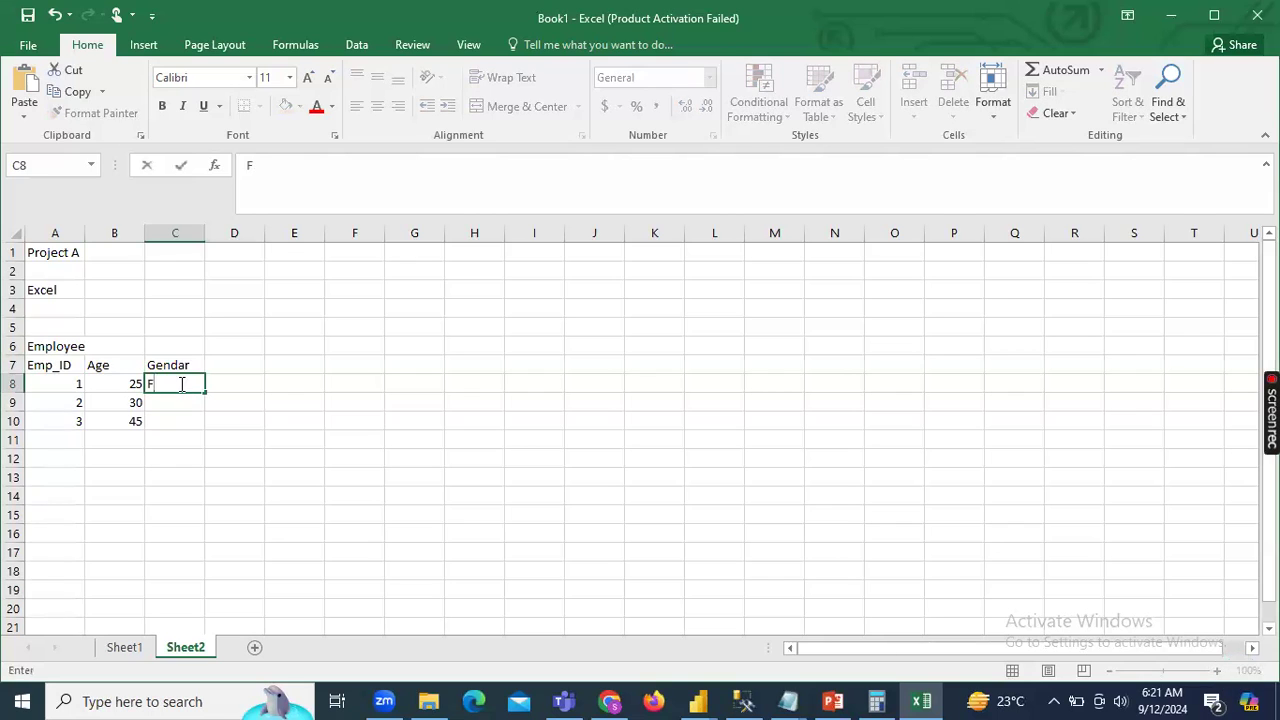
pyautogui.press('Return')
pyautogui.write('m')
pyautogui.press('Return')
pyautogui.write('F')
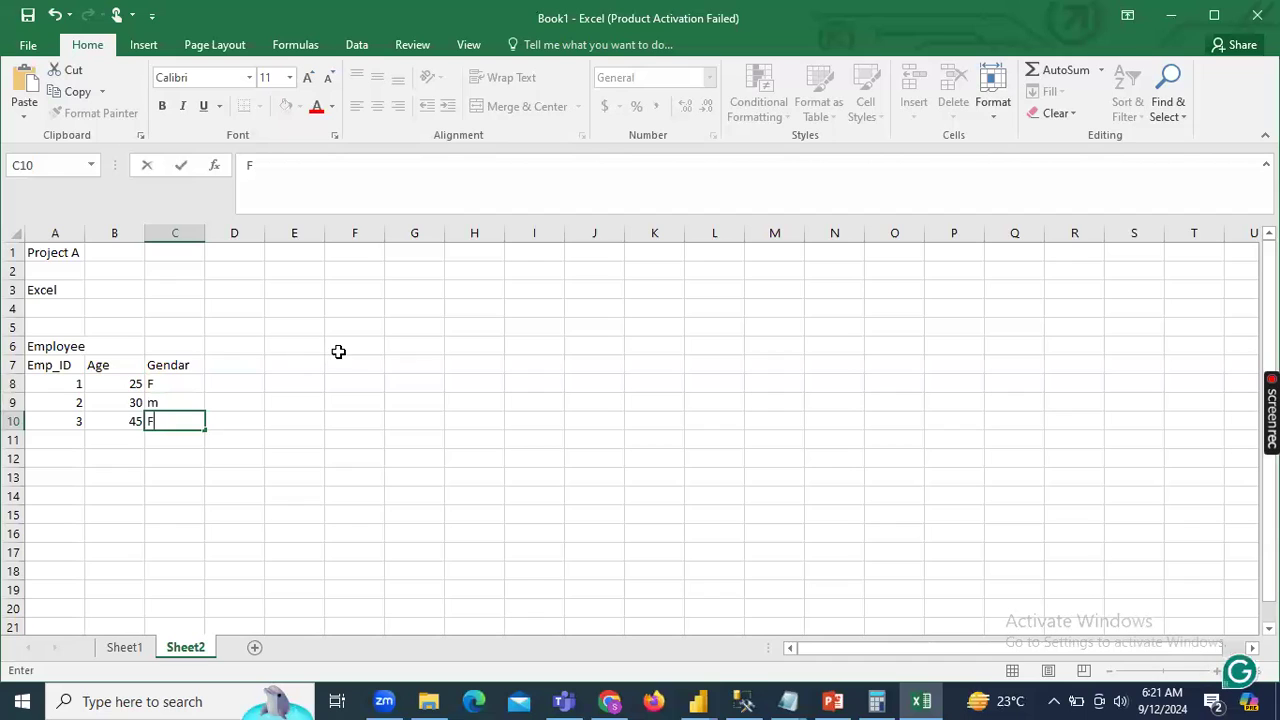
pyautogui.click(337, 349)
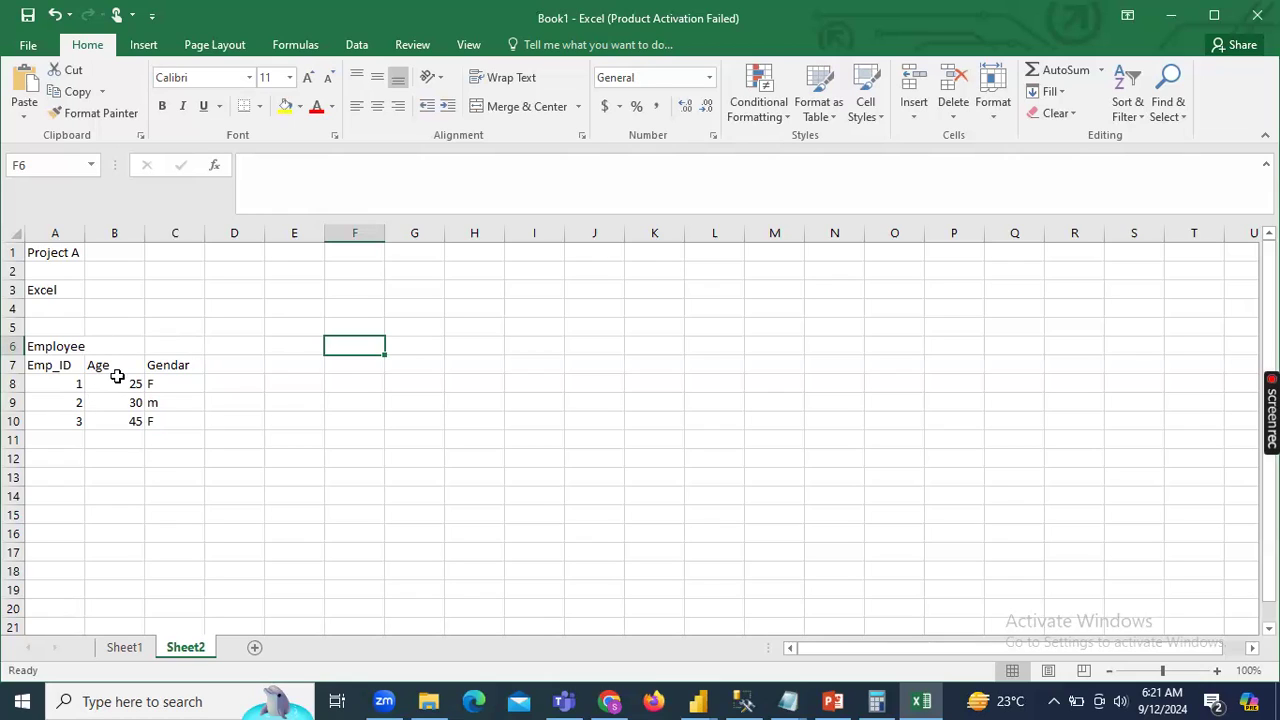
# Enter the second project's labels: "Project B" in F1, "Employee" in F6 and "Oracle" in F2.
pyautogui.click(352, 254)
pyautogui.write('Project B')
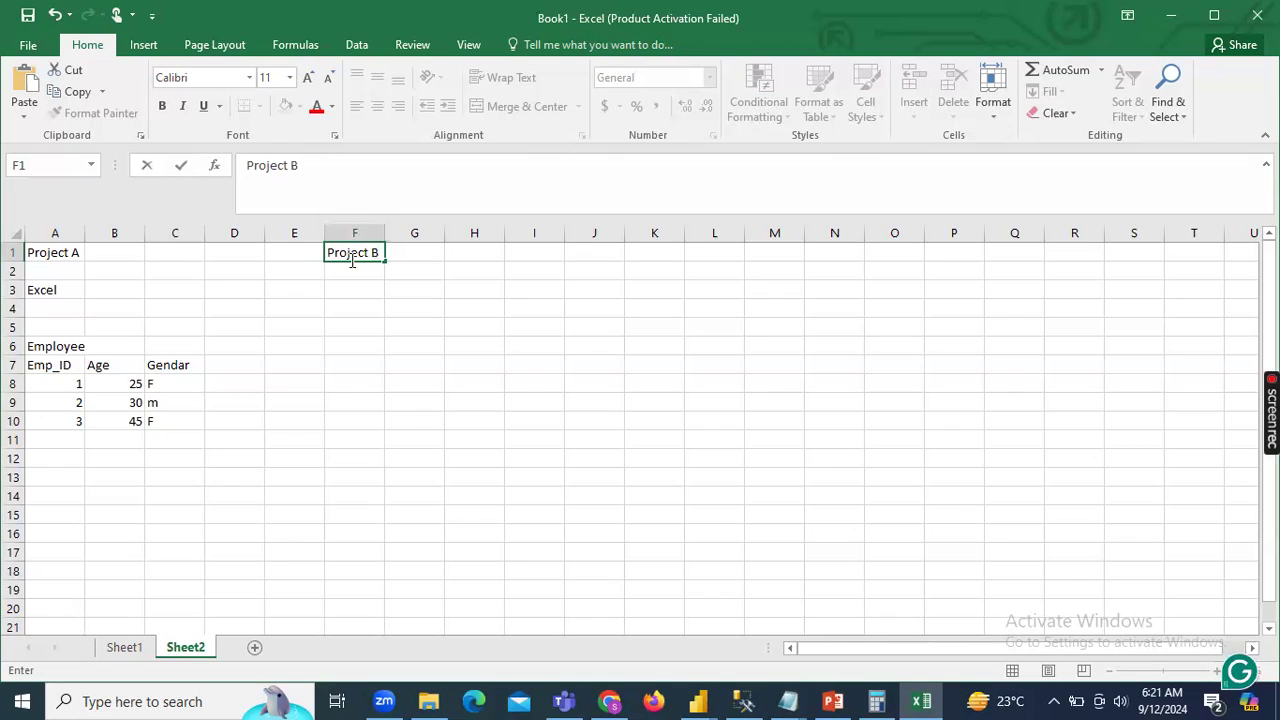
pyautogui.click(365, 346)
pyautogui.write('EMployee')
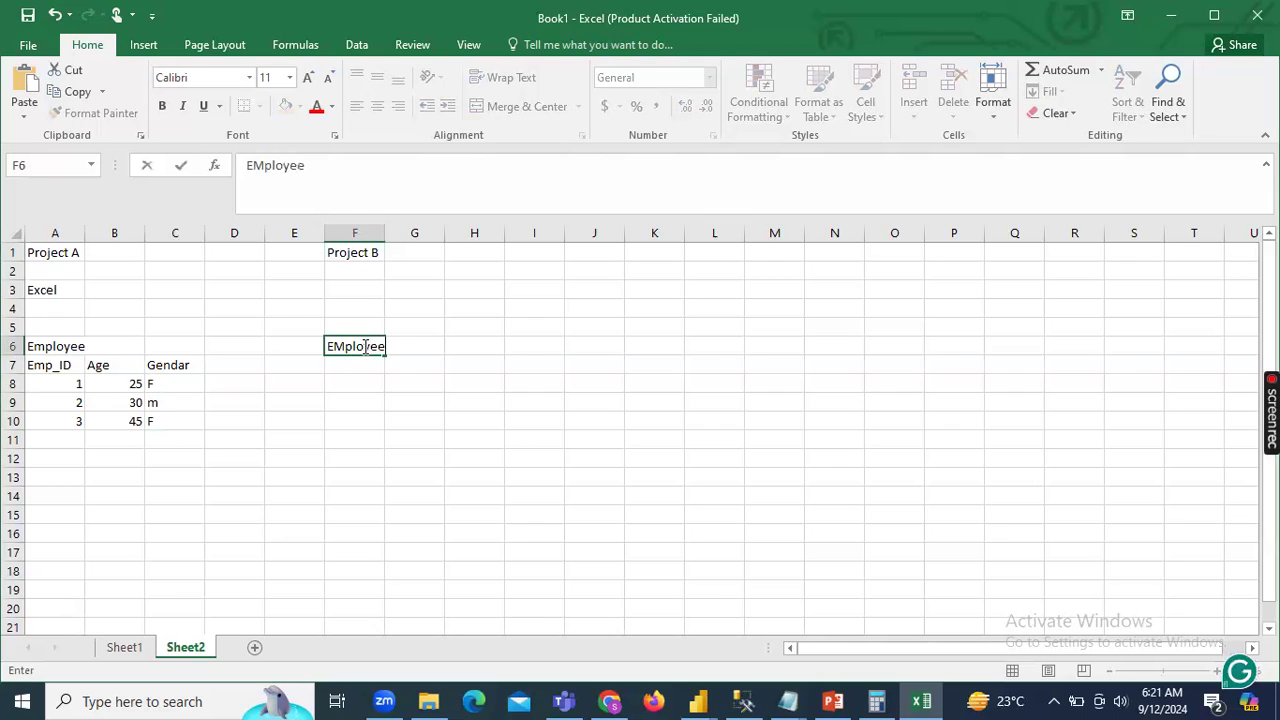
pyautogui.click(342, 271)
pyautogui.write('Oracle')
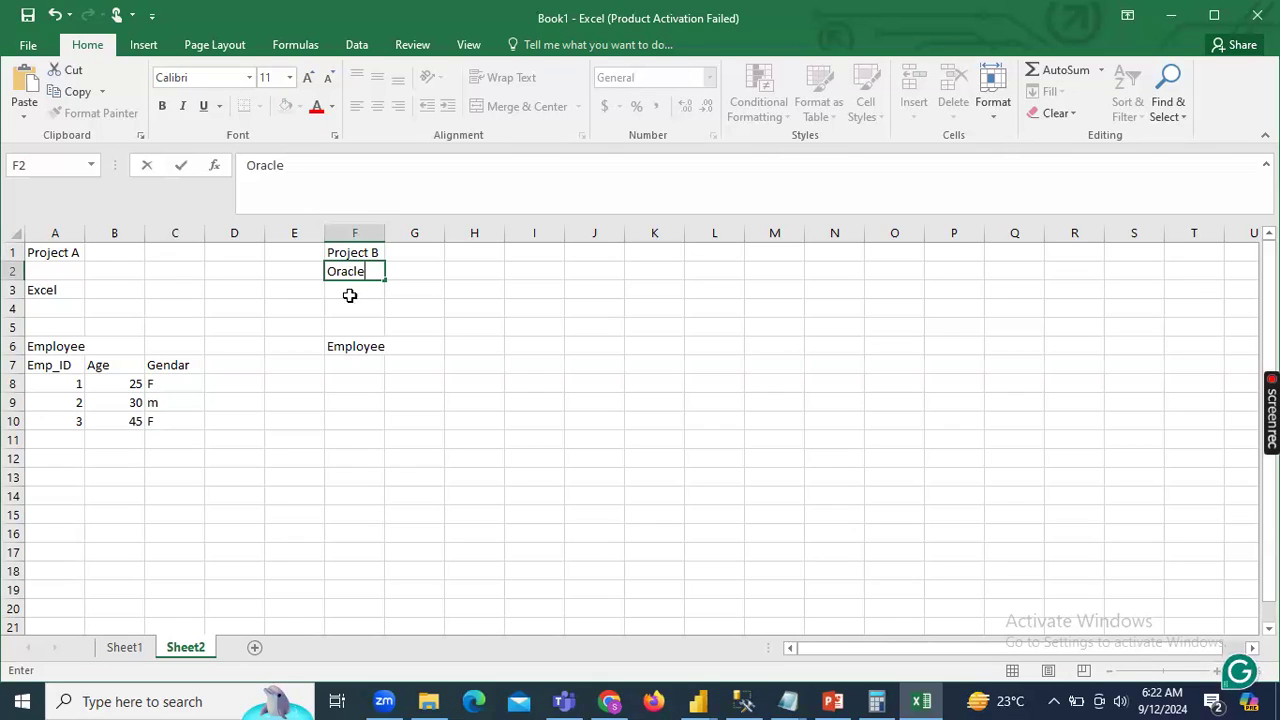
# Enter the Project B table's column headers "Emp_ID" in F7, "age" in G7 and "Gendar" in H7.
pyautogui.click(357, 359)
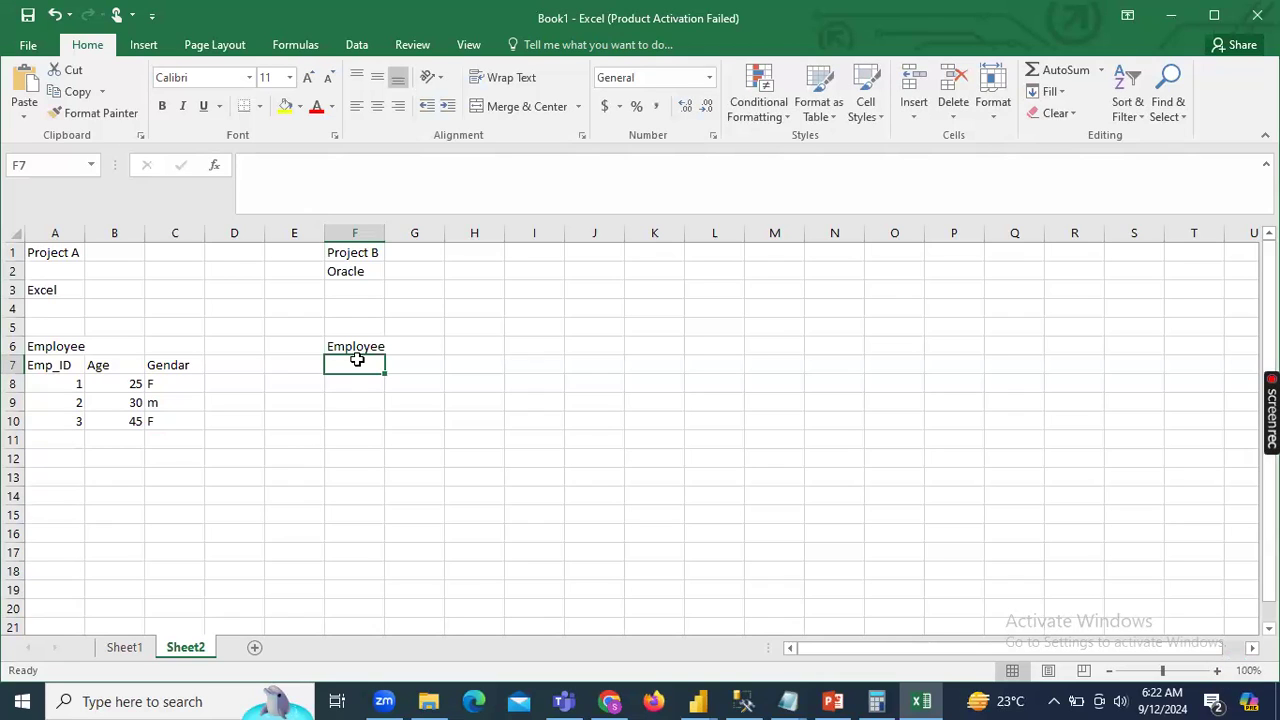
pyautogui.write('E')
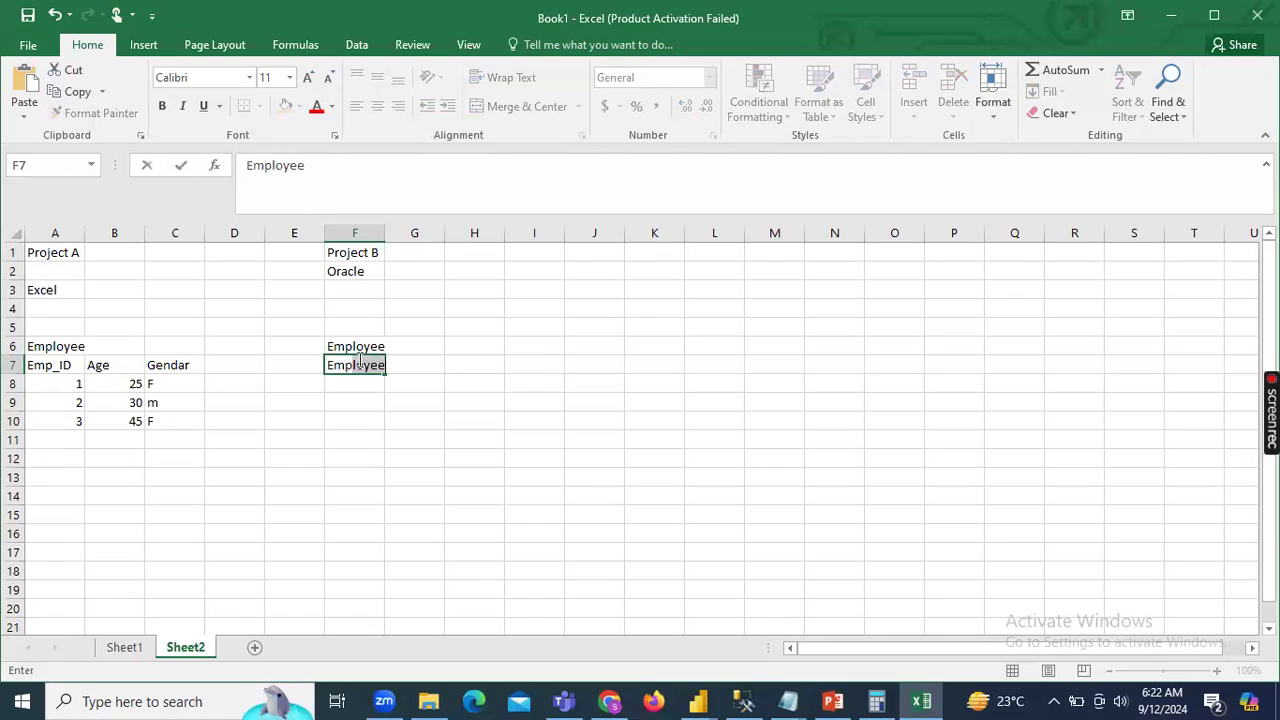
pyautogui.write('mp_ID')
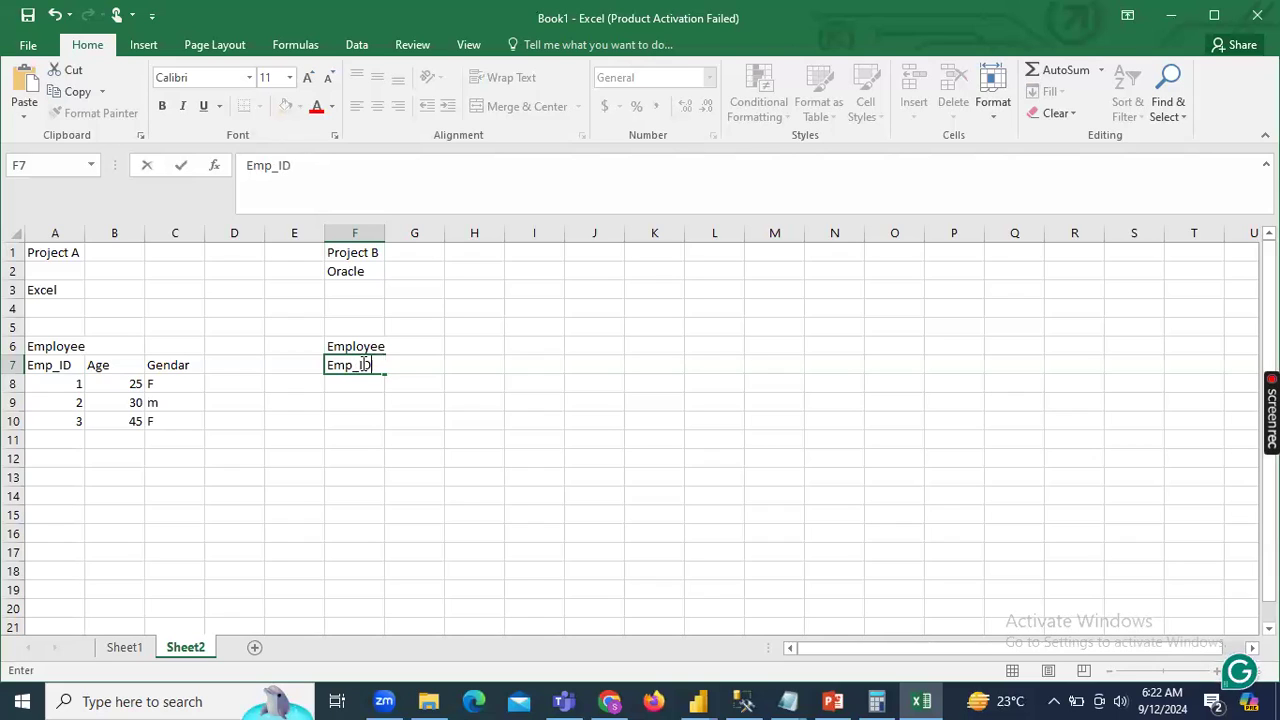
pyautogui.press('F2')
pyautogui.click(471, 362)
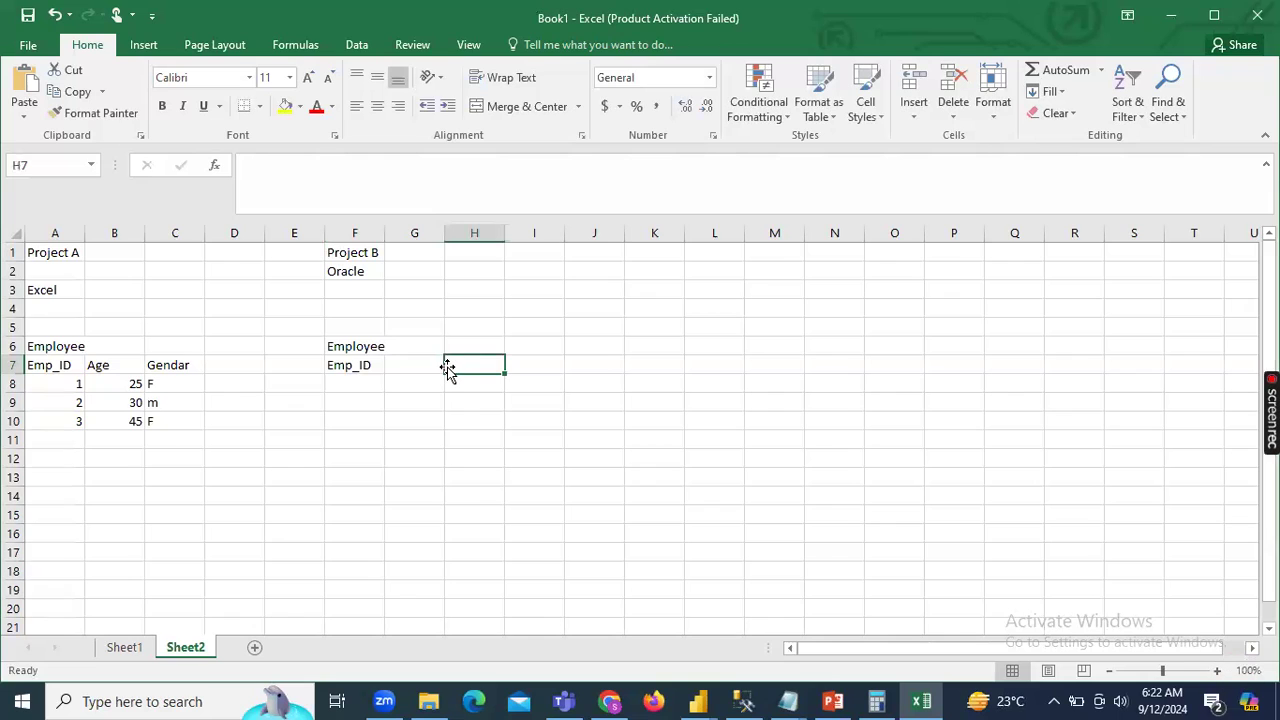
pyautogui.click(436, 366)
pyautogui.write('e')
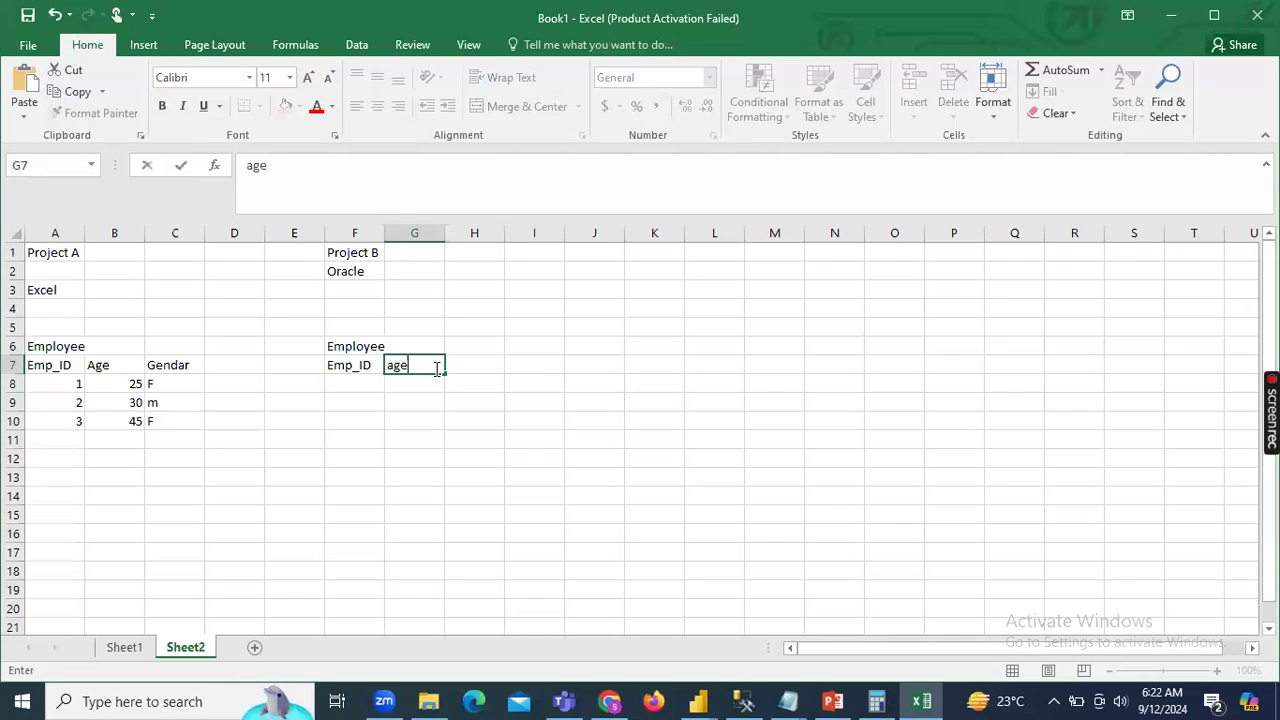
pyautogui.click(489, 371)
pyautogui.write('Gendar')
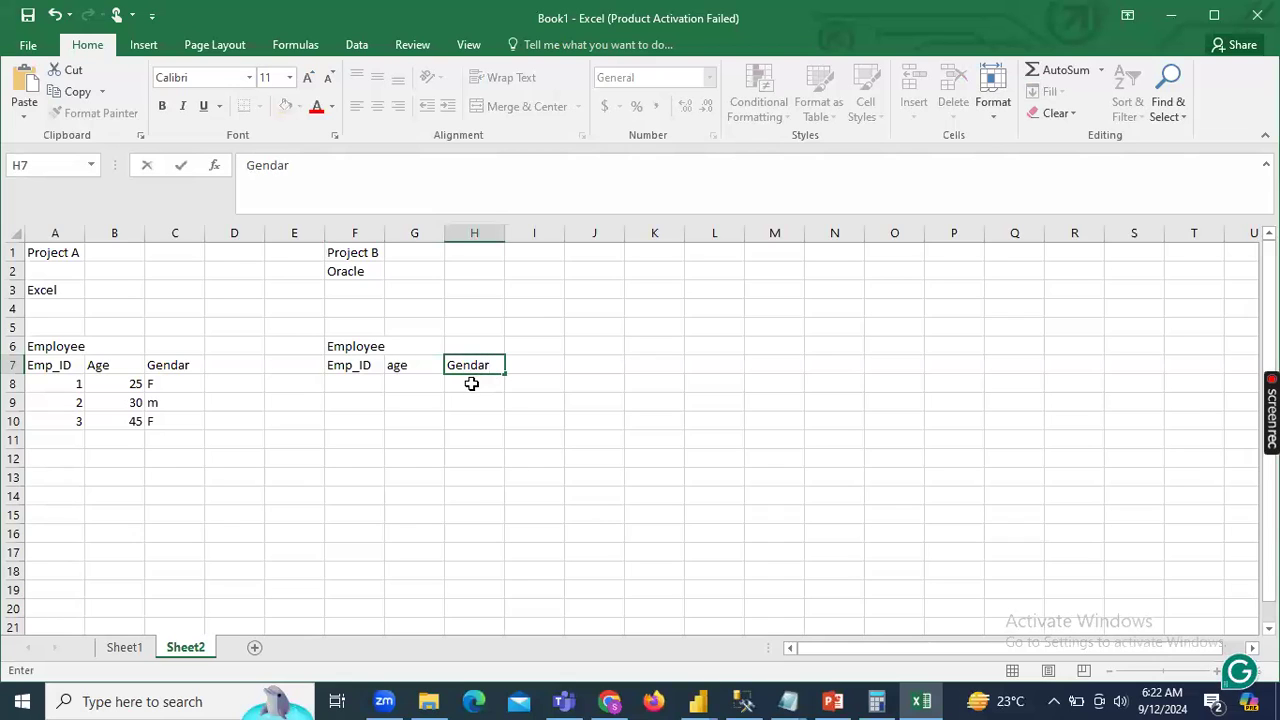
# Fill the Project B Gendar column in H8:H11 with 1, 0, 1 and 0.
pyautogui.click(471, 385)
pyautogui.write('1')
pyautogui.press('Return')
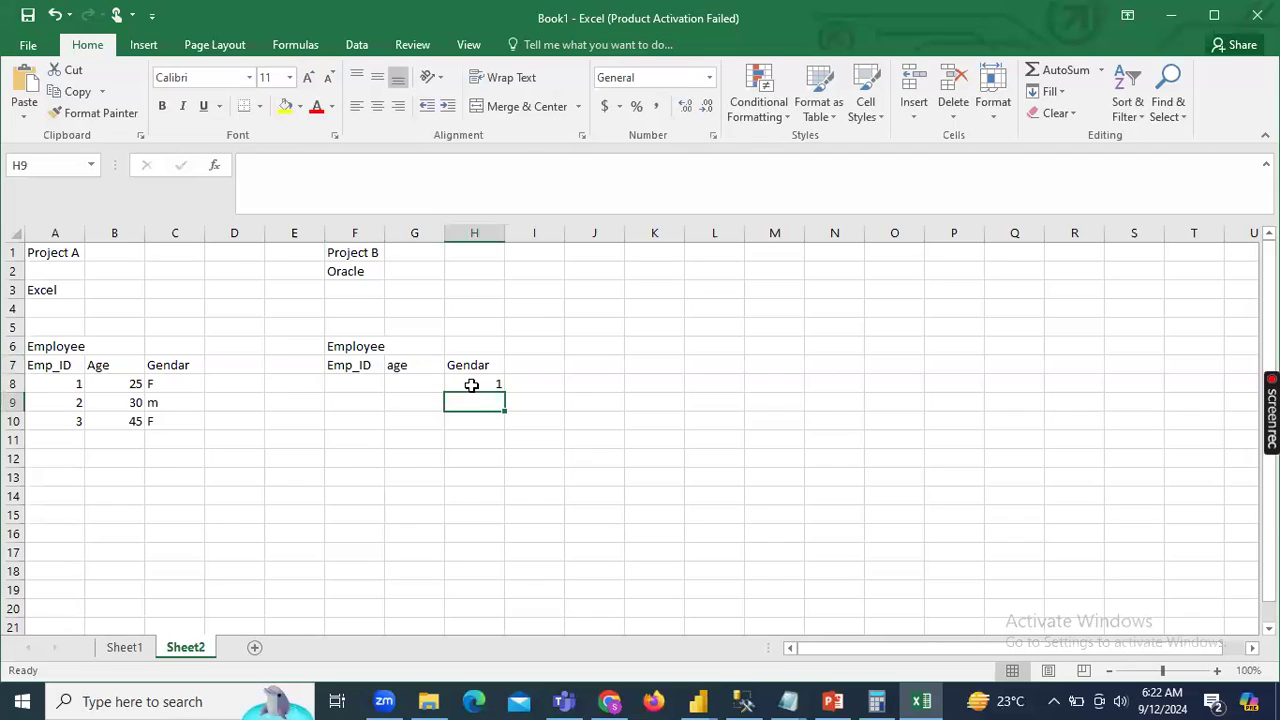
pyautogui.write('0')
pyautogui.press('Return')
pyautogui.write('1')
pyautogui.hotkey('ctrl', 'Return')
pyautogui.press('Return')
pyautogui.write('0')
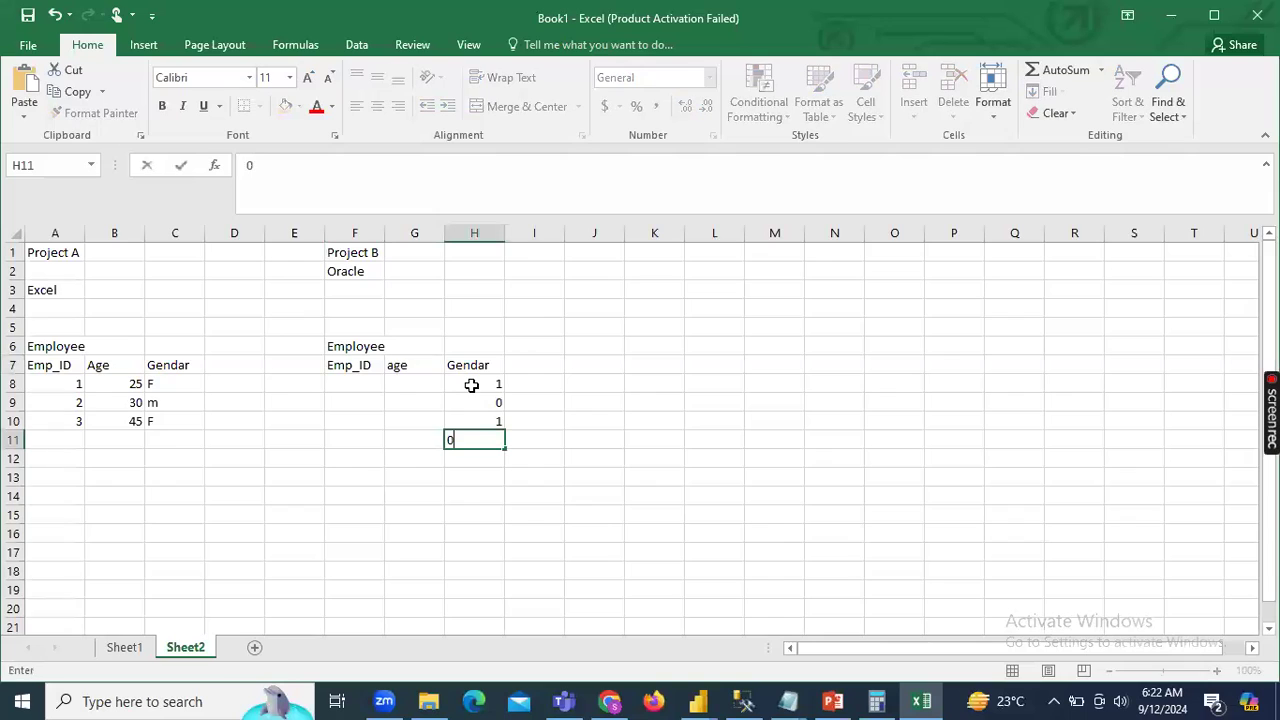
# Fill the Project B Emp_ID column in F8:F10 with 101, 102 and 103.
pyautogui.click(376, 382)
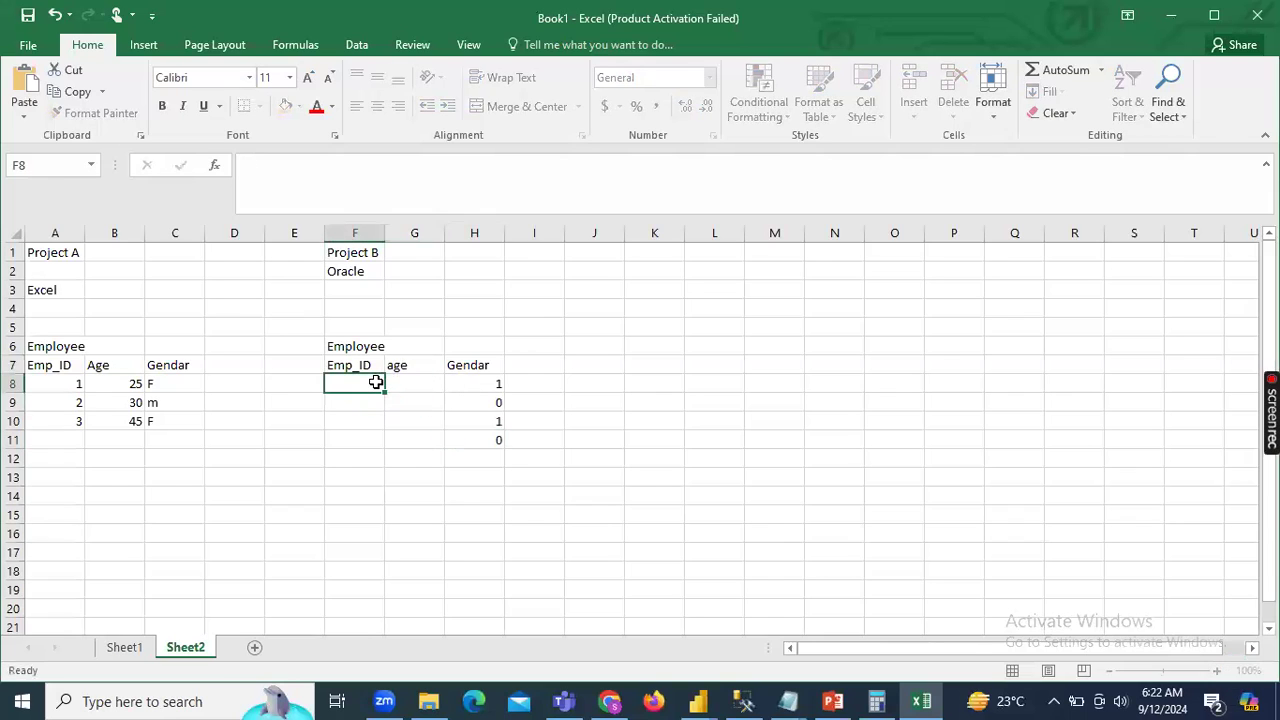
pyautogui.write('101')
pyautogui.press('Return')
pyautogui.write('102')
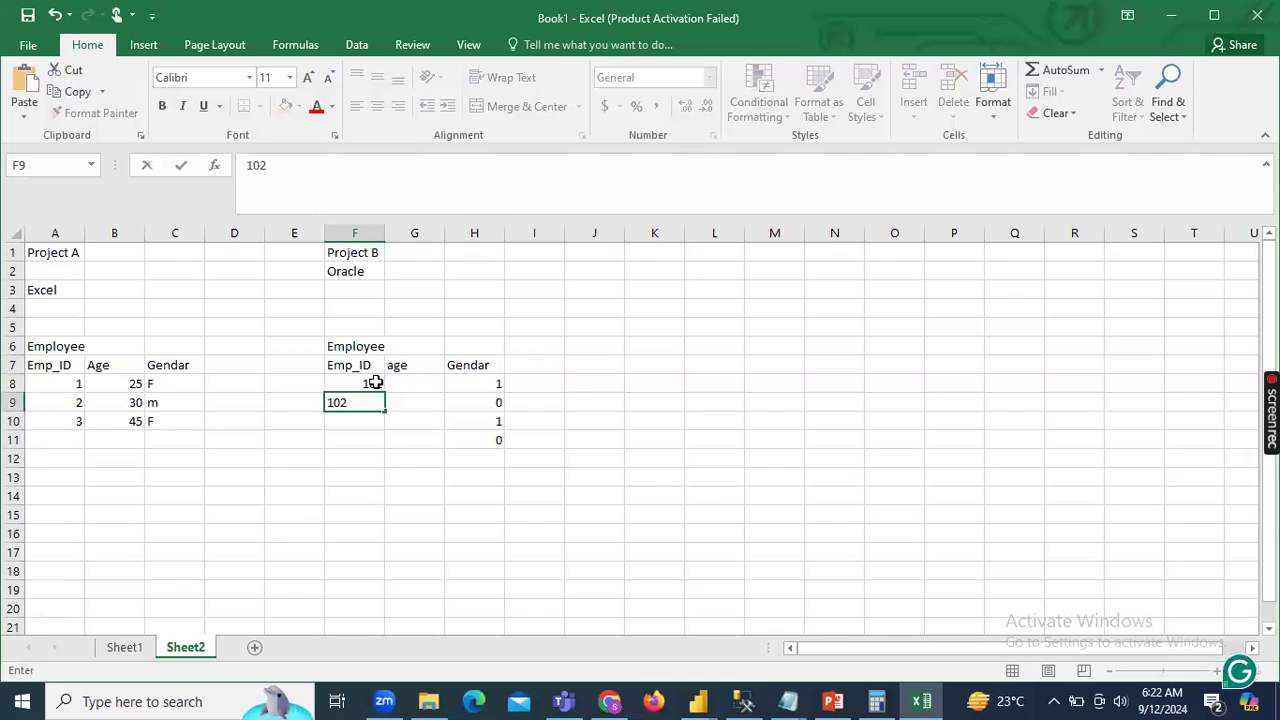
pyautogui.press('Return')
pyautogui.write('103')
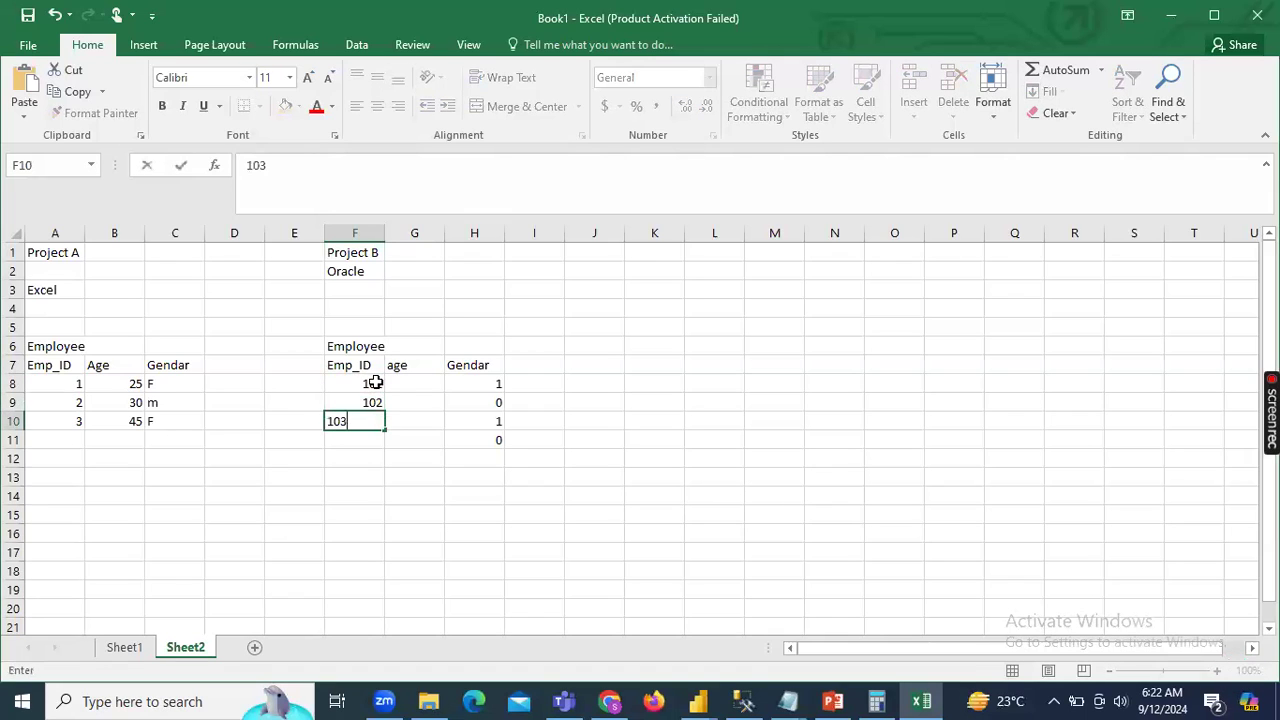
# Fill the Project B age column in G8:G10 with 25, 30 and 45.
pyautogui.click(397, 383)
pyautogui.write('25')
pyautogui.press('Return')
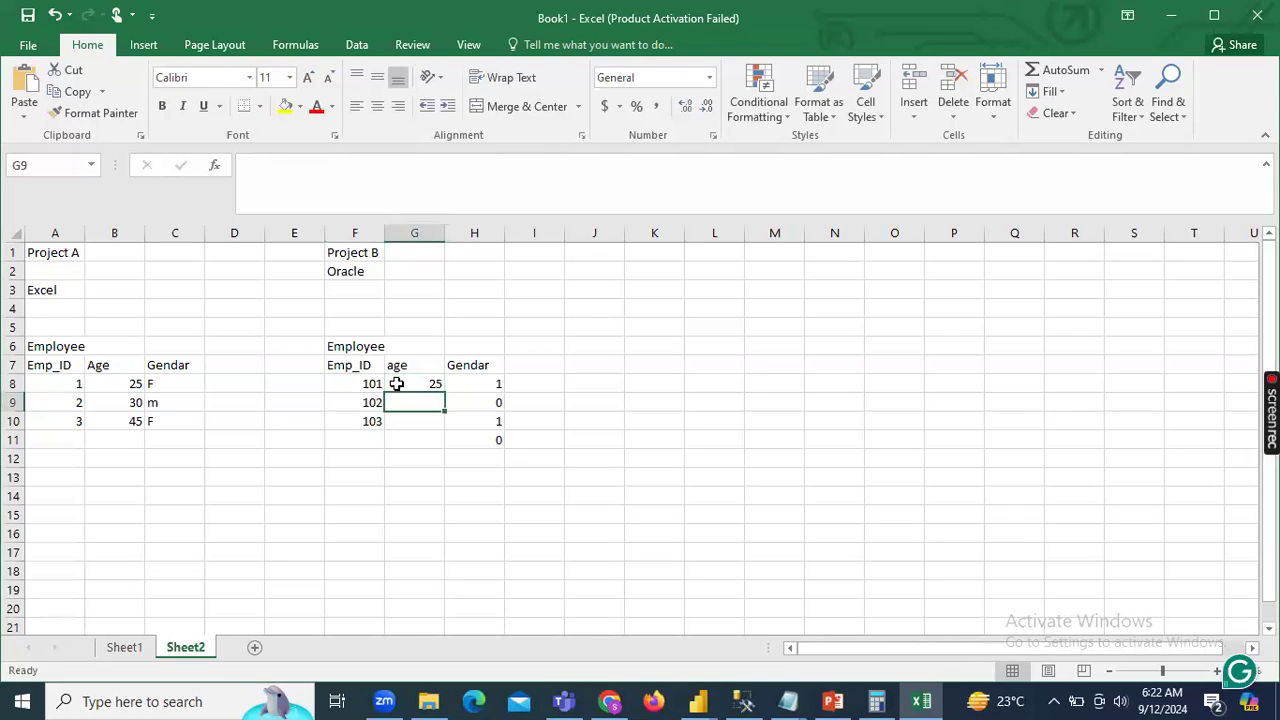
pyautogui.write('30')
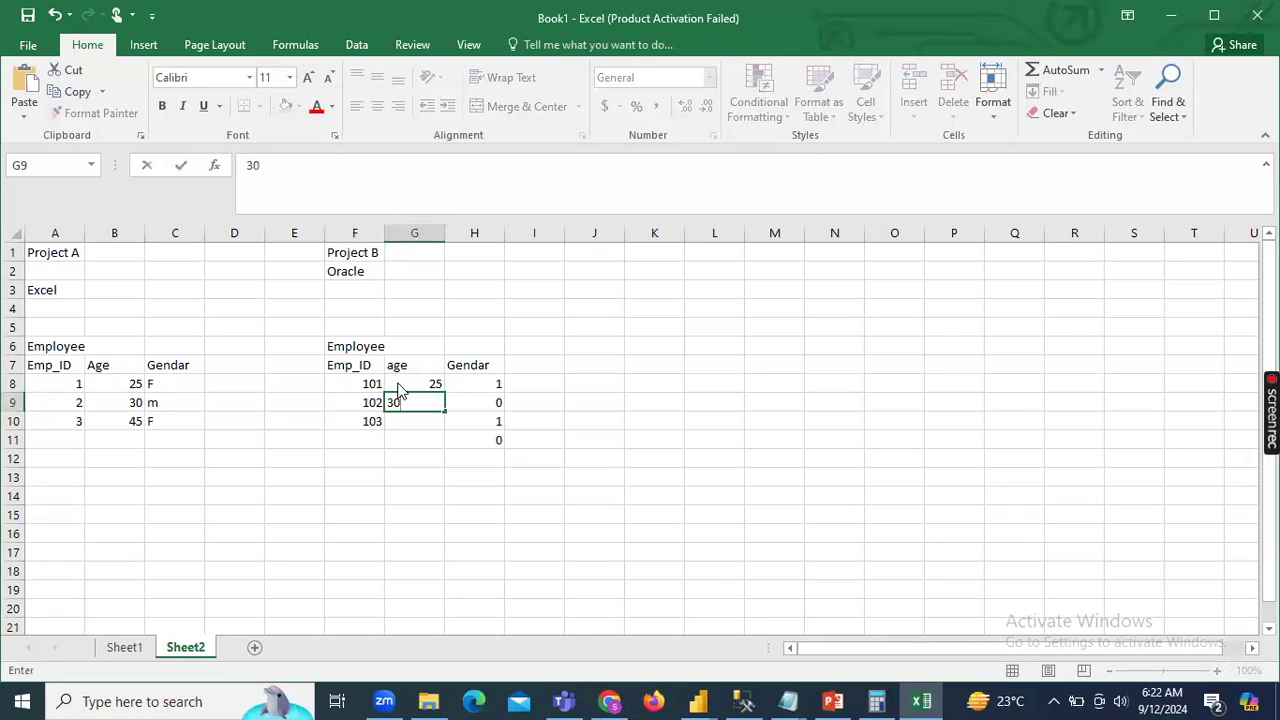
pyautogui.press('Return')
pyautogui.write('45')
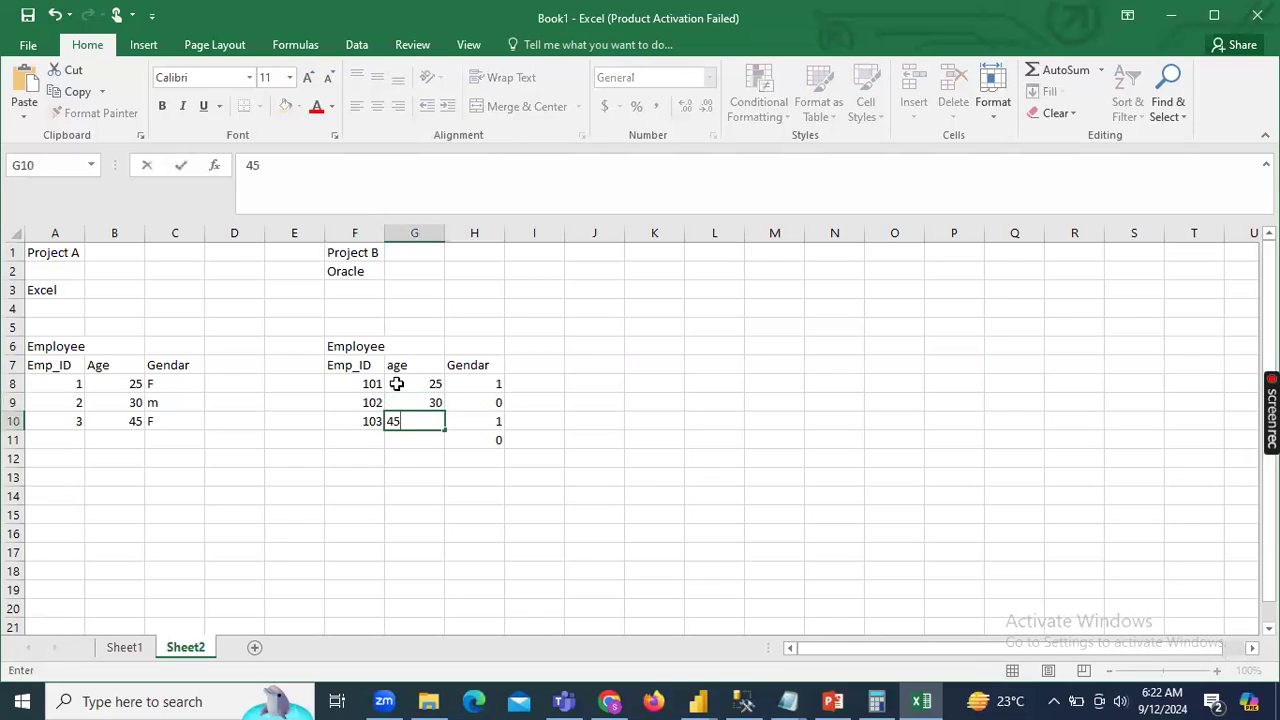
pyautogui.click(534, 382)
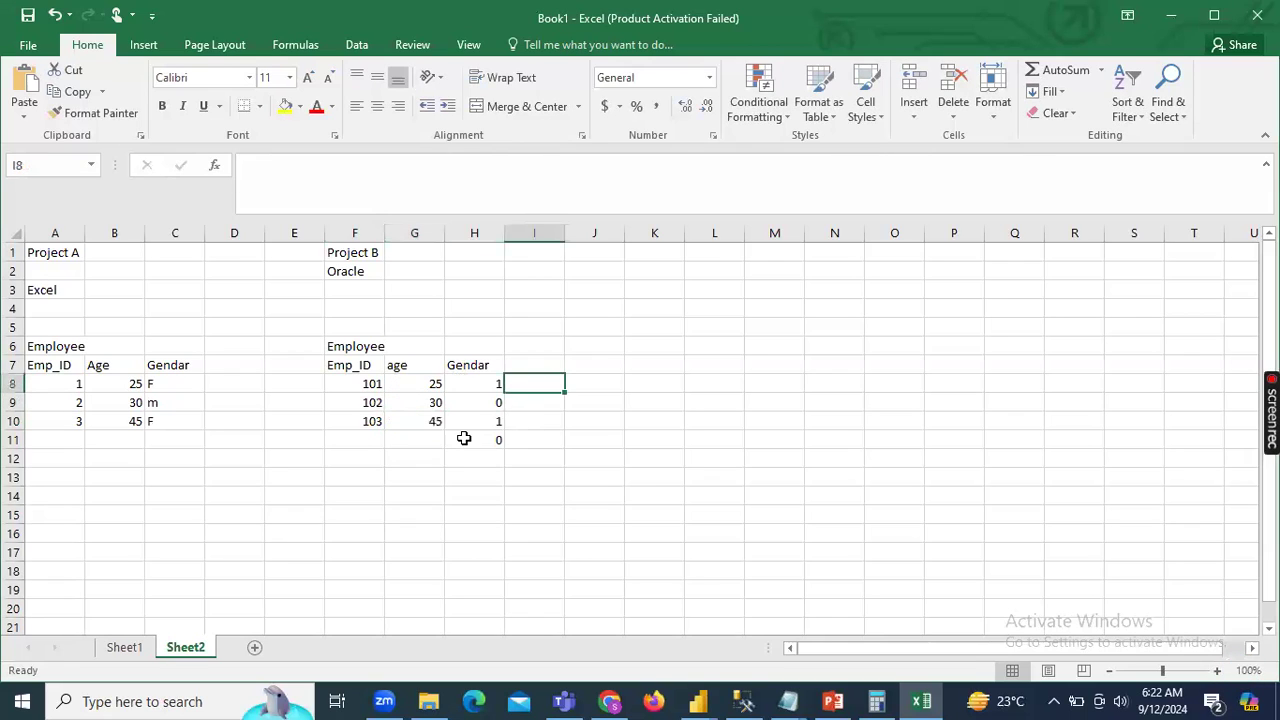
# Clear the surplus value in H11 below the Project B Gendar column.
pyautogui.click(497, 435)
pyautogui.press('Delete')
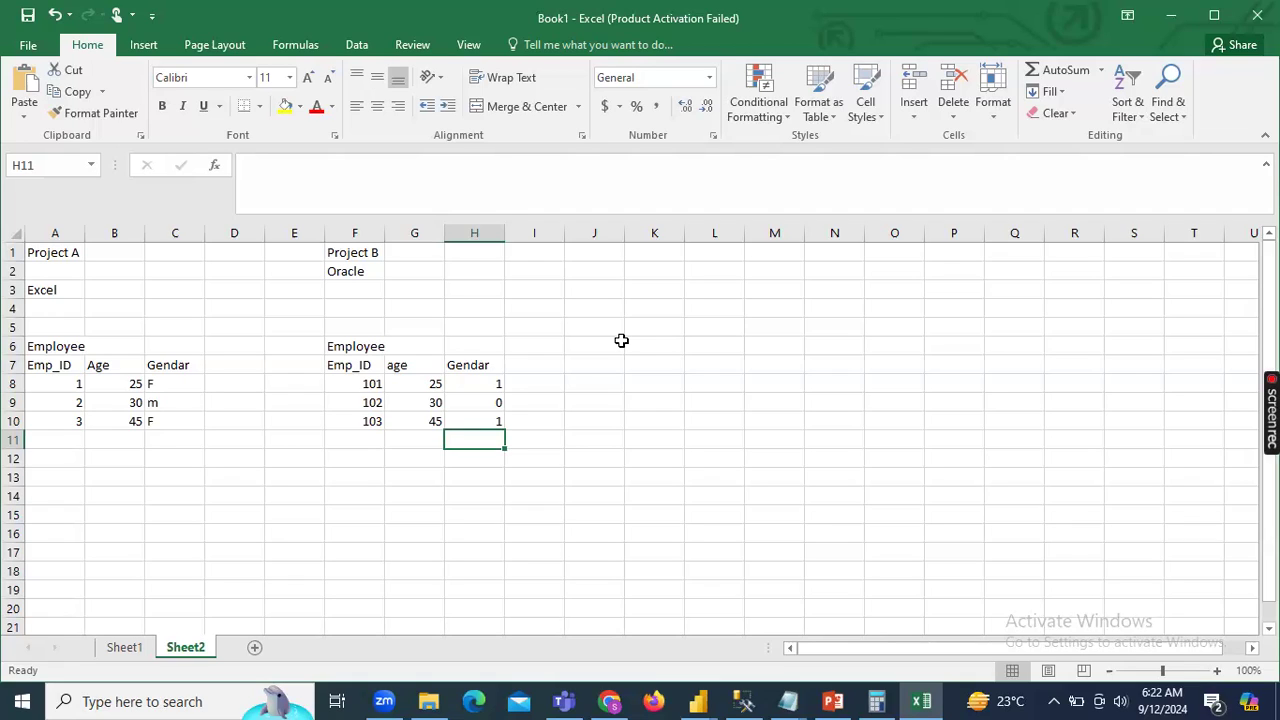
pyautogui.click(497, 379)
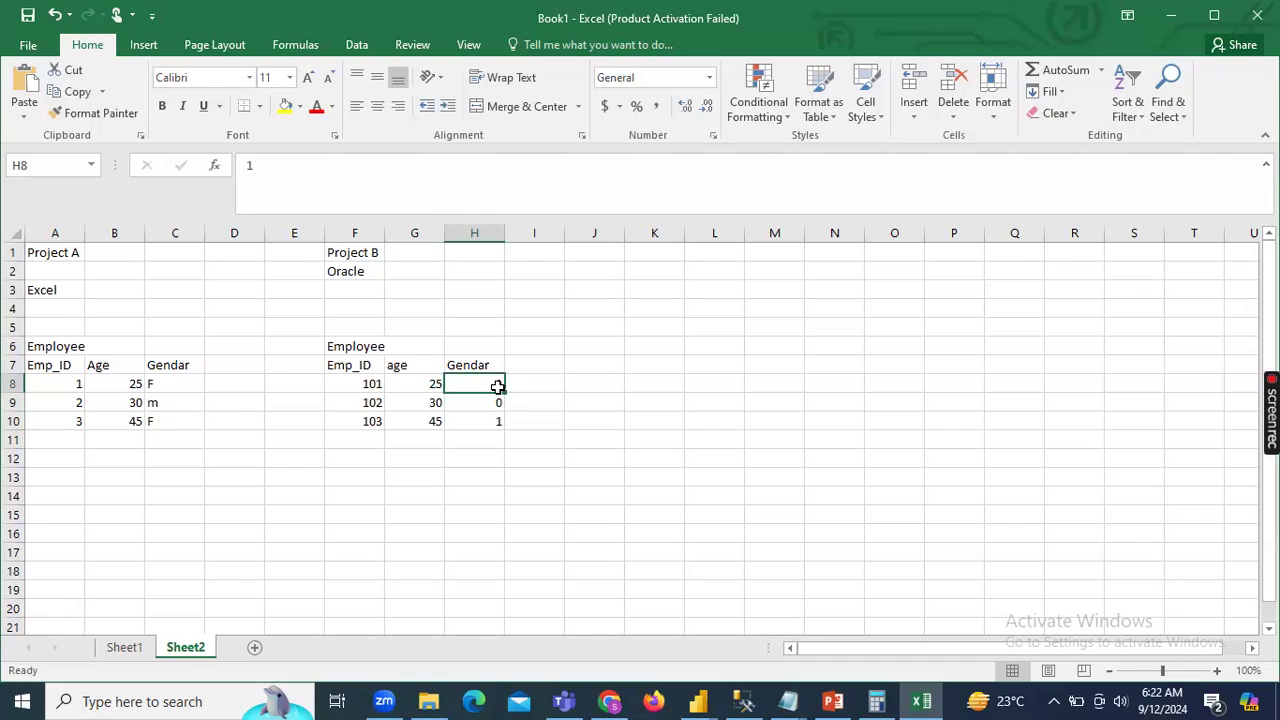
pyautogui.click(496, 398)
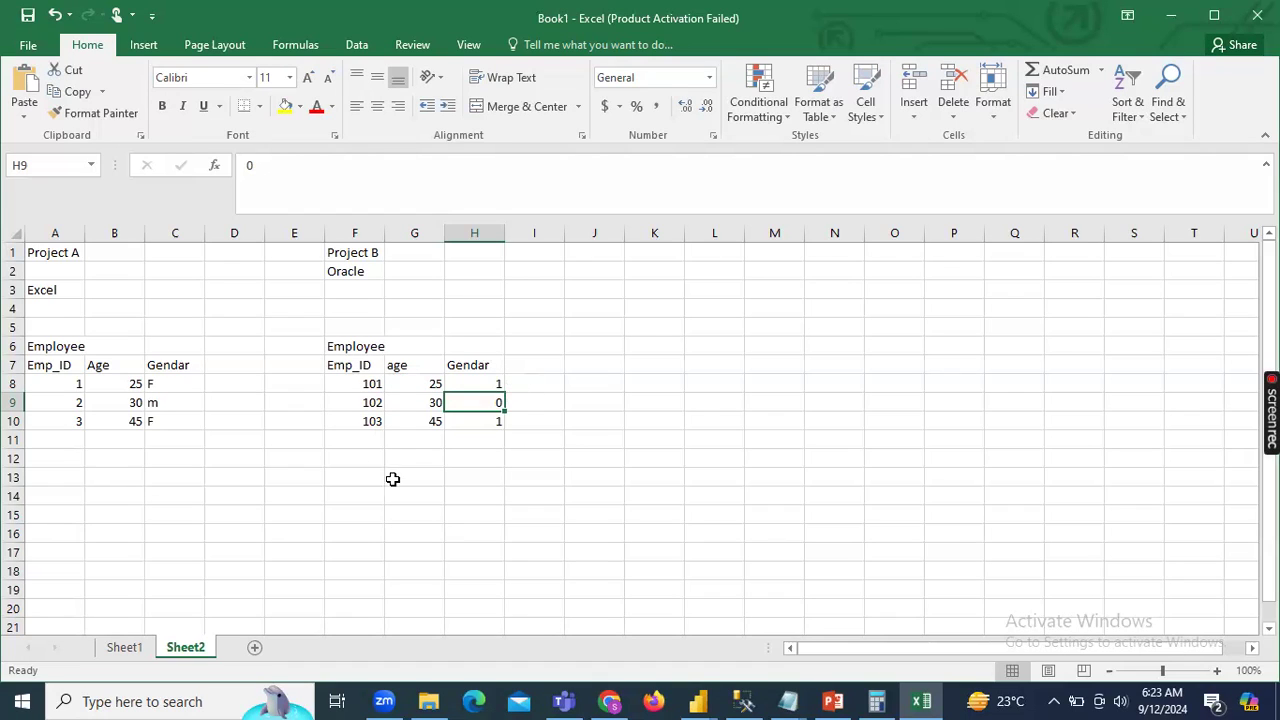
# Enter the third project's labels: "SQL Server" in J2, "Project C" in J1 and "Emploee" in J6.
pyautogui.click(606, 267)
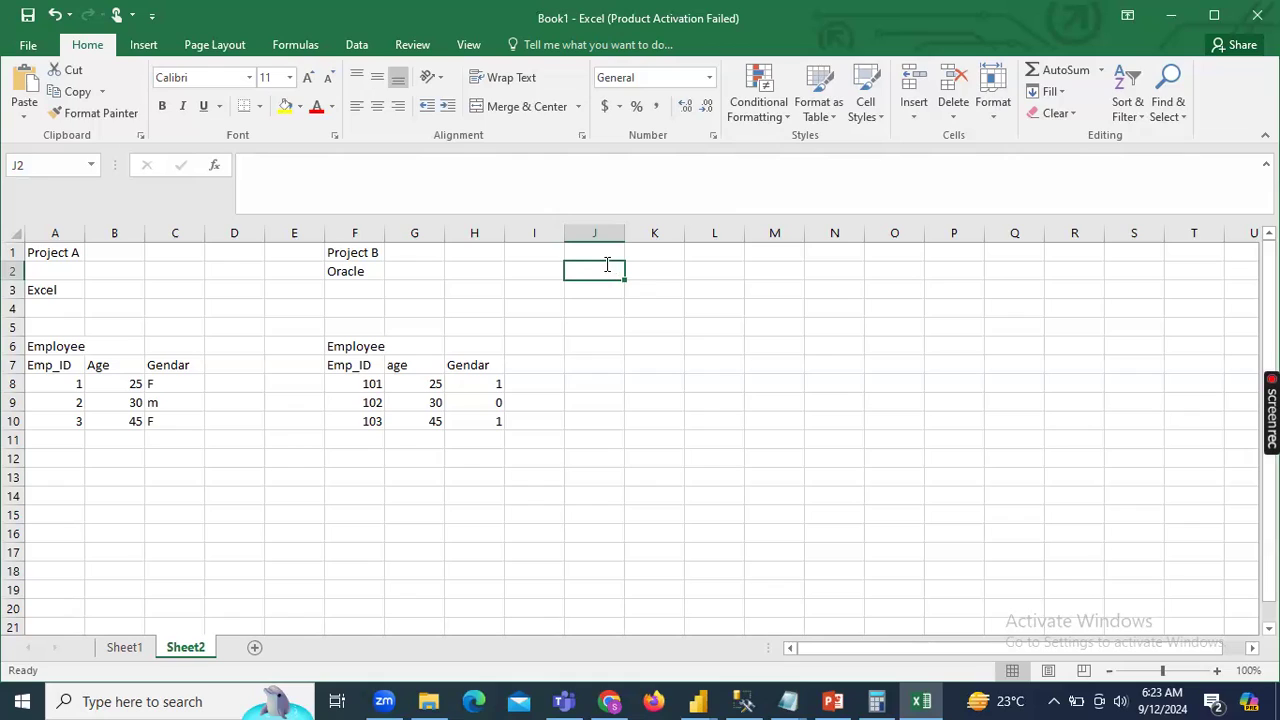
pyautogui.write('SQL Server')
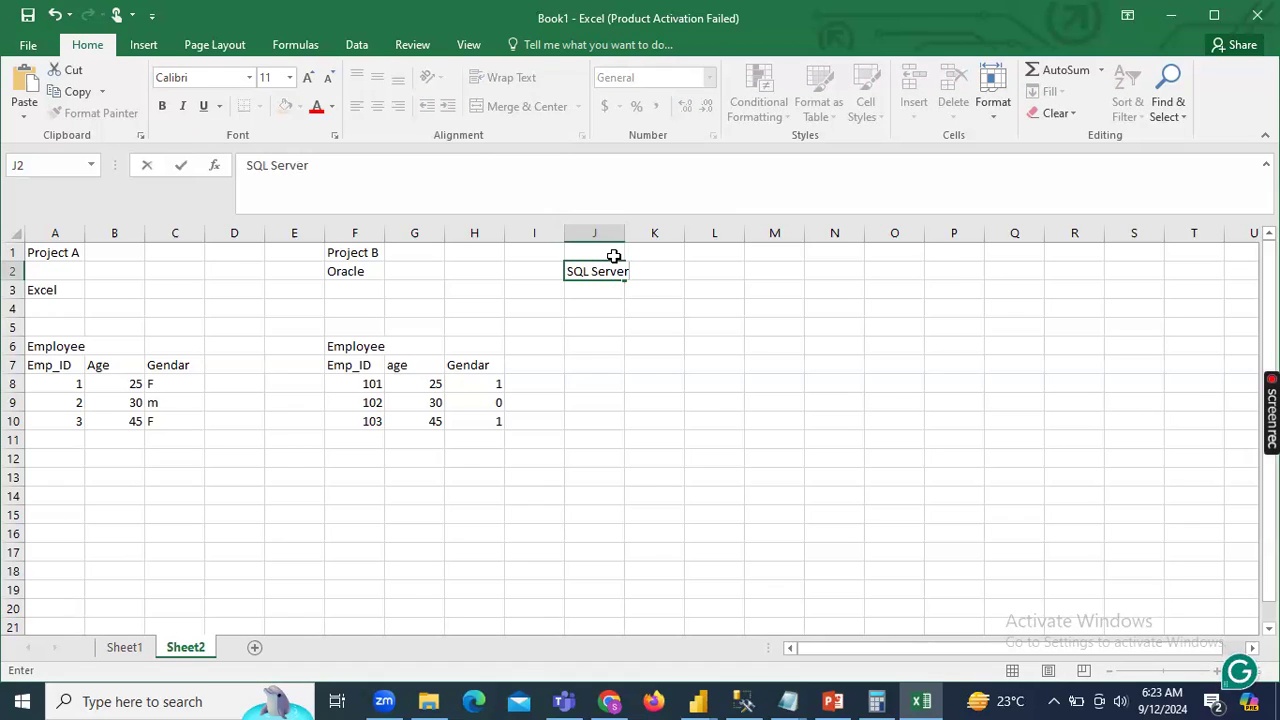
pyautogui.click(614, 256)
pyautogui.write('P')
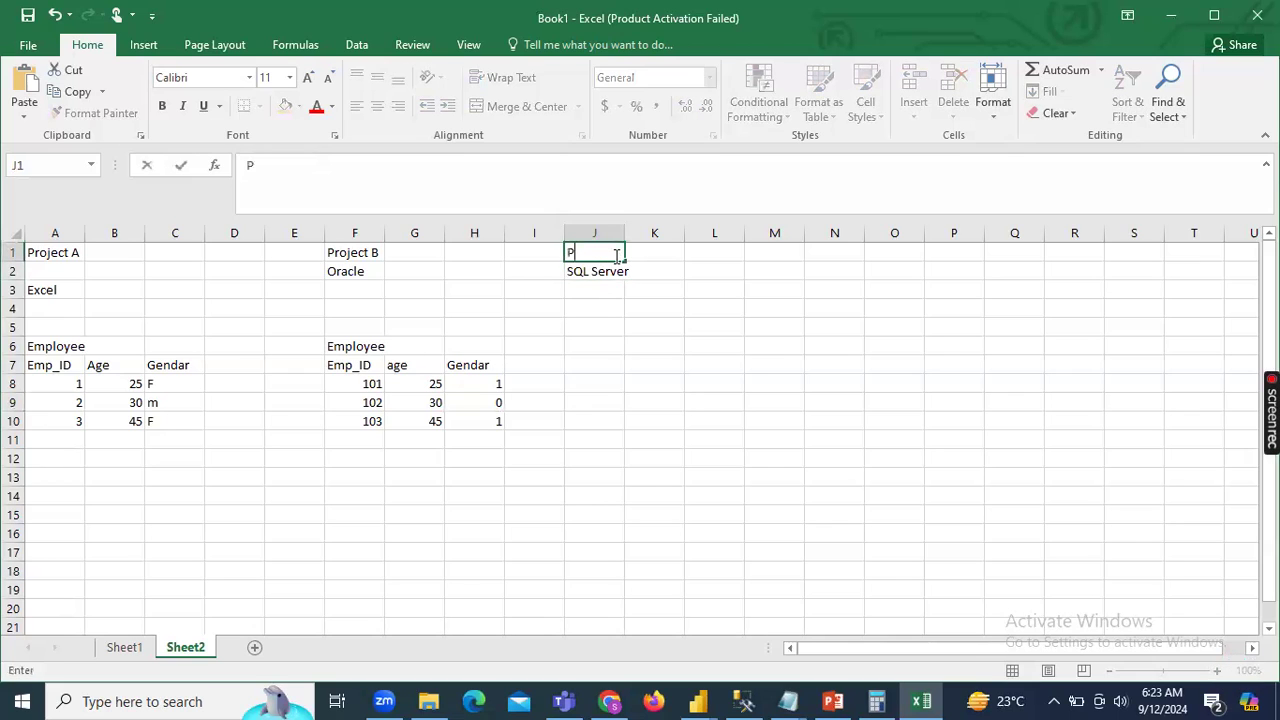
pyautogui.write('rojec')
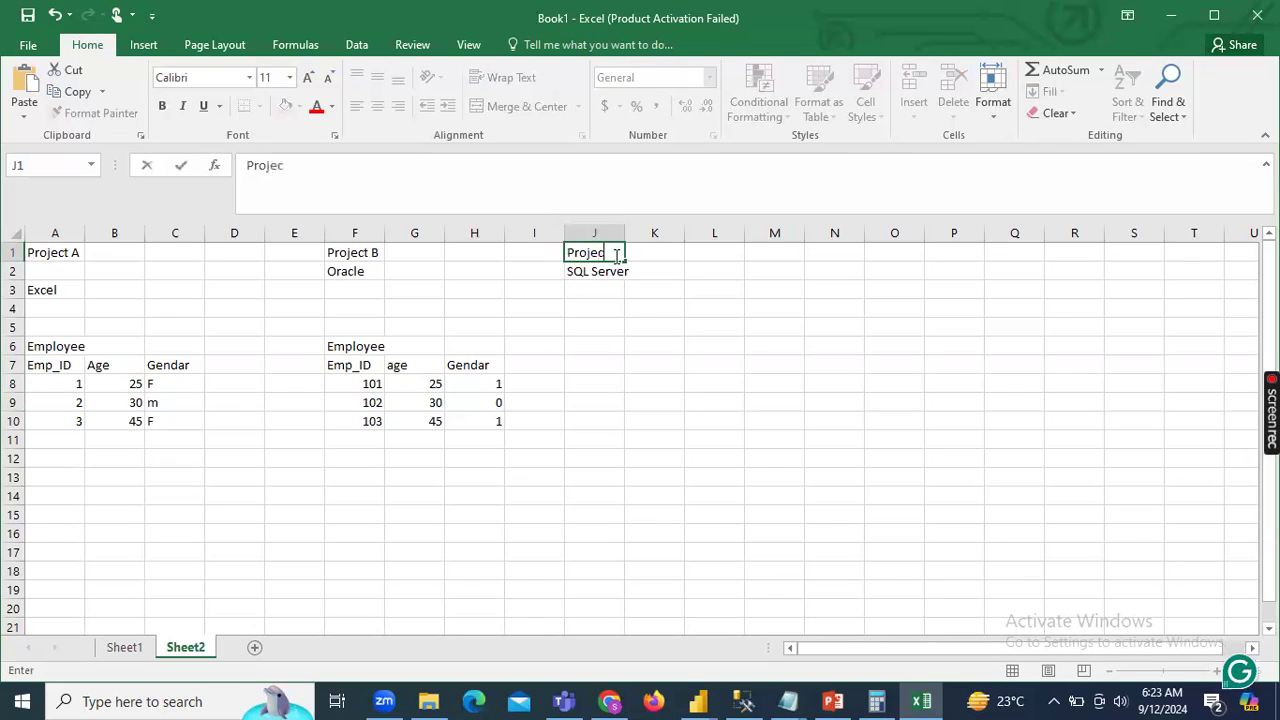
pyautogui.write('t C')
pyautogui.click(593, 340)
pyautogui.write('Em')
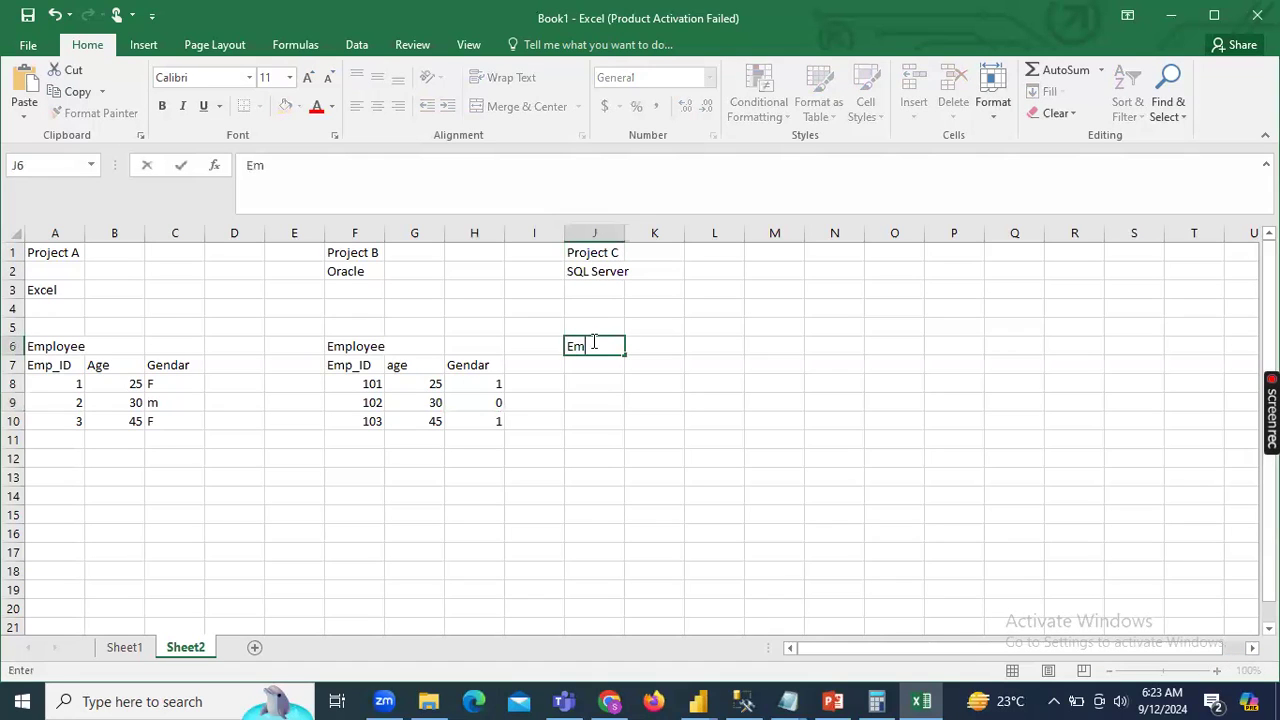
pyautogui.write('ploee')
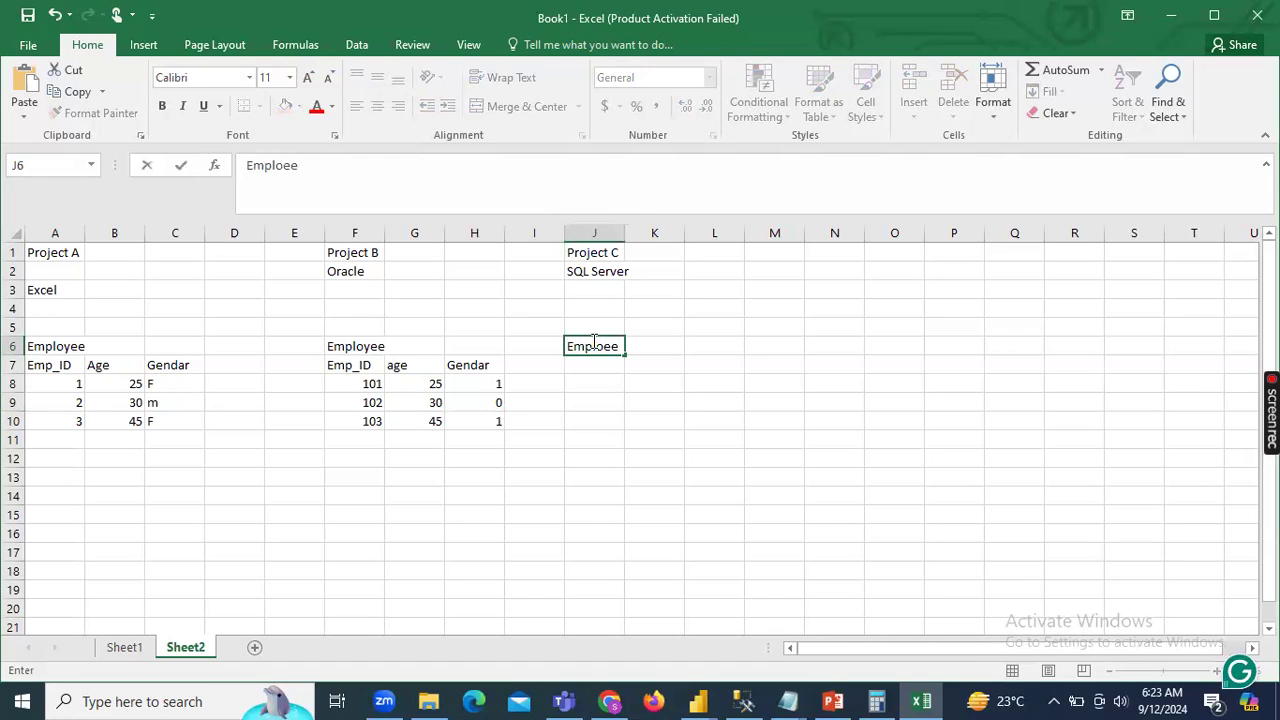
pyautogui.press('Return')
# Enter the Project C table's column headers "Emp_ID" in J7, "age" in K7 and "Gendar" in L7.
pyautogui.write('Emp_')
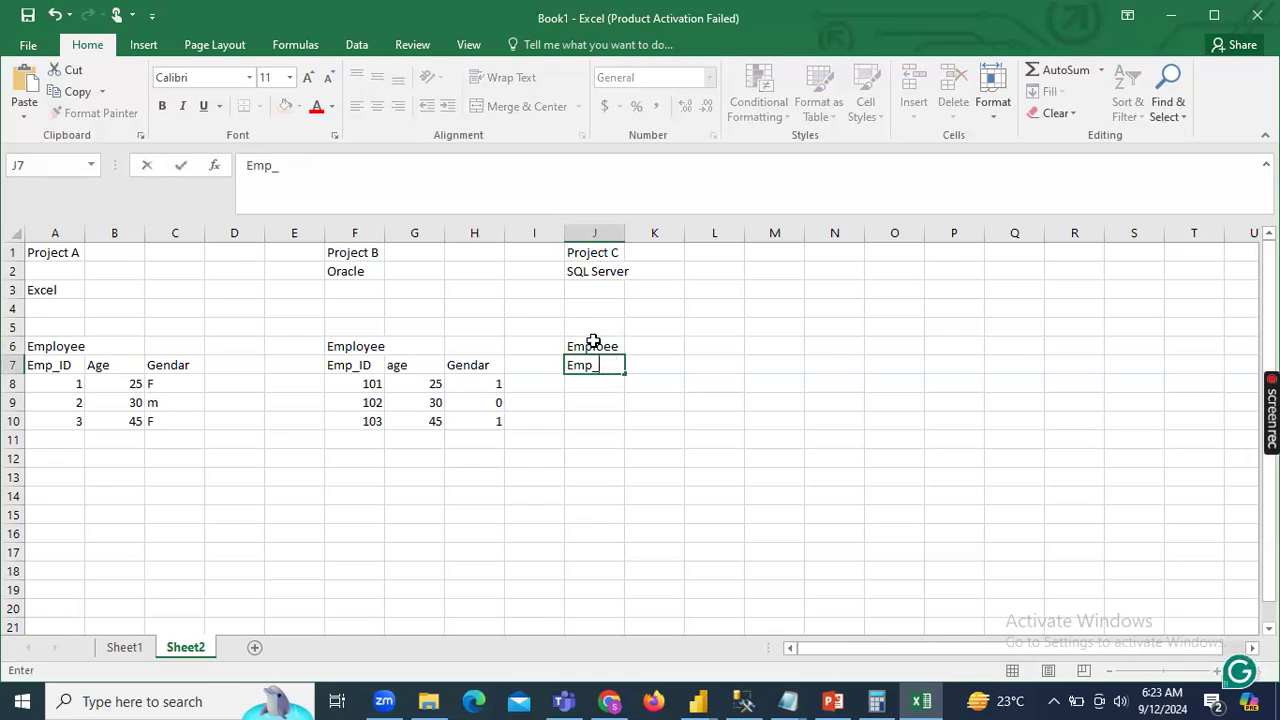
pyautogui.write('ID')
pyautogui.press('Tab')
pyautogui.write('age')
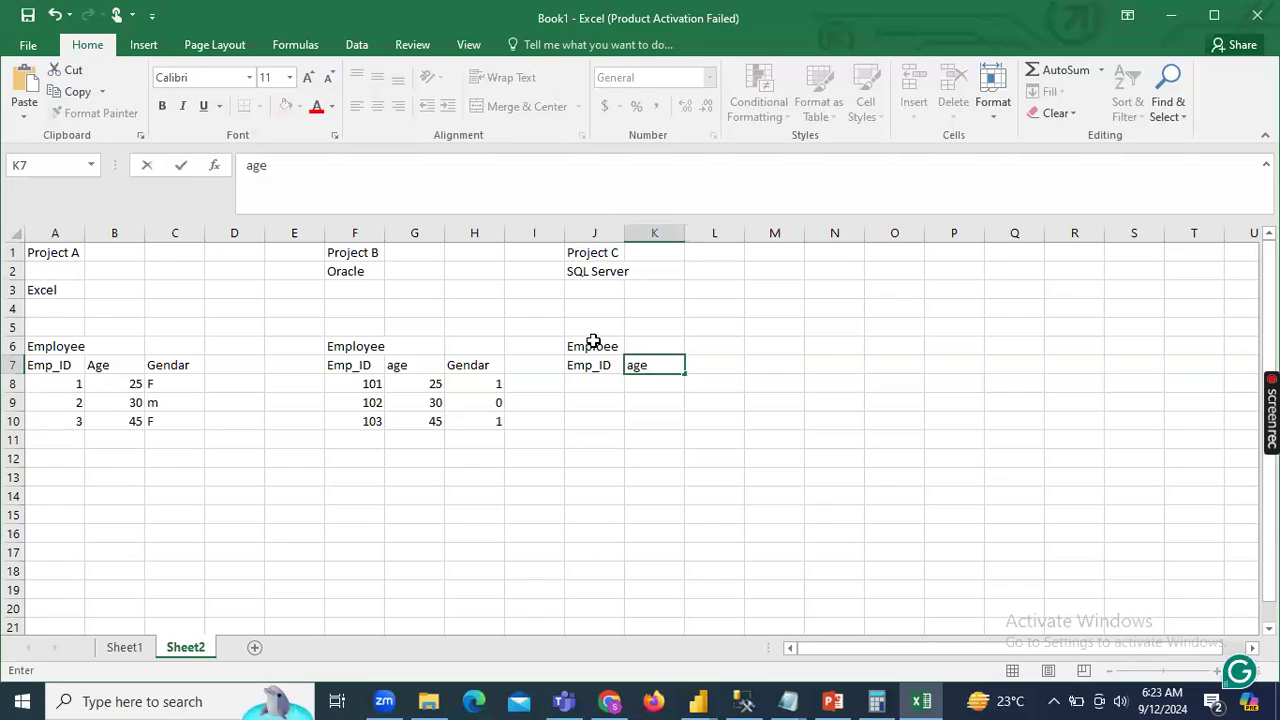
pyautogui.press('Tab')
pyautogui.write('Gendar')
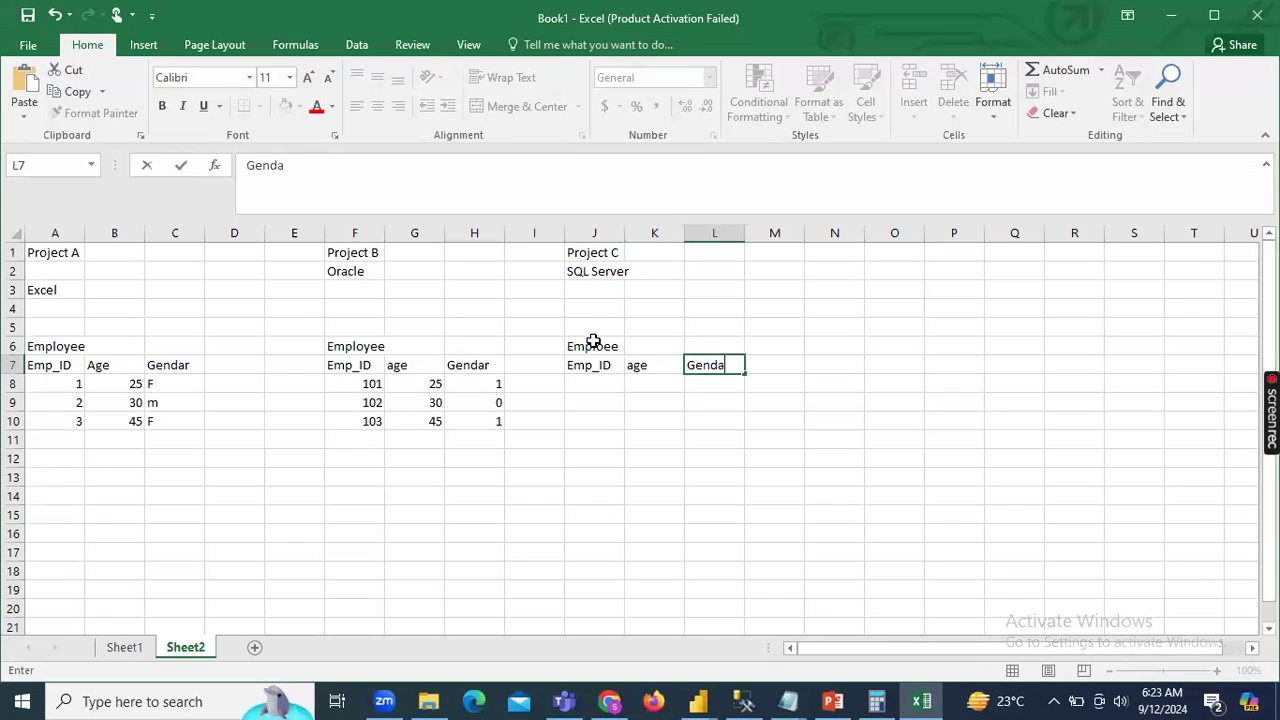
# Fill the Project C Gendar column in L8:L10 with Female, Male and Female.
pyautogui.click(697, 381)
pyautogui.write('Female')
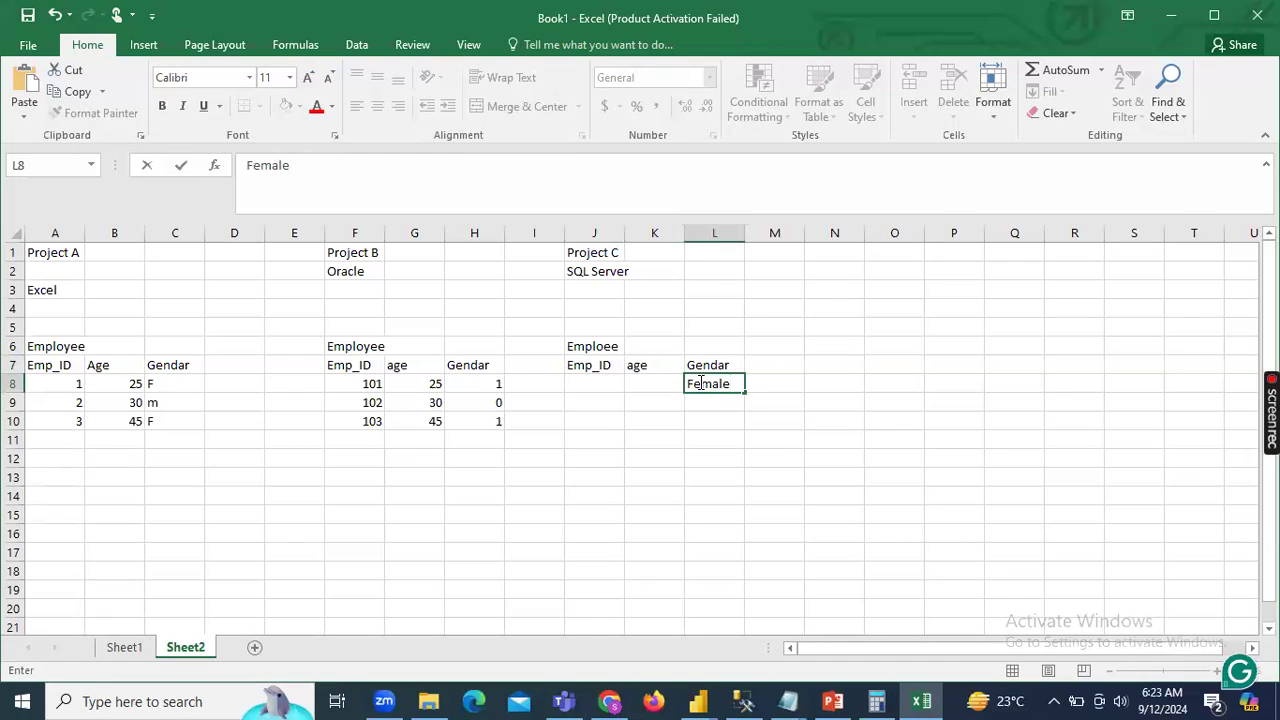
pyautogui.press('Return')
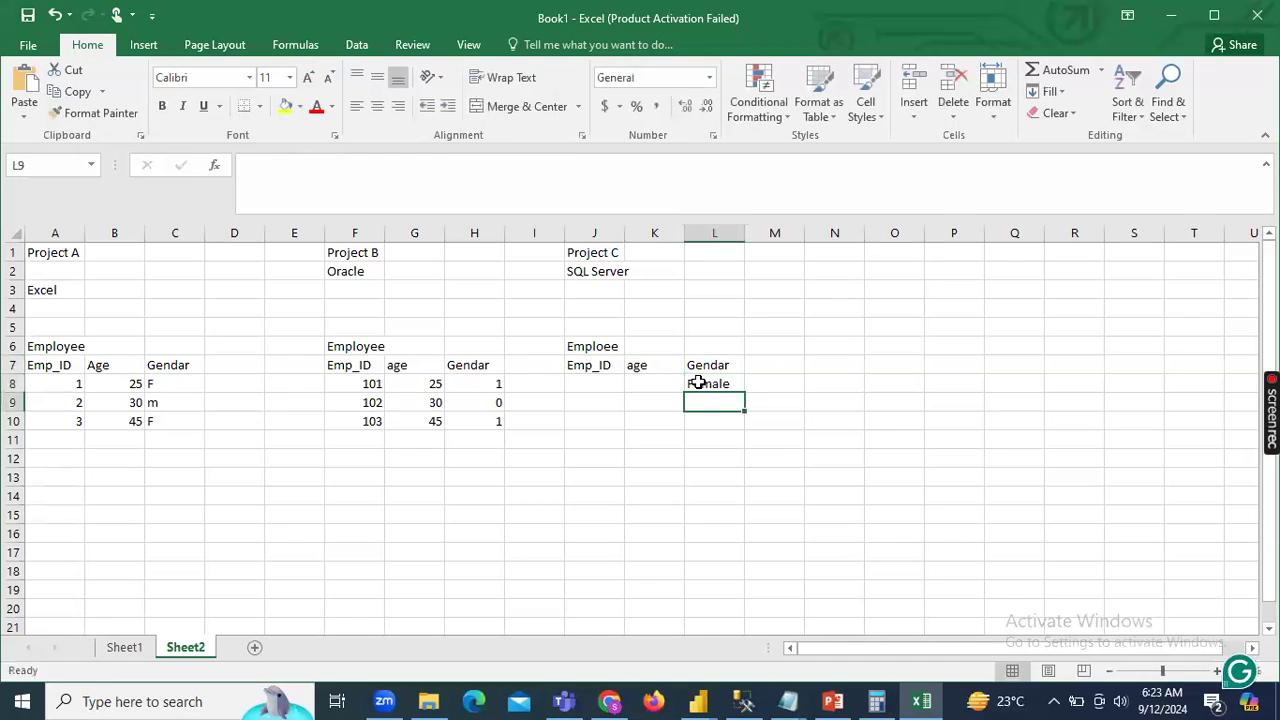
pyautogui.write('Male')
pyautogui.press('Return')
pyautogui.write('Female')
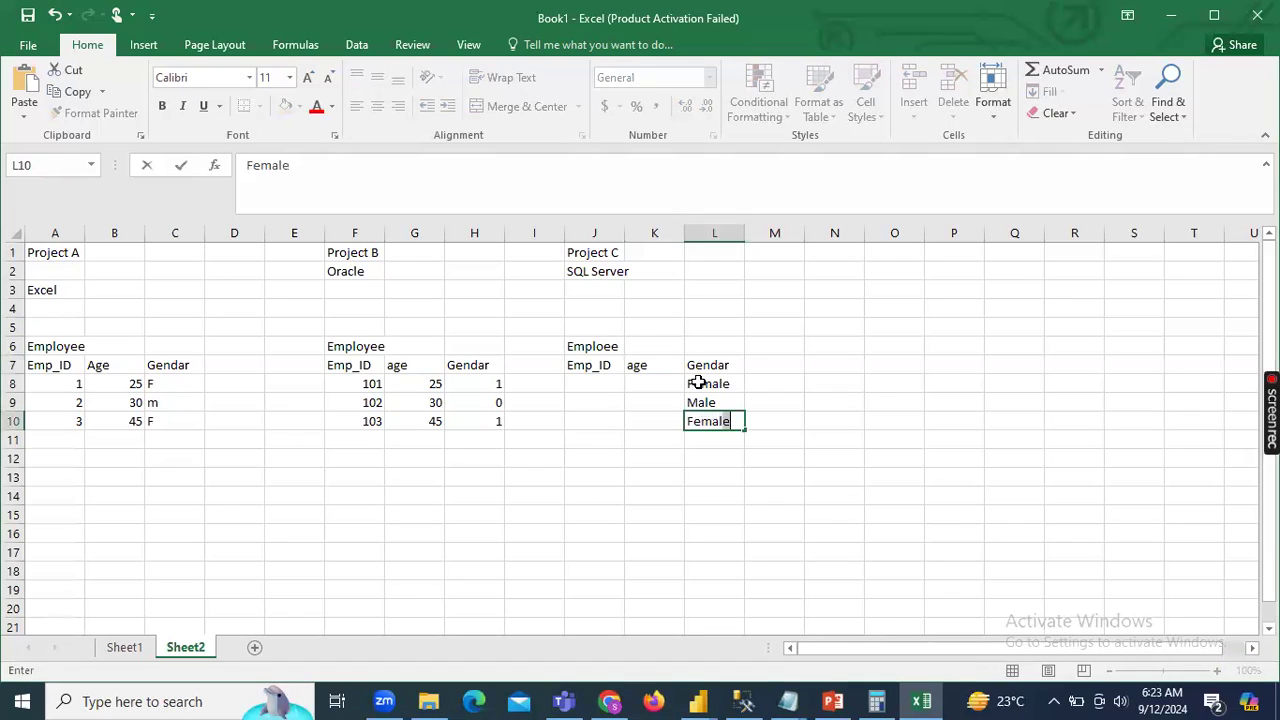
# Fill the Project C age column in K8:K10 with 25, 30 and 45.
pyautogui.press('Left')
pyautogui.press('Up')
pyautogui.press('Up')
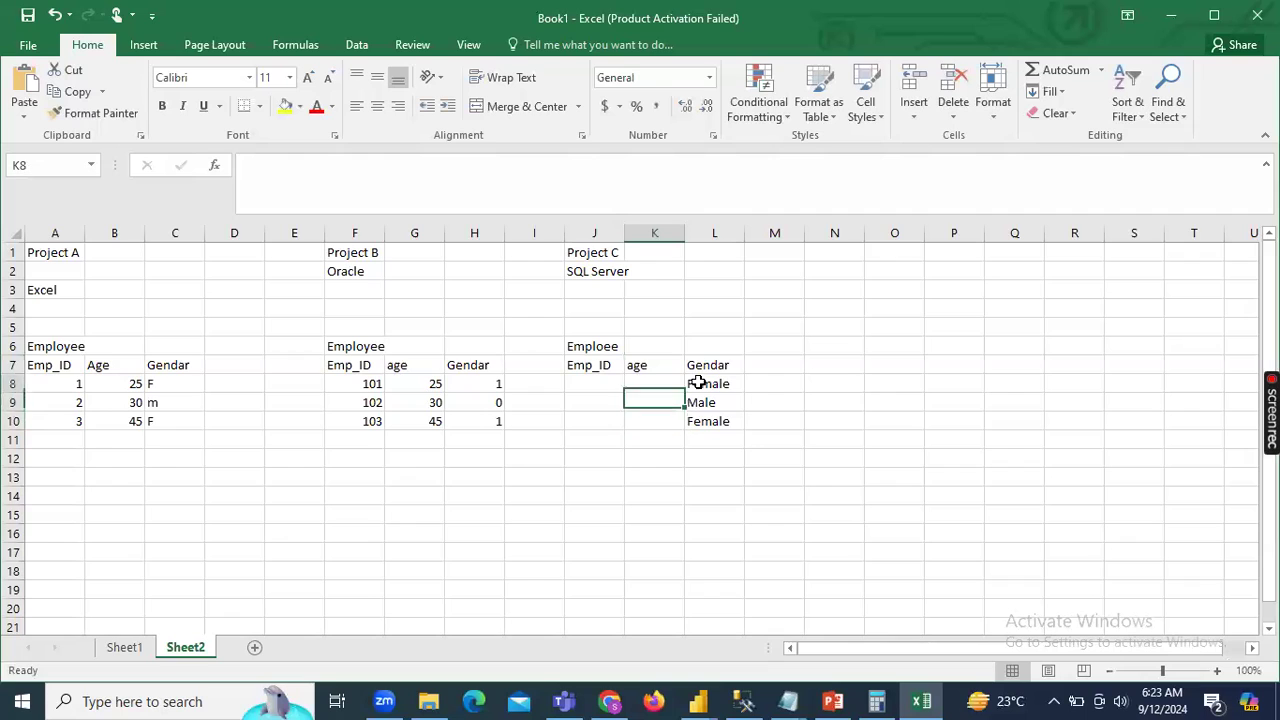
pyautogui.write('25')
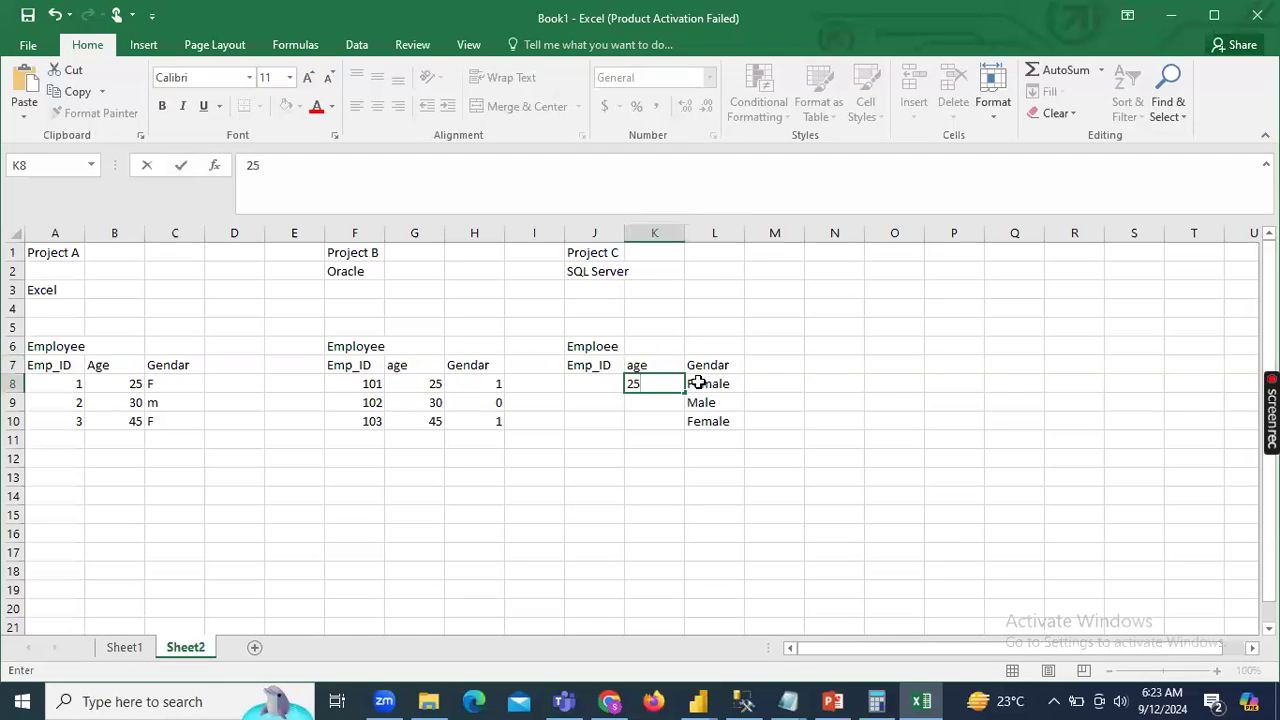
pyautogui.press('Return')
pyautogui.write('30')
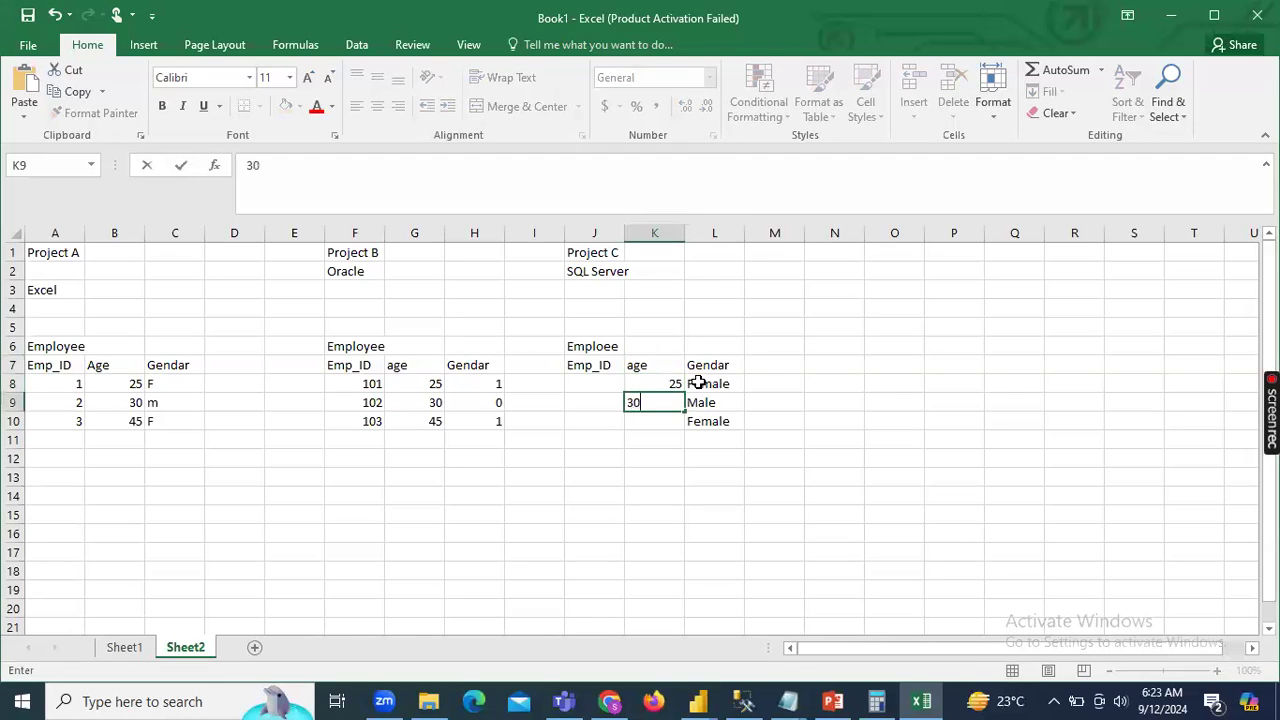
pyautogui.press('Return')
pyautogui.write('45')
# Fill the Project C Emp_ID column in J8:J10 with 1, 2 and 3.
pyautogui.press('Left')
pyautogui.press('Up')
pyautogui.press('Up')
pyautogui.write('1')
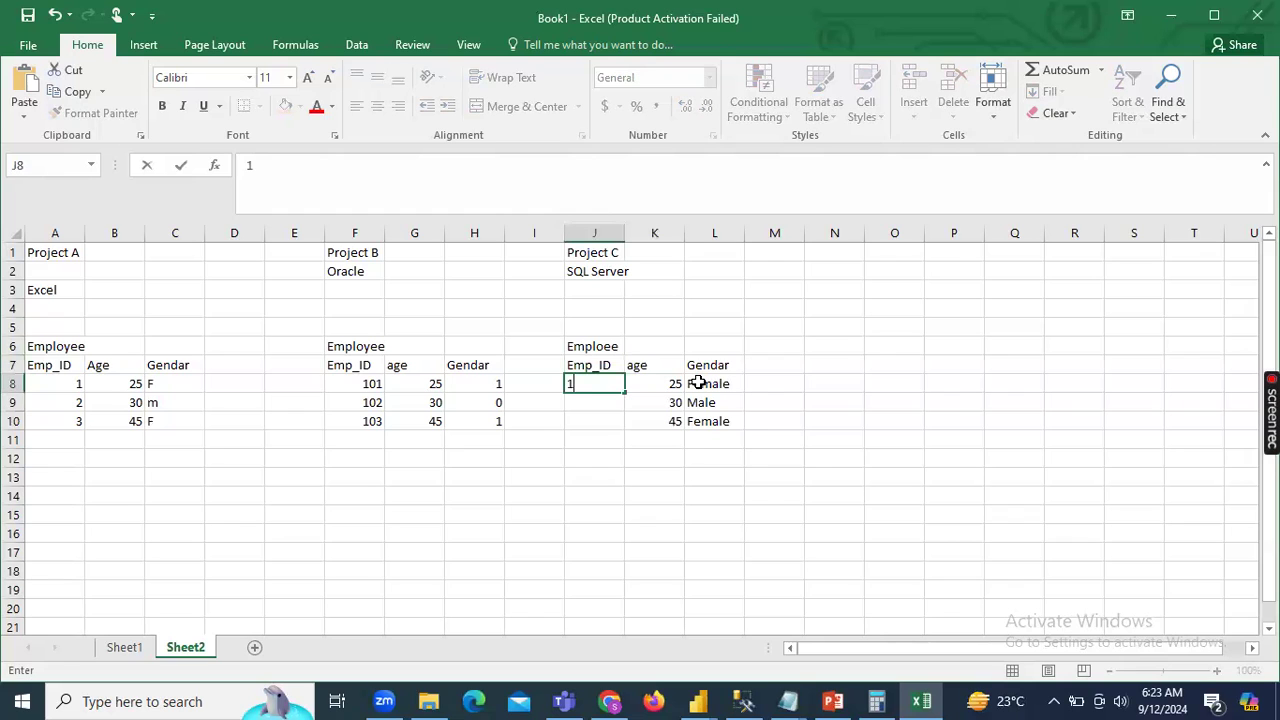
pyautogui.press('Return')
pyautogui.write('2')
pyautogui.press('Return')
pyautogui.write('3')
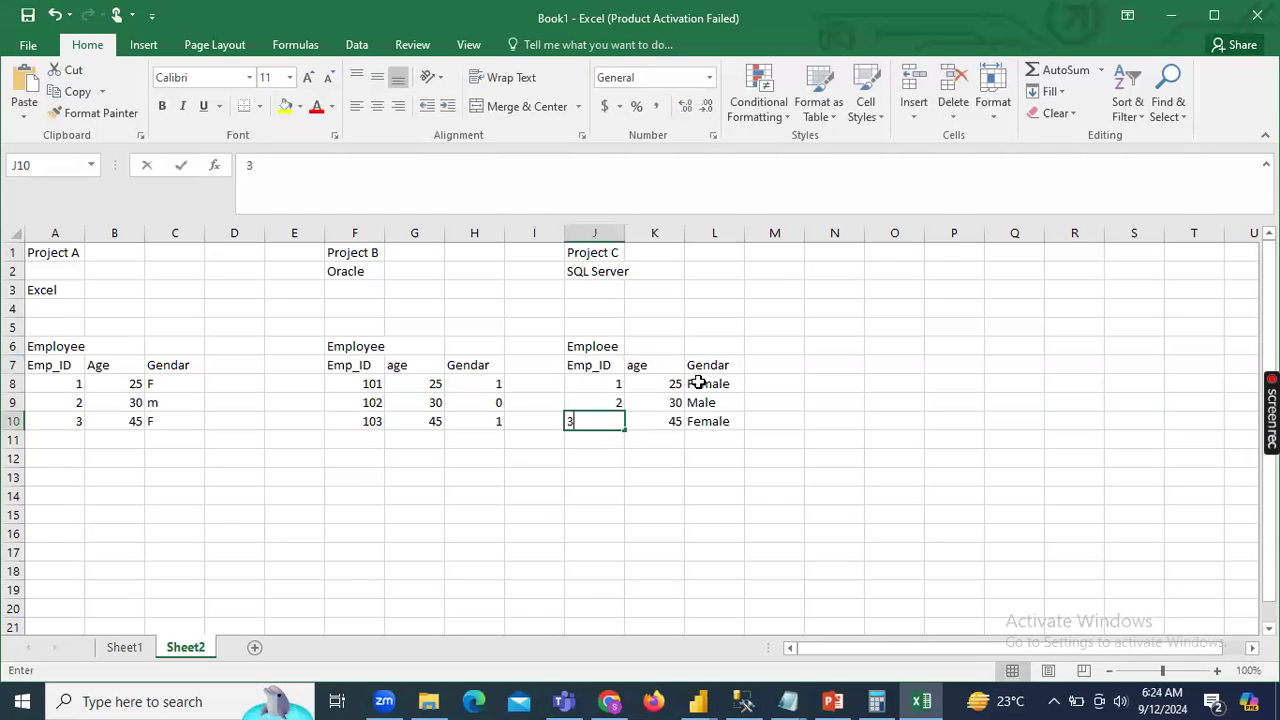
pyautogui.click(992, 414)
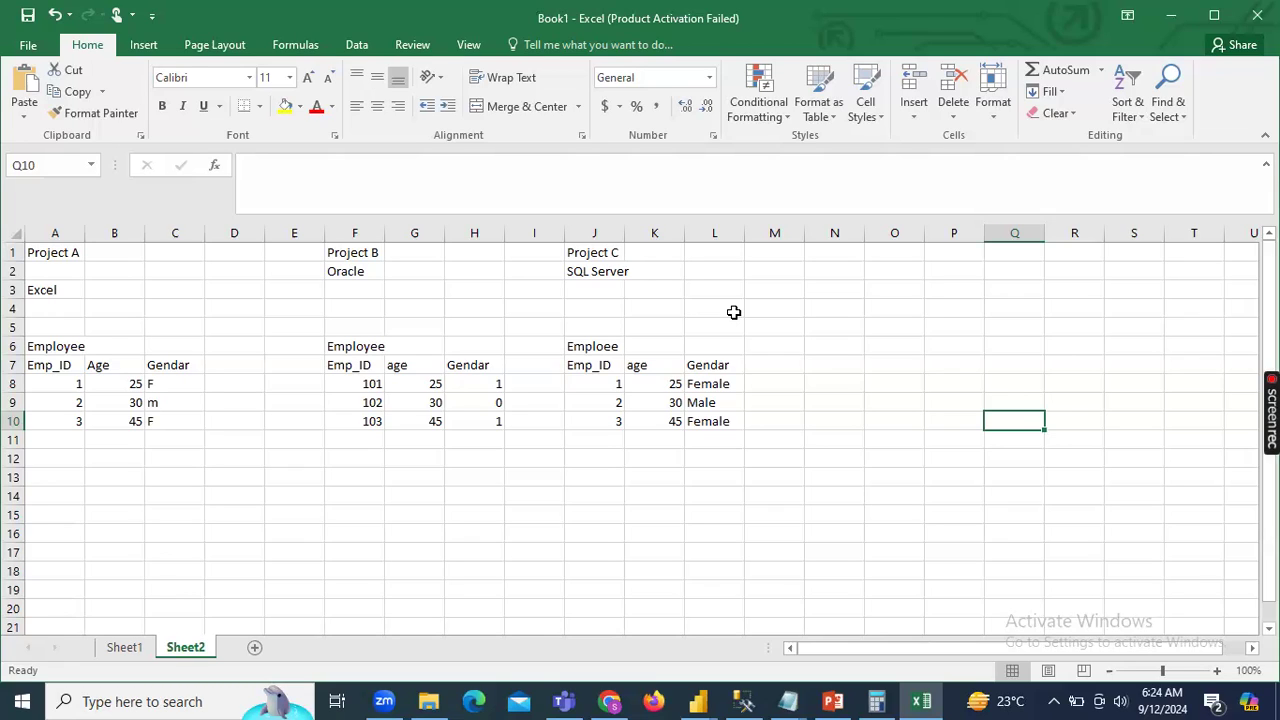
# Enter "CEO" in P3 with "Female" in P4 and "Male" in P5 beneath it.
pyautogui.click(970, 284)
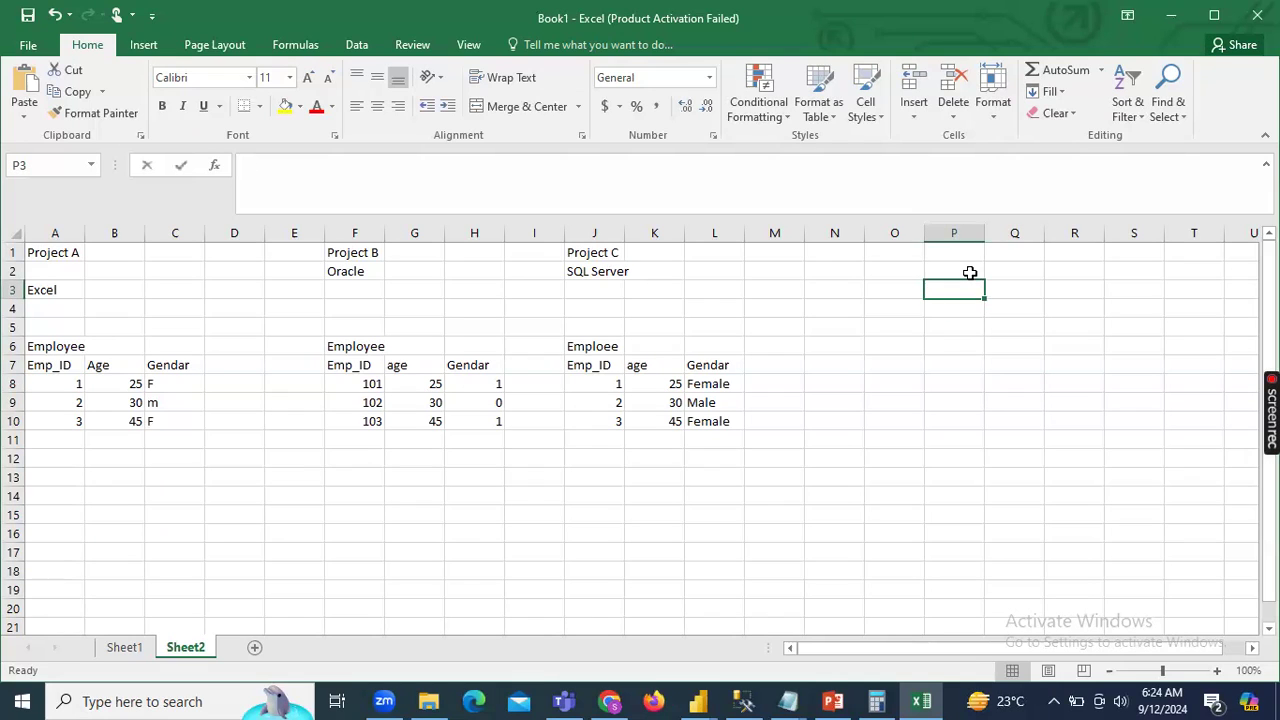
pyautogui.write('c')
pyautogui.press('BackSpace')
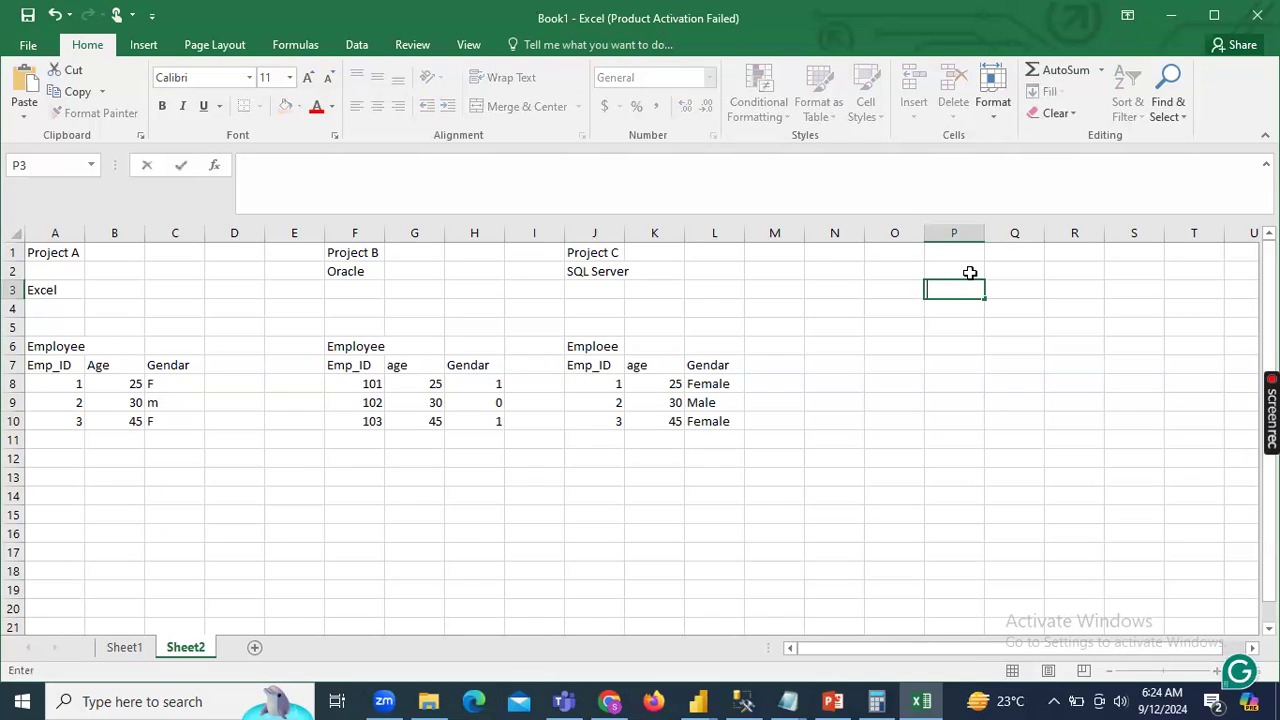
pyautogui.write('CEO')
pyautogui.press('Return')
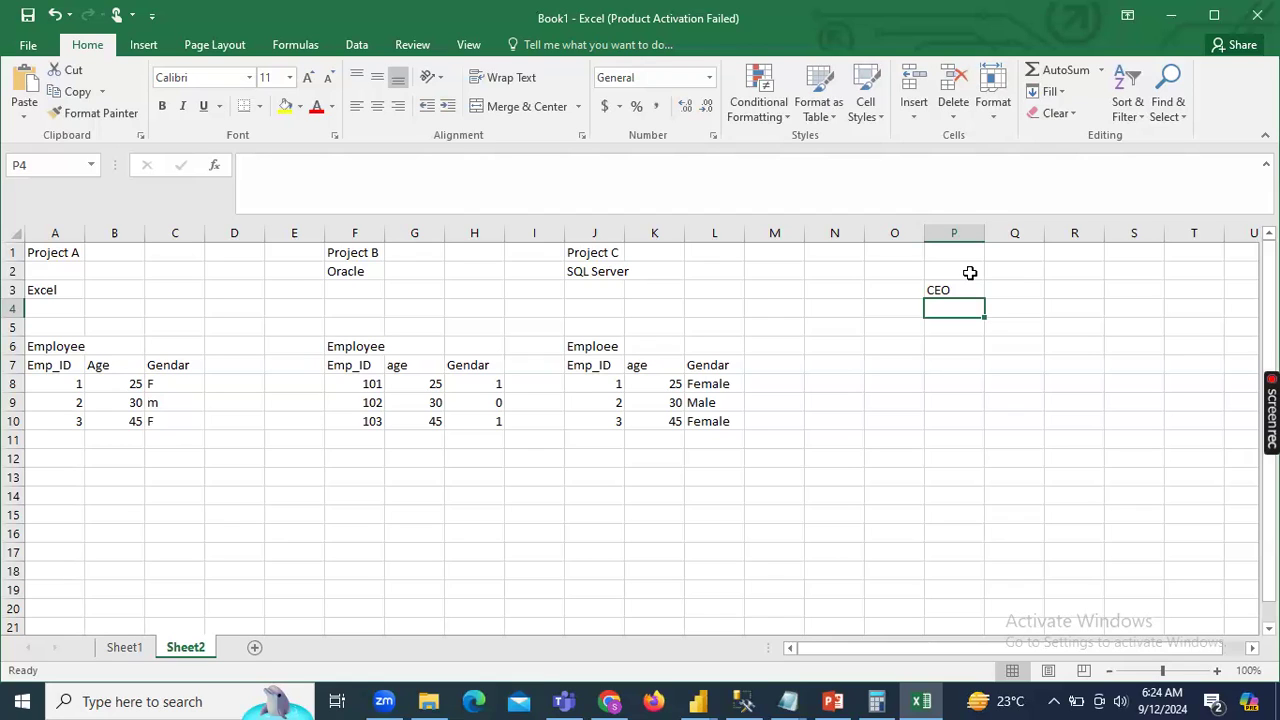
pyautogui.write('Female')
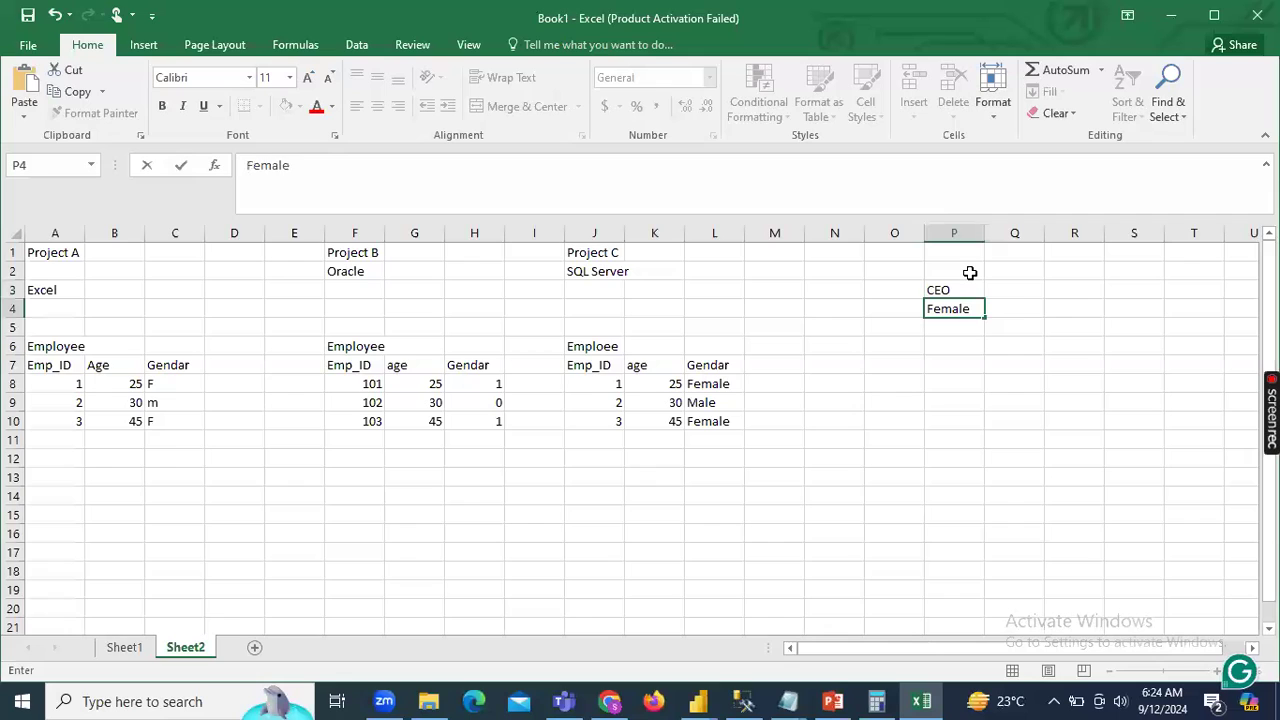
pyautogui.press('Return')
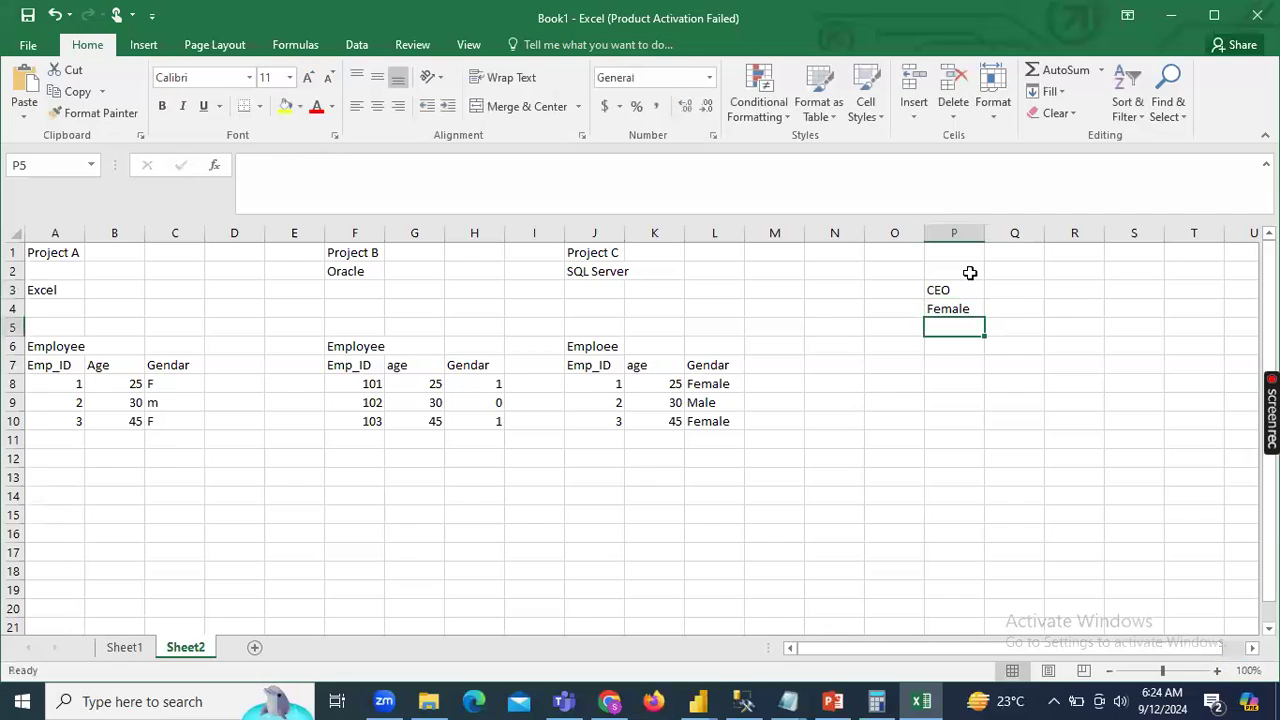
pyautogui.write('Male')
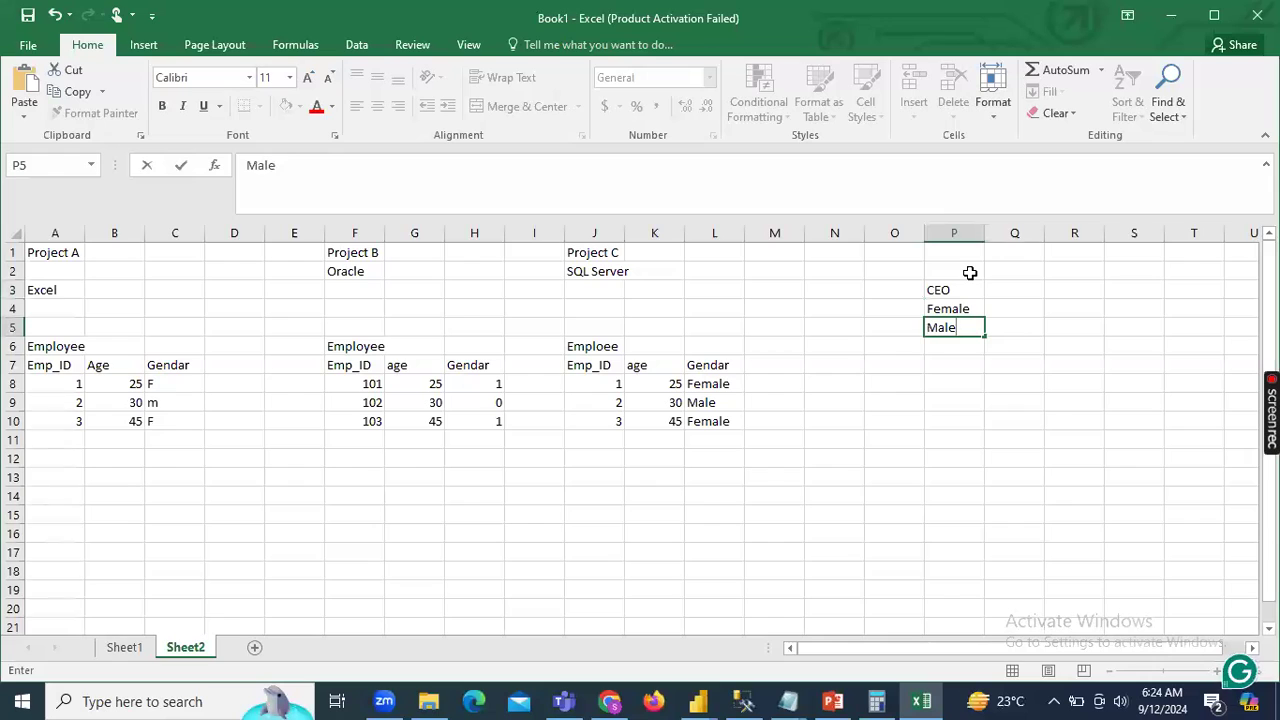
pyautogui.hotkey('ctrl', 'Return')
# Enter the label "Business Manger" in Q3 beside the CEO label.
pyautogui.click(1020, 322)
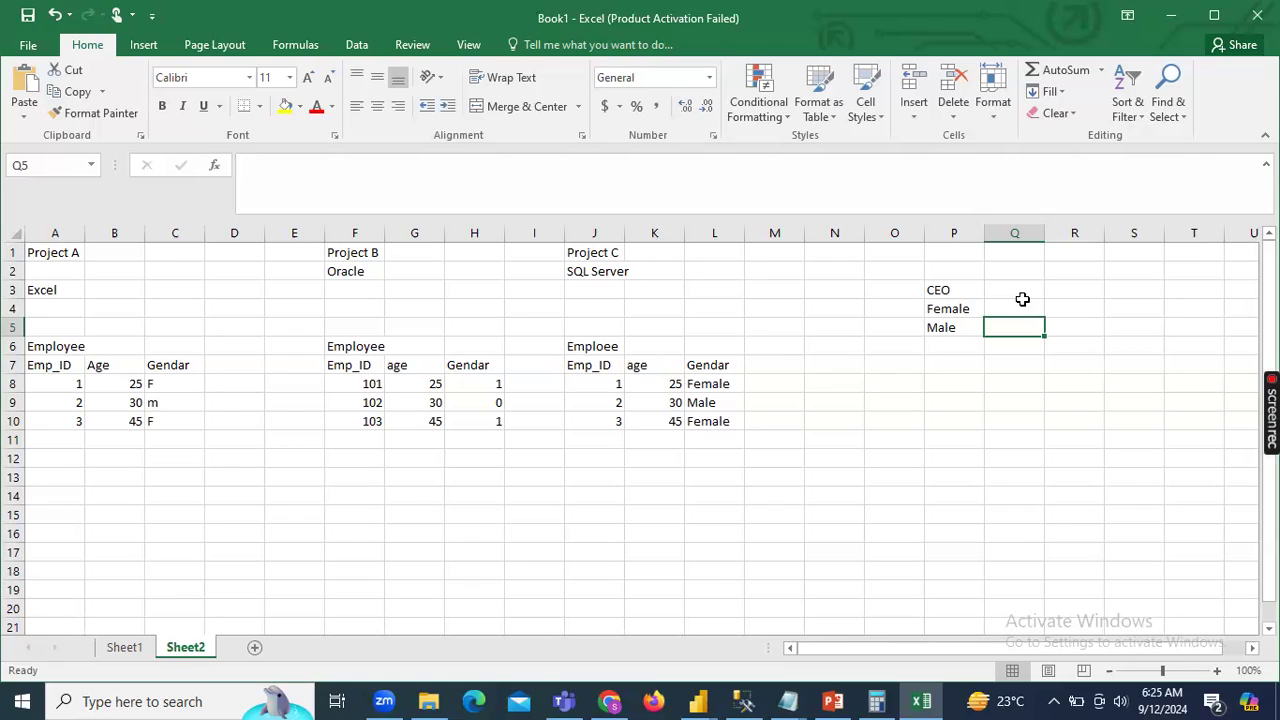
pyautogui.click(1024, 293)
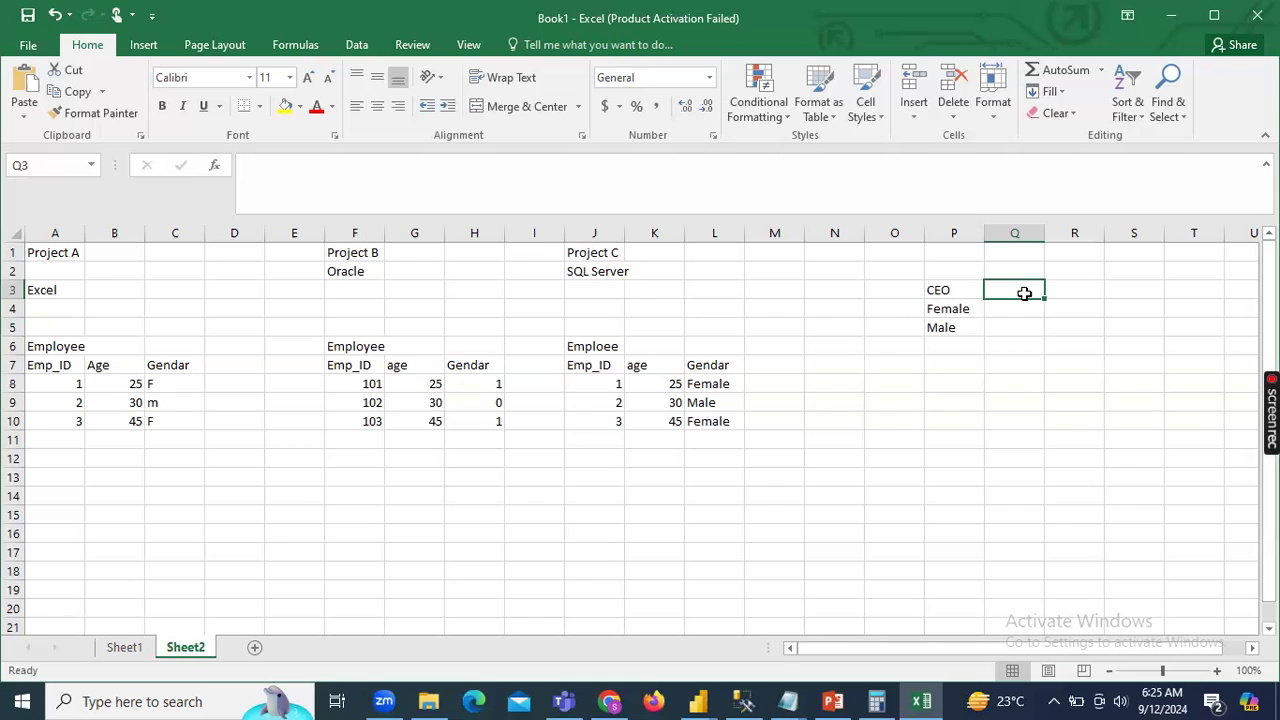
pyautogui.write('Bus')
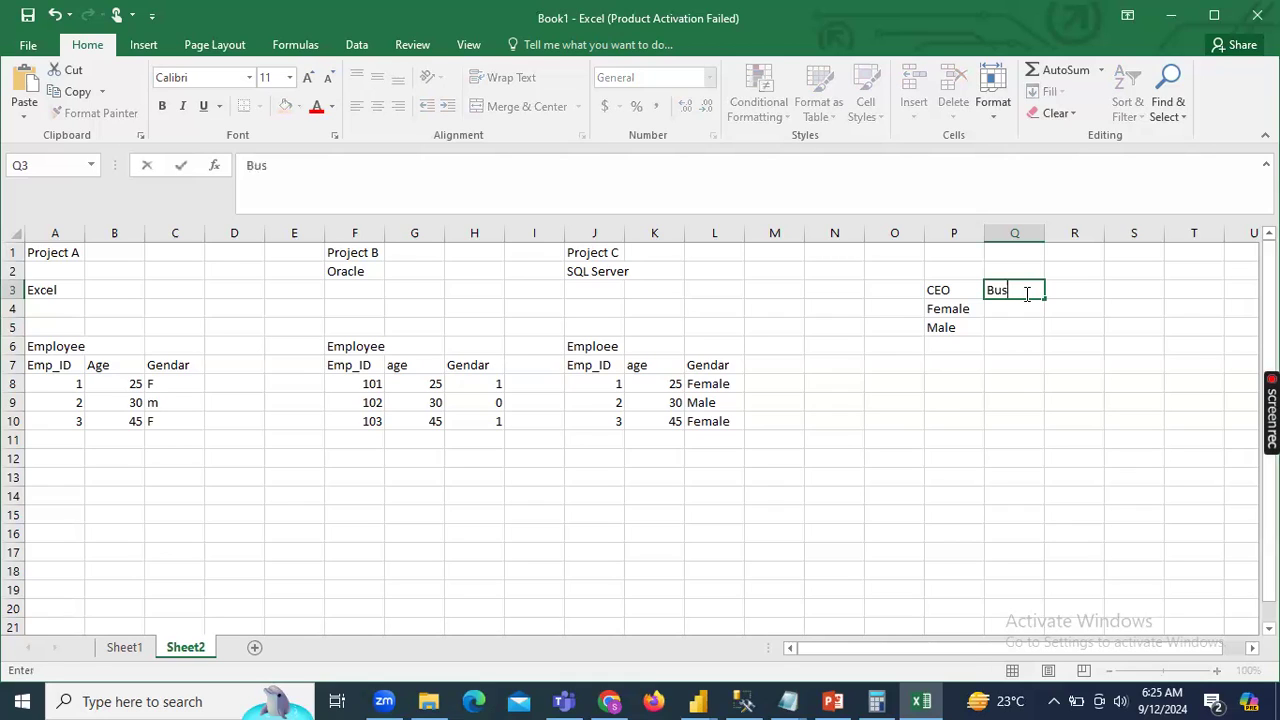
pyautogui.write('iness Ma')
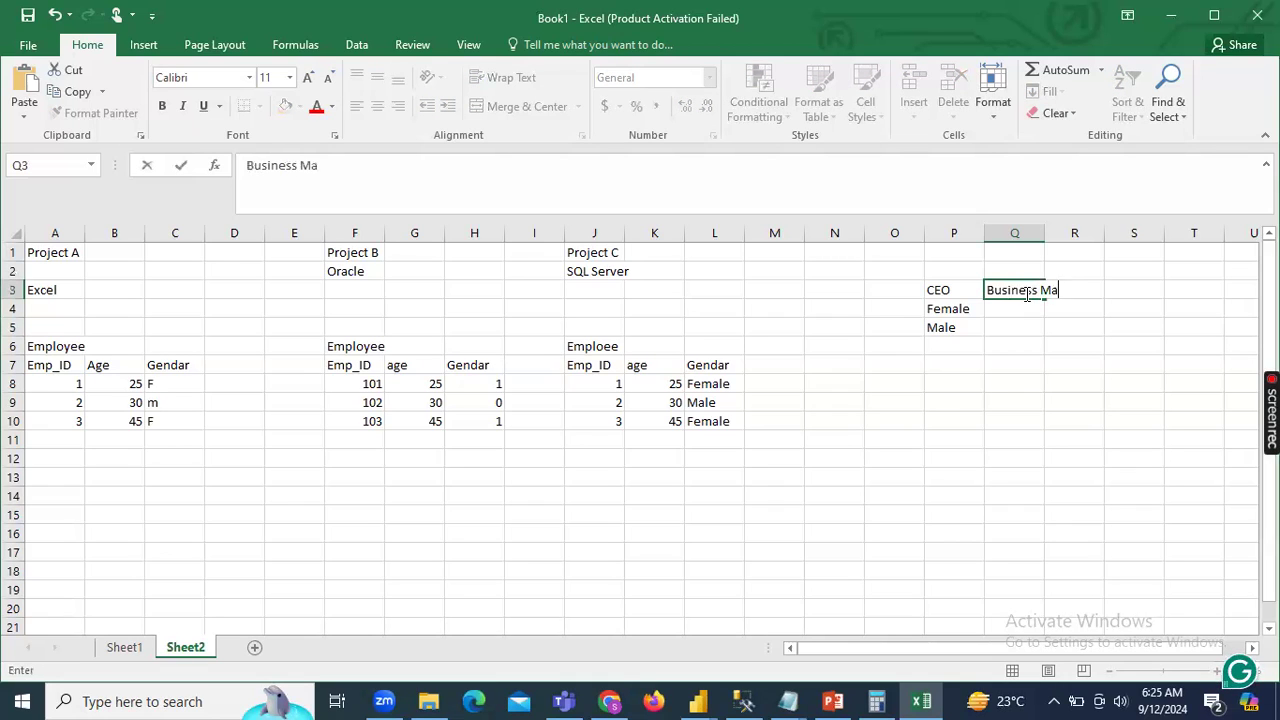
pyautogui.write('nger')
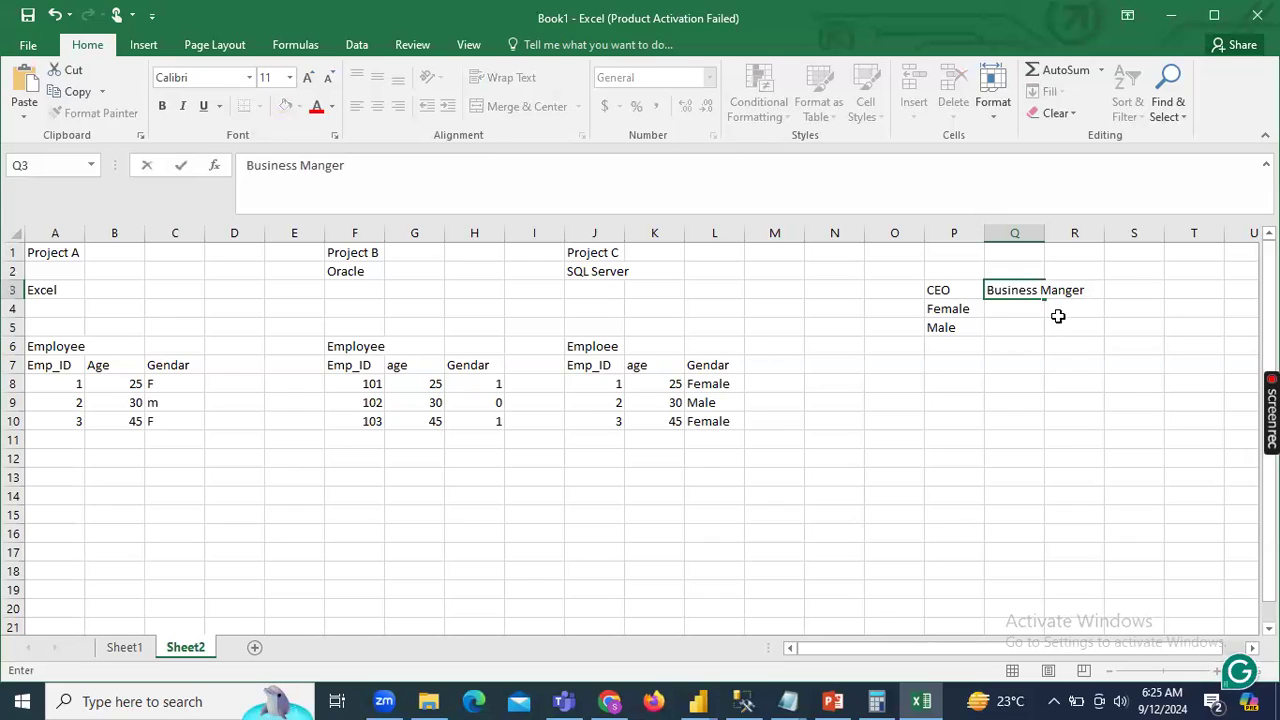
pyautogui.click(1060, 327)
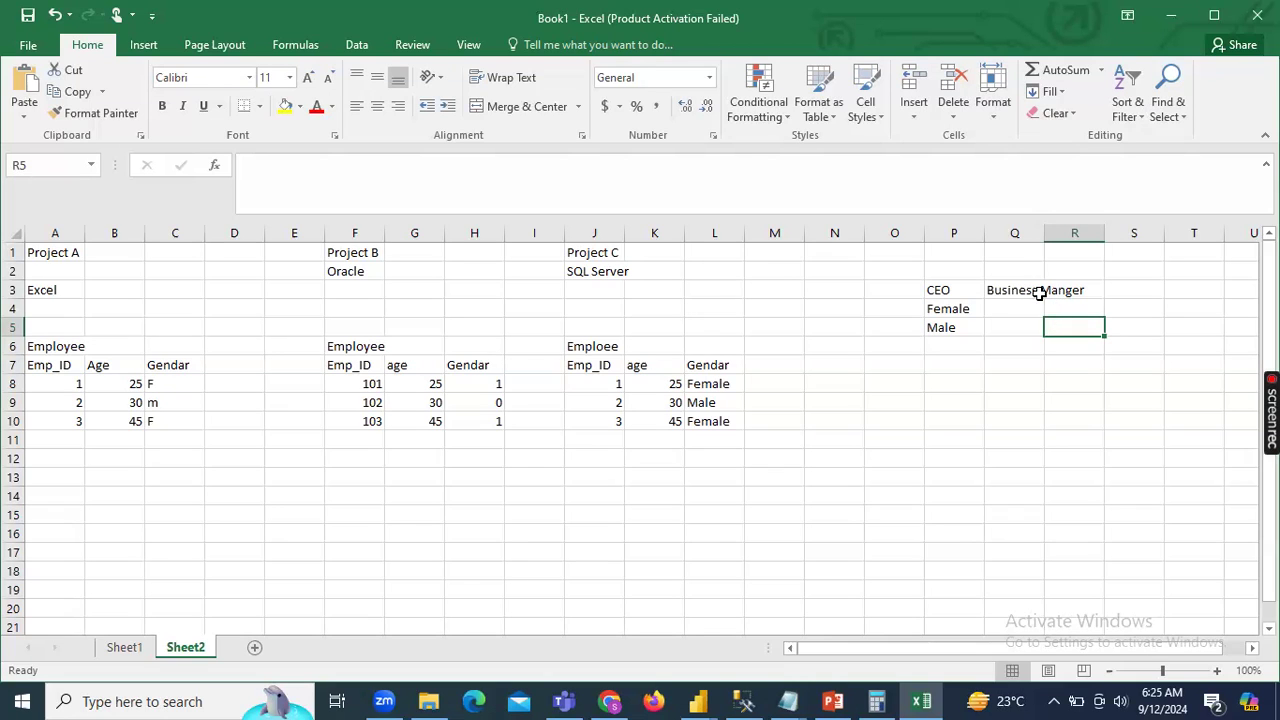
pyautogui.click(1038, 291)
# Enter the label "BI develoeper" in R8 below the CEO and Business Manger labels.
pyautogui.click(1087, 378)
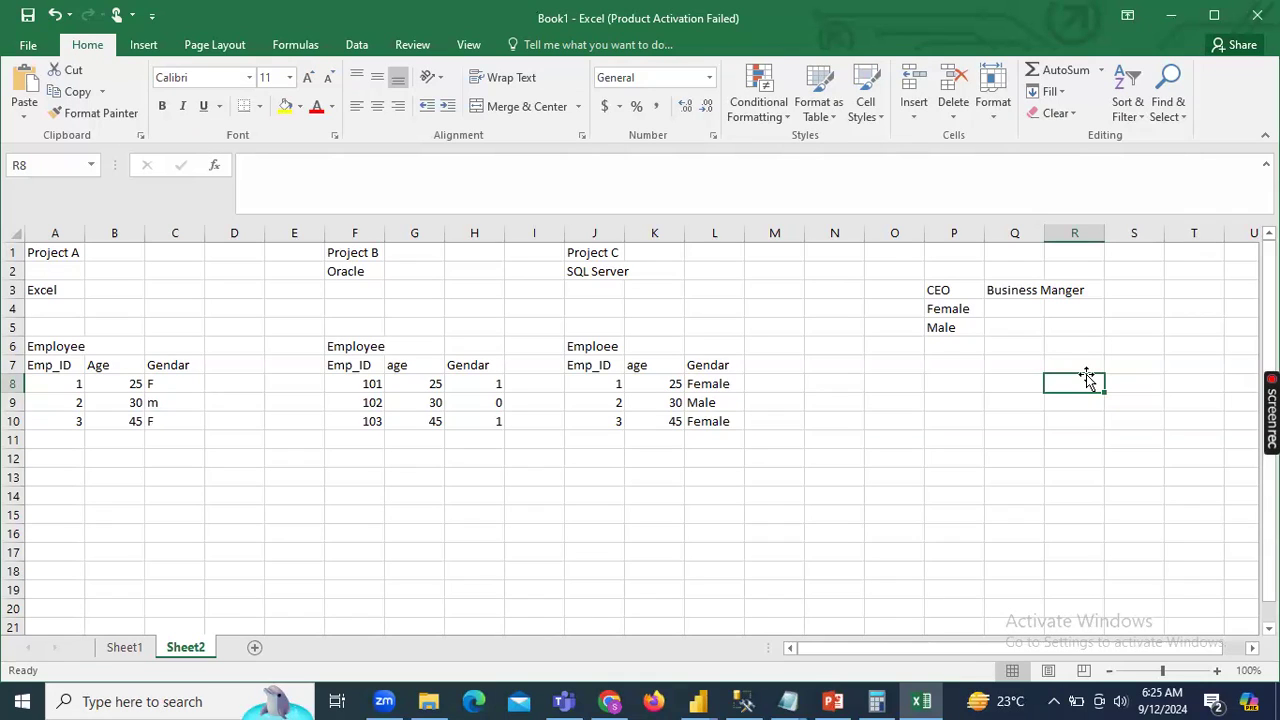
pyautogui.write('Bl de')
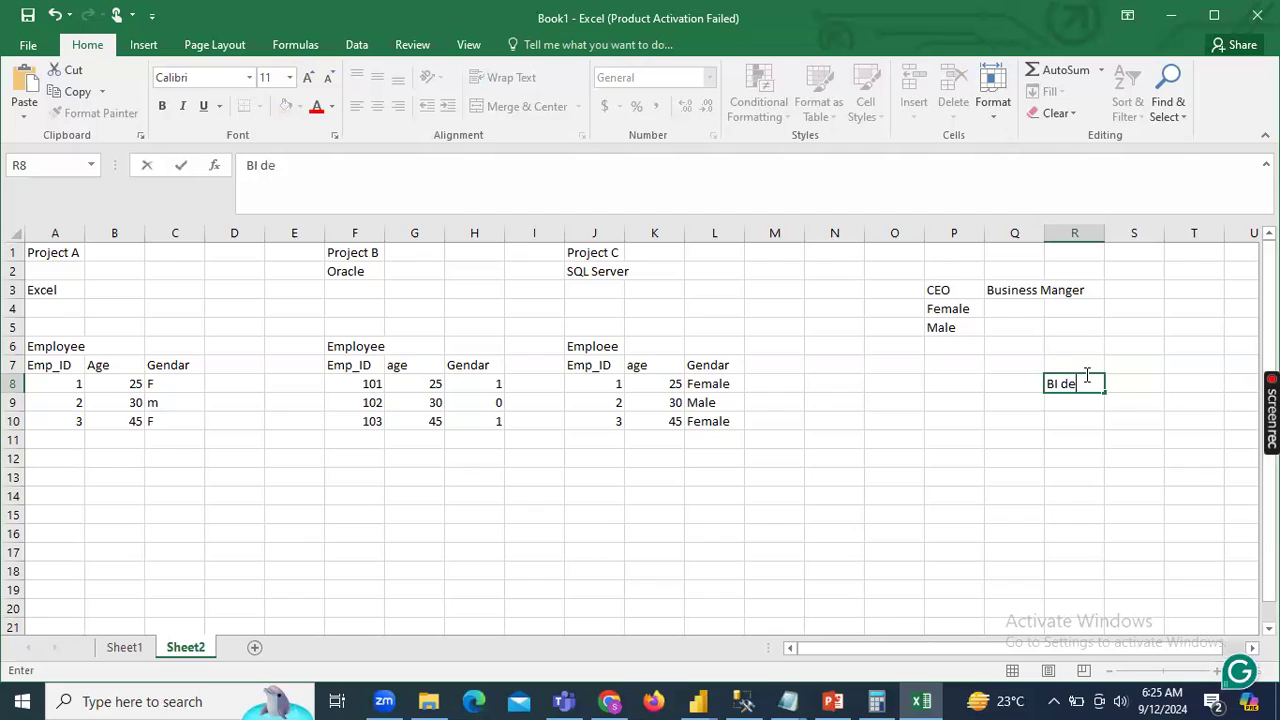
pyautogui.write('veloeper')
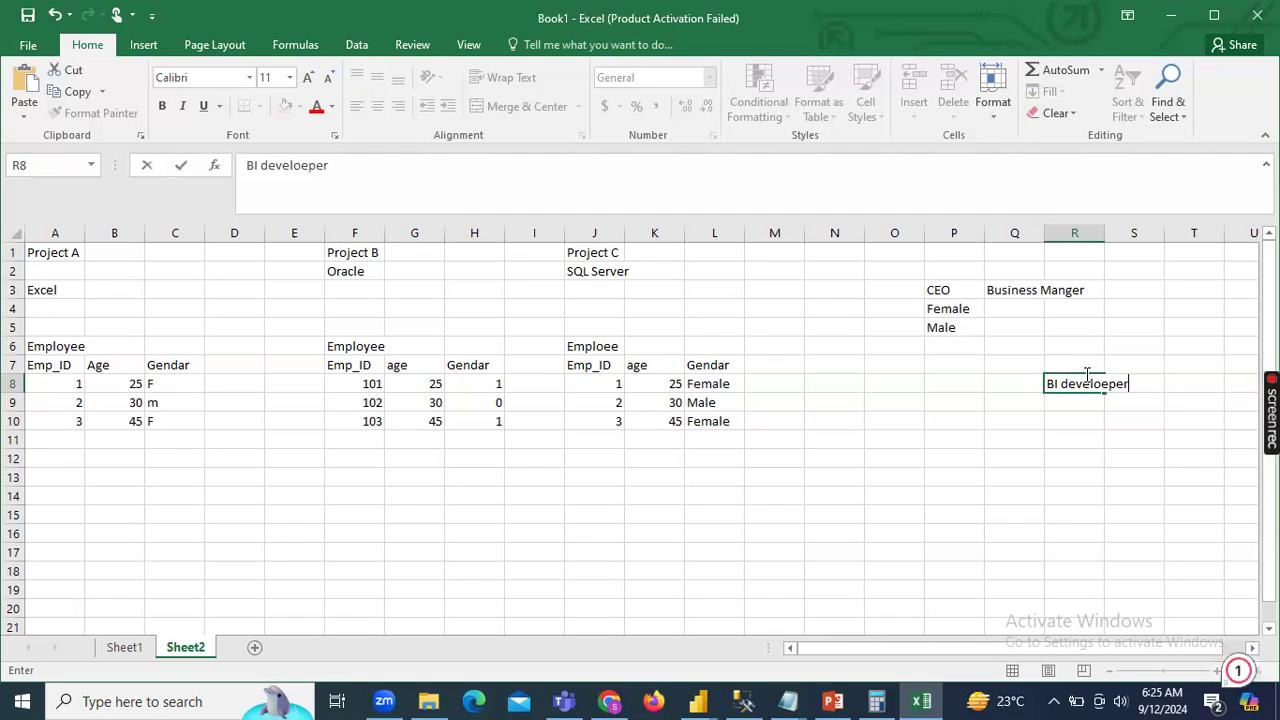
pyautogui.click(1060, 421)
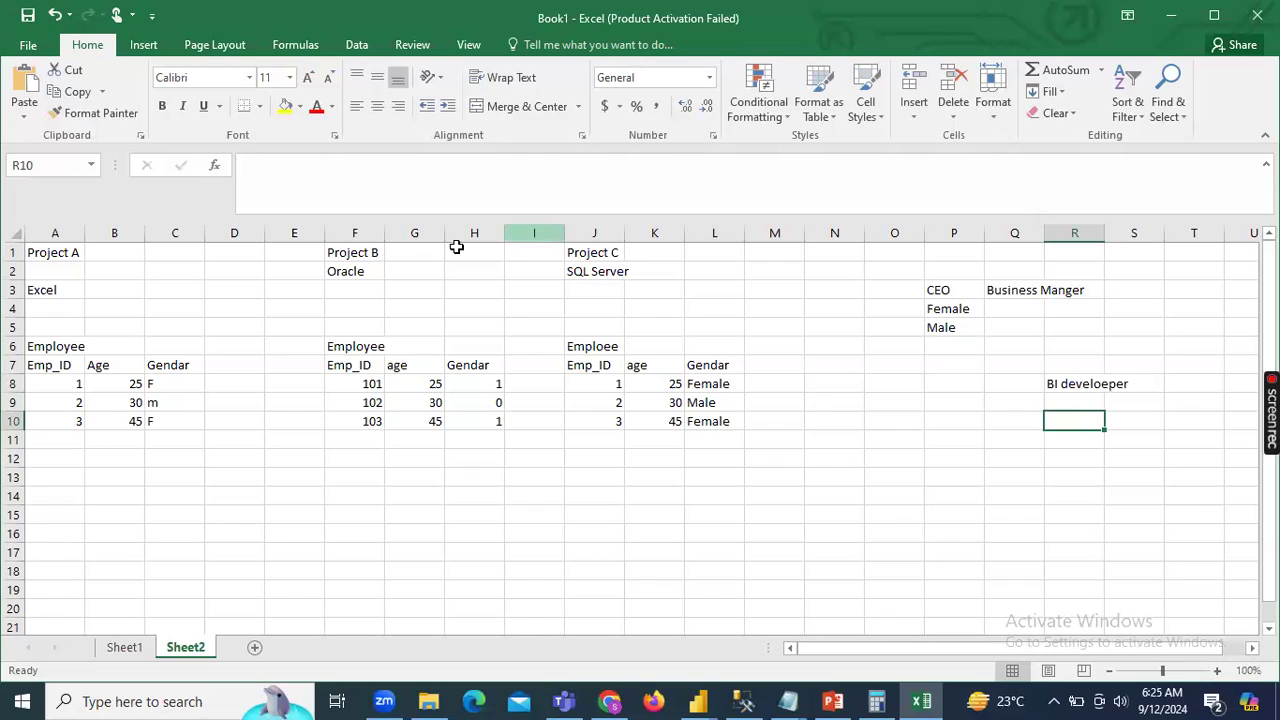
pyautogui.click(62, 252)
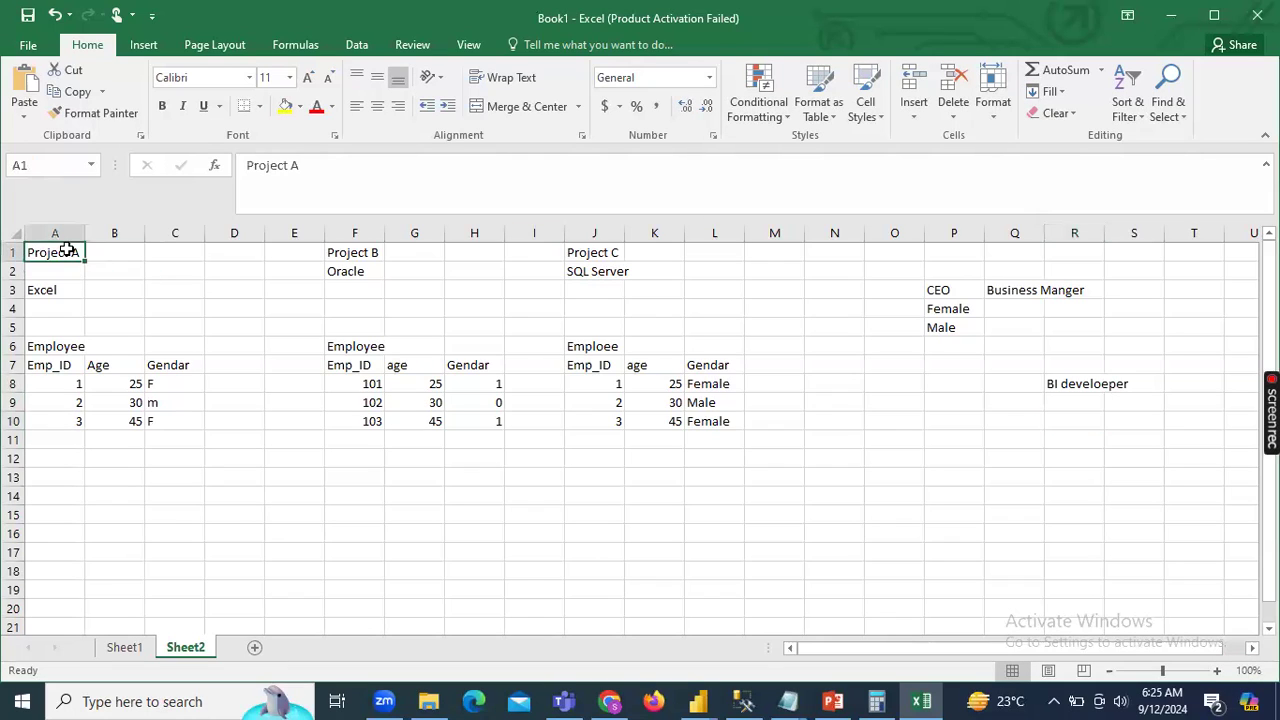
pyautogui.click(366, 253)
pyautogui.click(586, 271)
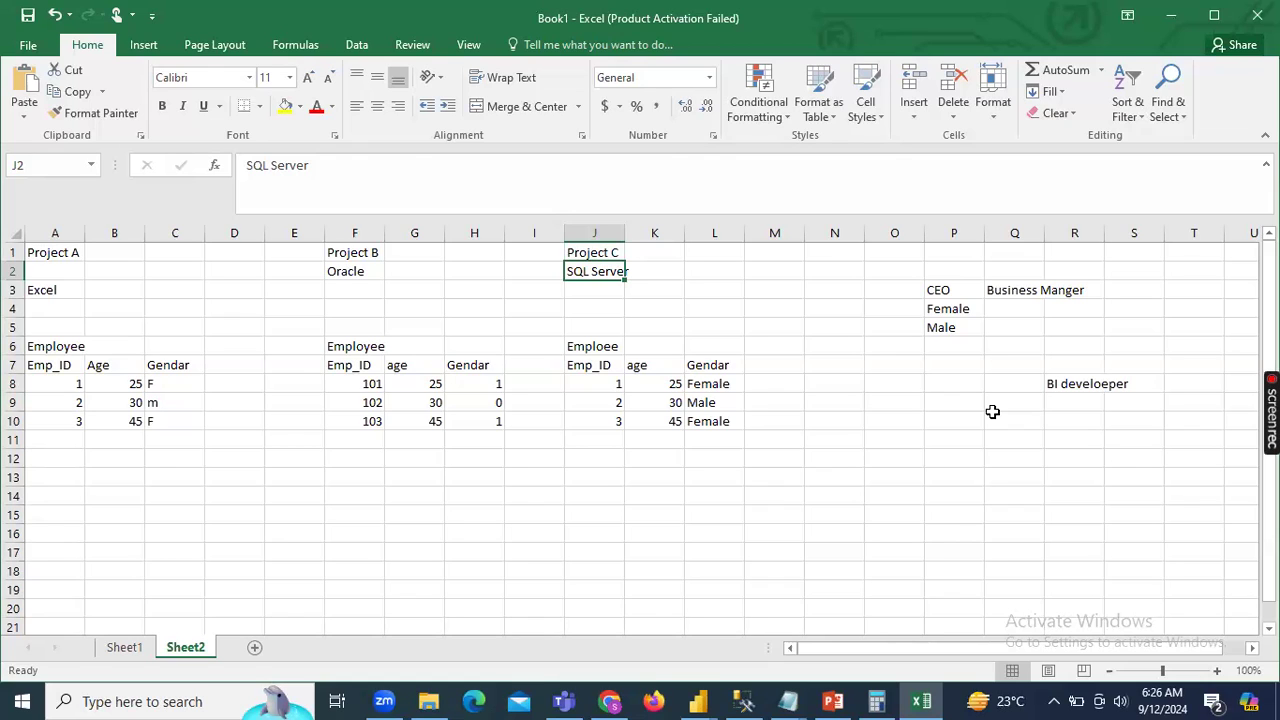
pyautogui.click(1086, 382)
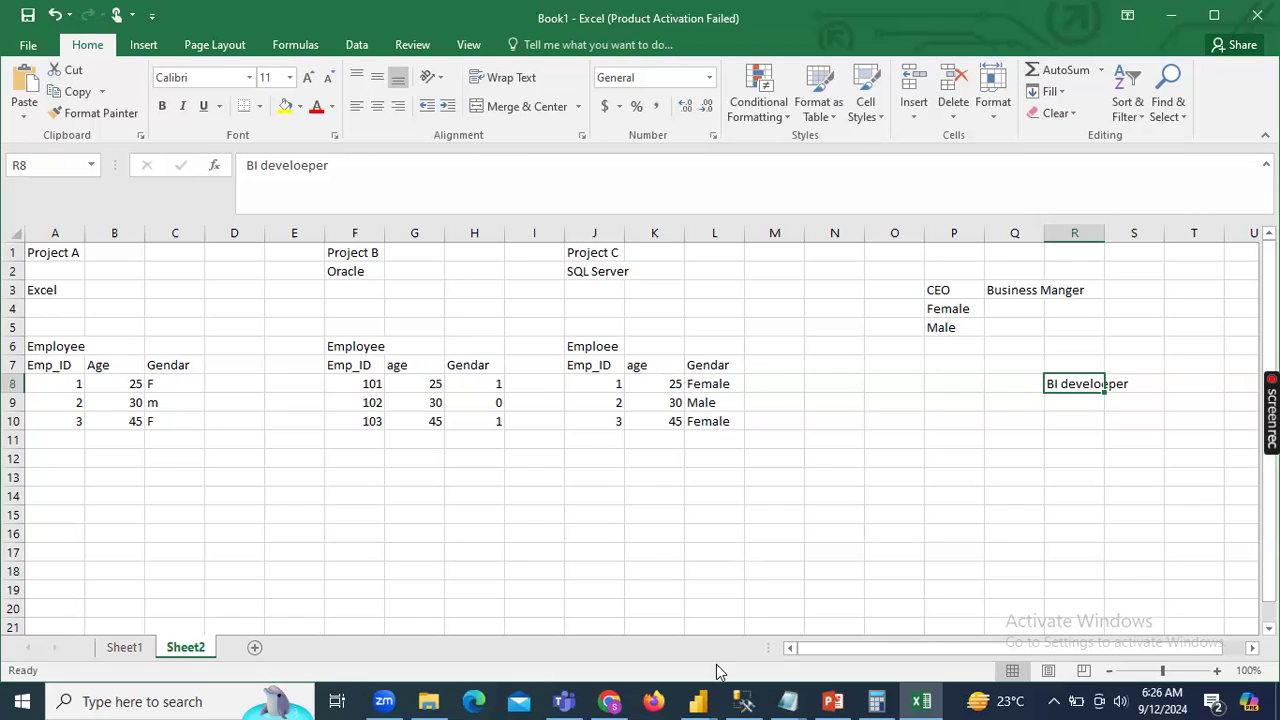
# Switch to the Power Query Editor in Power BI and show the Excel Workbook option for a new data source, without importing a file.
pyautogui.moveTo(698, 701)
pyautogui.click(795, 597)
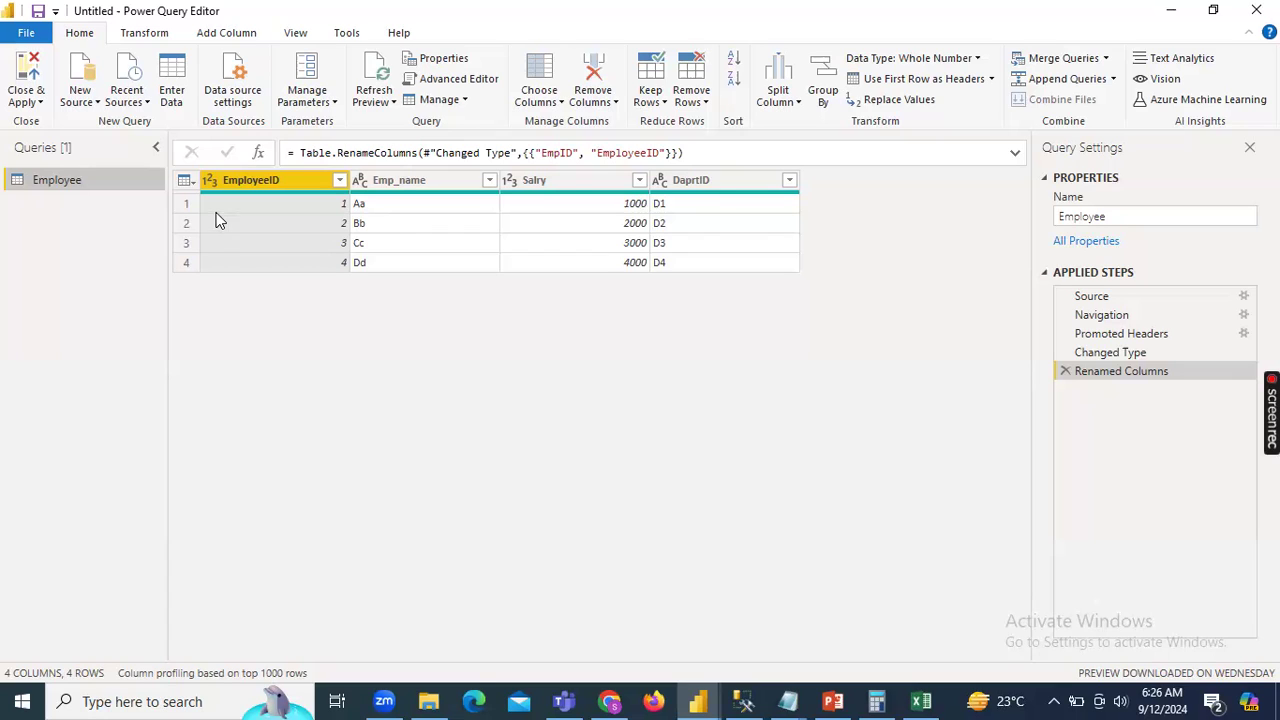
pyautogui.click(85, 100)
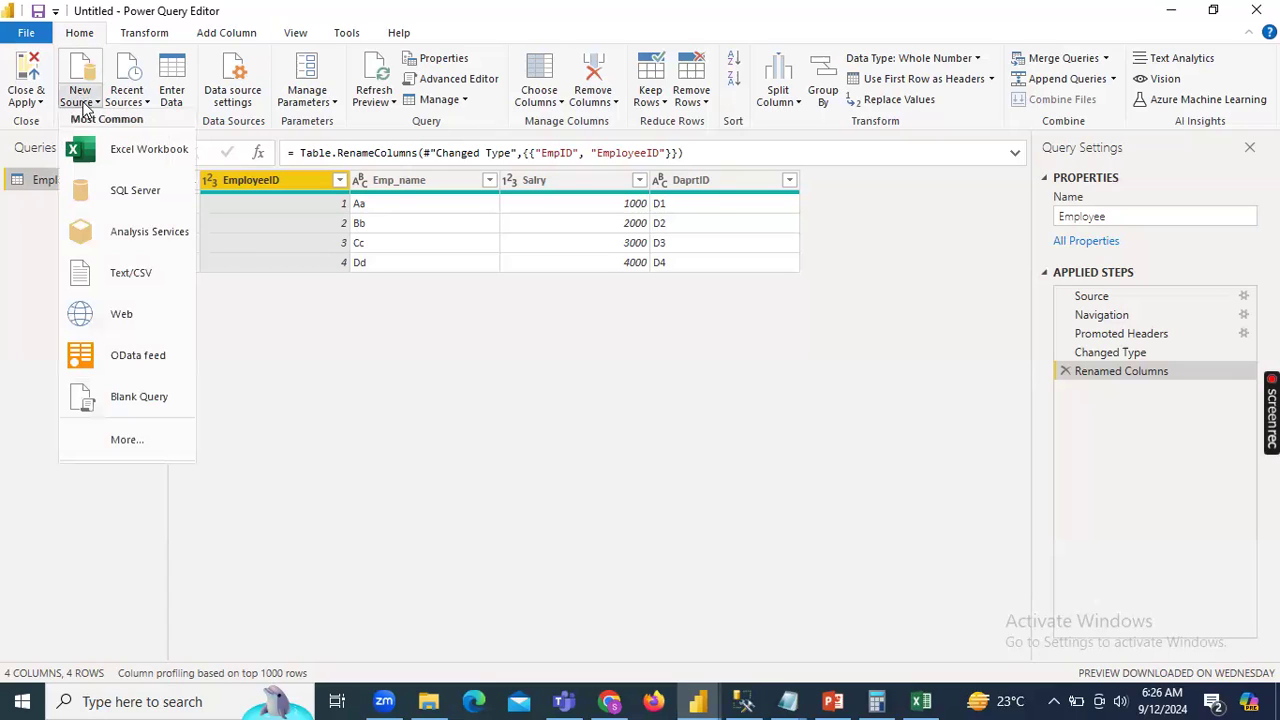
pyautogui.click(124, 148)
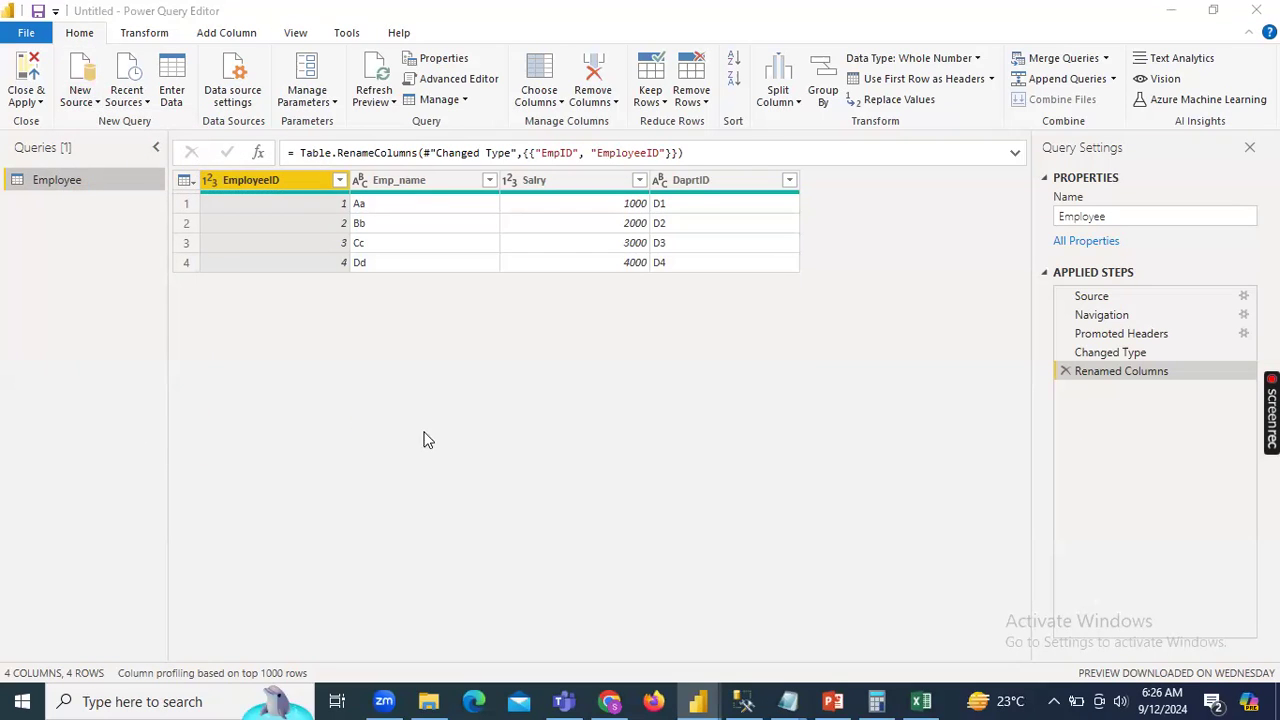
pyautogui.click(568, 419)
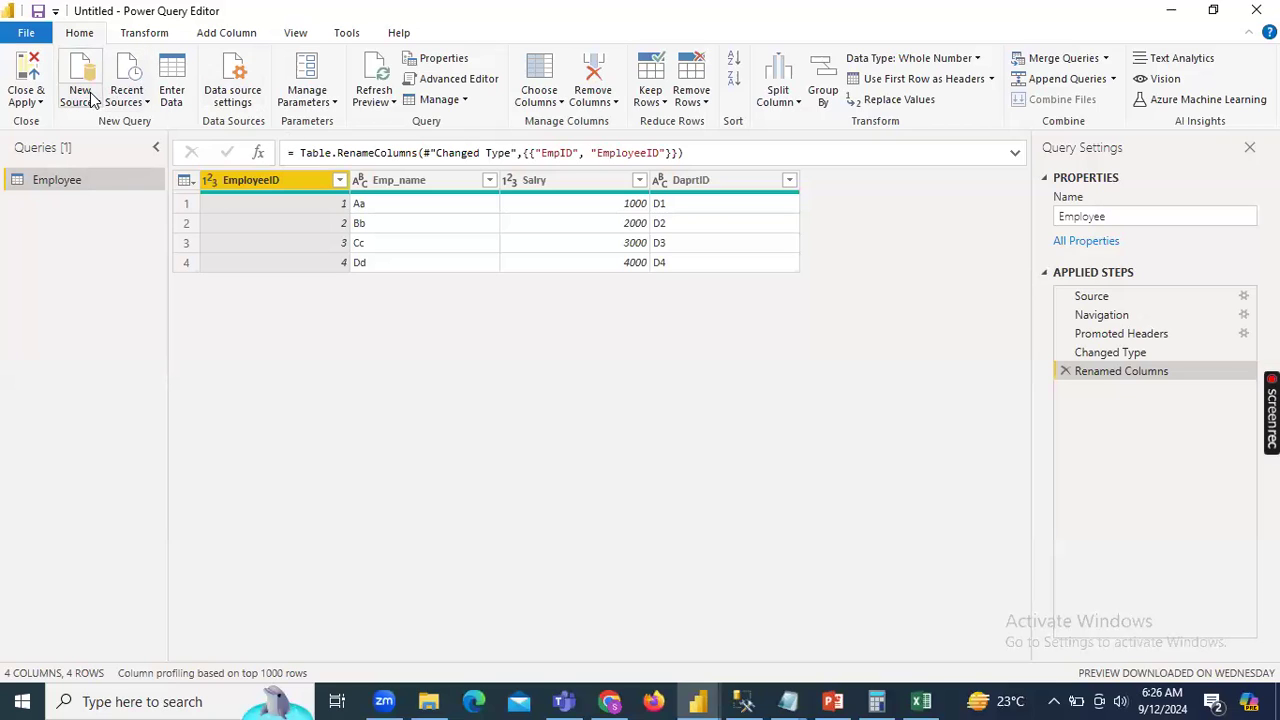
# View the SQL Server database connection settings for a new data source, and close them without connecting.
pyautogui.click(90, 98)
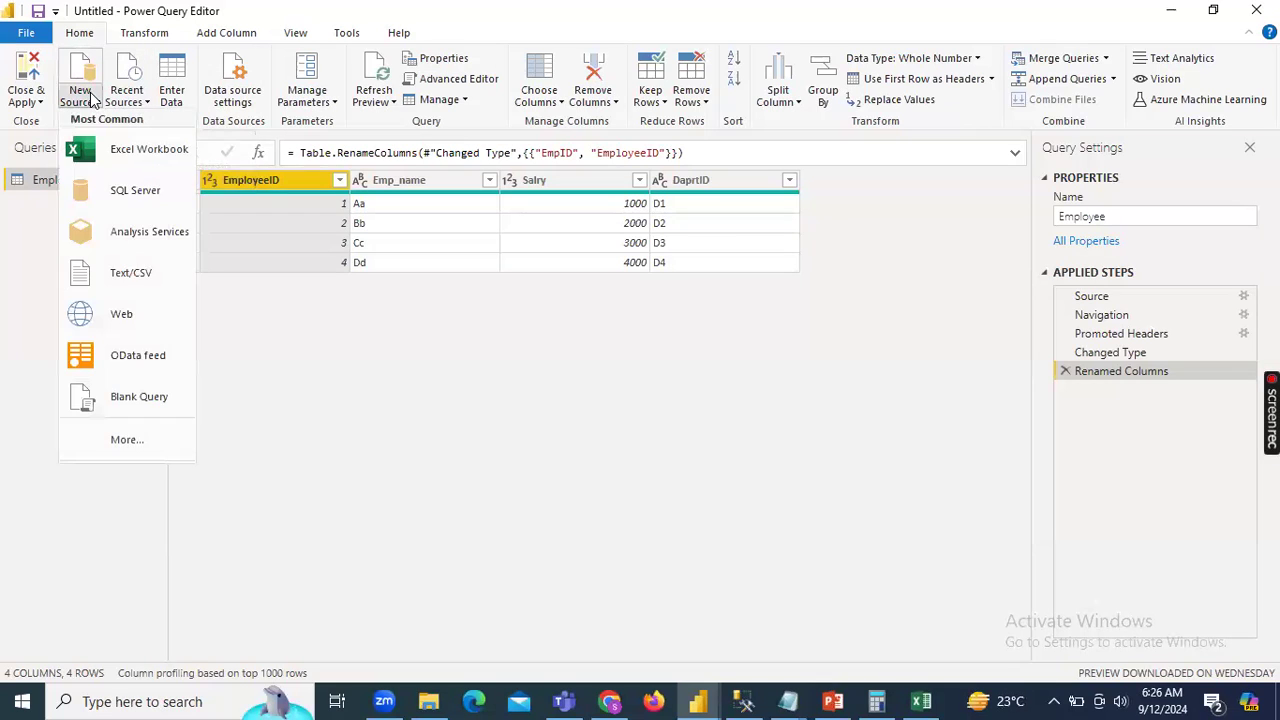
pyautogui.click(113, 191)
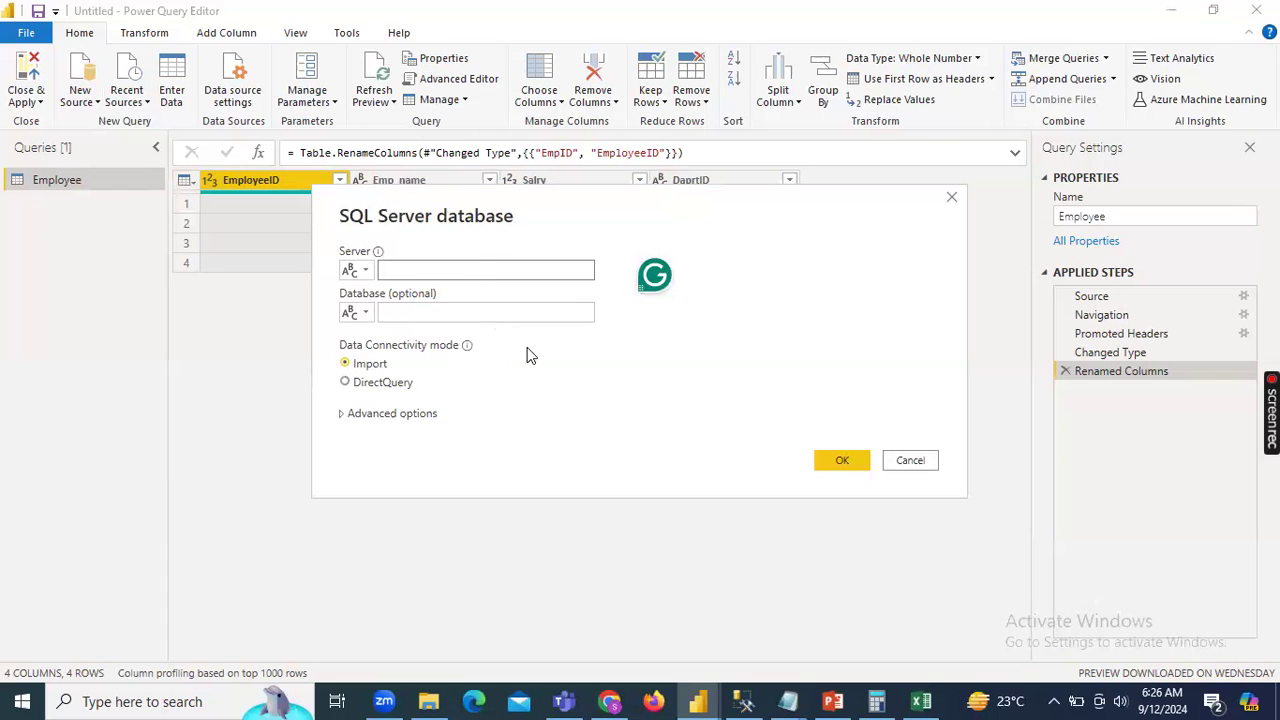
pyautogui.click(916, 464)
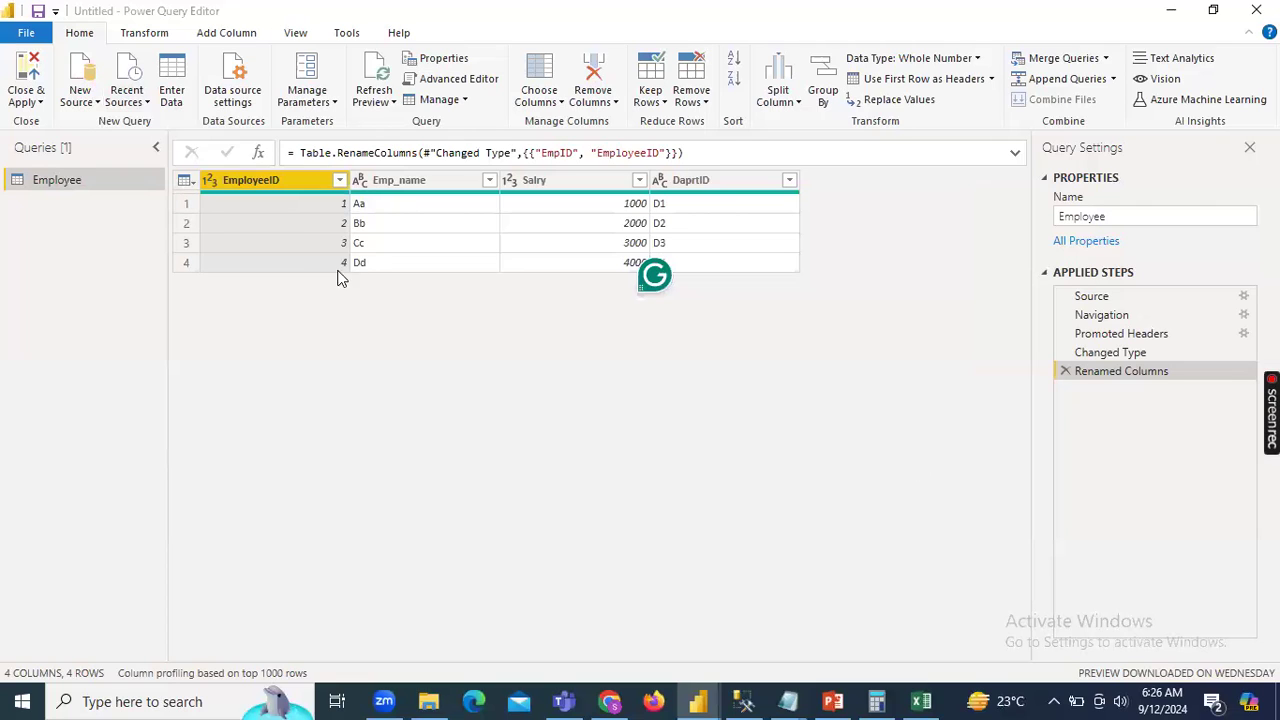
# Browse the full list of data connectors, highlight Oracle database as a source, and close the list without connecting.
pyautogui.click(88, 100)
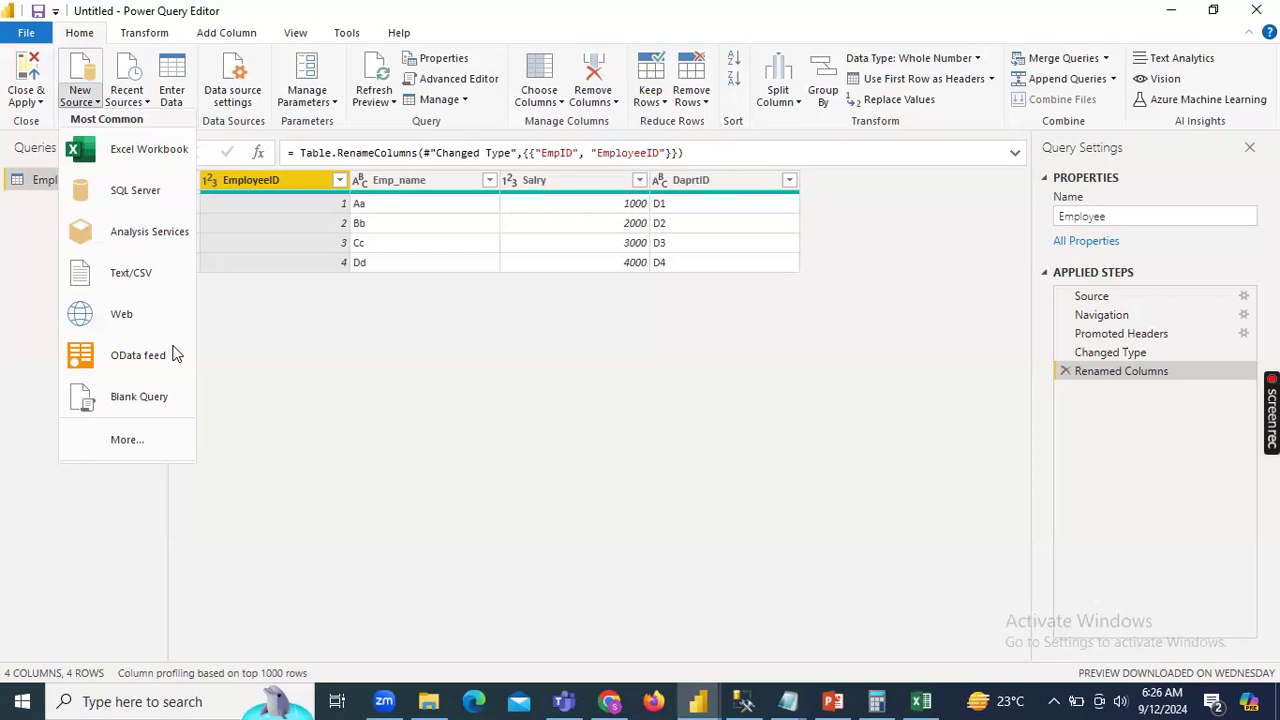
pyautogui.click(147, 446)
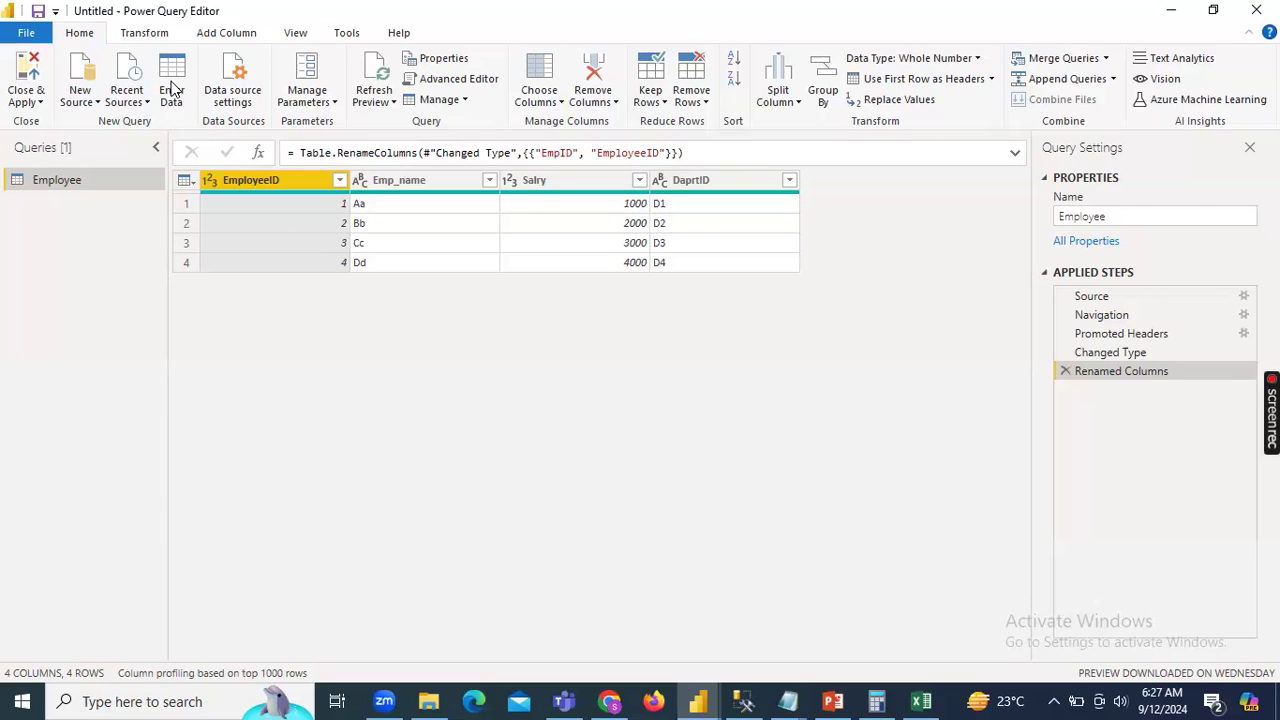
pyautogui.click(87, 97)
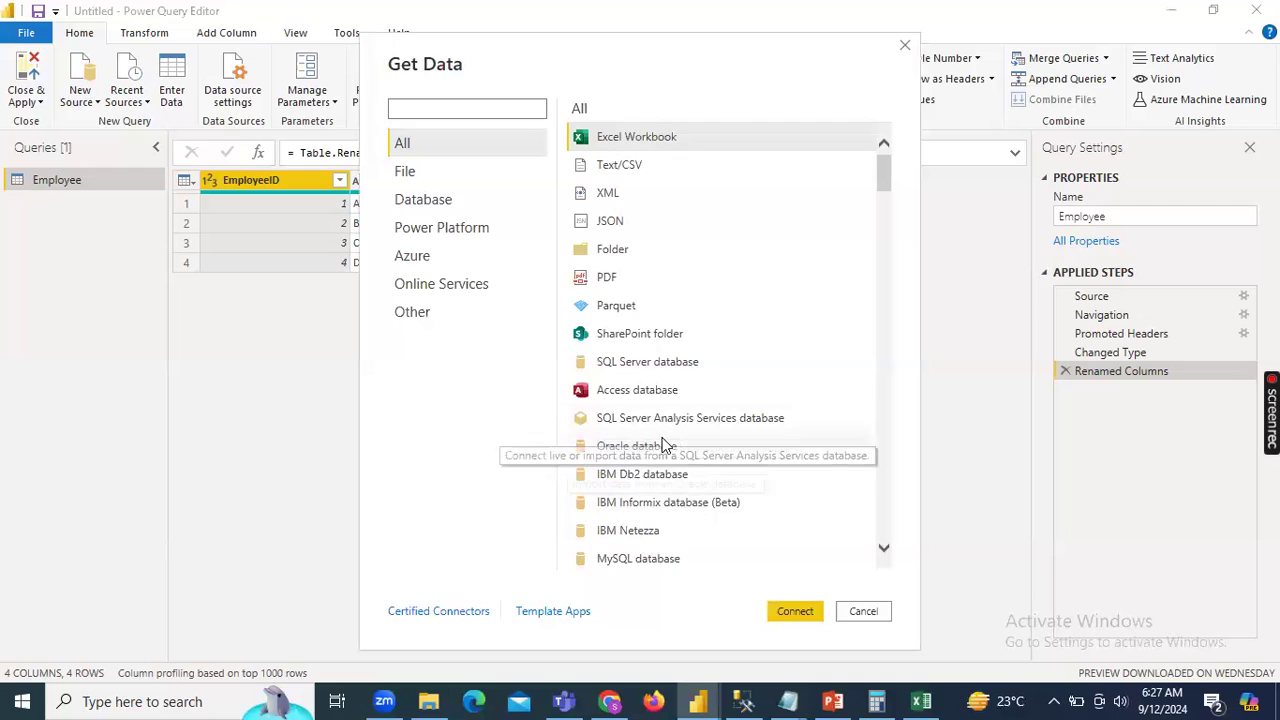
pyautogui.click(664, 446)
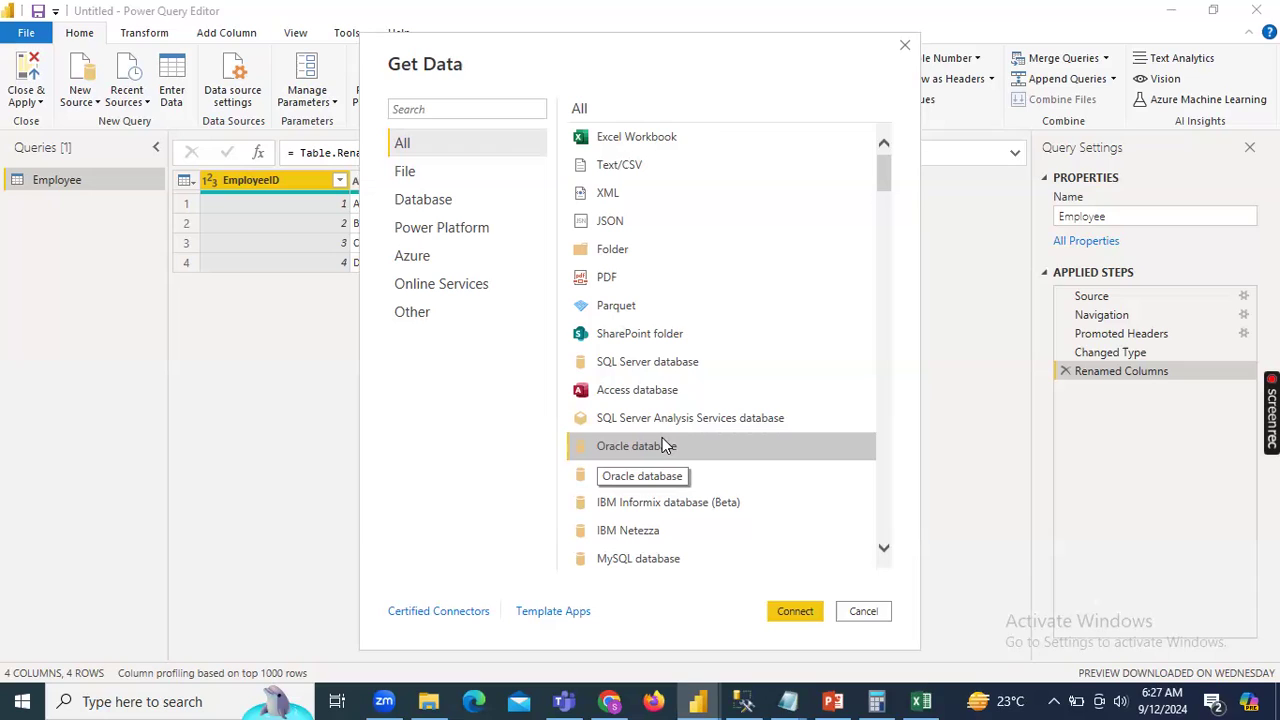
pyautogui.click(864, 612)
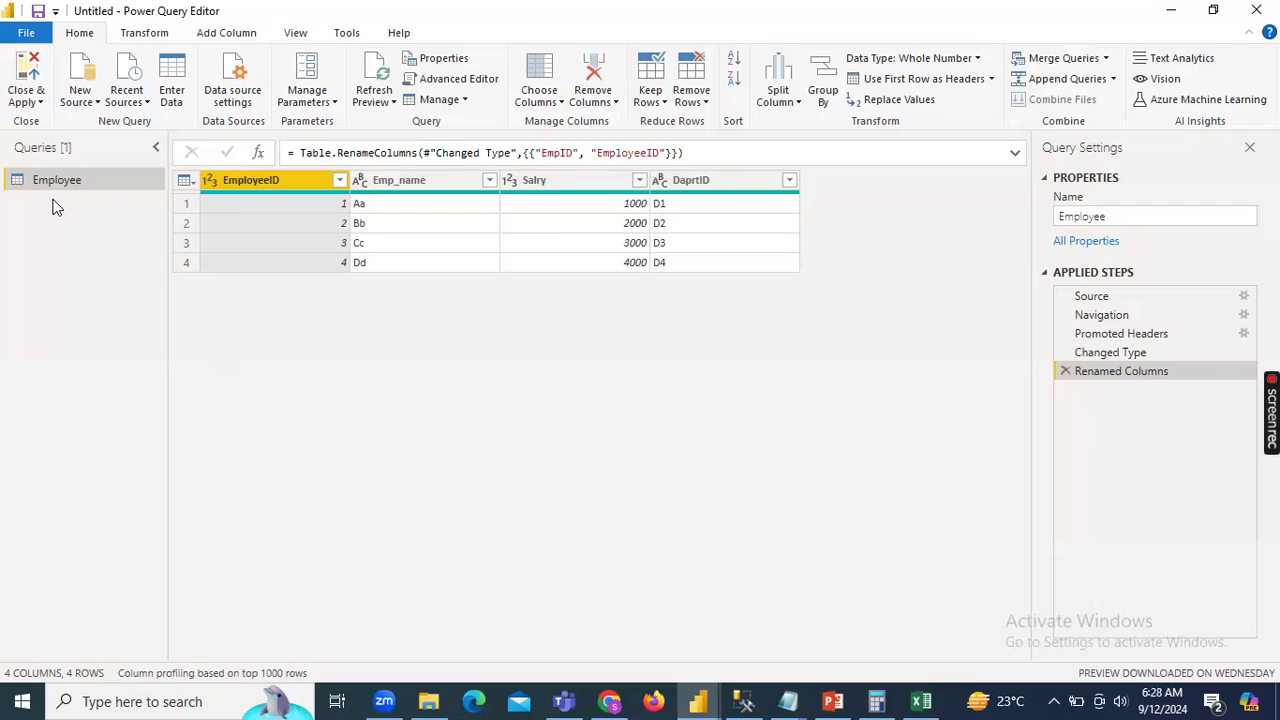
# Start a manually entered table with two columns named Empp_ID and Gendar.
pyautogui.click(176, 93)
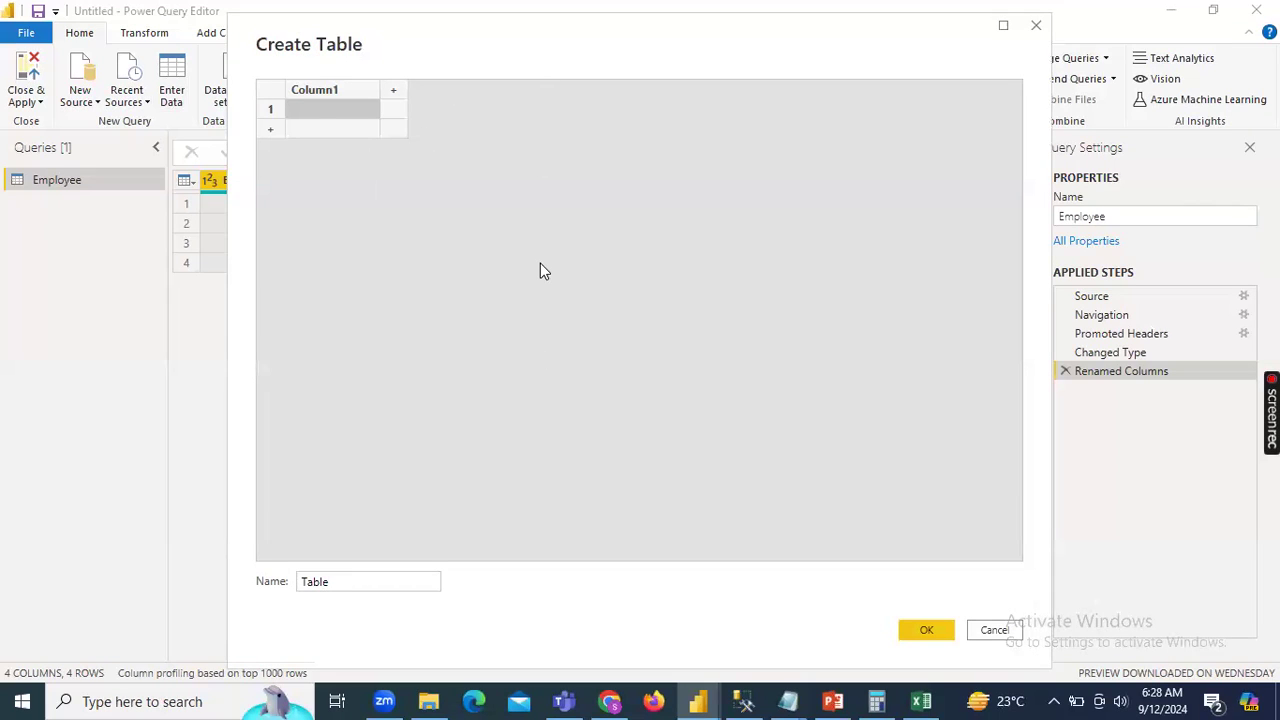
pyautogui.doubleClick(323, 91)
pyautogui.write('Emp')
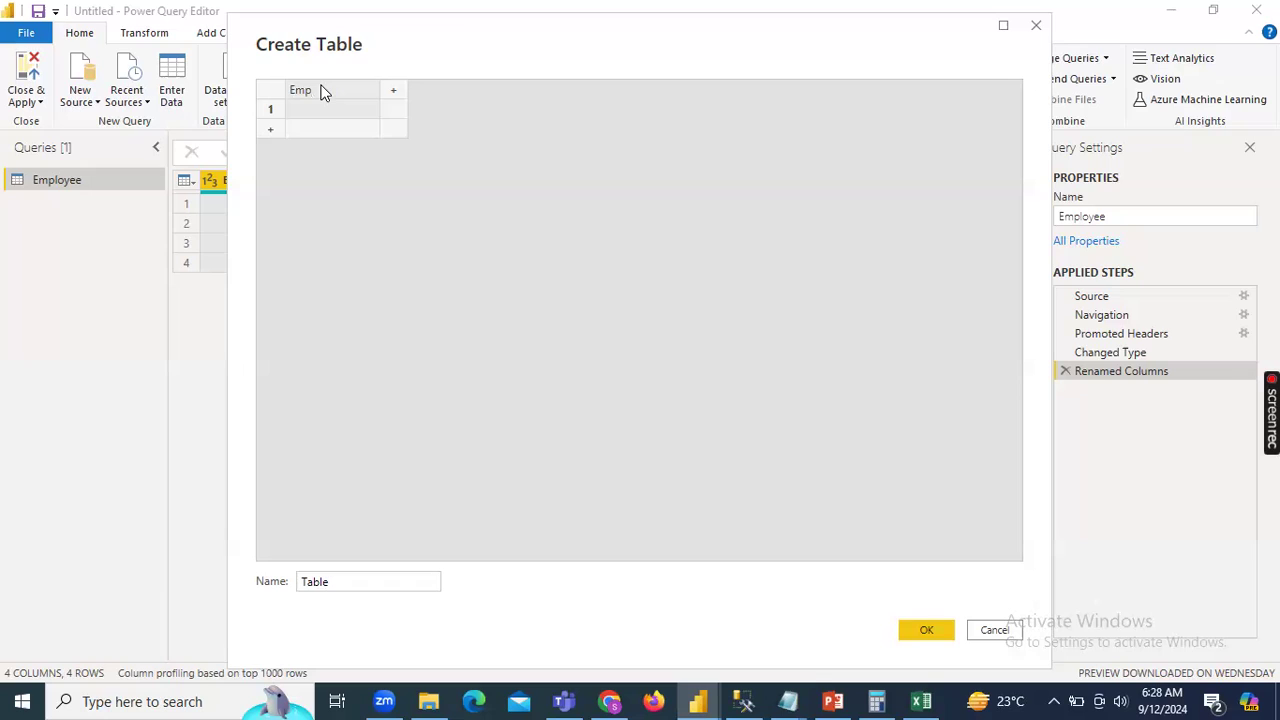
pyautogui.write('pID')
pyautogui.press('Tab')
pyautogui.write('Gendar')
pyautogui.press('Return')
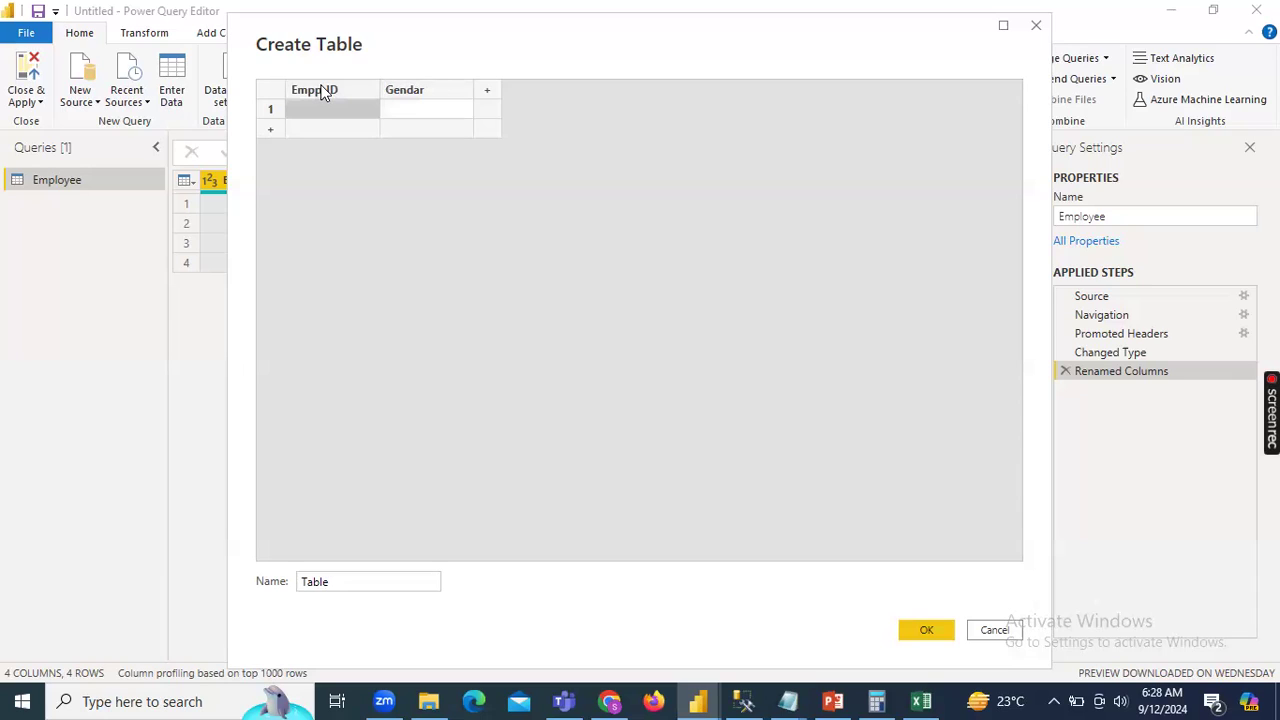
# Fill the Empp_ID column with 1, 2, 3 and 4 in consecutive rows.
pyautogui.write('1')
pyautogui.press('Return')
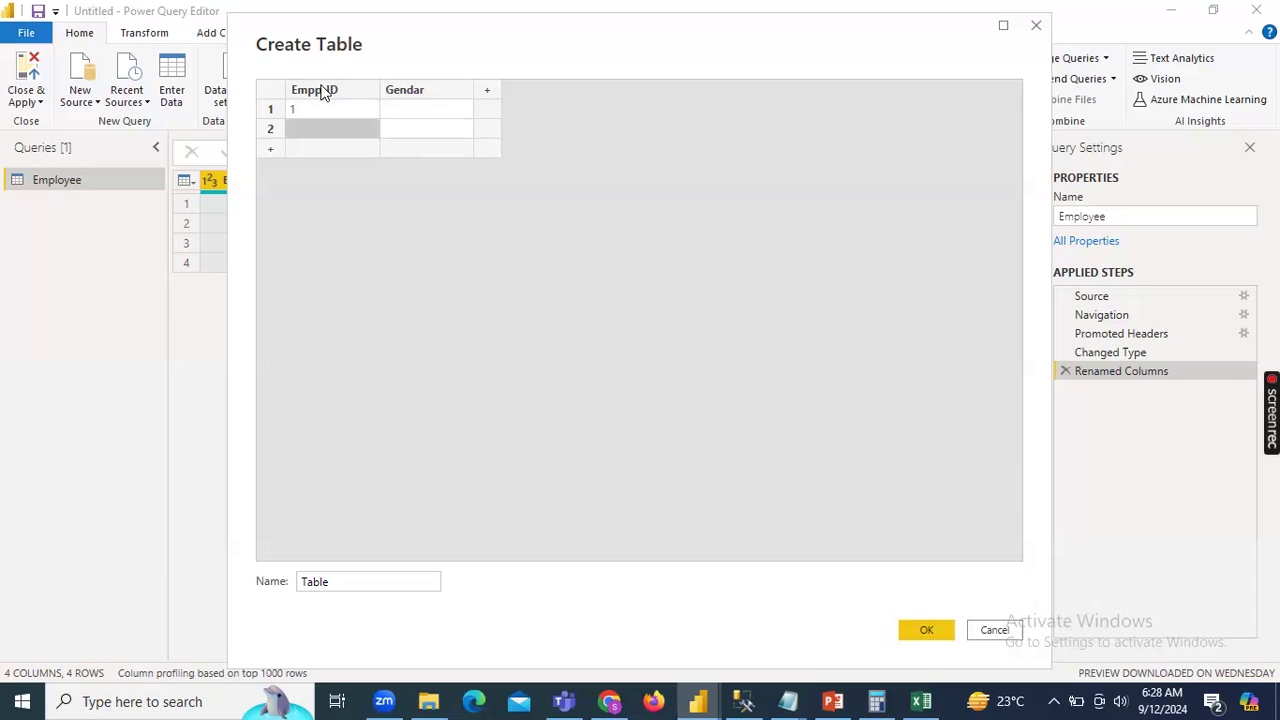
pyautogui.write('2')
pyautogui.press('Return')
pyautogui.write('3')
pyautogui.press('Return')
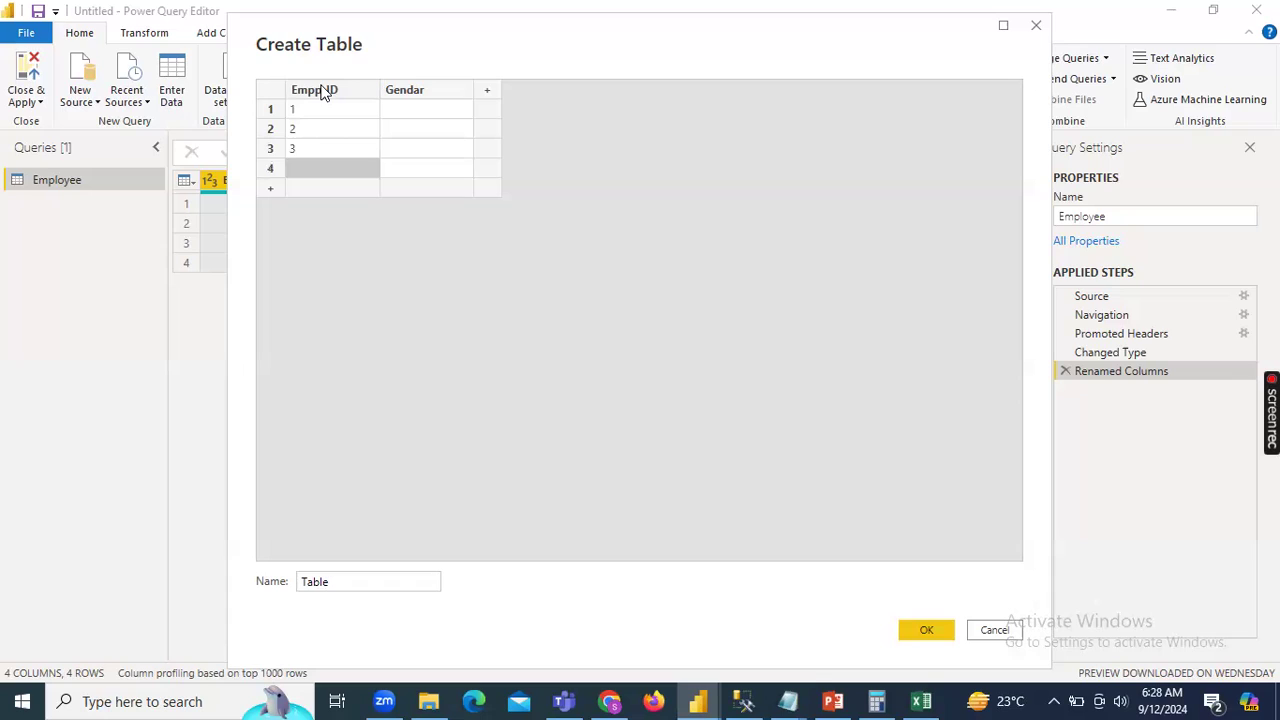
pyautogui.write('4')
# Fill the Gendar column with F, M, F and M for the four rows.
pyautogui.click(420, 113)
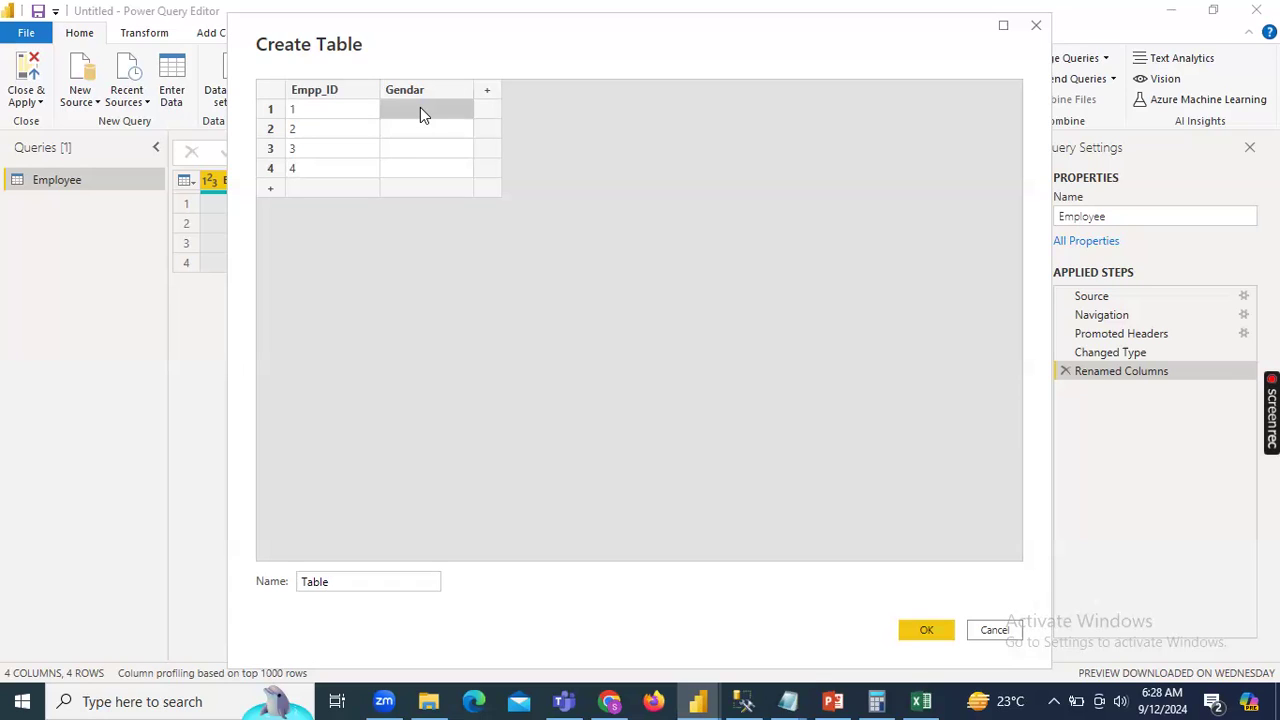
pyautogui.write('F')
pyautogui.press('Return')
pyautogui.write('M')
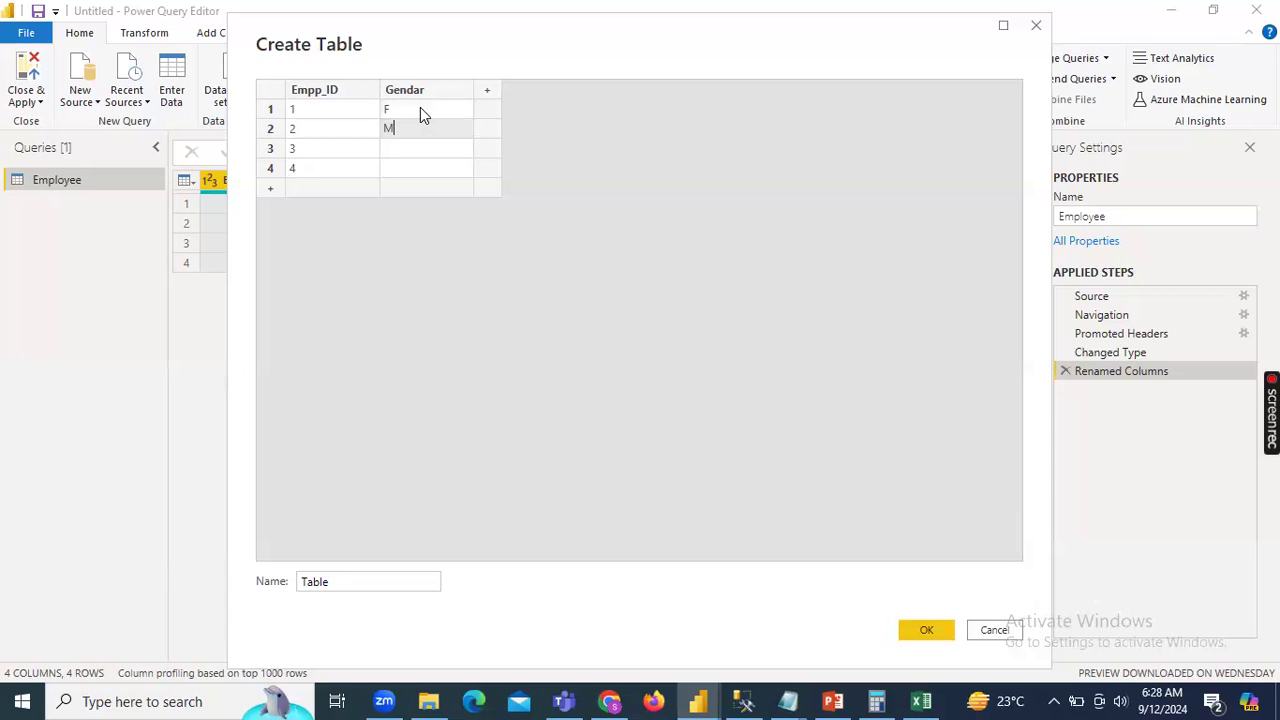
pyautogui.press('Return')
pyautogui.write('F')
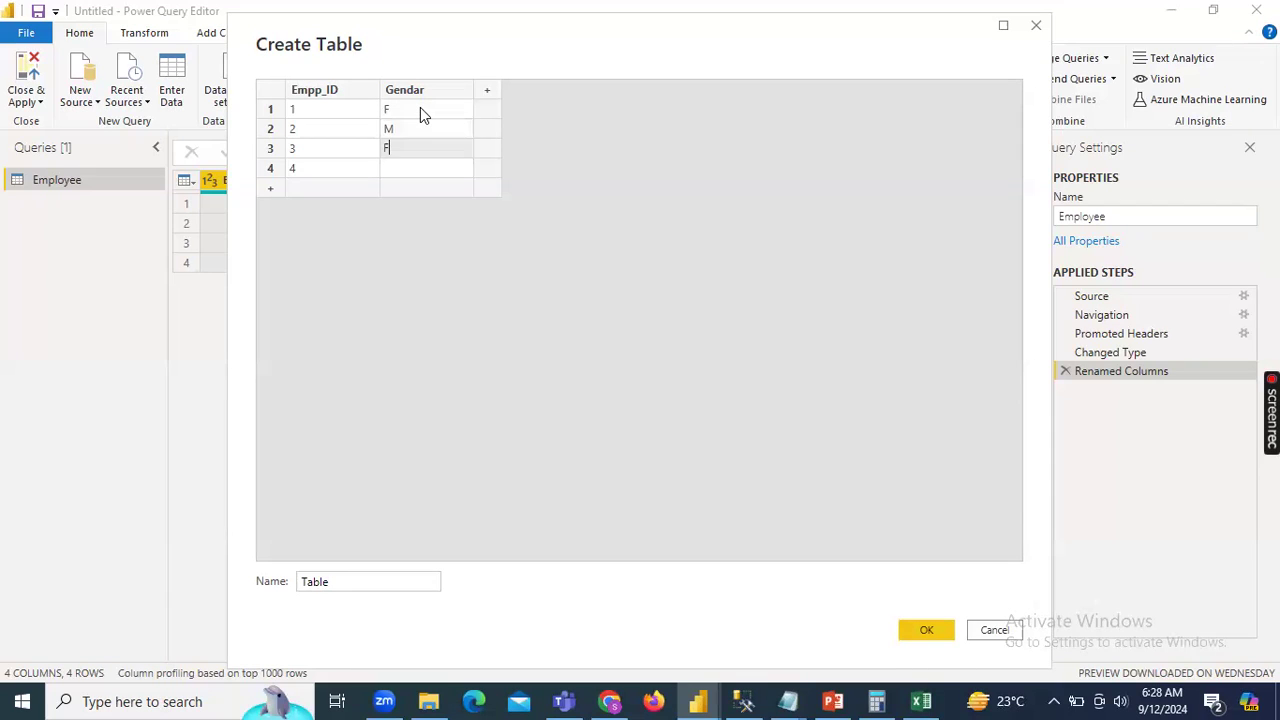
pyautogui.press('Return')
pyautogui.write('M')
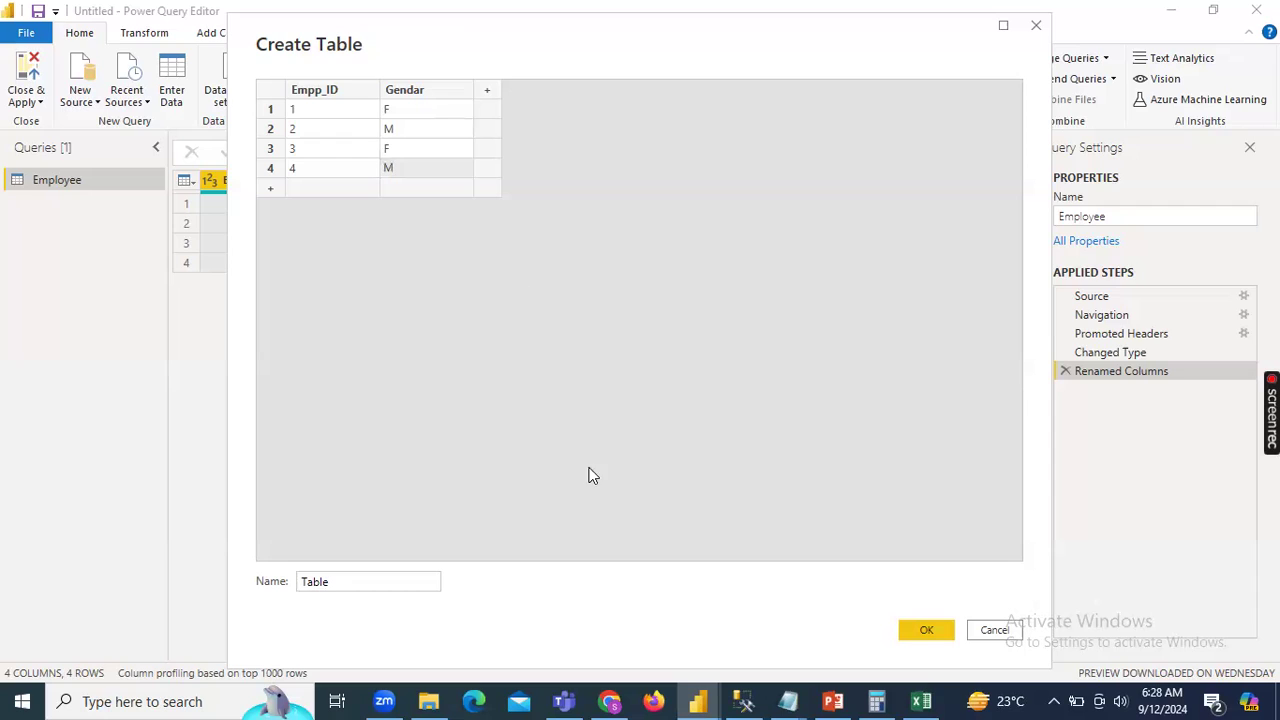
# Name the table Emp_Excel, create it, and show the resulting query.
pyautogui.click(405, 578)
pyautogui.press('BackSpace')
pyautogui.press('BackSpace')
pyautogui.press('BackSpace')
pyautogui.press('BackSpace')
pyautogui.press('BackSpace')
pyautogui.write('Emp_Excel')
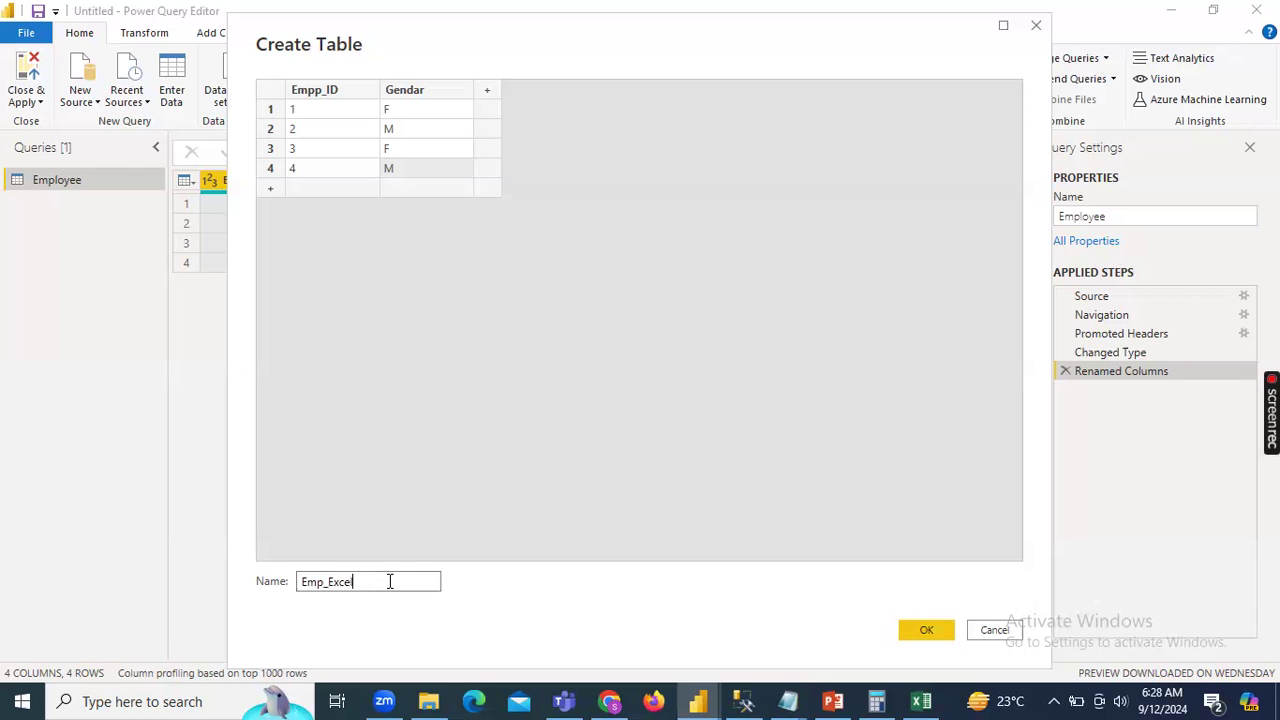
pyautogui.click(928, 625)
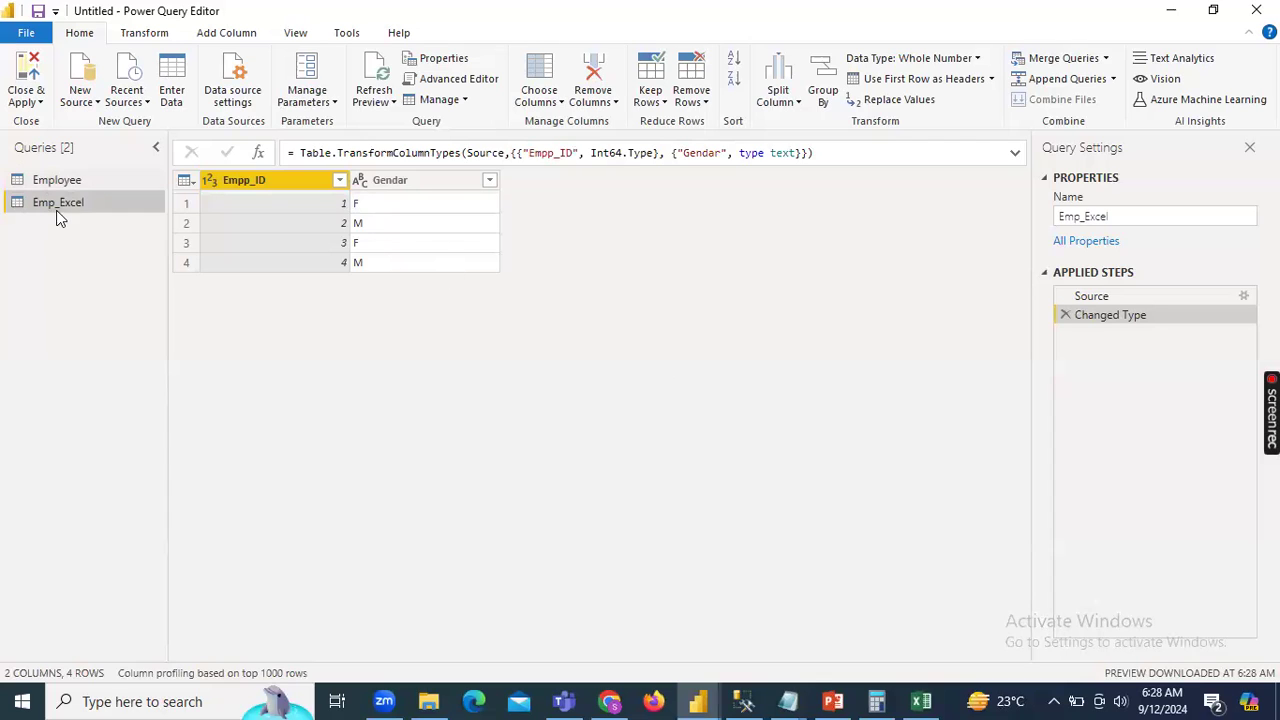
pyautogui.click(79, 206)
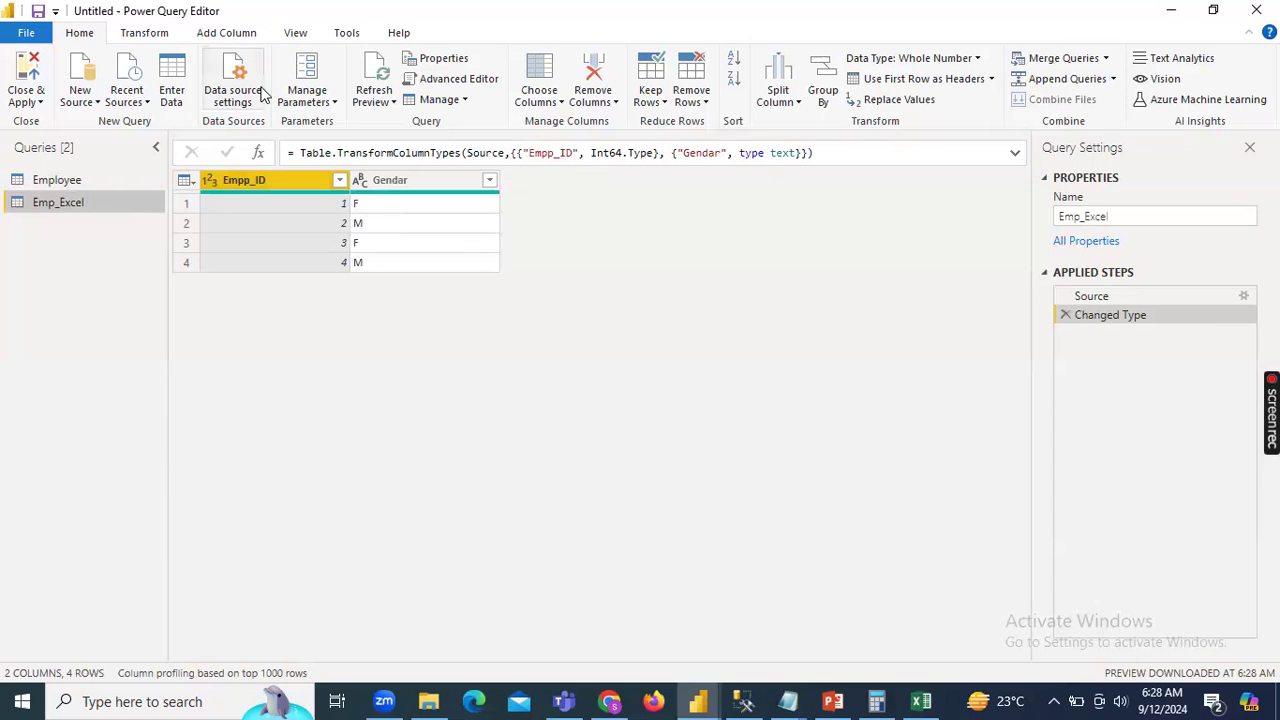
# Start another manually entered table and name it Emp_Oracle.
pyautogui.click(171, 91)
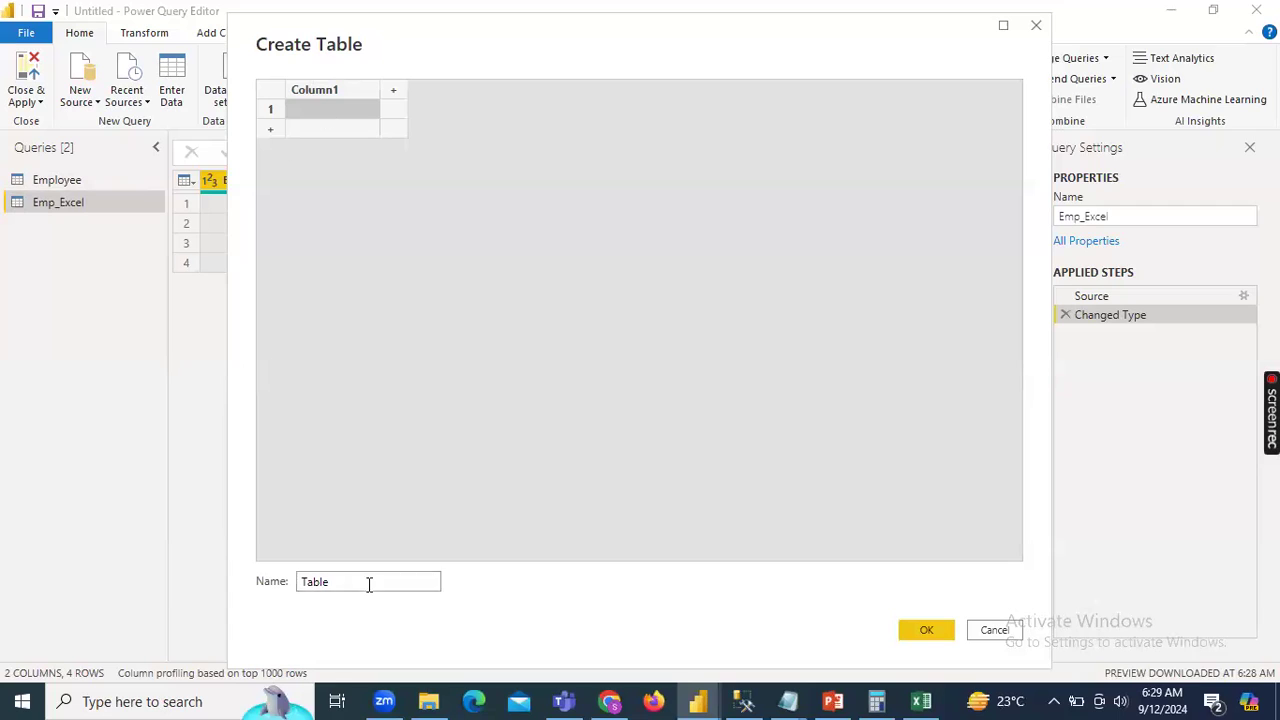
pyautogui.click(369, 585)
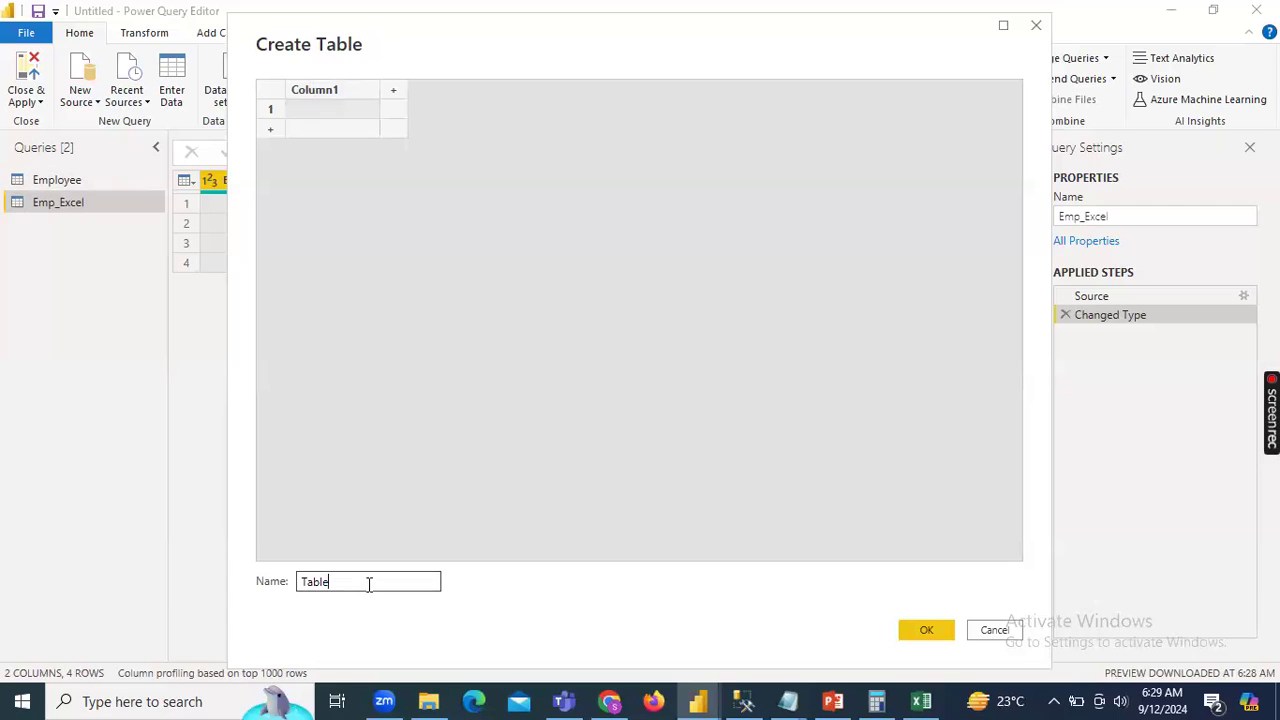
pyautogui.press('BackSpace')
pyautogui.press('BackSpace')
pyautogui.press('BackSpace')
pyautogui.press('BackSpace')
pyautogui.press('BackSpace')
pyautogui.write('Emp_Oracle')
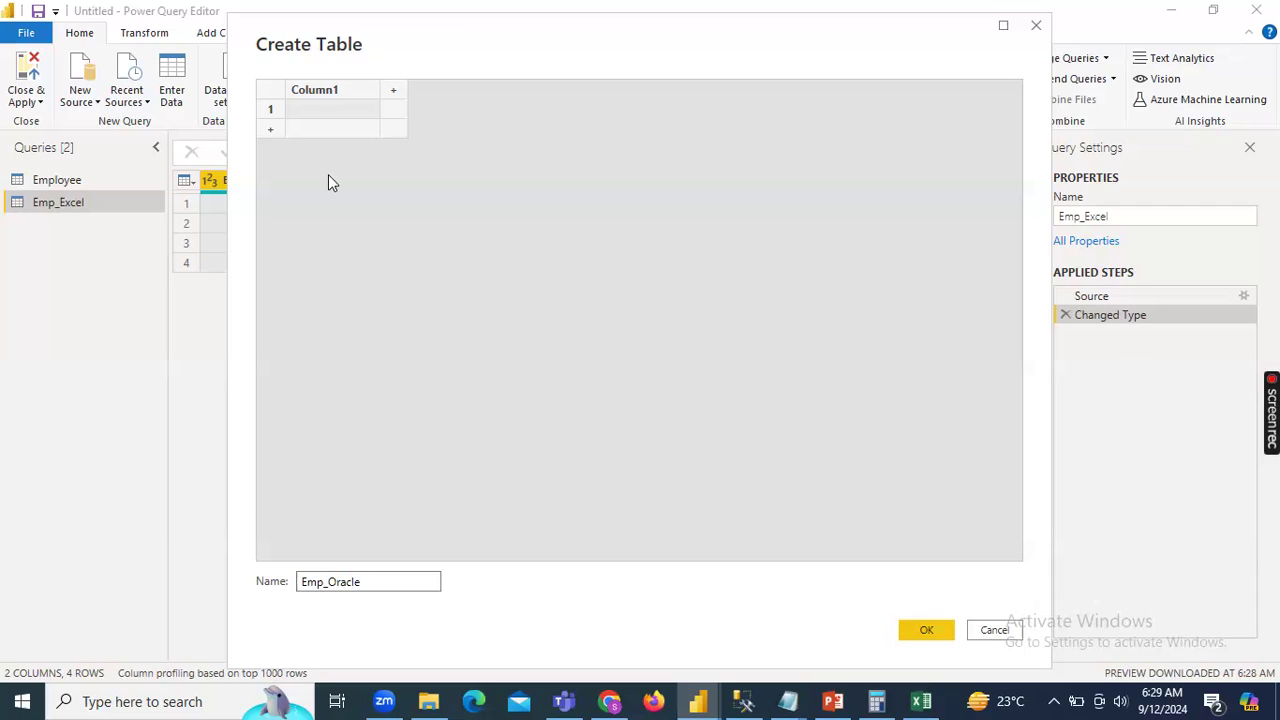
# Rename the new table's first column to Emp and add a second column named Gendar.
pyautogui.doubleClick(334, 90)
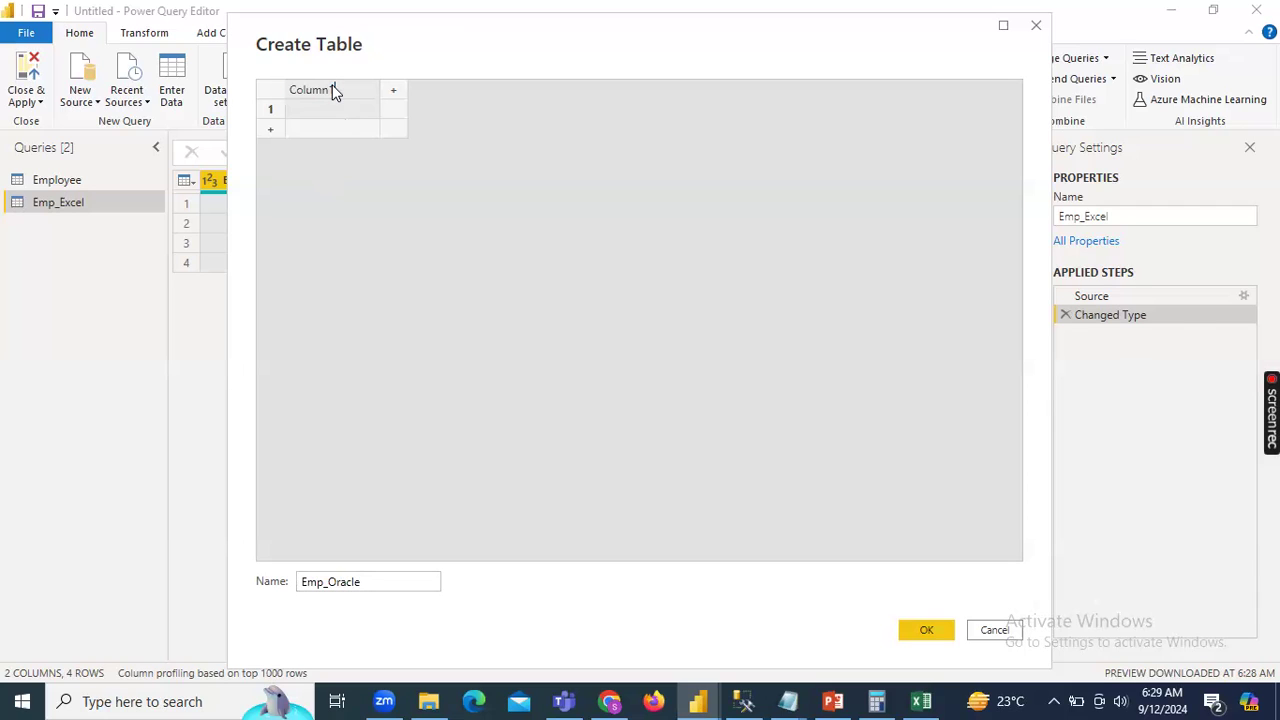
pyautogui.press('BackSpace')
pyautogui.press('BackSpace')
pyautogui.press('BackSpace')
pyautogui.press('BackSpace')
pyautogui.press('BackSpace')
pyautogui.press('BackSpace')
pyautogui.press('BackSpace')
pyautogui.write('Emp')
pyautogui.click(392, 90)
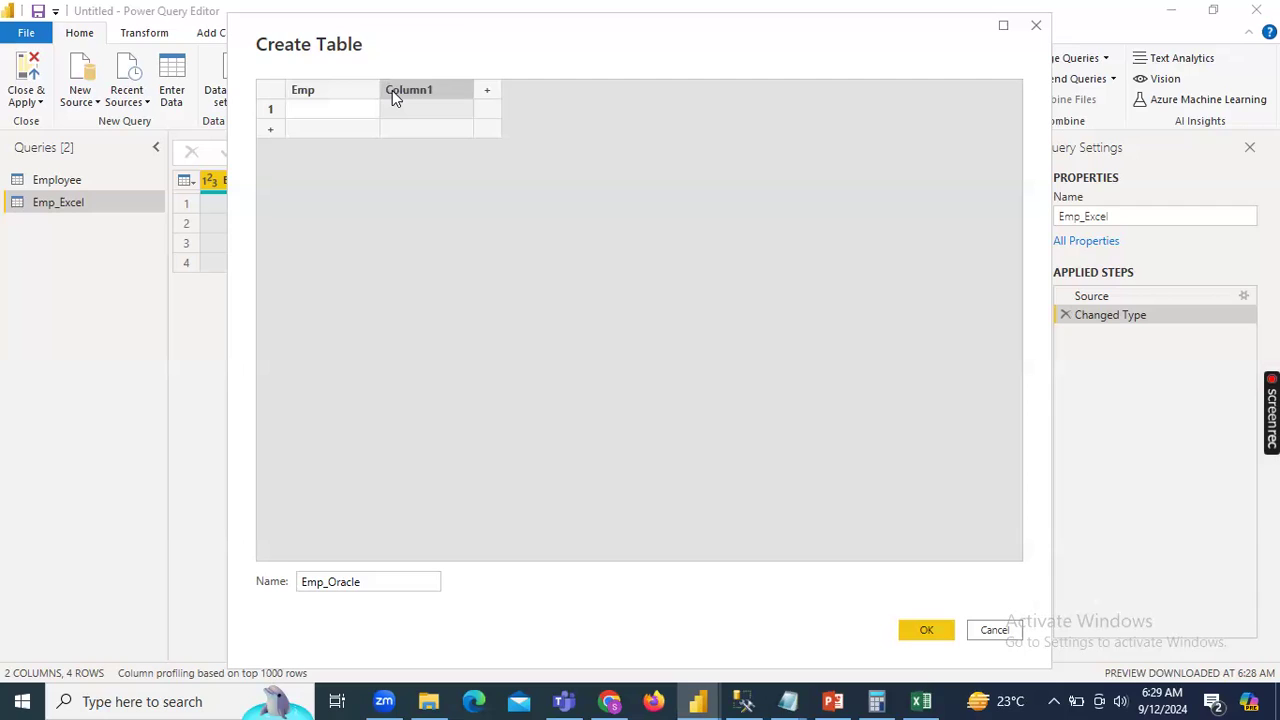
pyautogui.doubleClick(392, 90)
# Fill the Emp column with 1, 2, 3 and 4 in consecutive rows.
pyautogui.click(350, 110)
pyautogui.write('1')
pyautogui.press('Return')
pyautogui.write('2')
pyautogui.press('Return')
pyautogui.write('3')
pyautogui.press('Return')
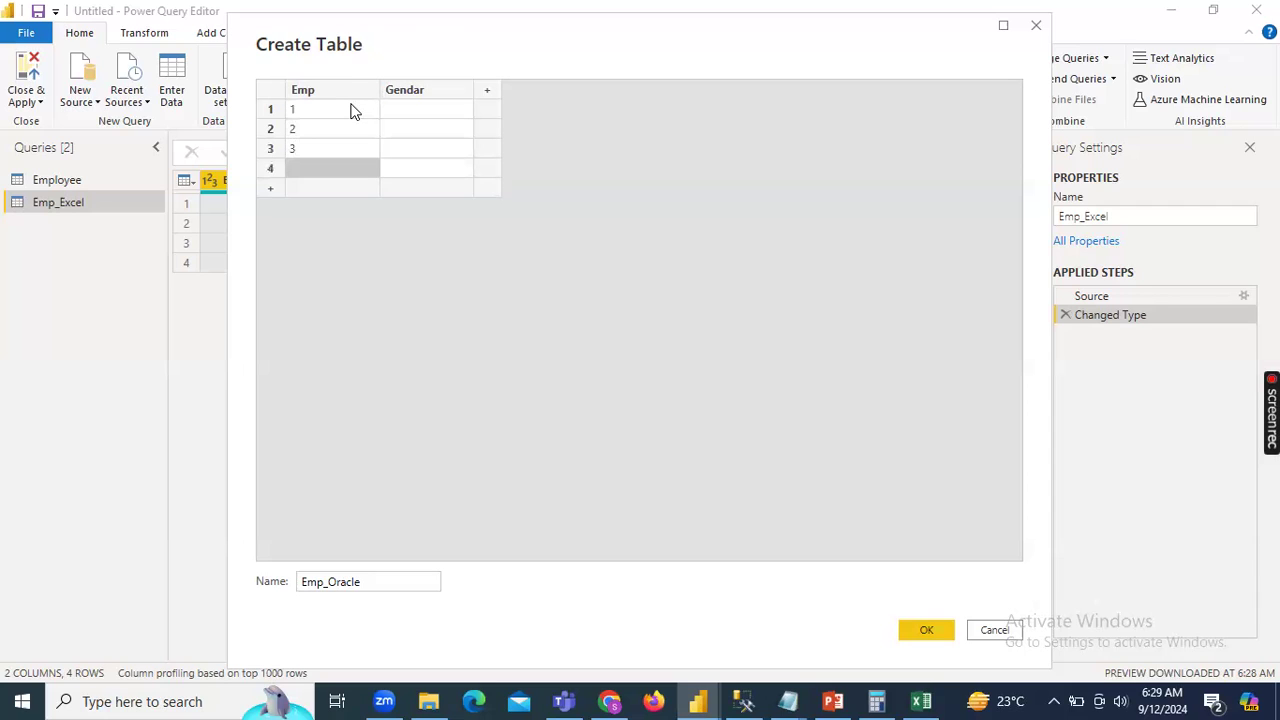
pyautogui.write('4')
# Fill the Gendar column with 0, 1, 0 and 1, and create the Emp_Oracle table.
pyautogui.click(405, 113)
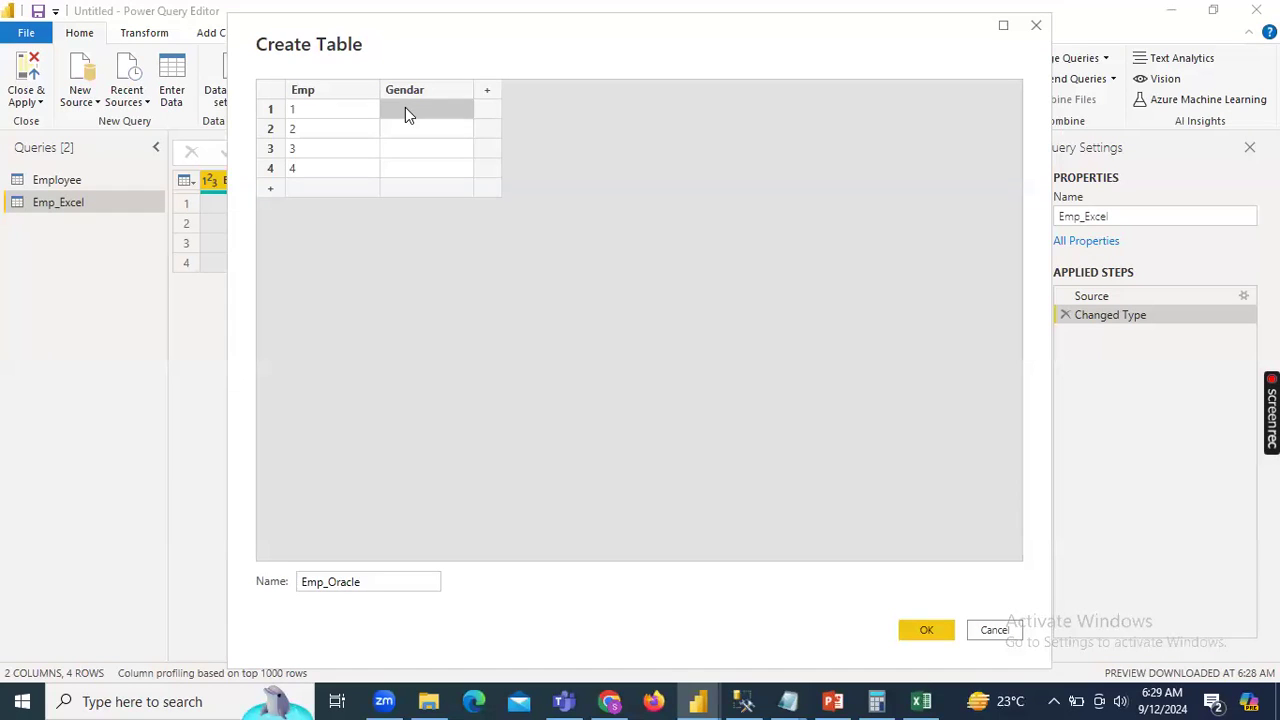
pyautogui.write('0')
pyautogui.press('Return')
pyautogui.write('1')
pyautogui.press('Return')
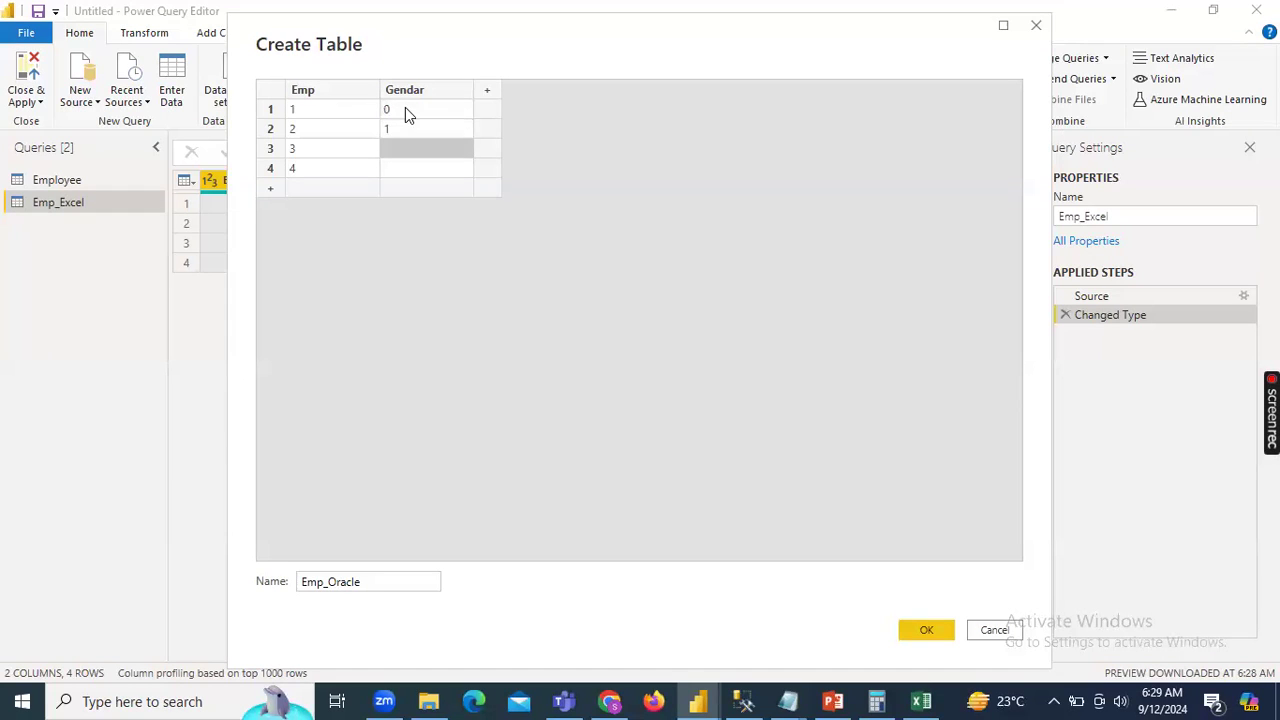
pyautogui.write('0')
pyautogui.press('Return')
pyautogui.write('1')
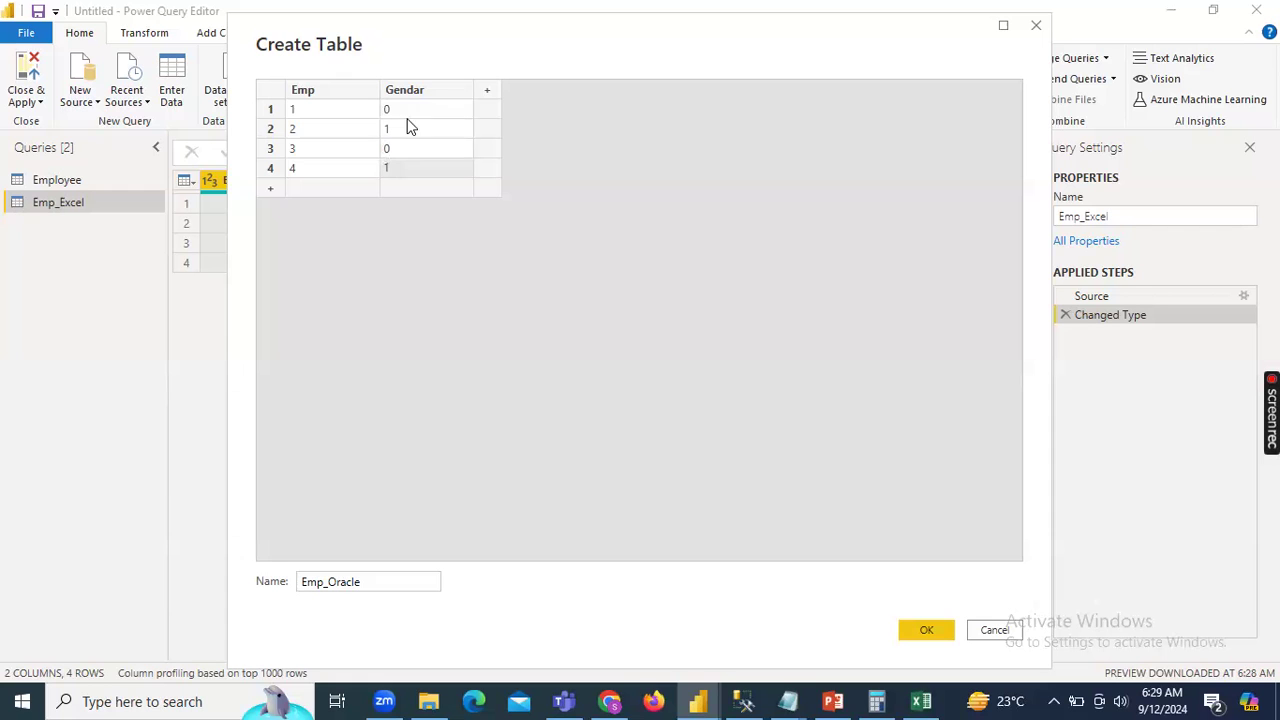
pyautogui.click(929, 628)
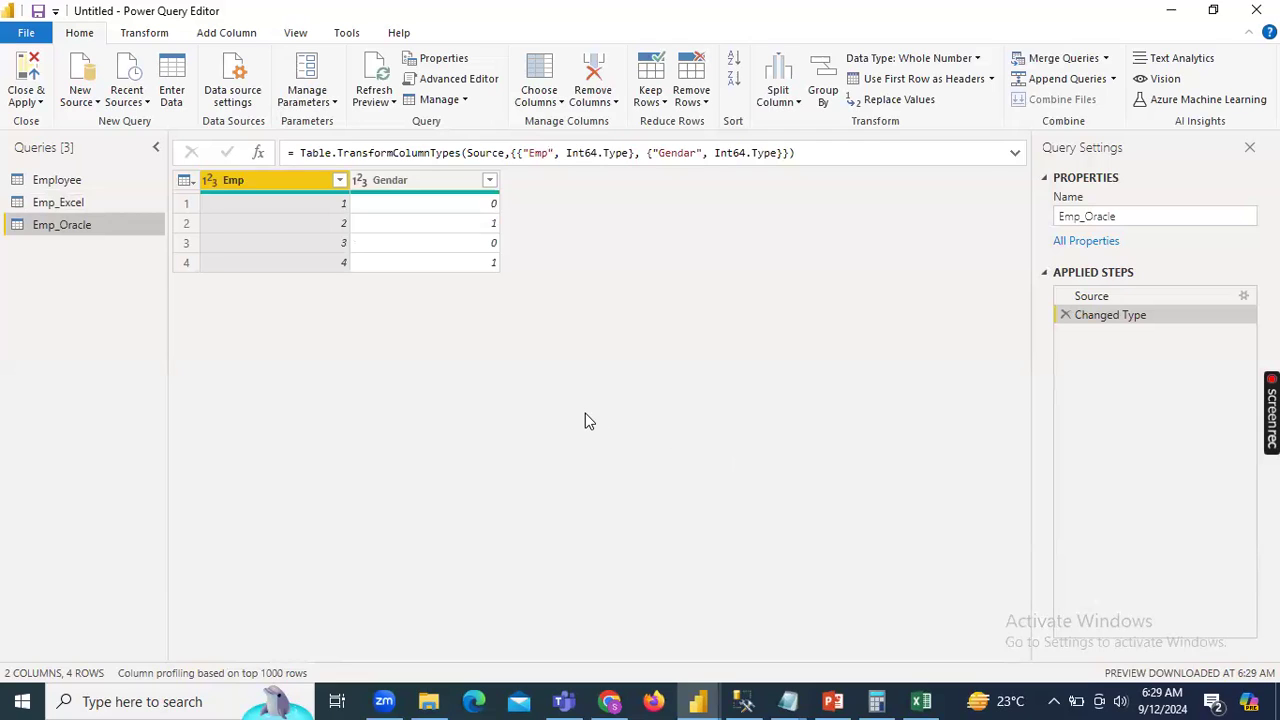
# Compare the Gendar columns of the Emp_Excel and Emp_Oracle queries, ending with Emp_Excel shown.
pyautogui.click(90, 204)
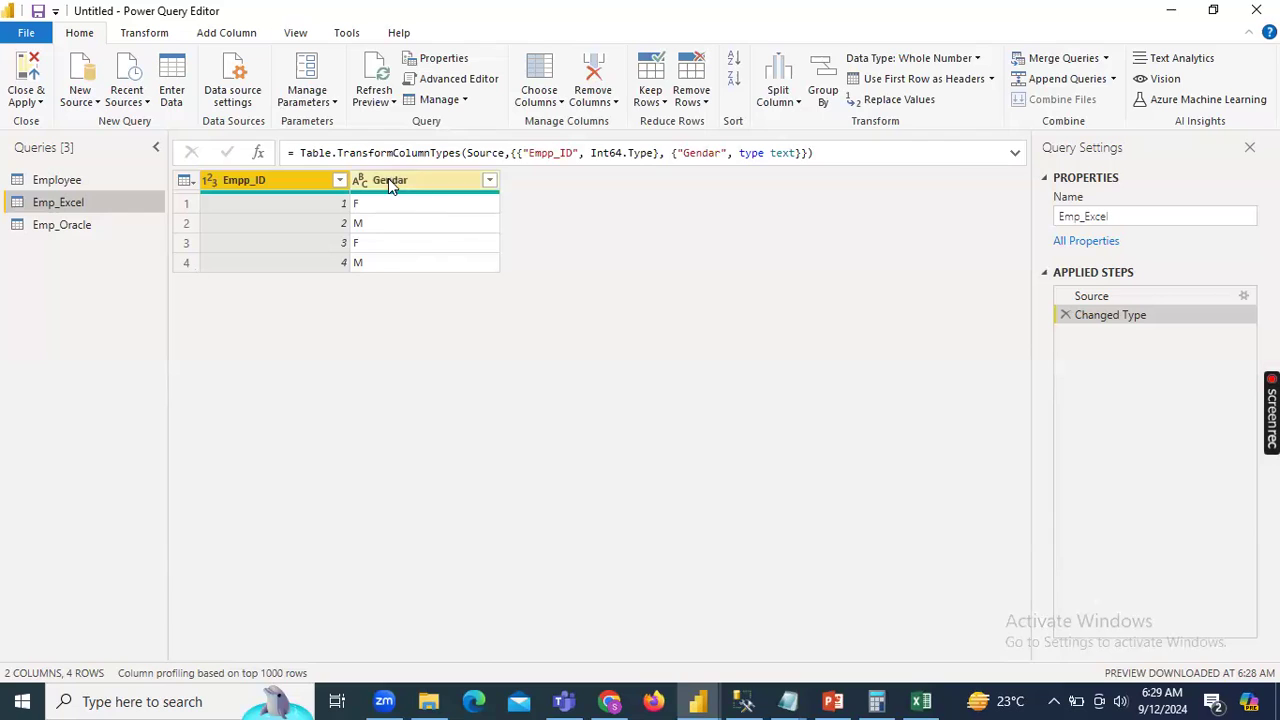
pyautogui.click(77, 223)
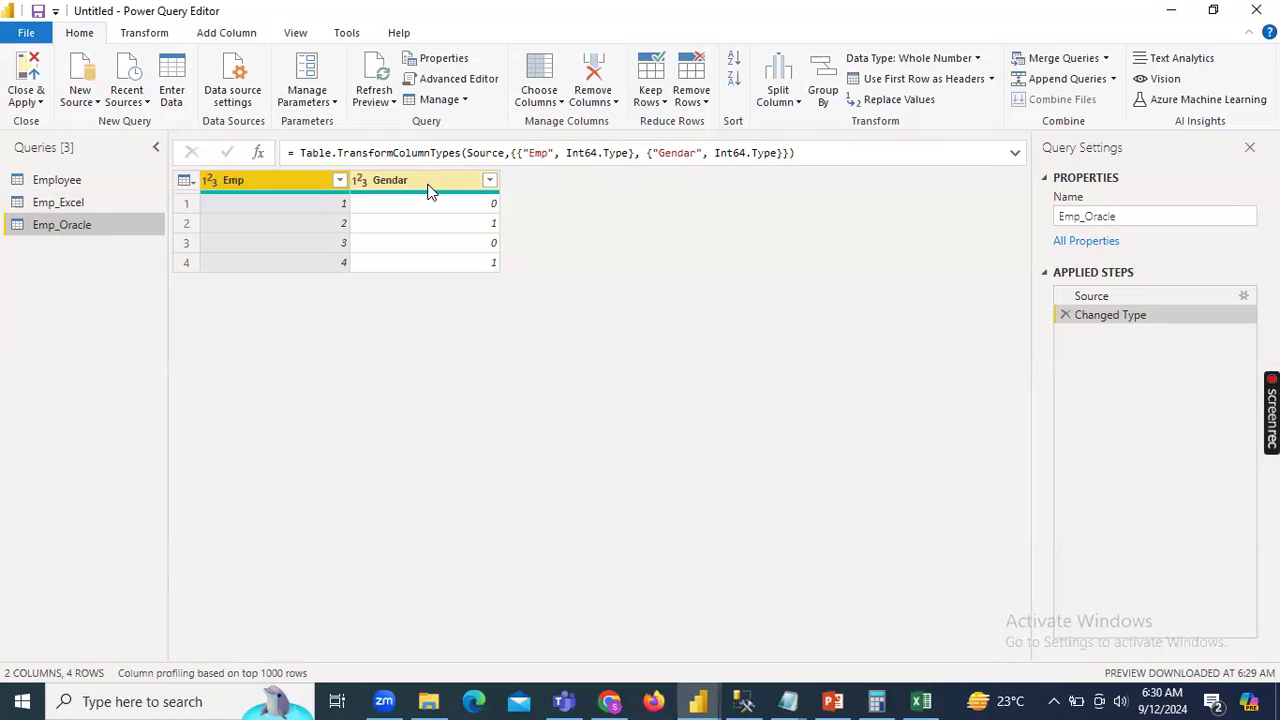
pyautogui.click(81, 203)
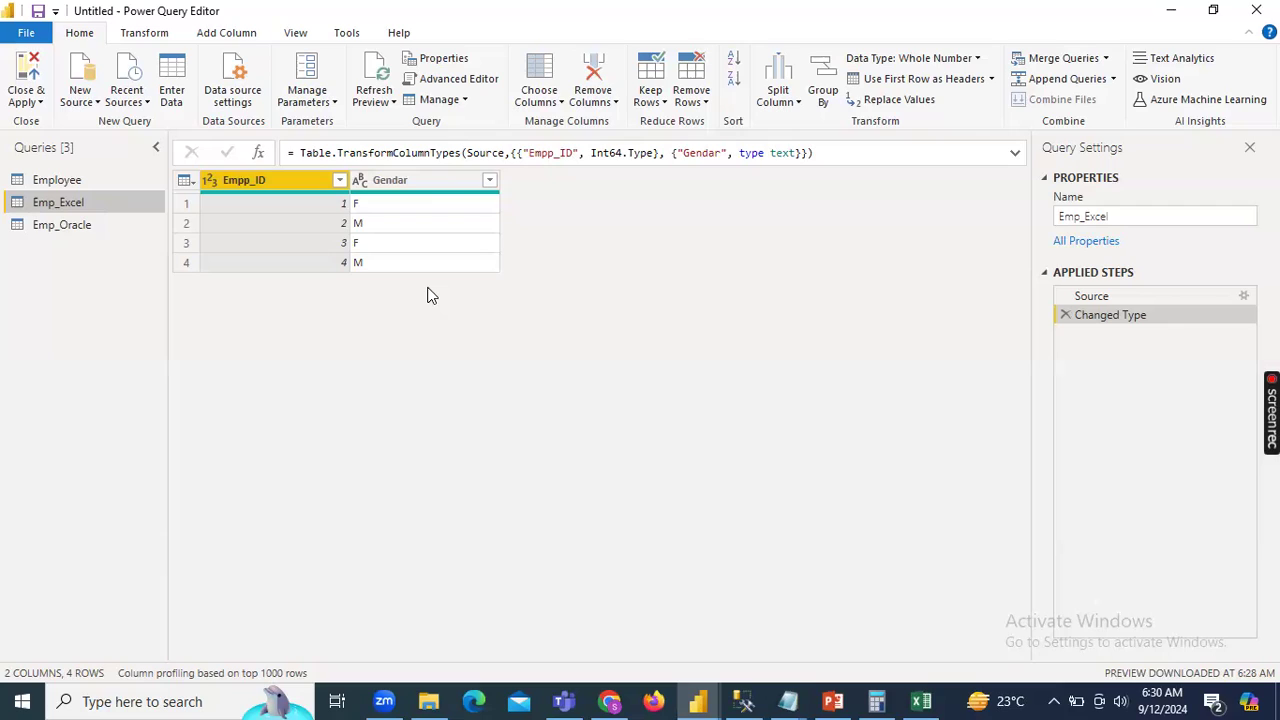
# Replace the value F with Female in the Gendar column of the Emp_Excel query.
pyautogui.click(425, 190)
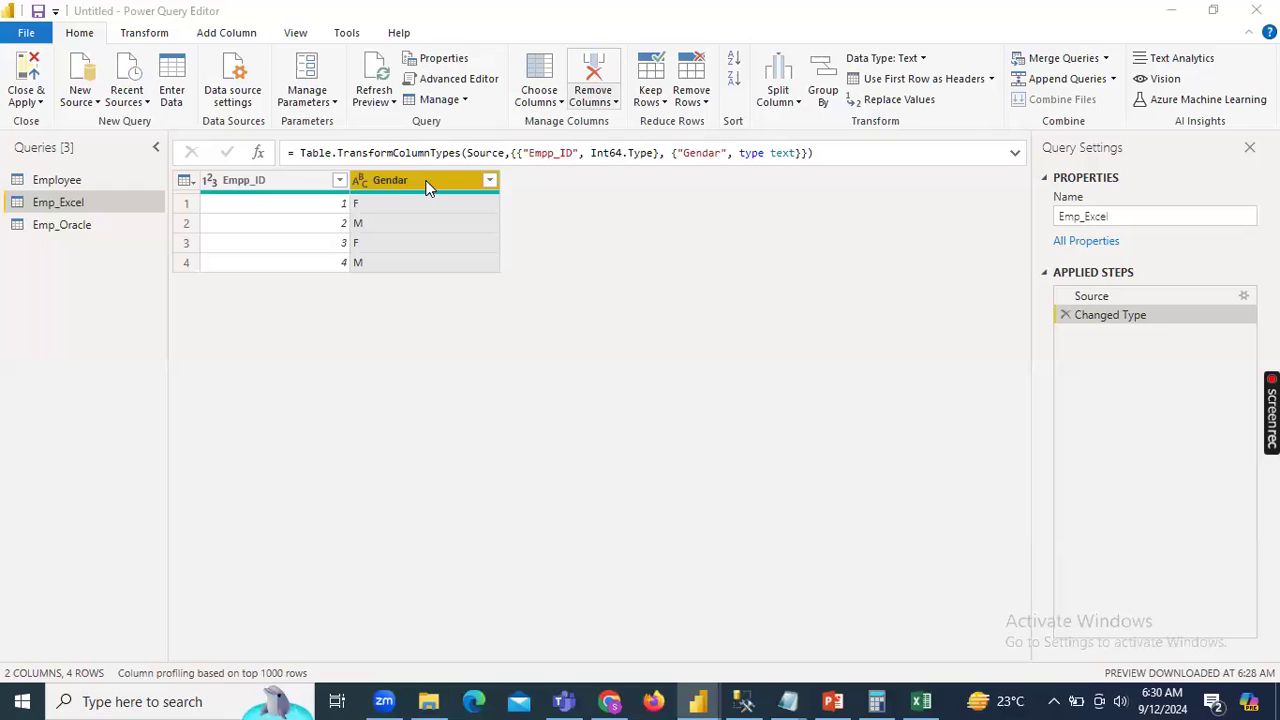
pyautogui.click(157, 42)
pyautogui.click(152, 38)
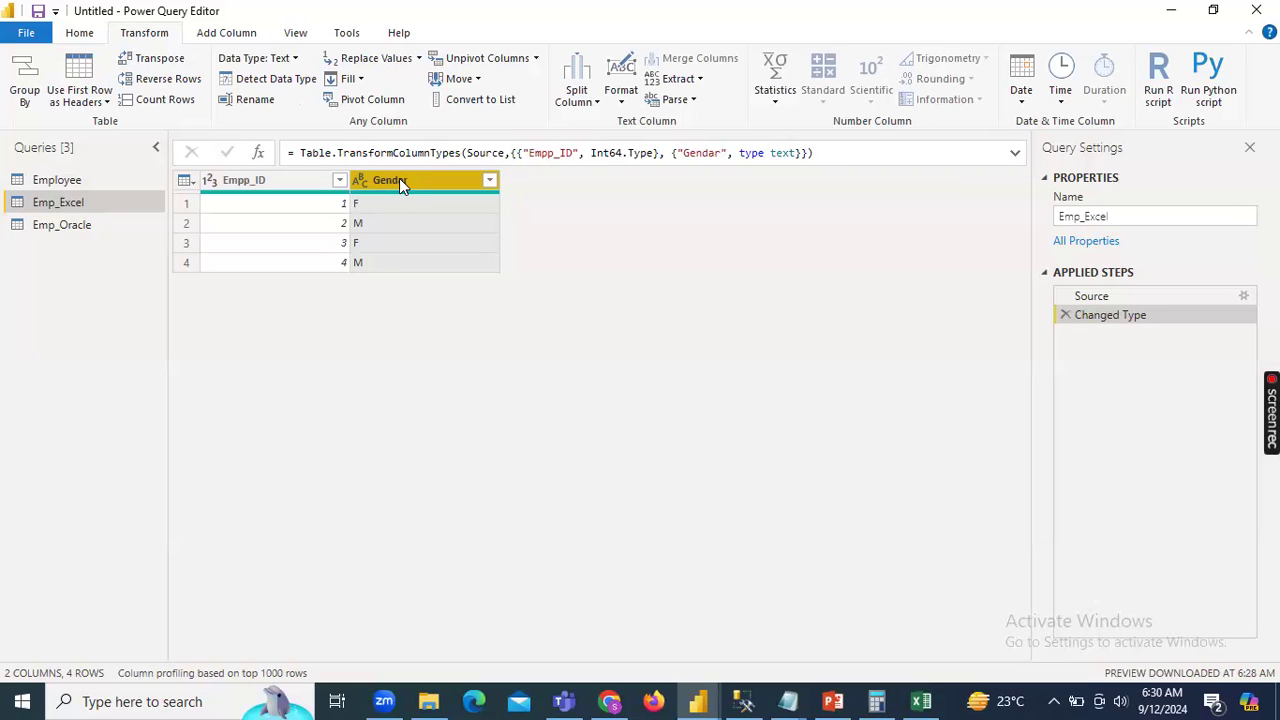
pyautogui.click(418, 58)
pyautogui.click(409, 82)
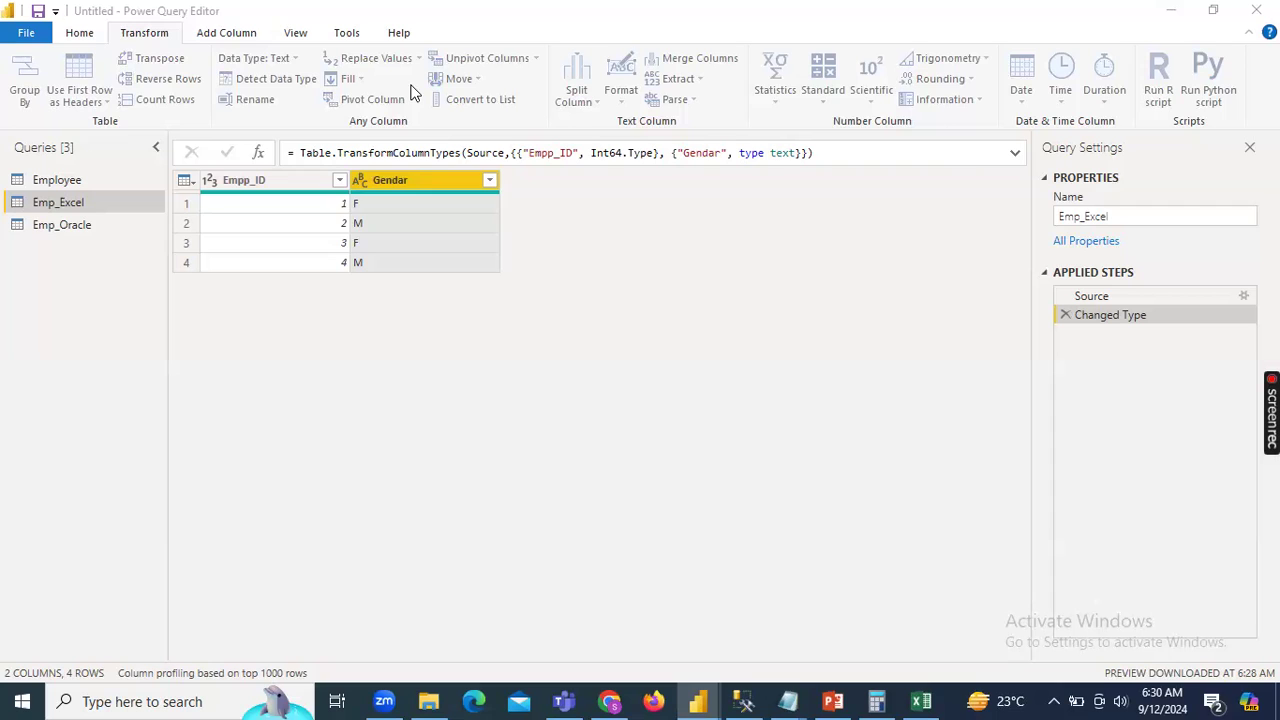
pyautogui.write('F')
pyautogui.click(477, 356)
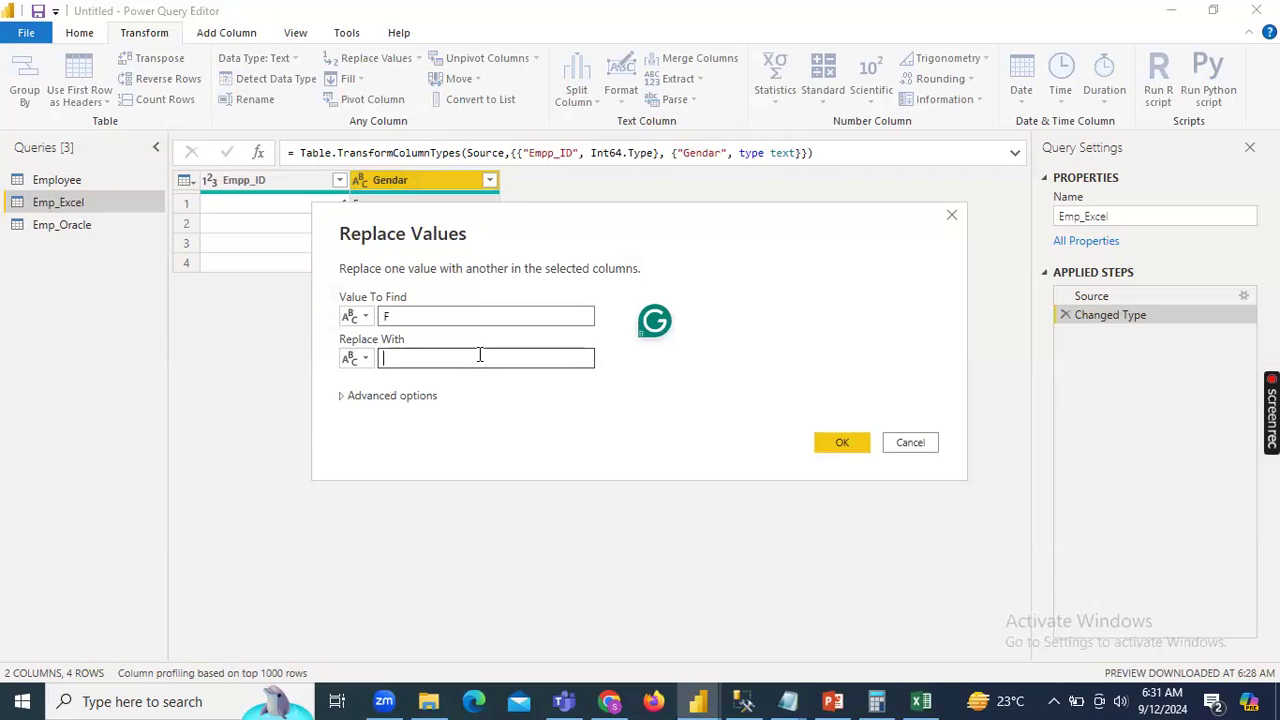
pyautogui.write('Female')
pyautogui.click(826, 440)
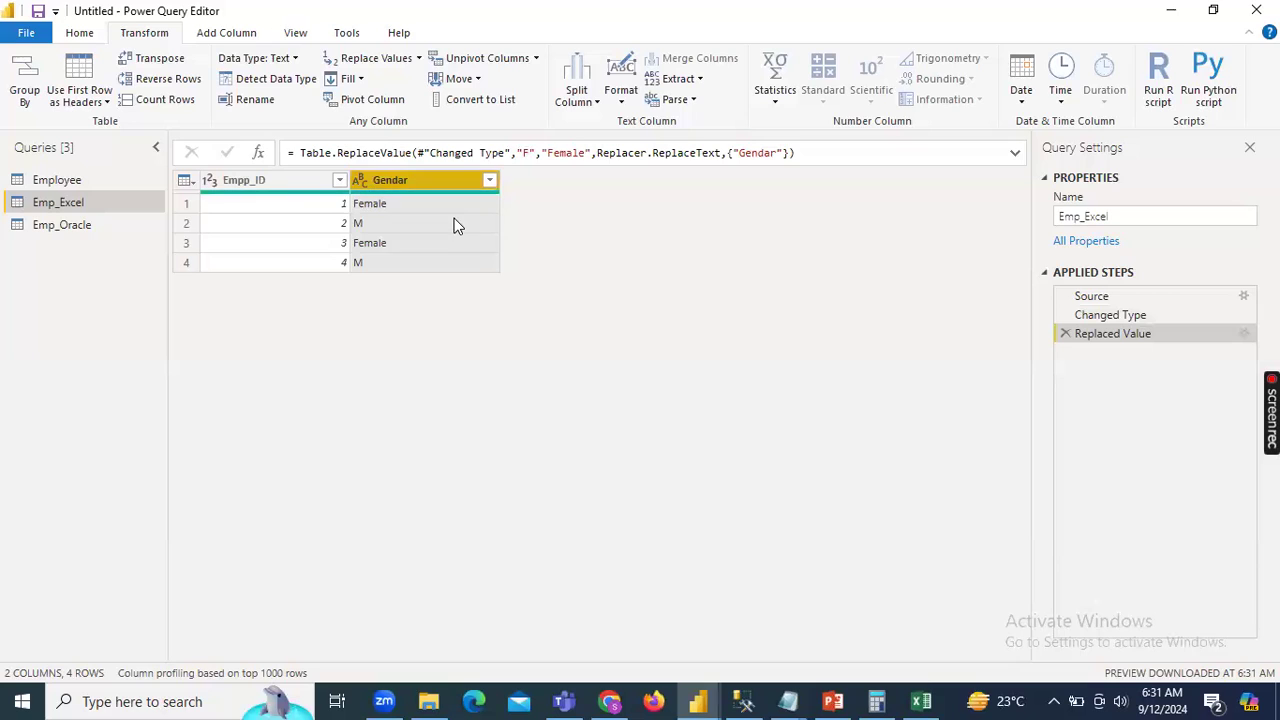
# Replace the value M with Male in the Gendar column of the Emp_Excel query.
pyautogui.click(455, 225)
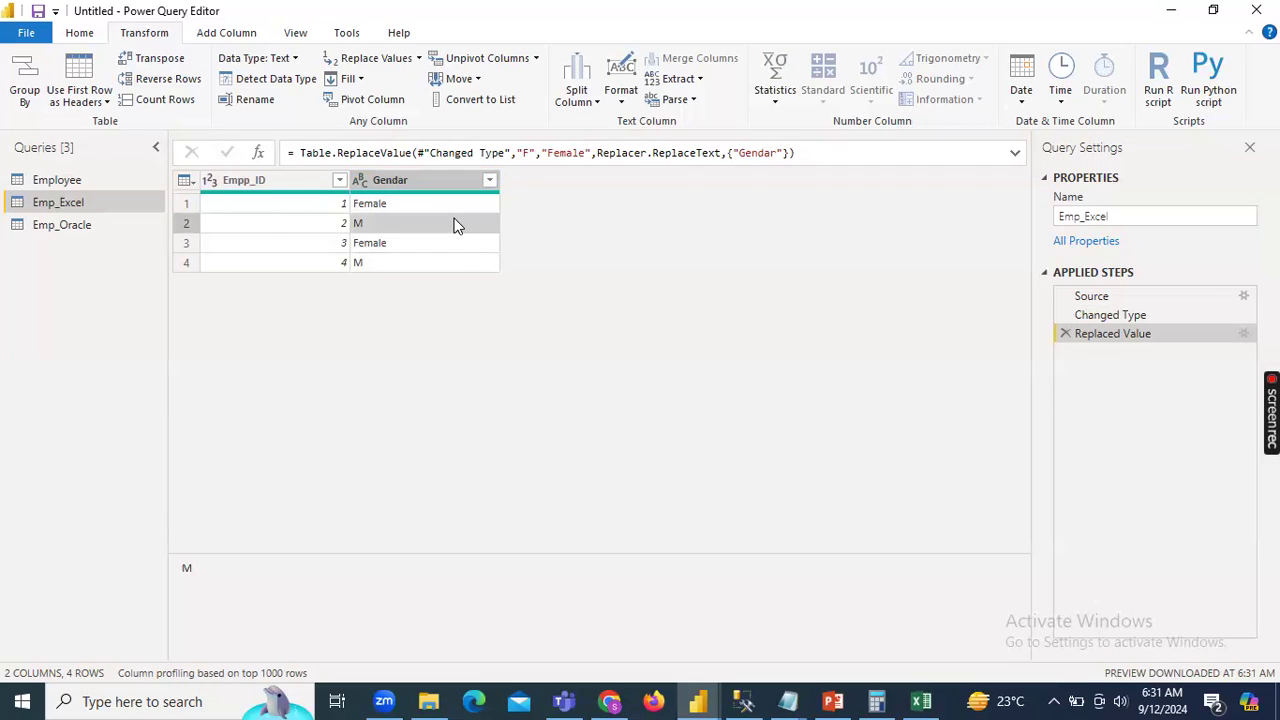
pyautogui.rightClick(455, 225)
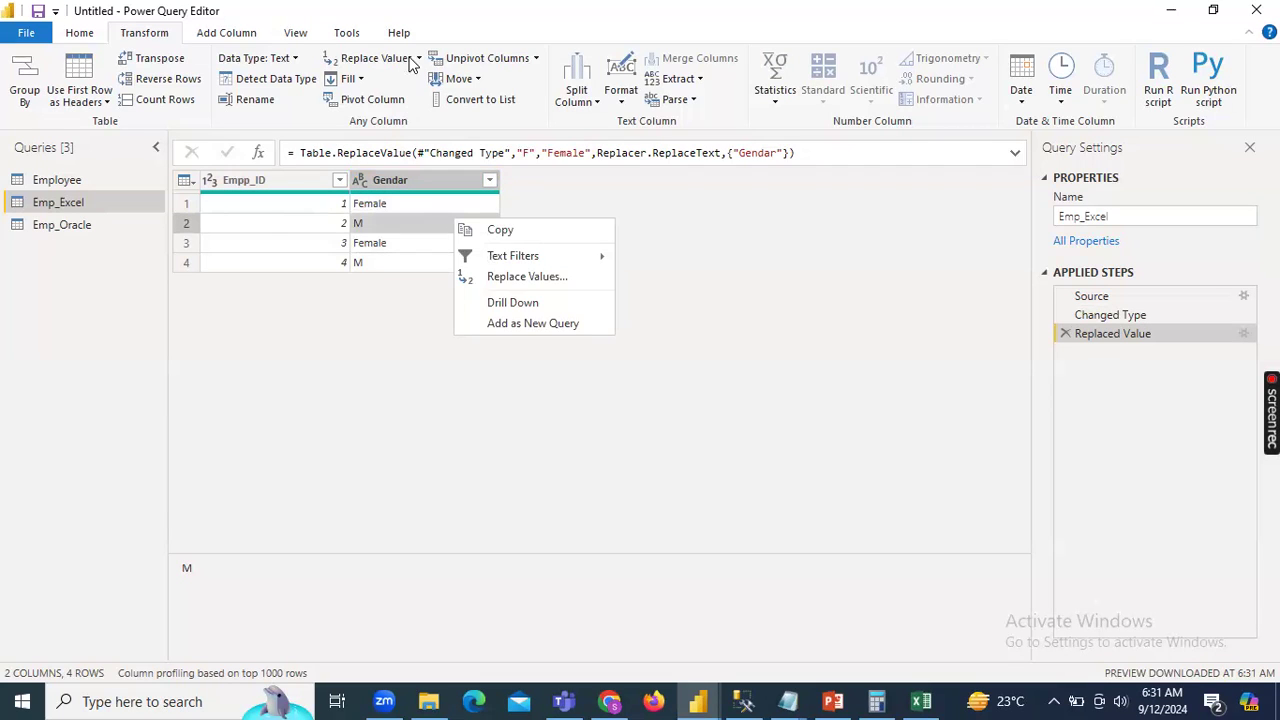
pyautogui.click(409, 58)
pyautogui.click(409, 56)
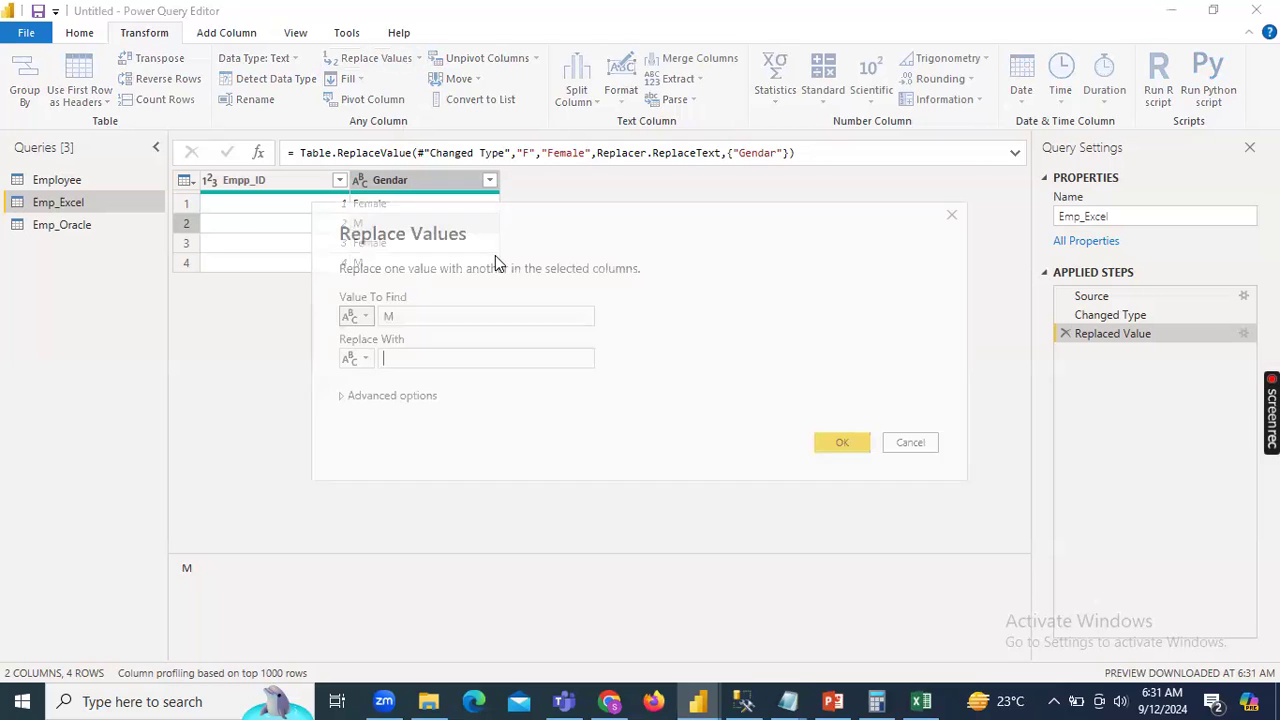
pyautogui.click(491, 357)
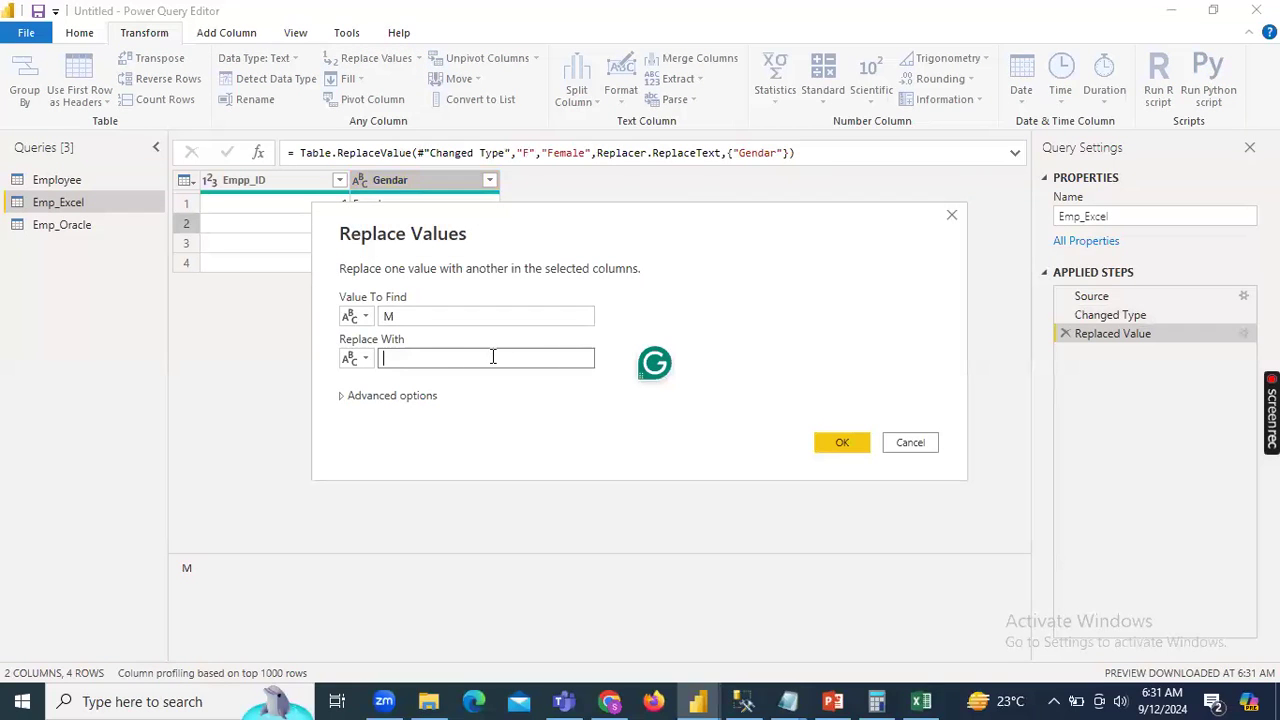
pyautogui.write('Male')
pyautogui.click(843, 441)
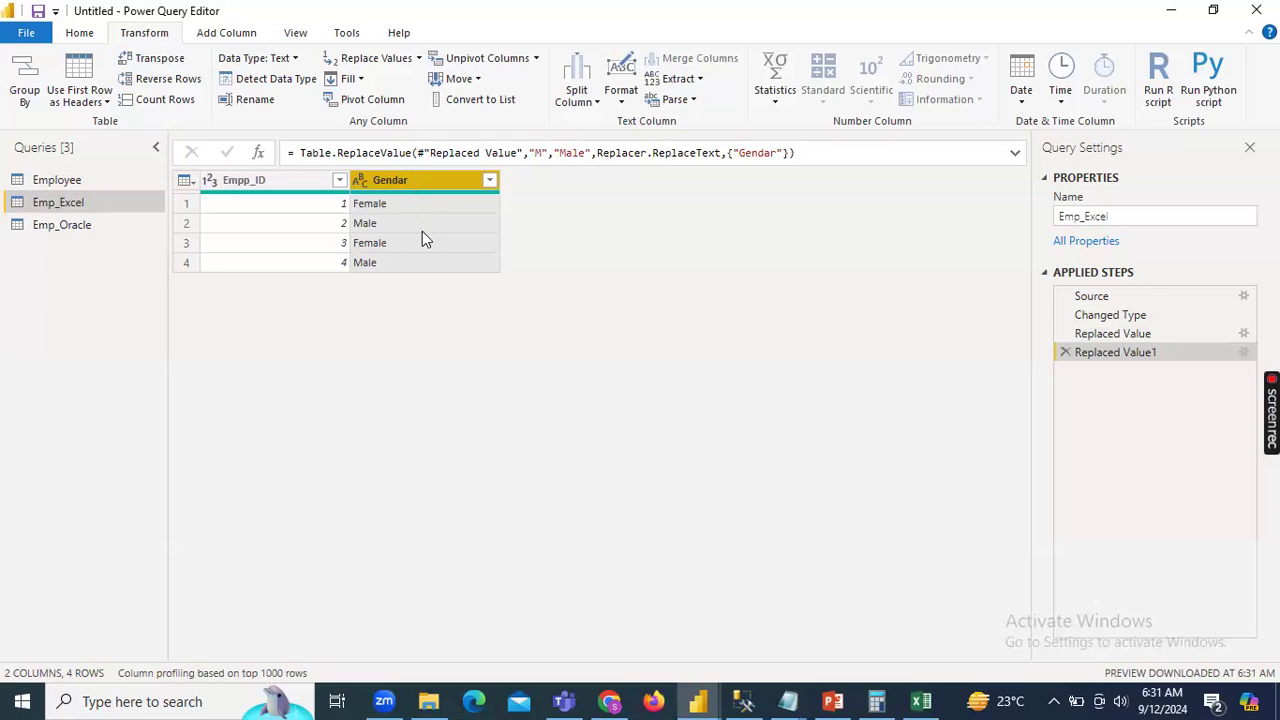
# Open the Emp_Oracle query and select its Gendar column.
pyautogui.click(84, 228)
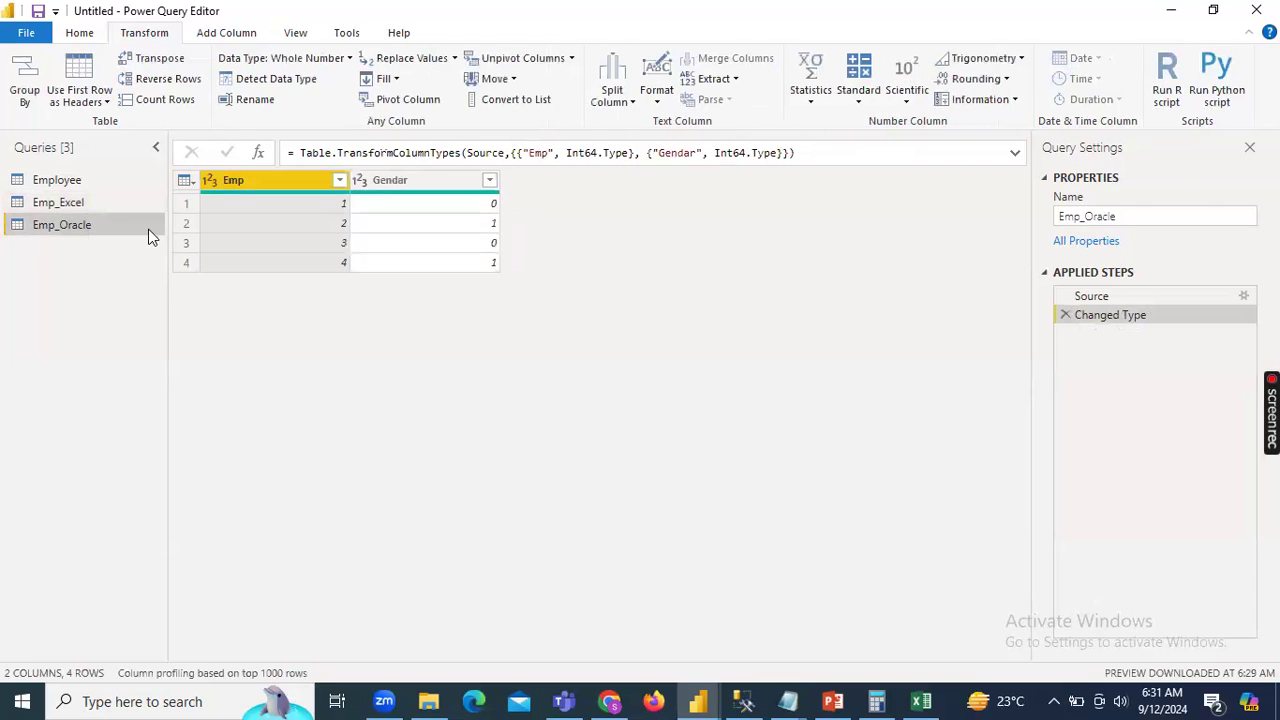
pyautogui.click(418, 190)
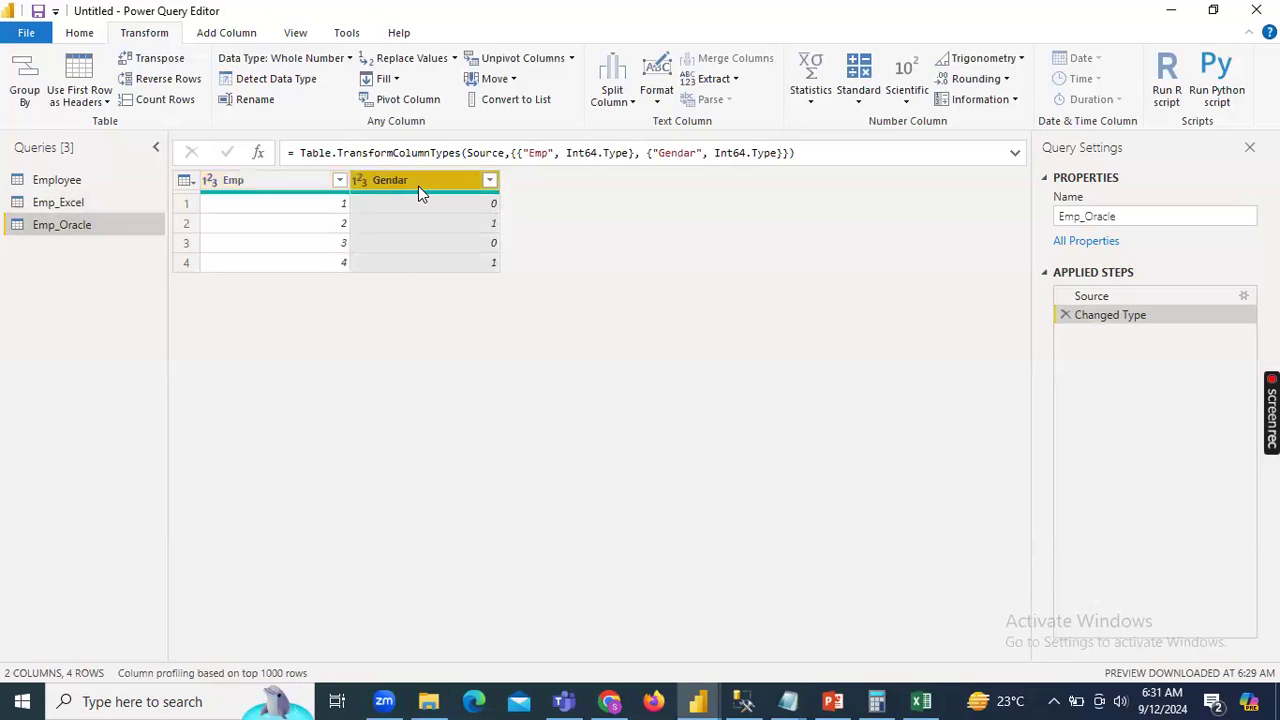
pyautogui.click(410, 57)
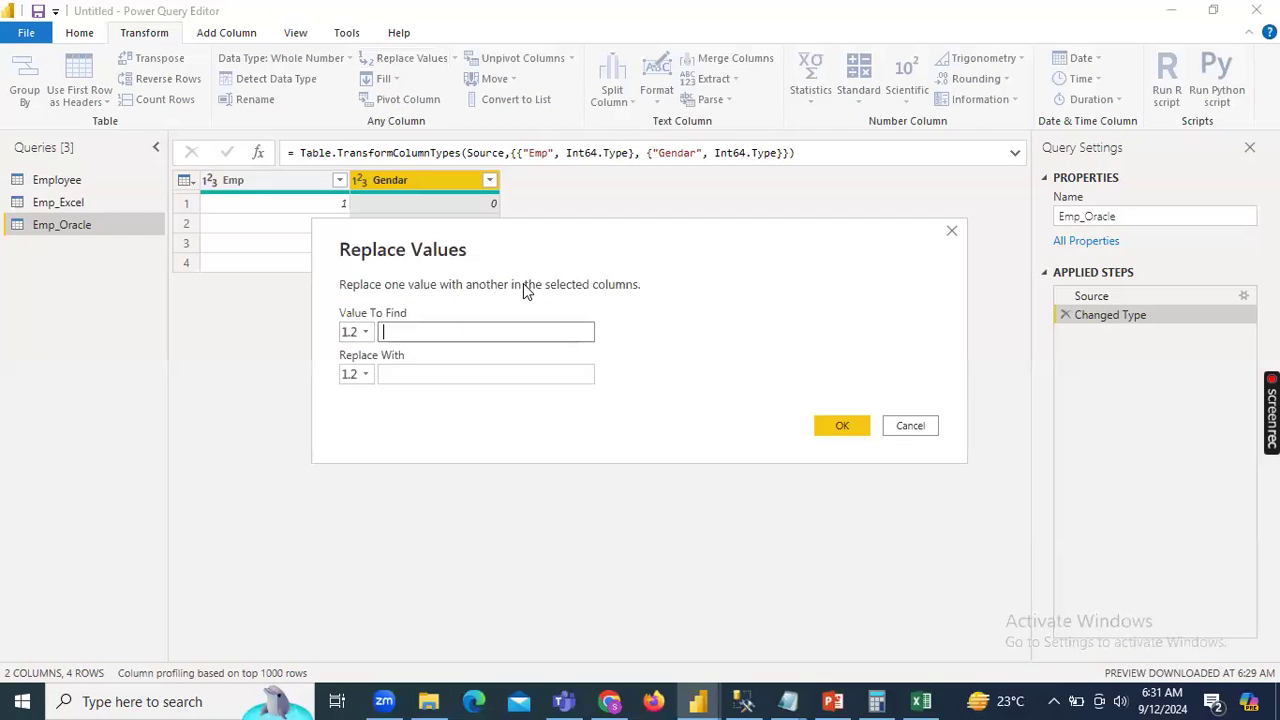
pyautogui.write('0')
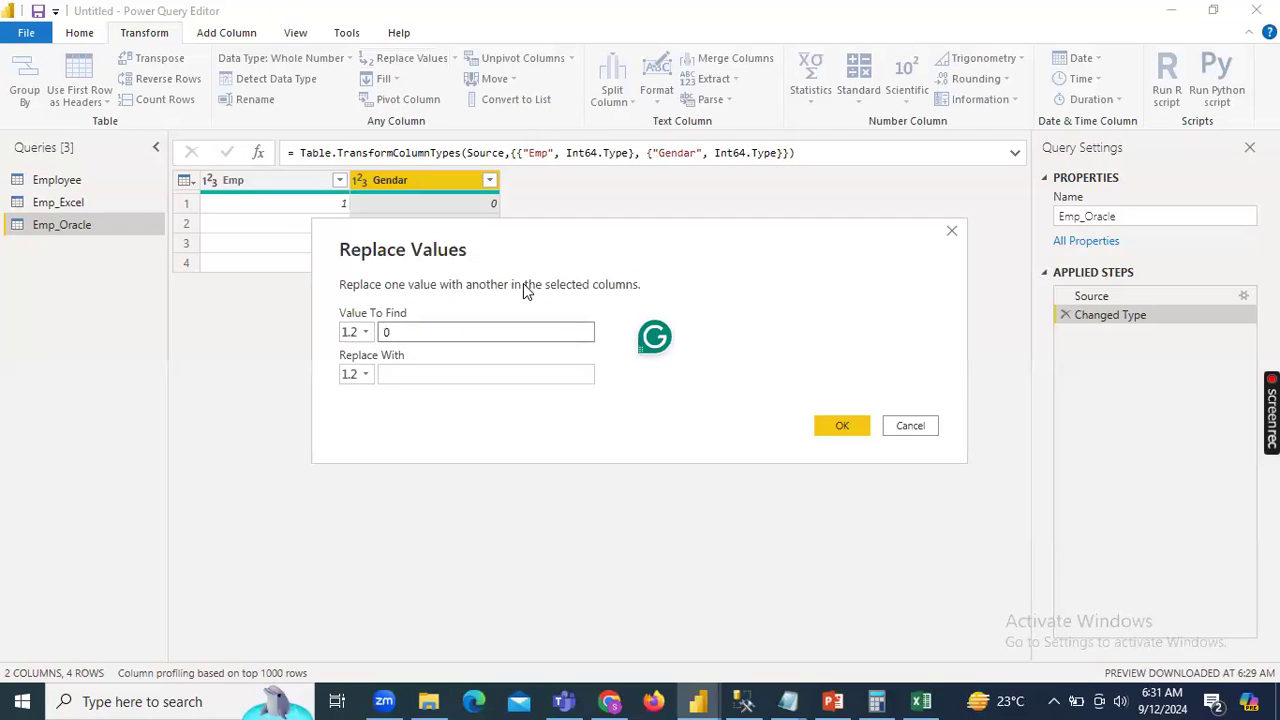
pyautogui.click(476, 374)
pyautogui.write('F')
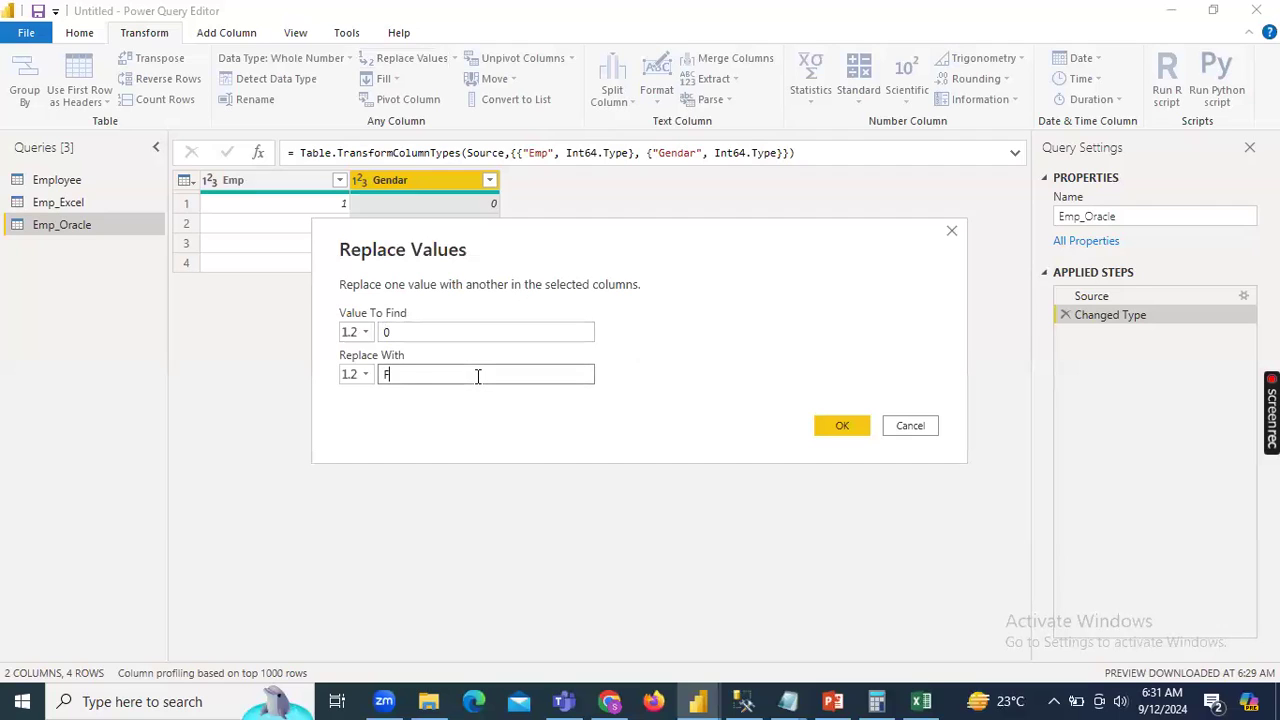
pyautogui.write('emale')
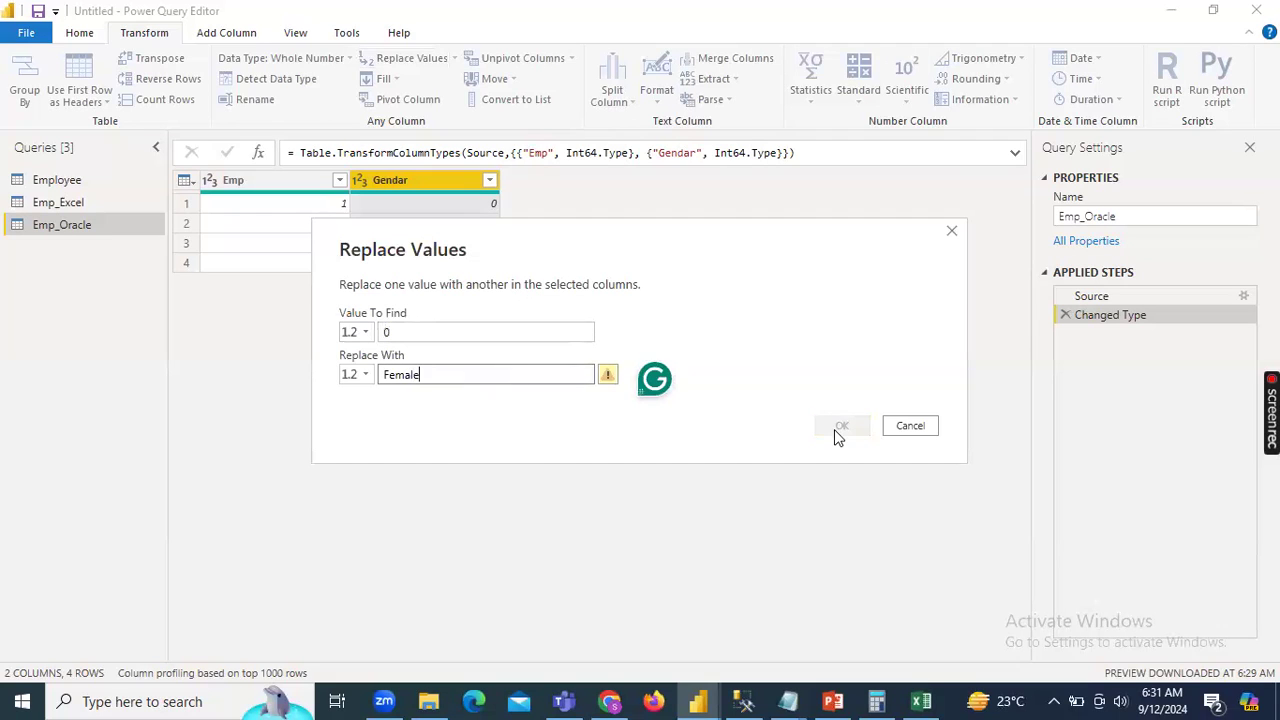
pyautogui.press('BackSpace')
pyautogui.press('BackSpace')
pyautogui.write('le')
pyautogui.click(354, 375)
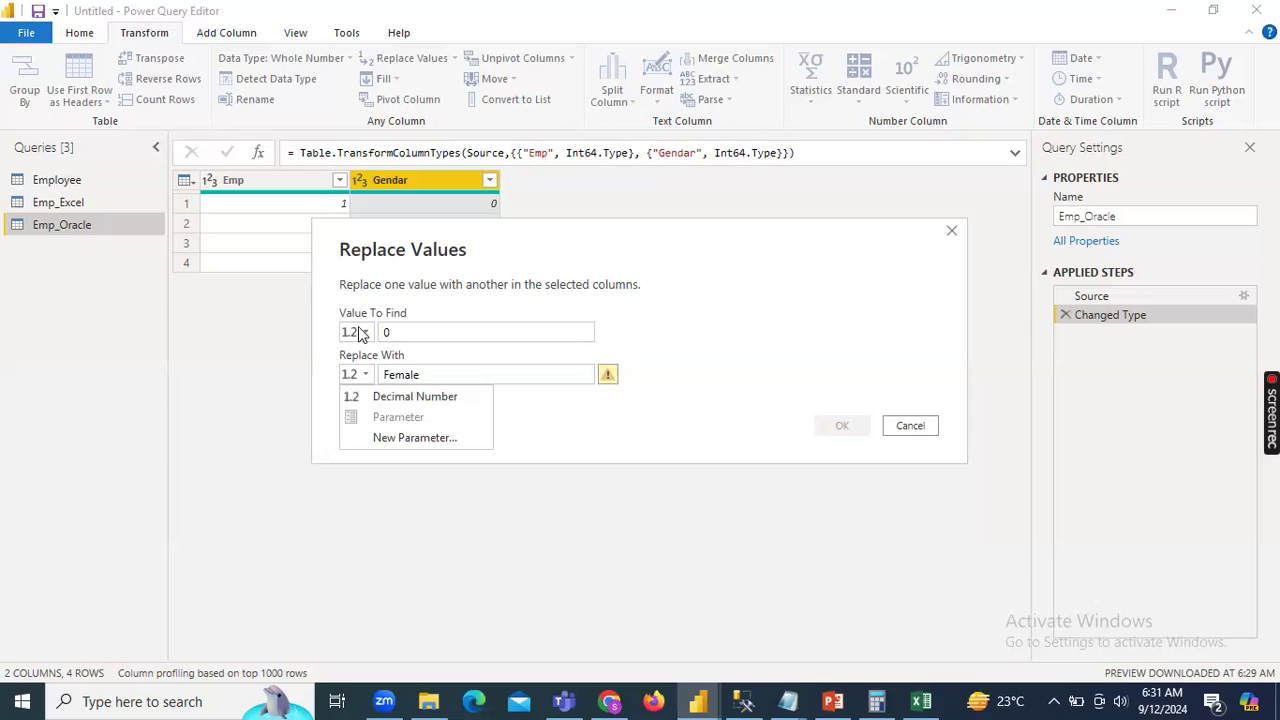
pyautogui.click(917, 432)
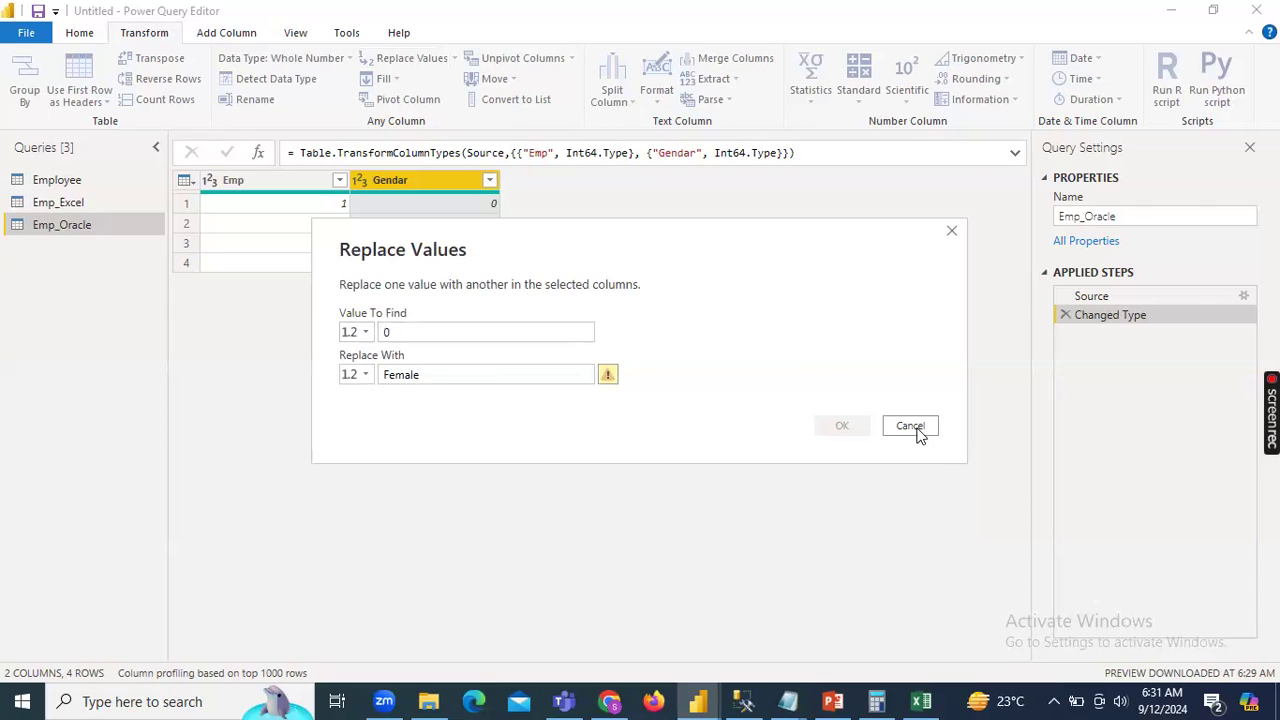
pyautogui.click(917, 432)
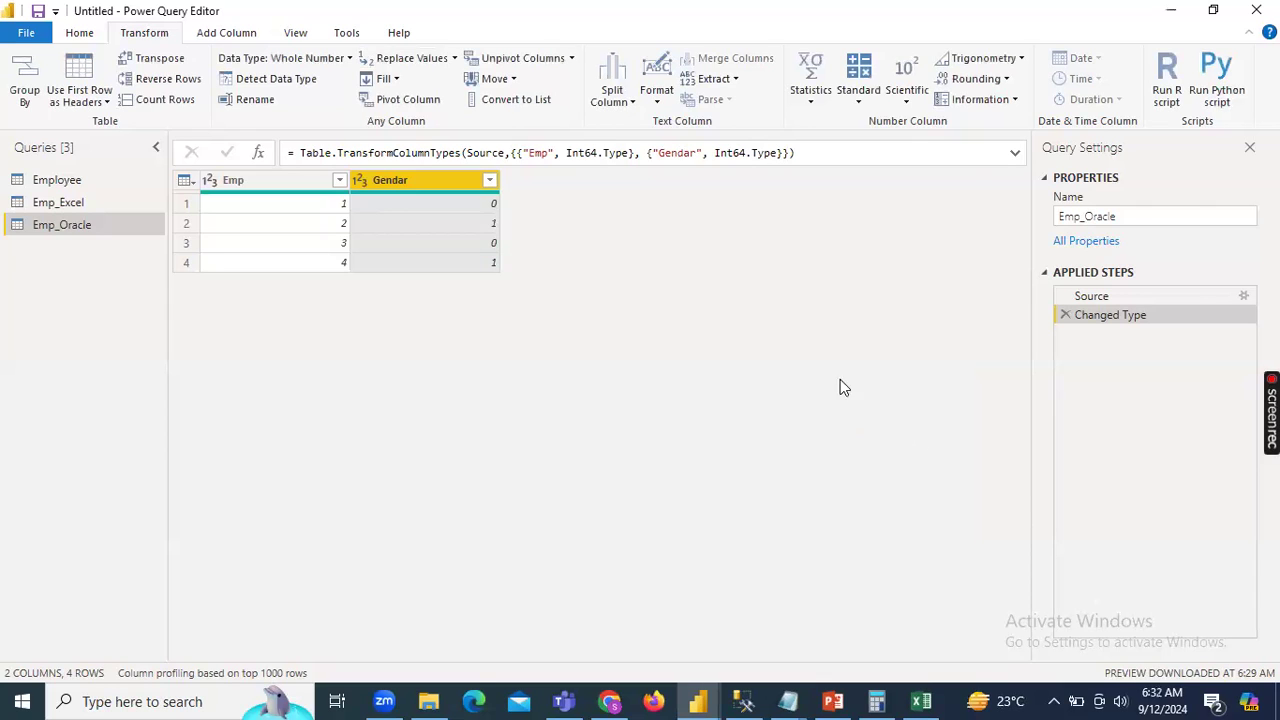
# Change the Emp_Oracle Gendar column's data type to Text, replacing the current type conversion.
pyautogui.click(360, 179)
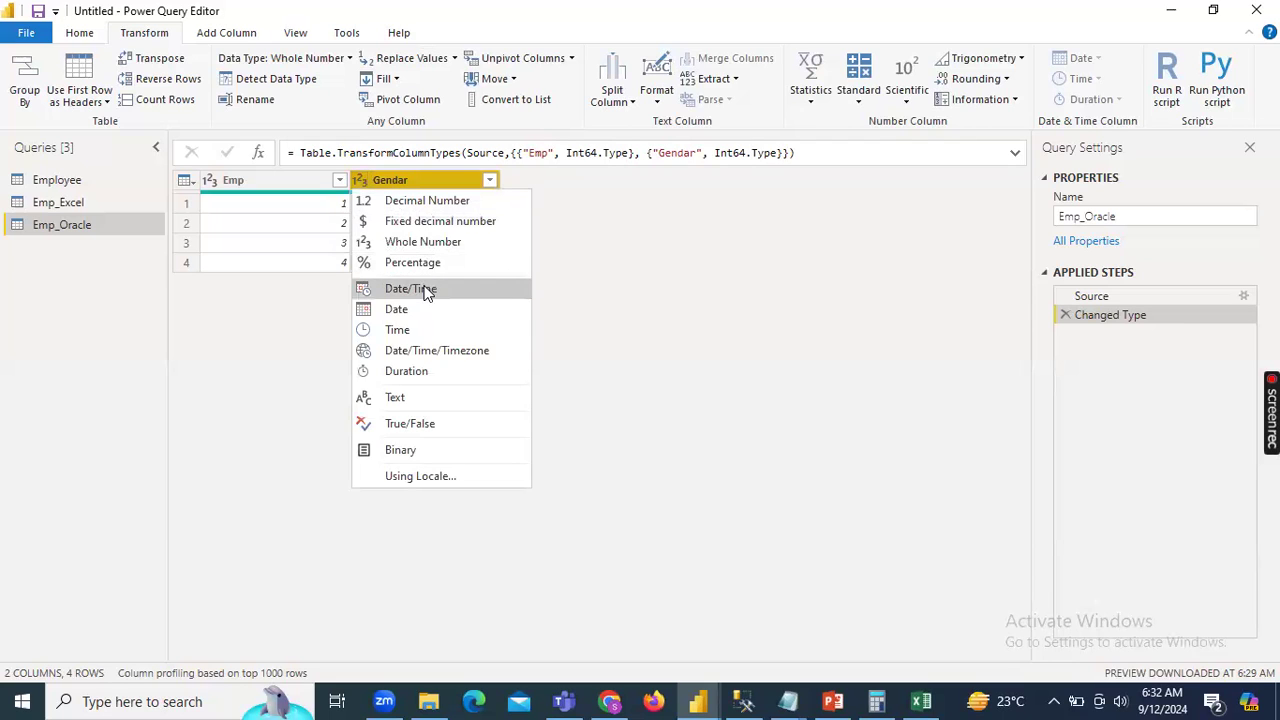
pyautogui.click(425, 398)
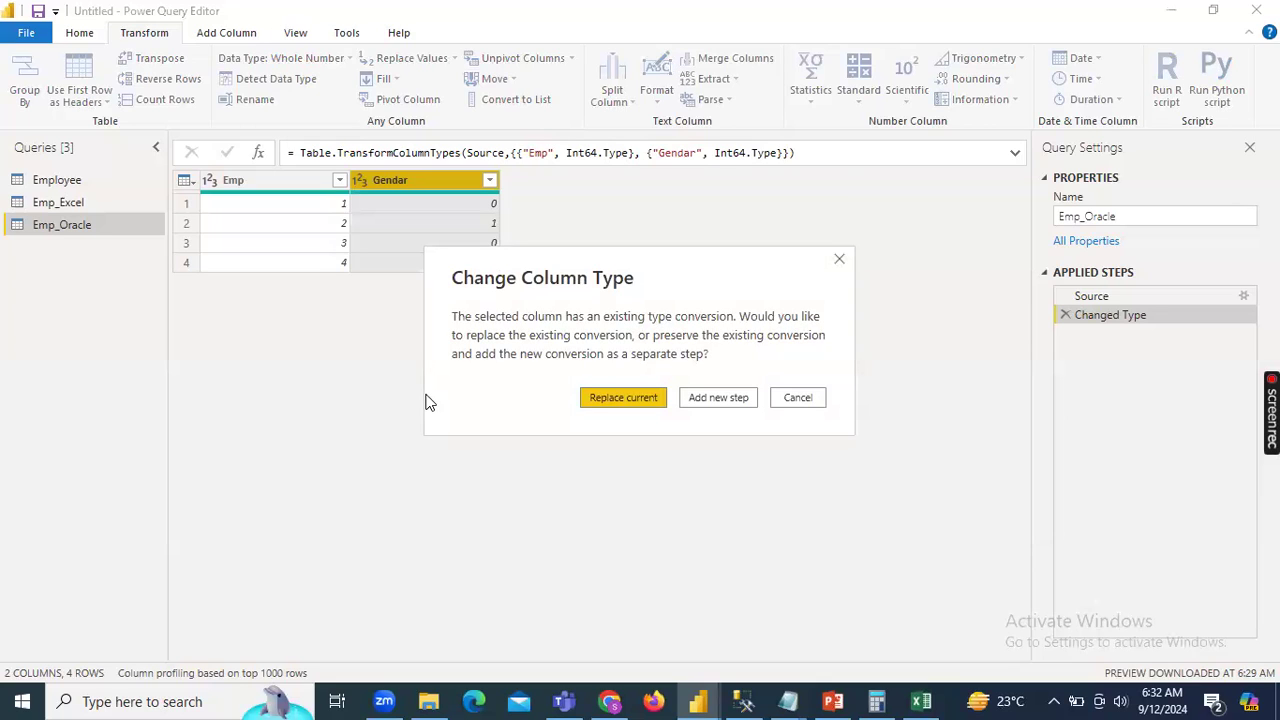
pyautogui.click(594, 399)
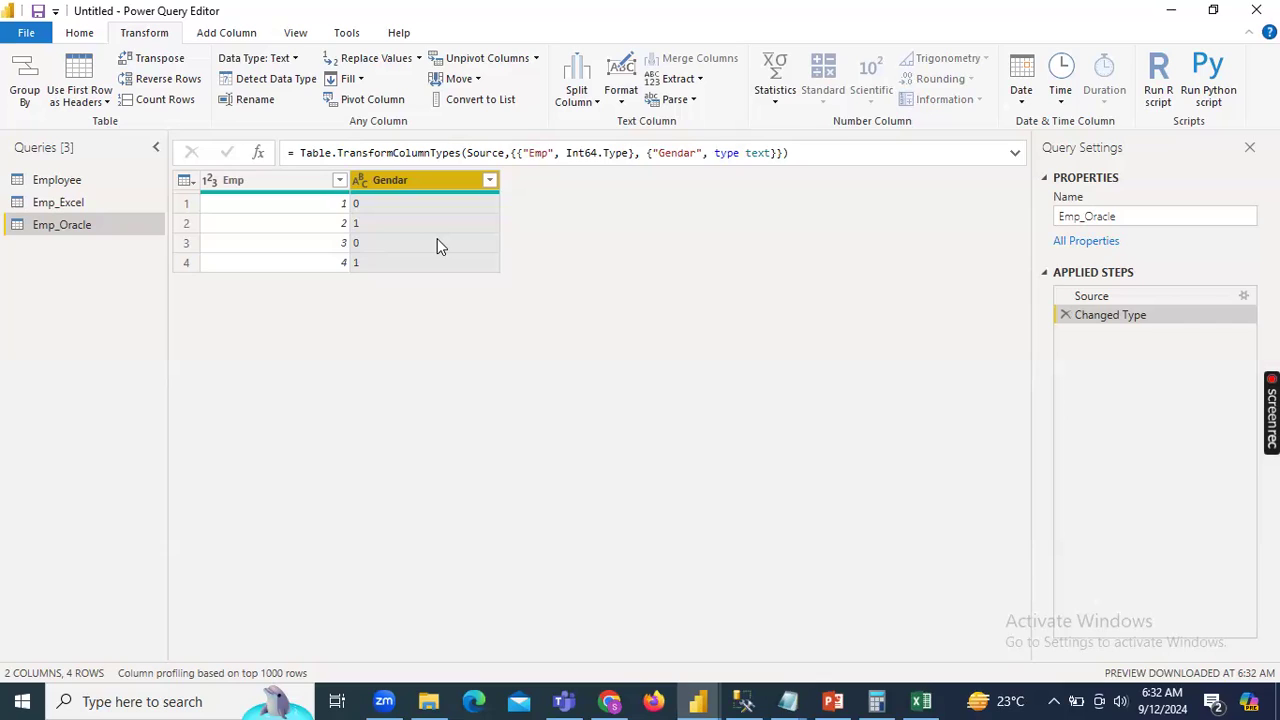
# Replace the value 0 with Female in the Gendar column of the Emp_Oracle query.
pyautogui.click(401, 207)
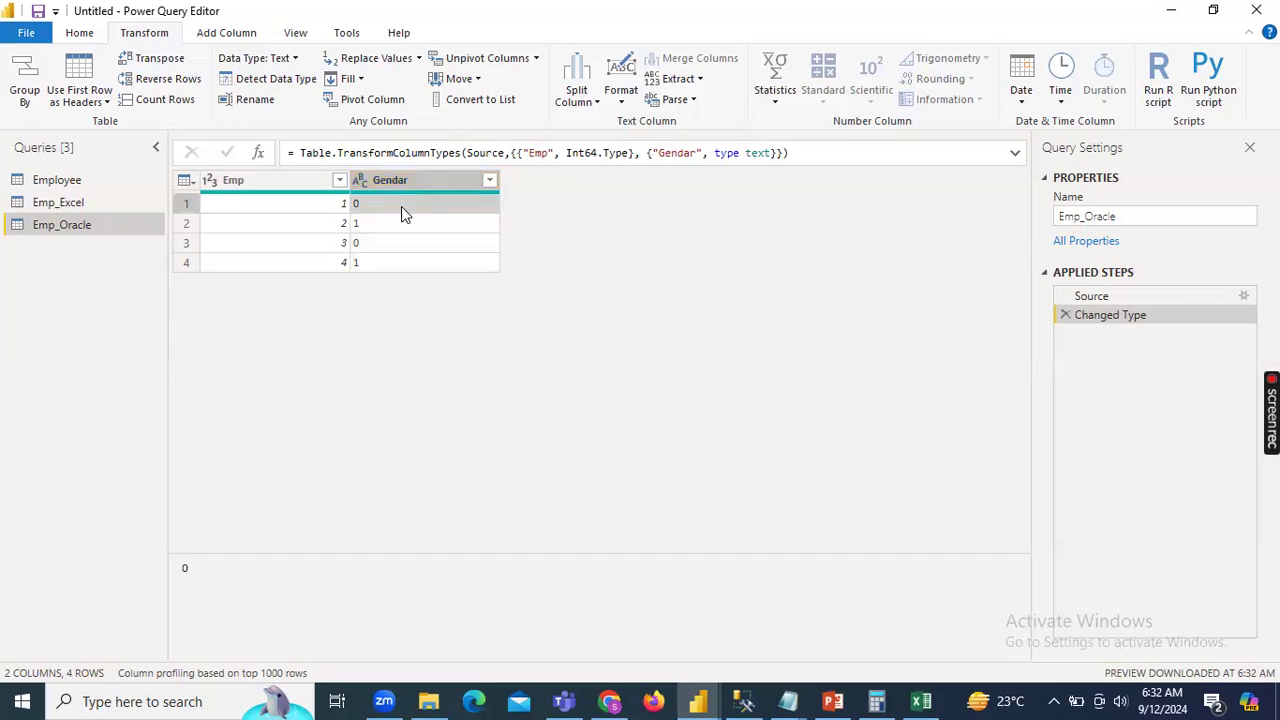
pyautogui.click(397, 183)
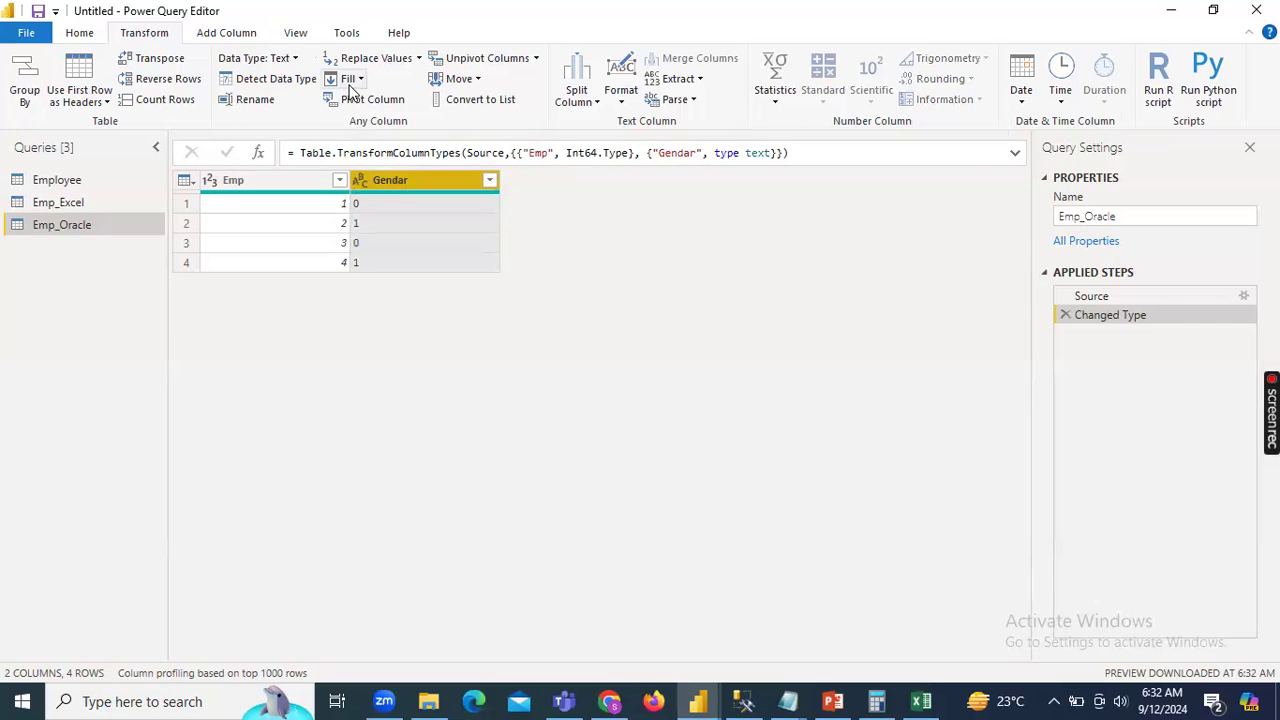
pyautogui.click(370, 60)
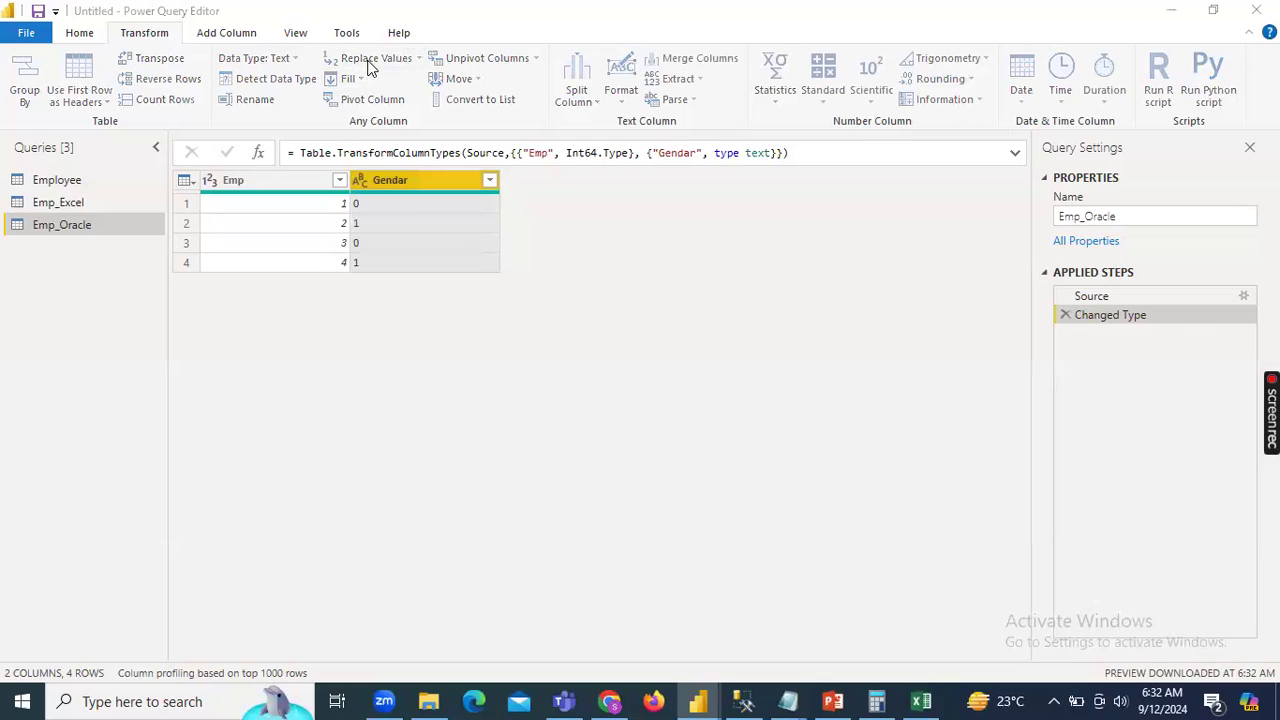
pyautogui.write('0')
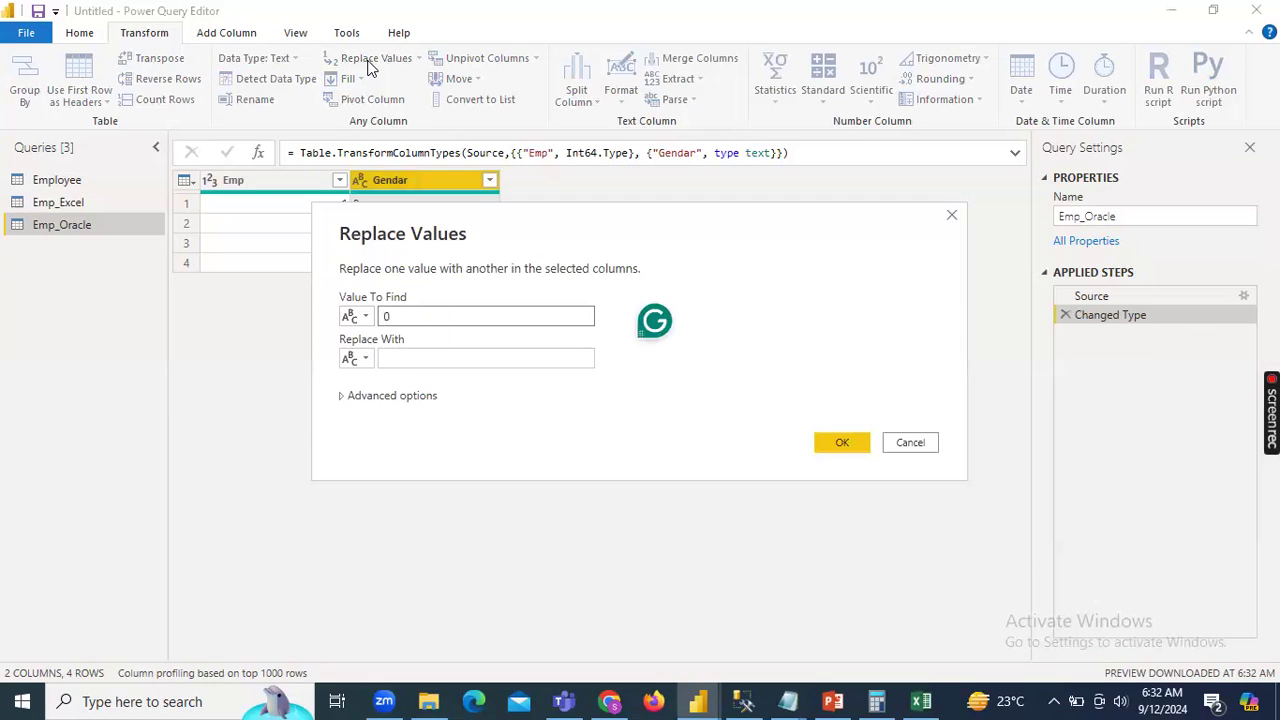
pyautogui.click(466, 362)
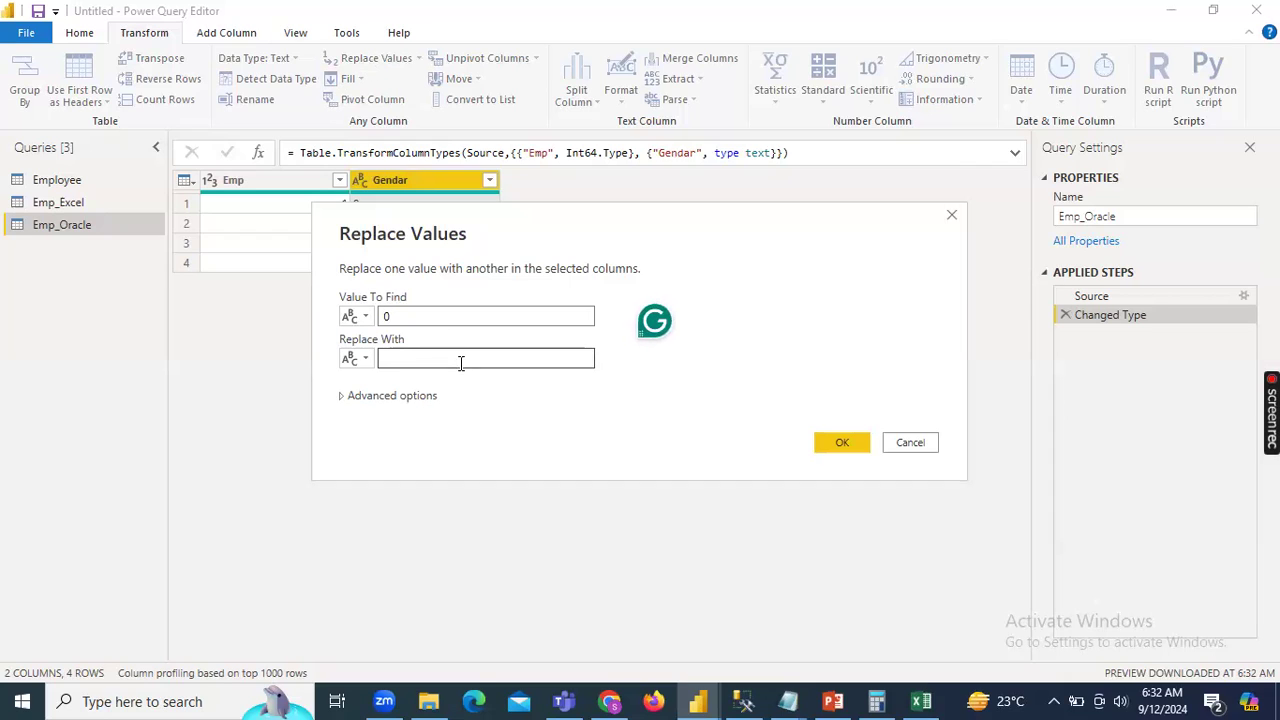
pyautogui.write('Female')
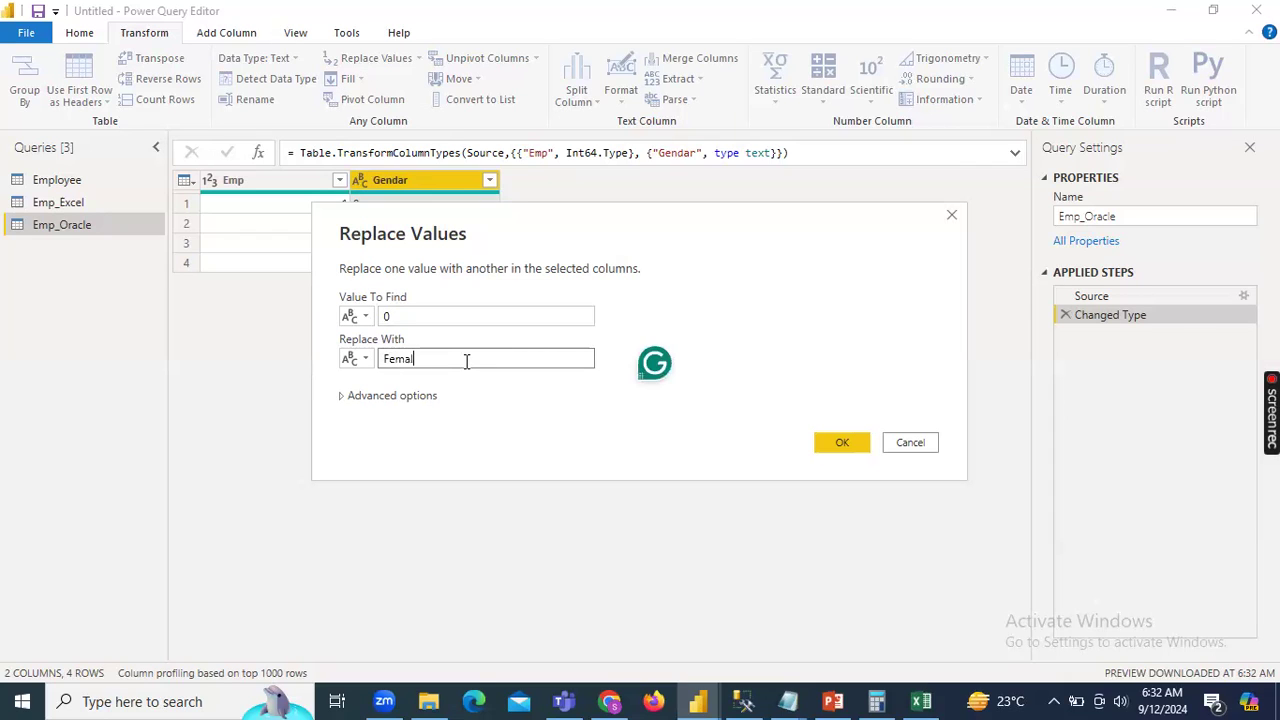
pyautogui.click(829, 447)
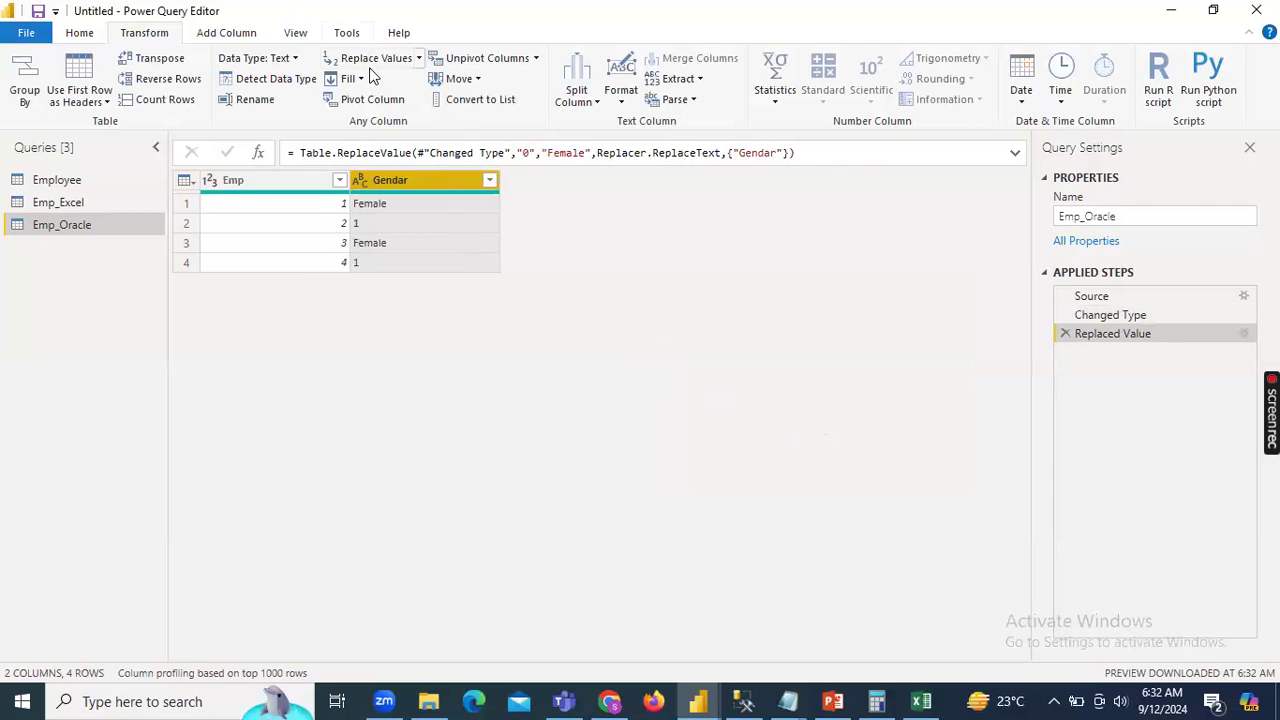
# Replace the value 1 with Male in the Gendar column of the Emp_Oracle query.
pyautogui.click(387, 60)
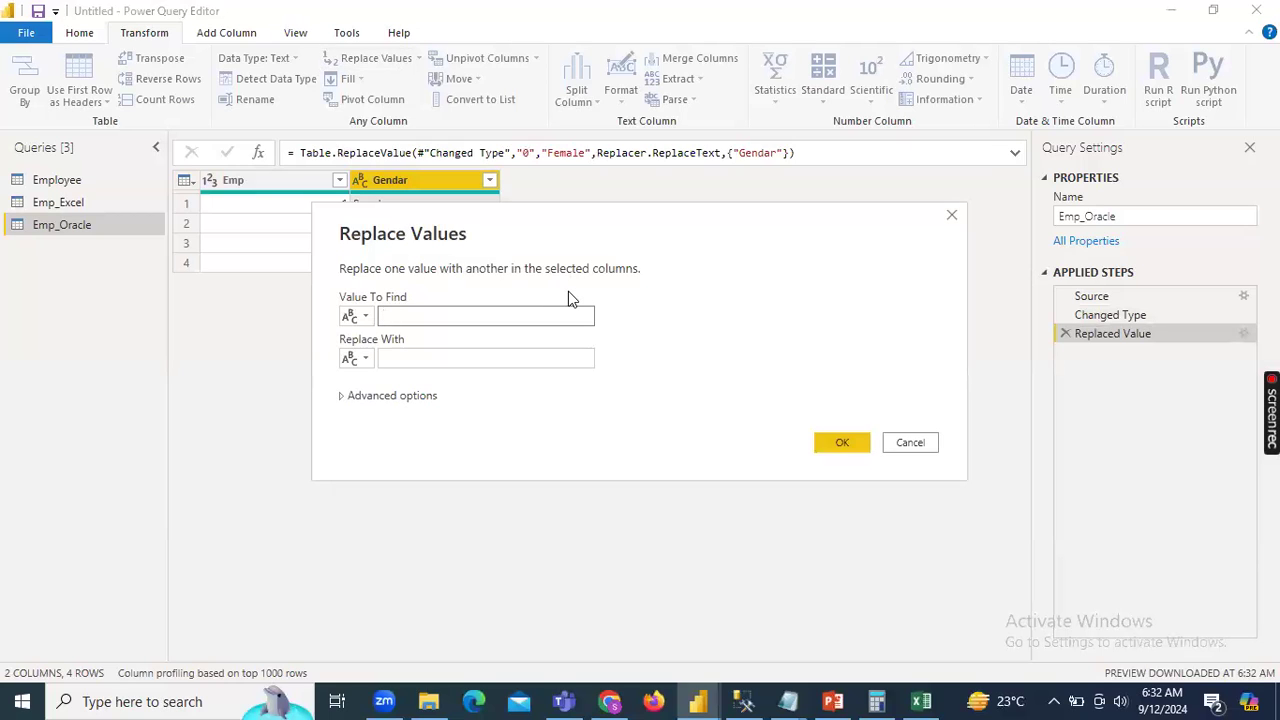
pyautogui.write('M')
pyautogui.click(546, 363)
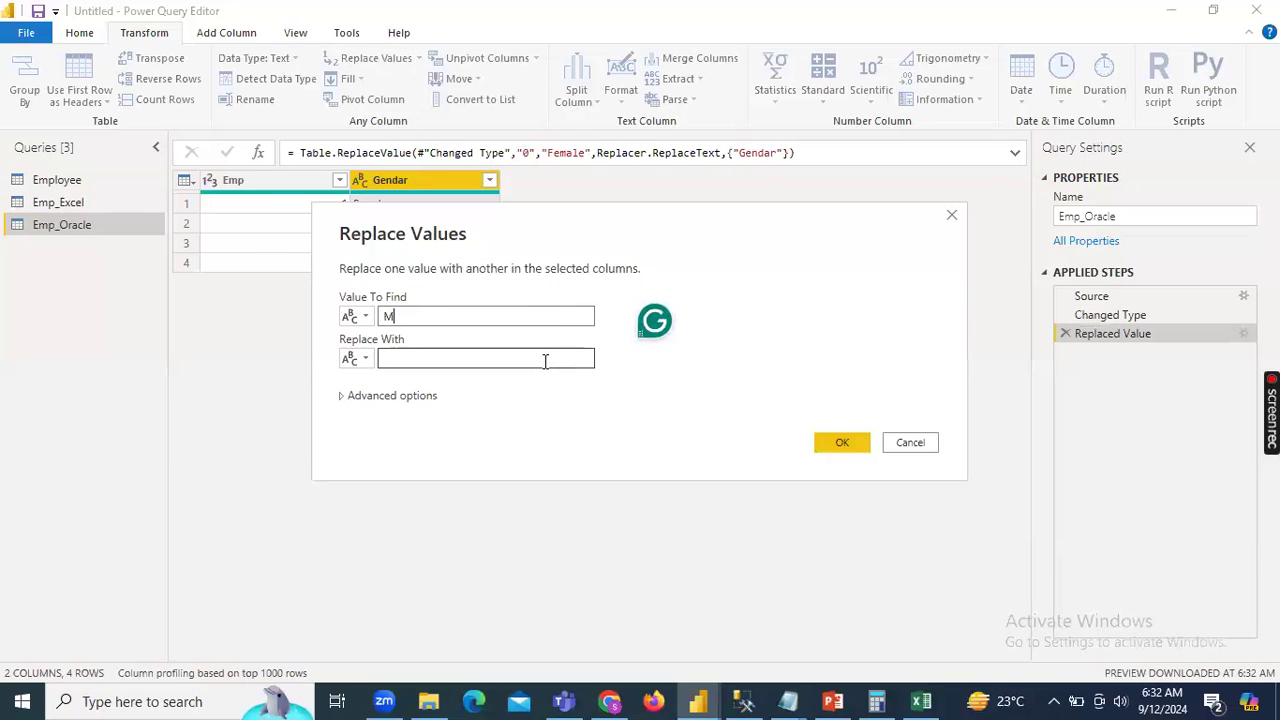
pyautogui.doubleClick(550, 316)
pyautogui.press('BackSpace')
pyautogui.write('1')
pyautogui.click(519, 365)
pyautogui.write('Male')
pyautogui.click(826, 442)
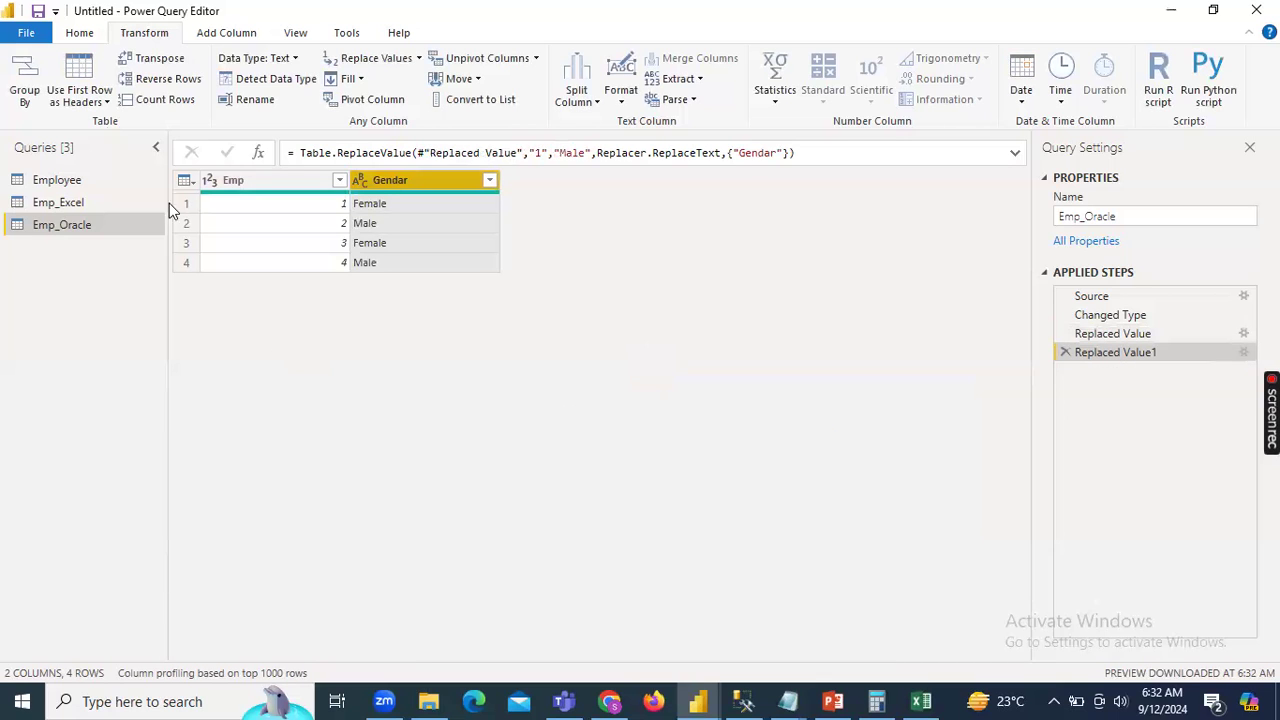
# Append Emp_Excel as first table and Emp_Oracle as second table into a new query, and select its Emp column.
pyautogui.click(90, 208)
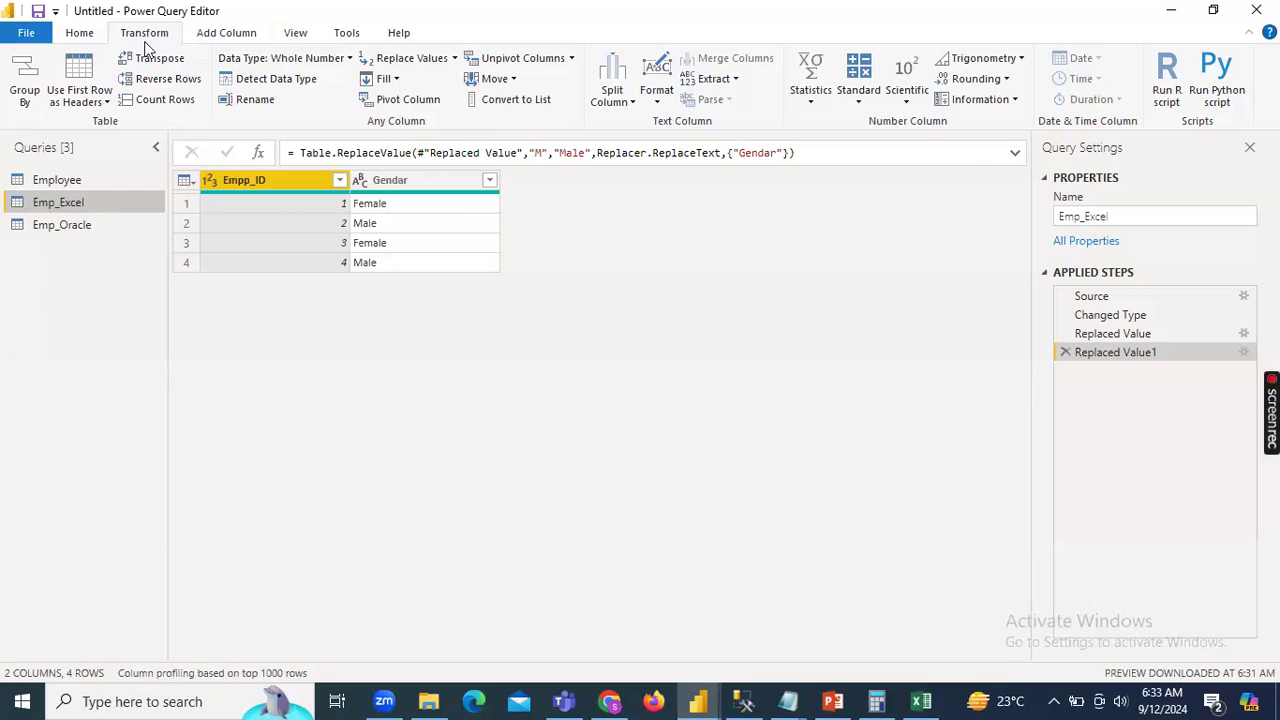
pyautogui.click(82, 34)
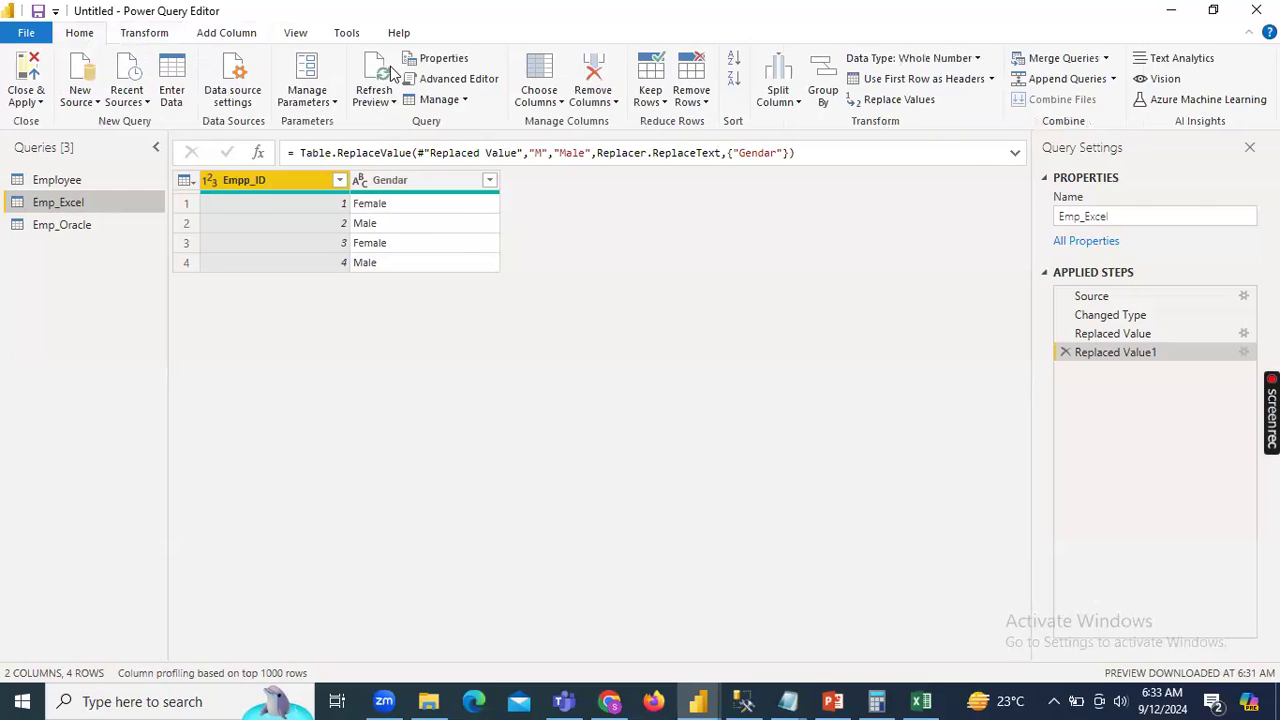
pyautogui.click(1113, 83)
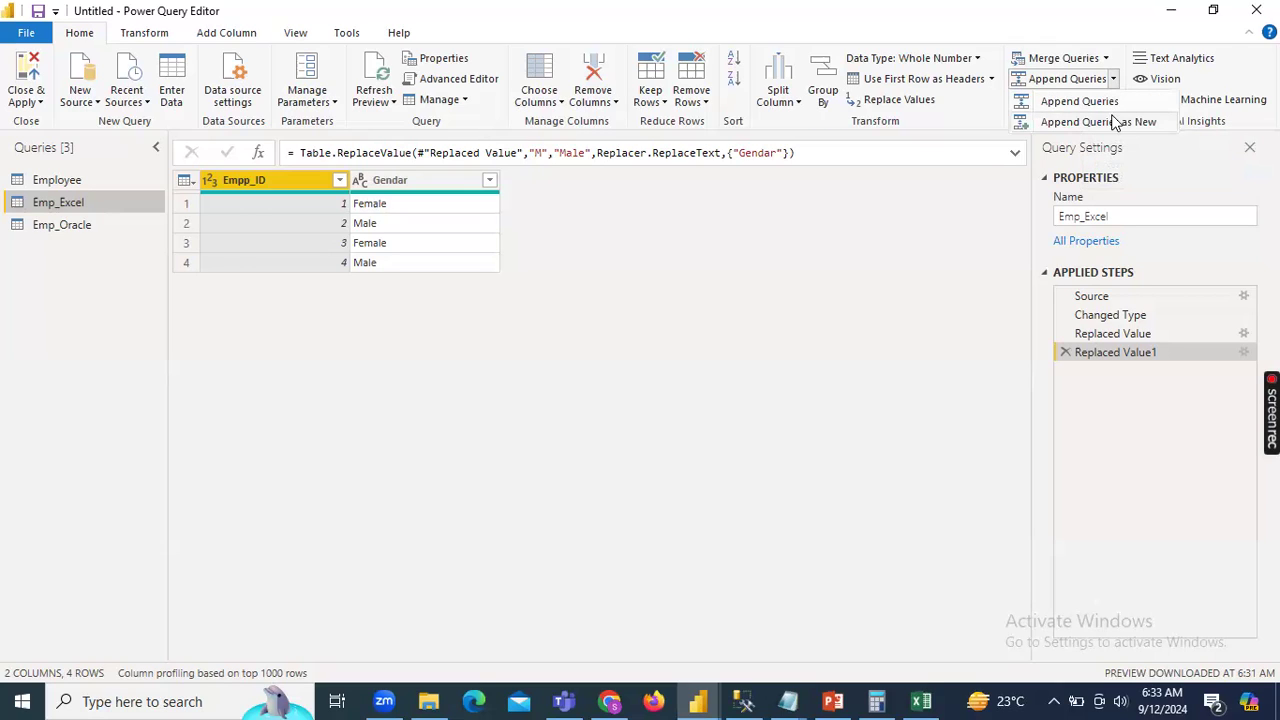
pyautogui.click(1113, 120)
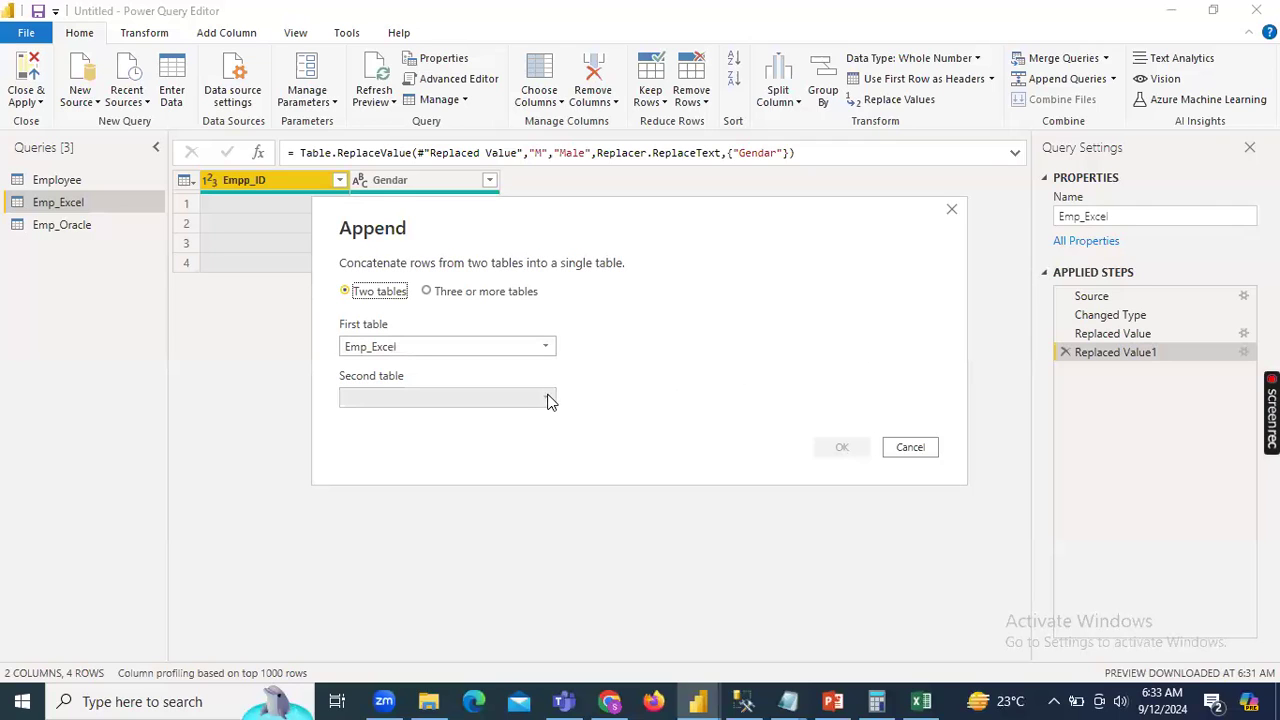
pyautogui.click(460, 398)
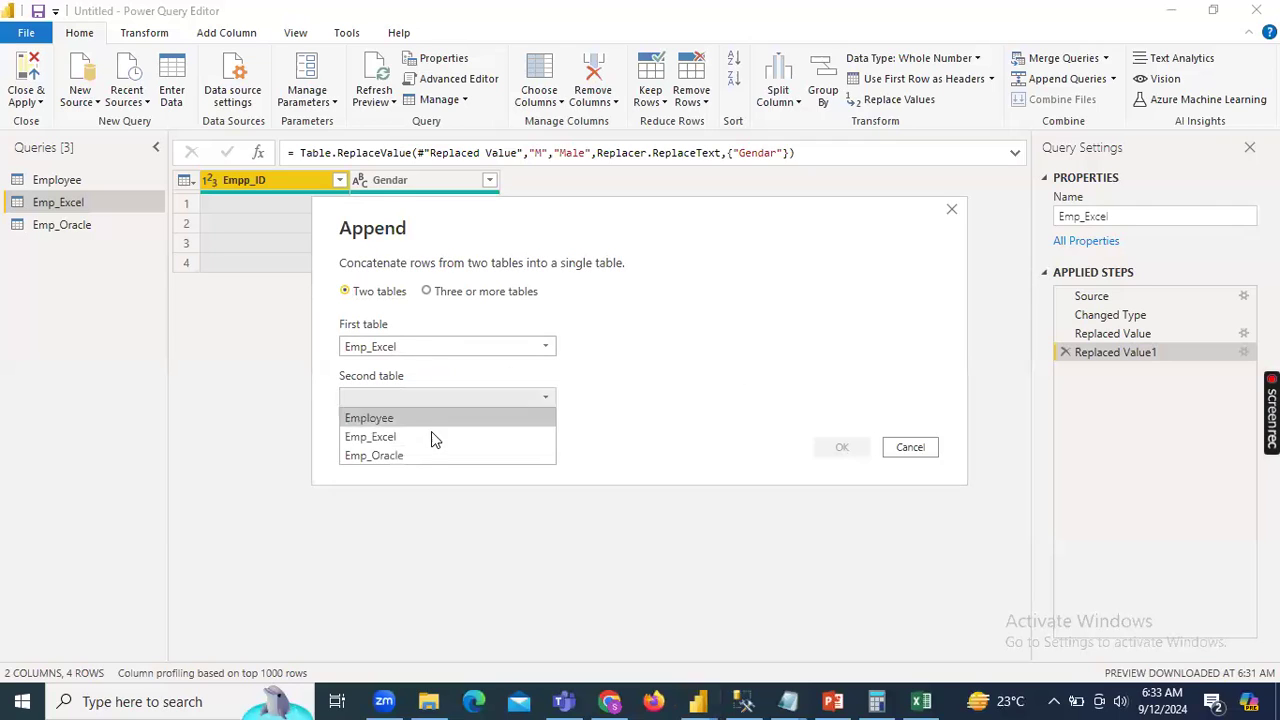
pyautogui.click(435, 456)
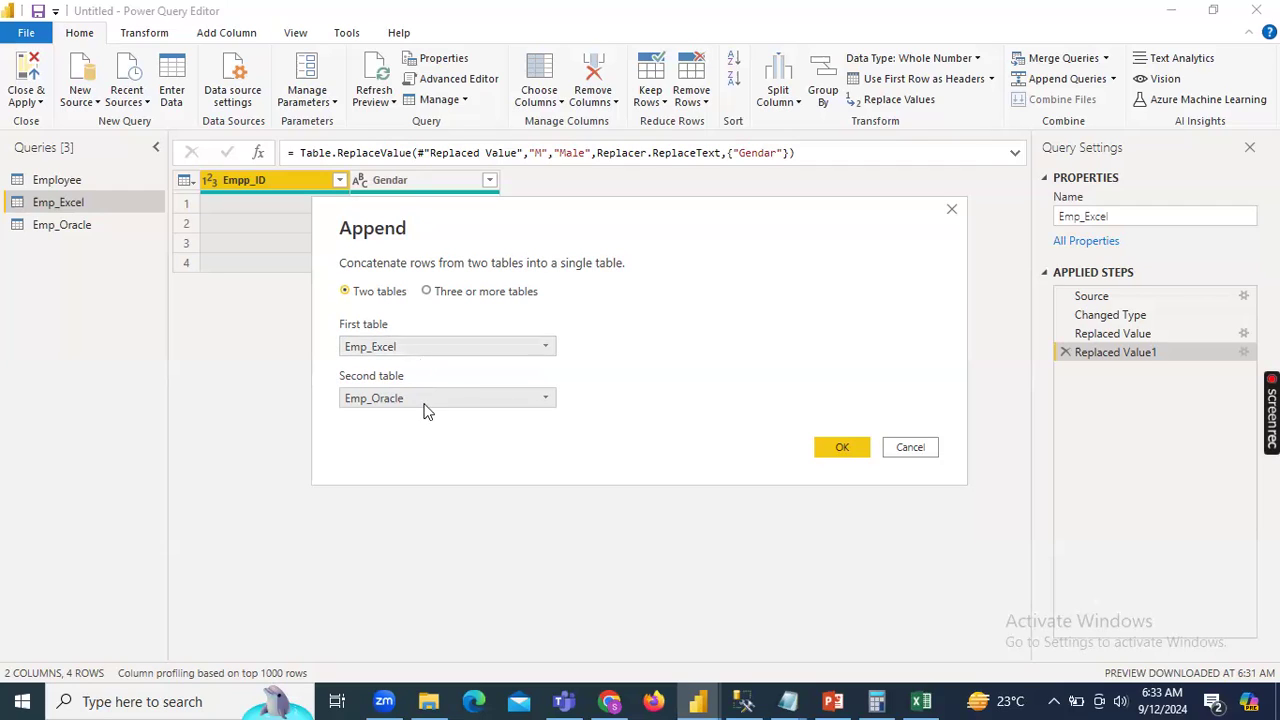
pyautogui.click(830, 449)
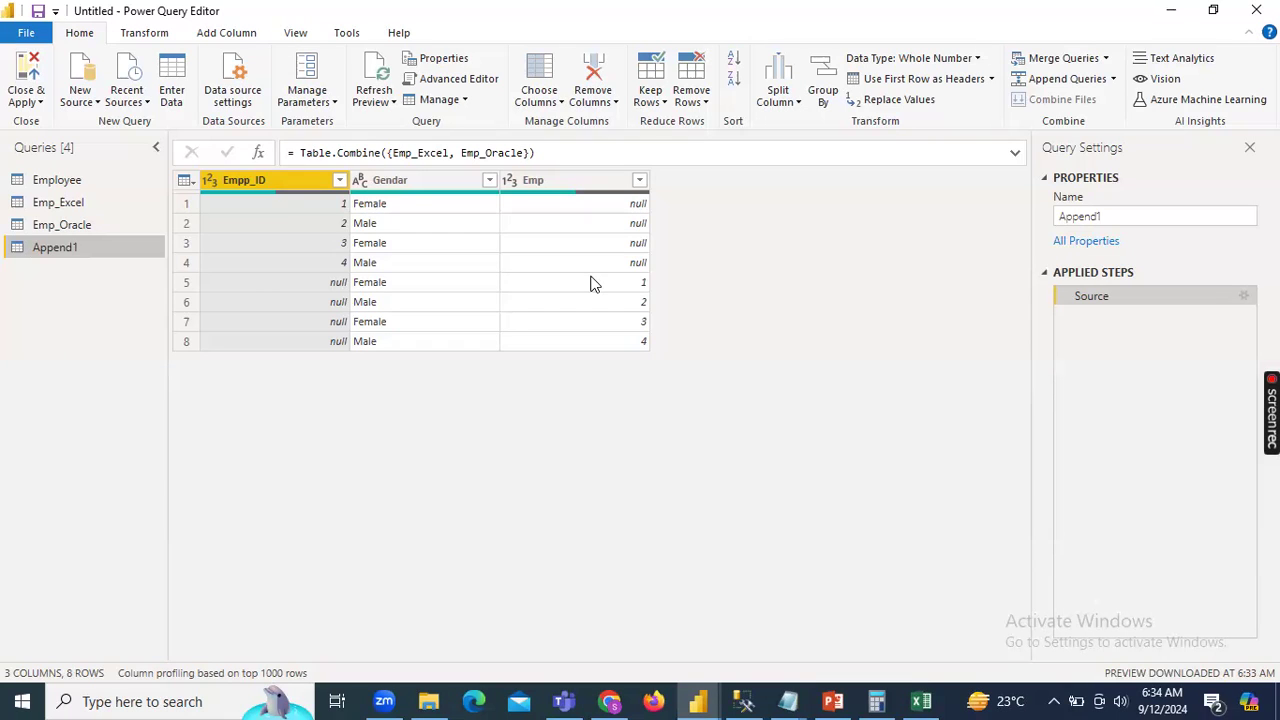
pyautogui.click(532, 180)
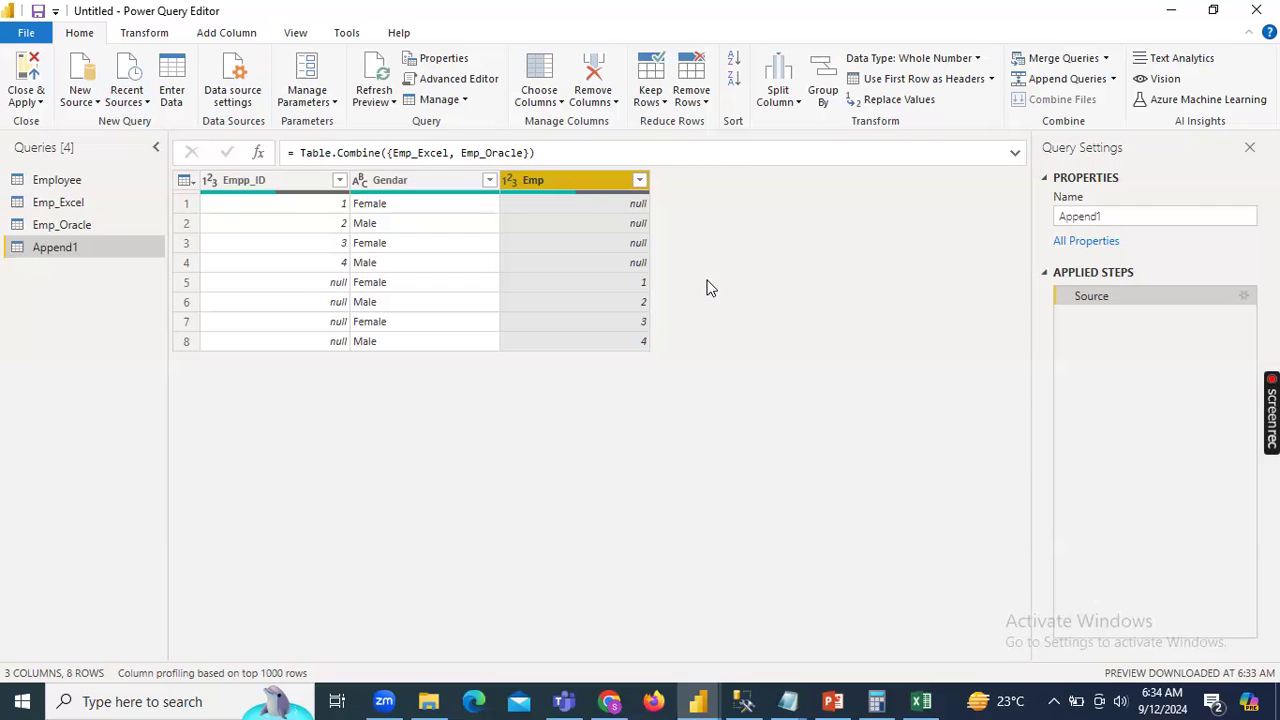
# Rename the Emp column of the Emp_Oracle query to Empp_ID, matching the ID column name used in Emp_Excel.
pyautogui.click(42, 204)
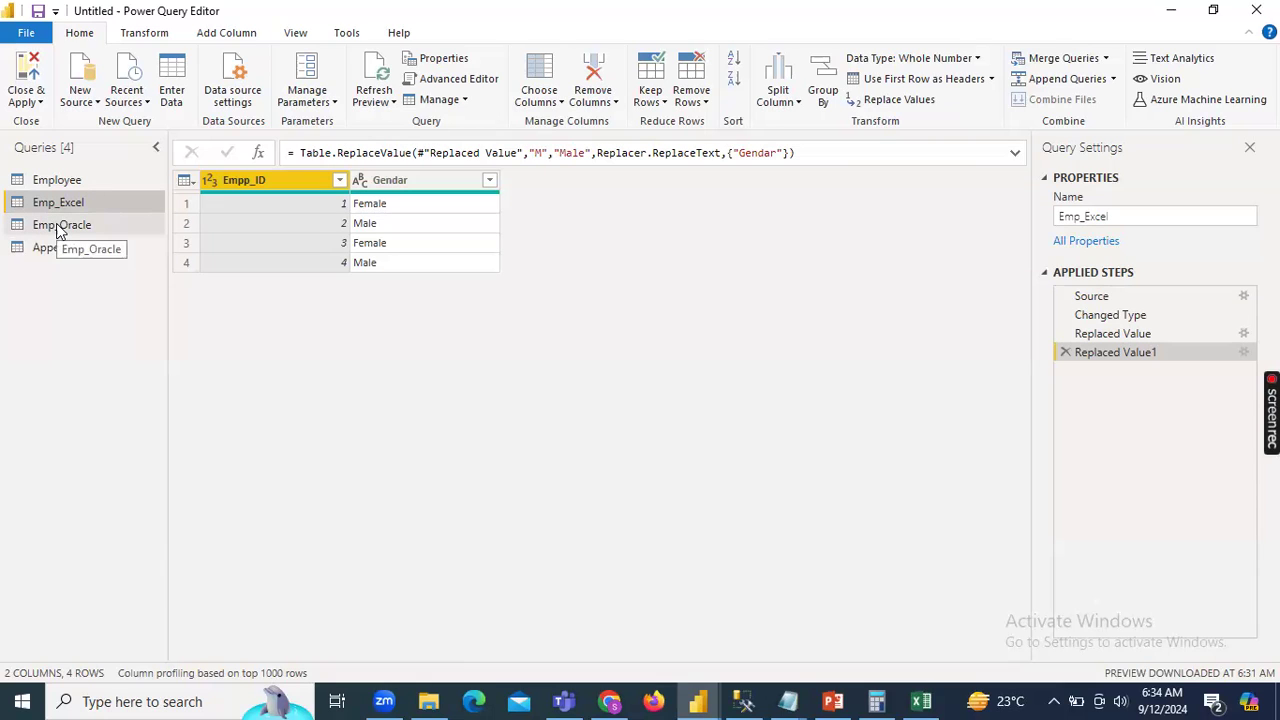
pyautogui.click(62, 230)
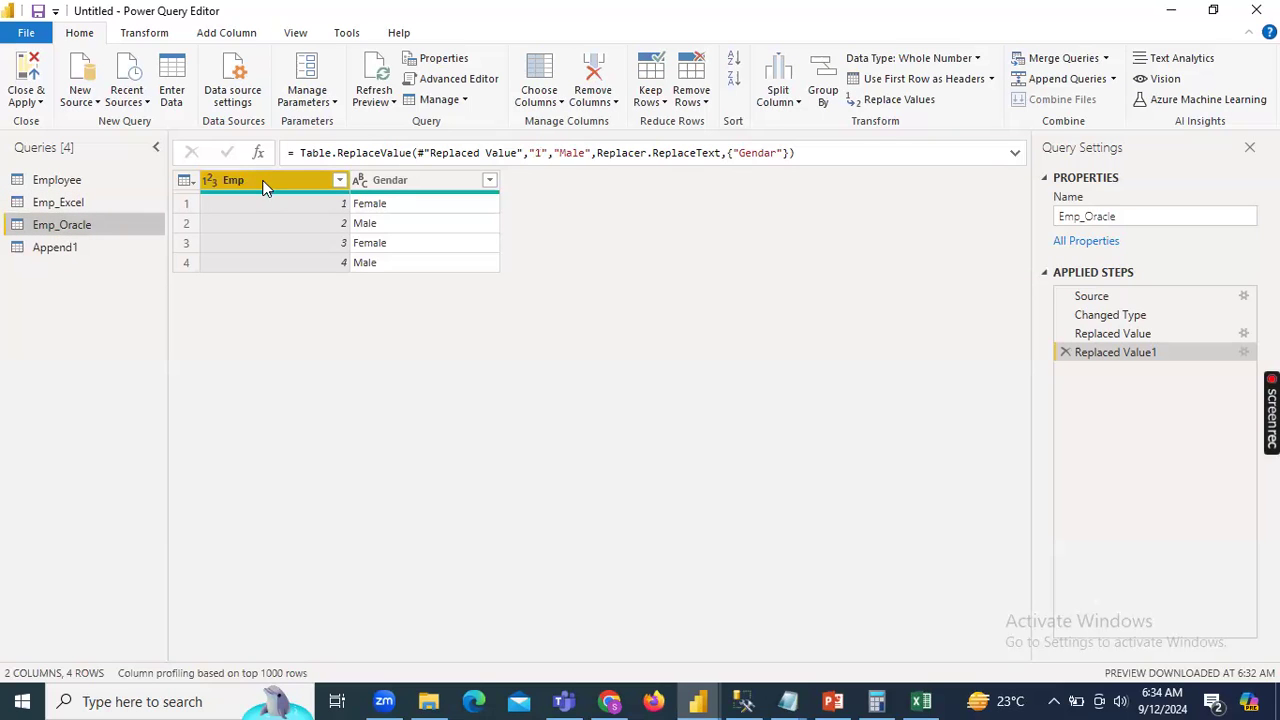
pyautogui.click(116, 200)
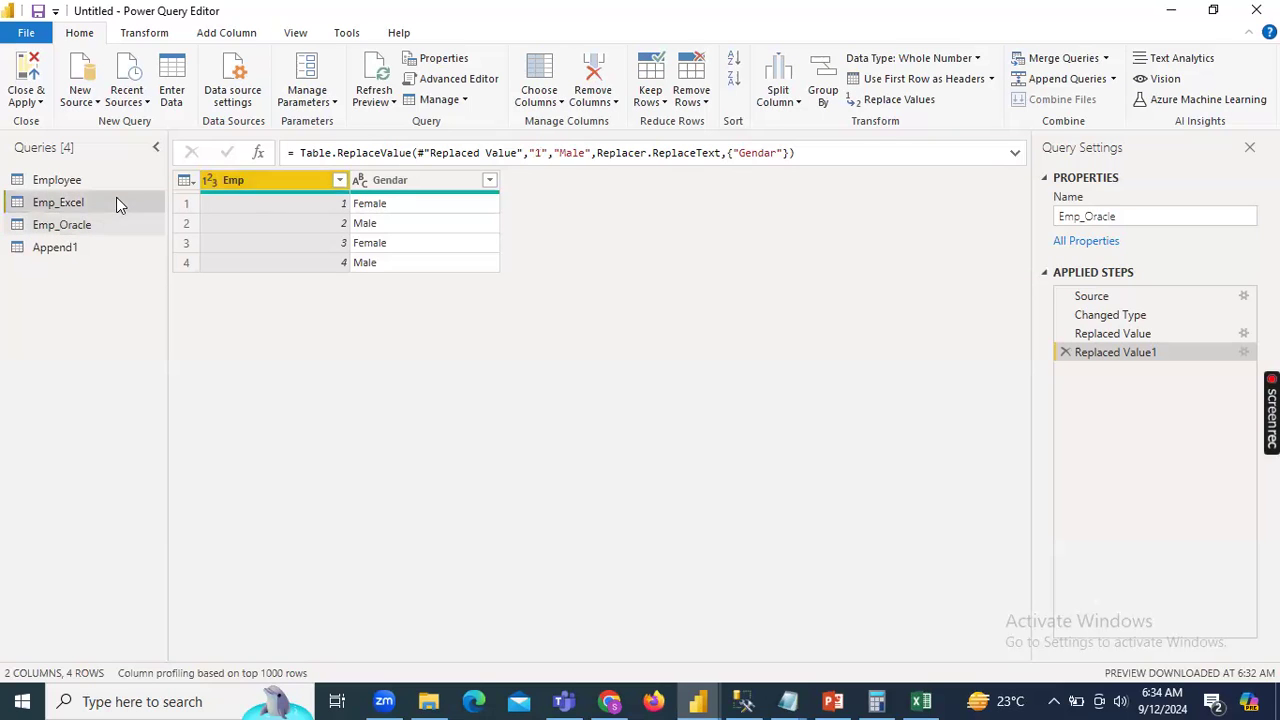
pyautogui.doubleClick(266, 180)
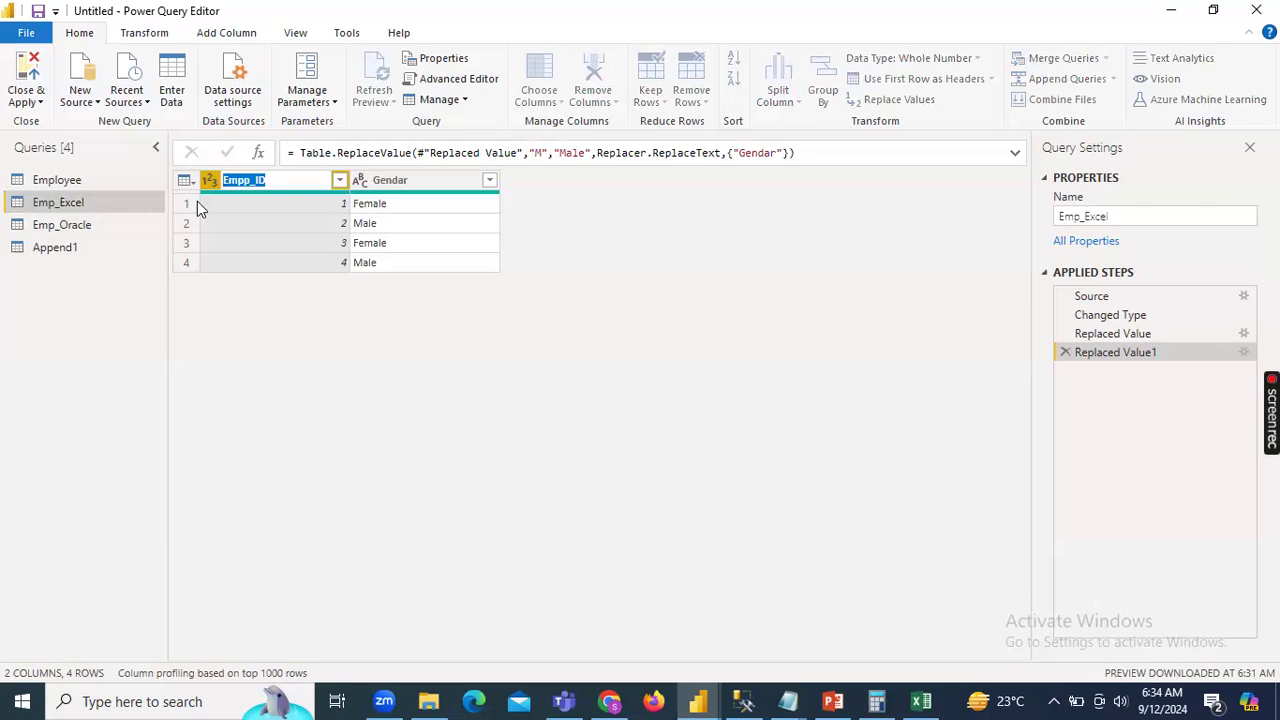
pyautogui.click(77, 223)
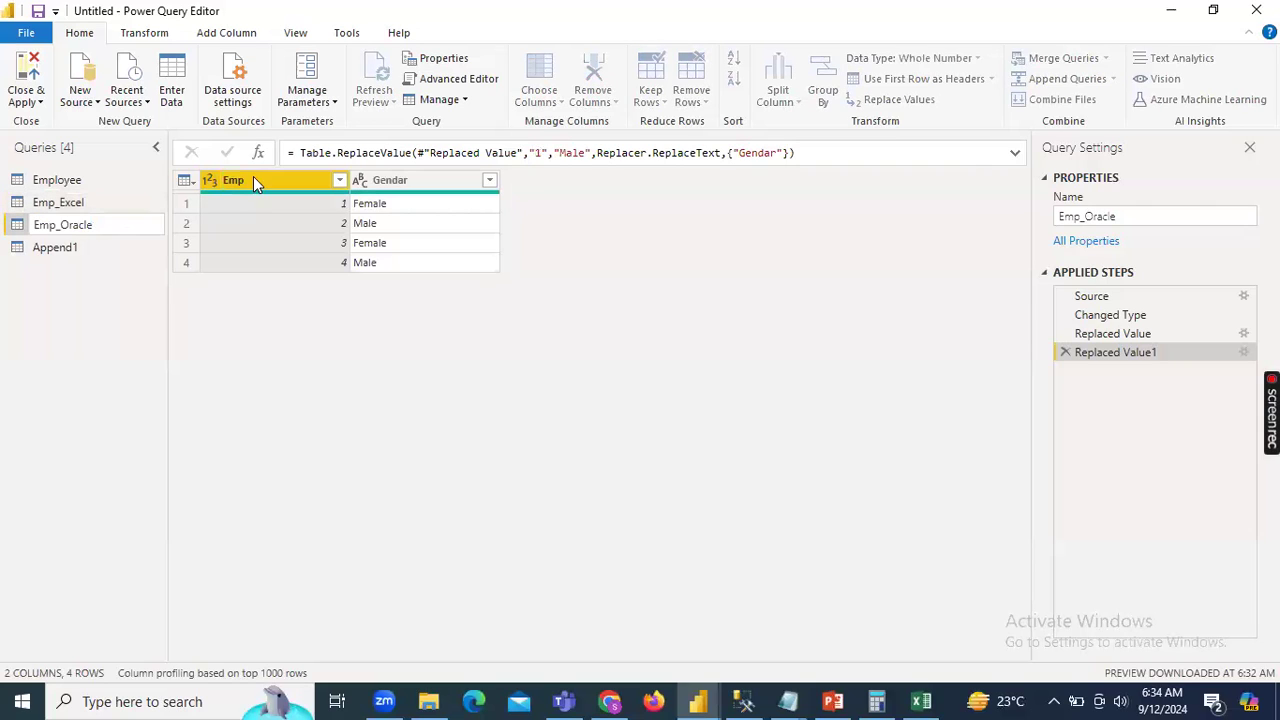
pyautogui.doubleClick(253, 177)
pyautogui.write('Empp_ID')
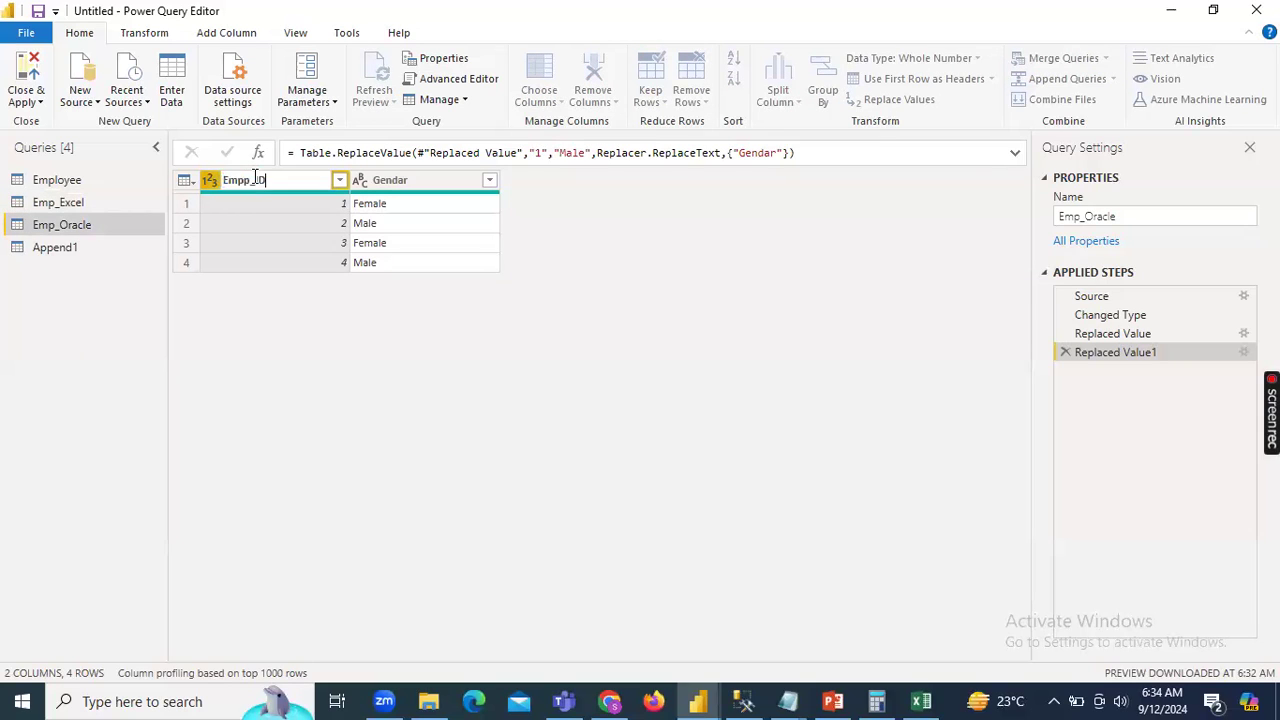
pyautogui.press('Return')
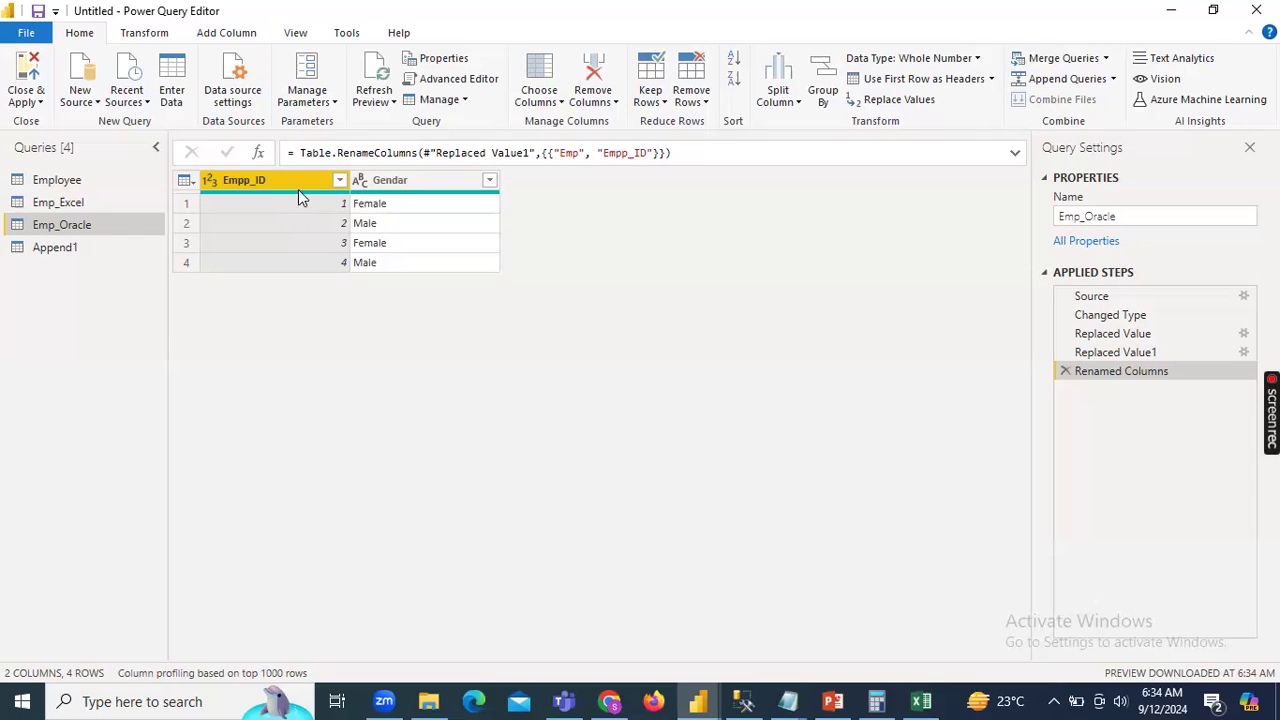
# Rename the Append1 query to Final Table, then close the query editor and apply the changes.
pyautogui.click(113, 249)
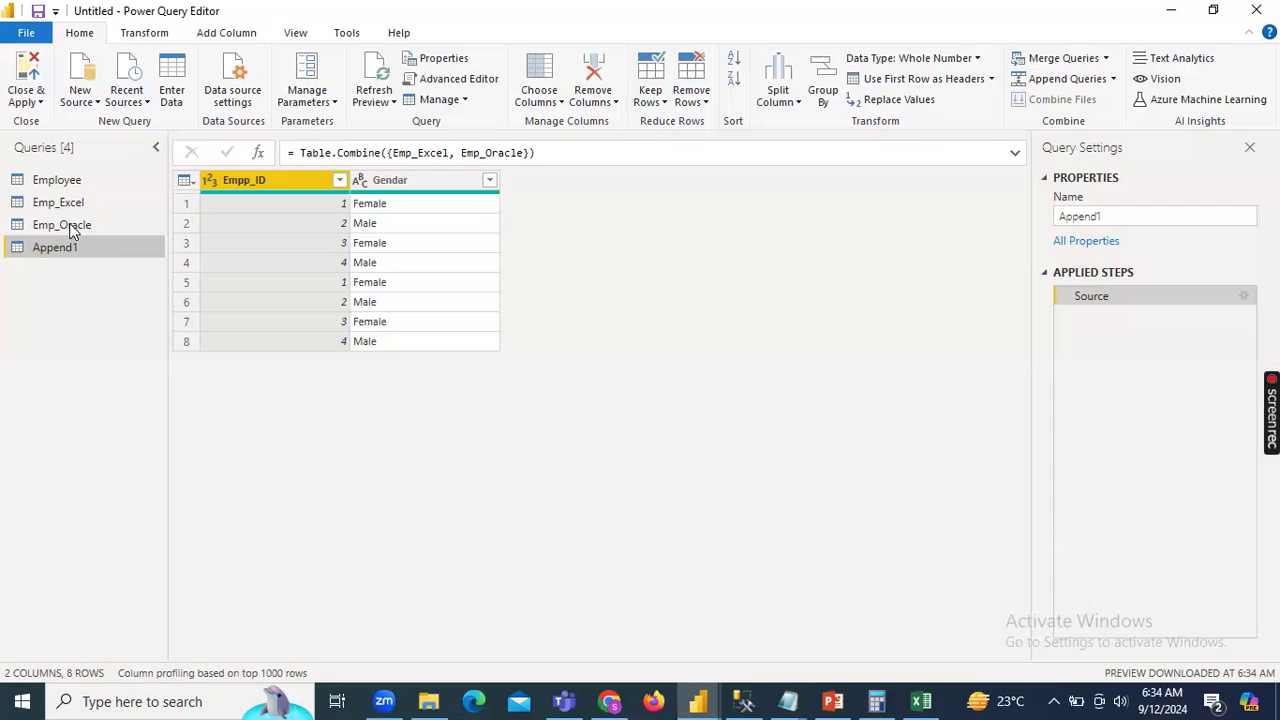
pyautogui.click(1122, 215)
pyautogui.press('BackSpace')
pyautogui.press('BackSpace')
pyautogui.press('BackSpace')
pyautogui.press('BackSpace')
pyautogui.press('BackSpace')
pyautogui.press('BackSpace')
pyautogui.press('BackSpace')
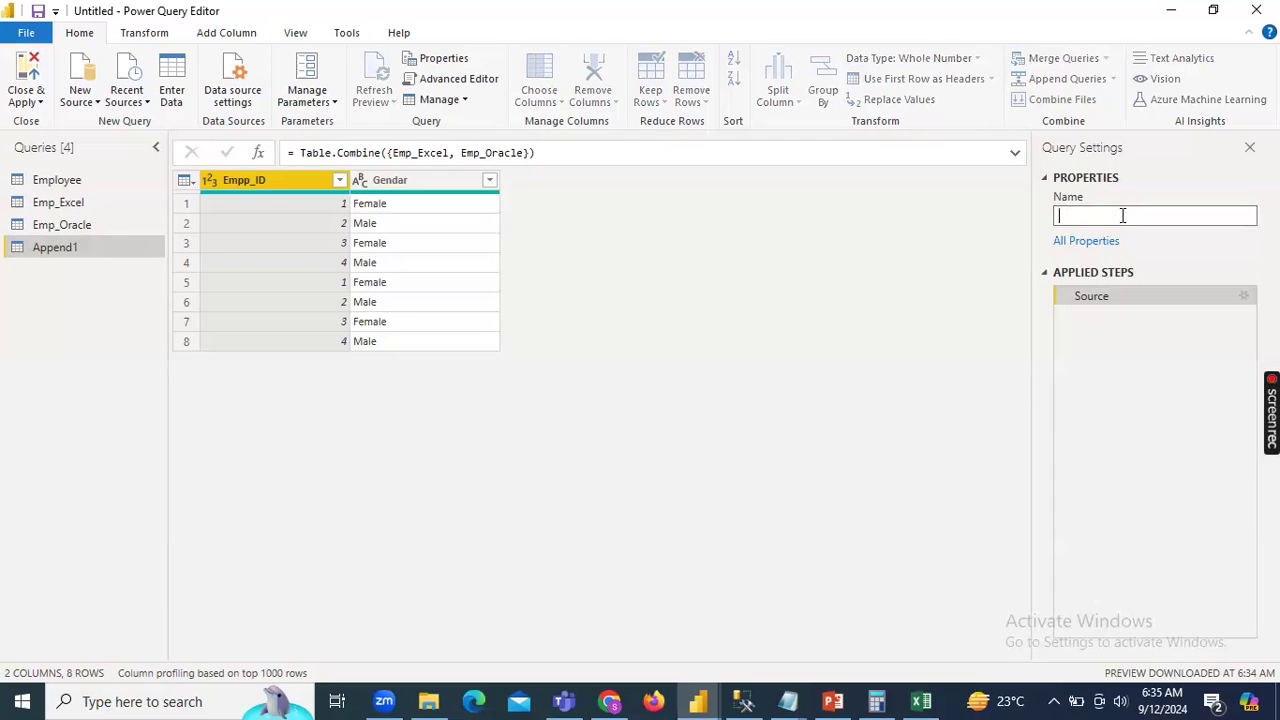
pyautogui.write('Final Table')
pyautogui.click(38, 103)
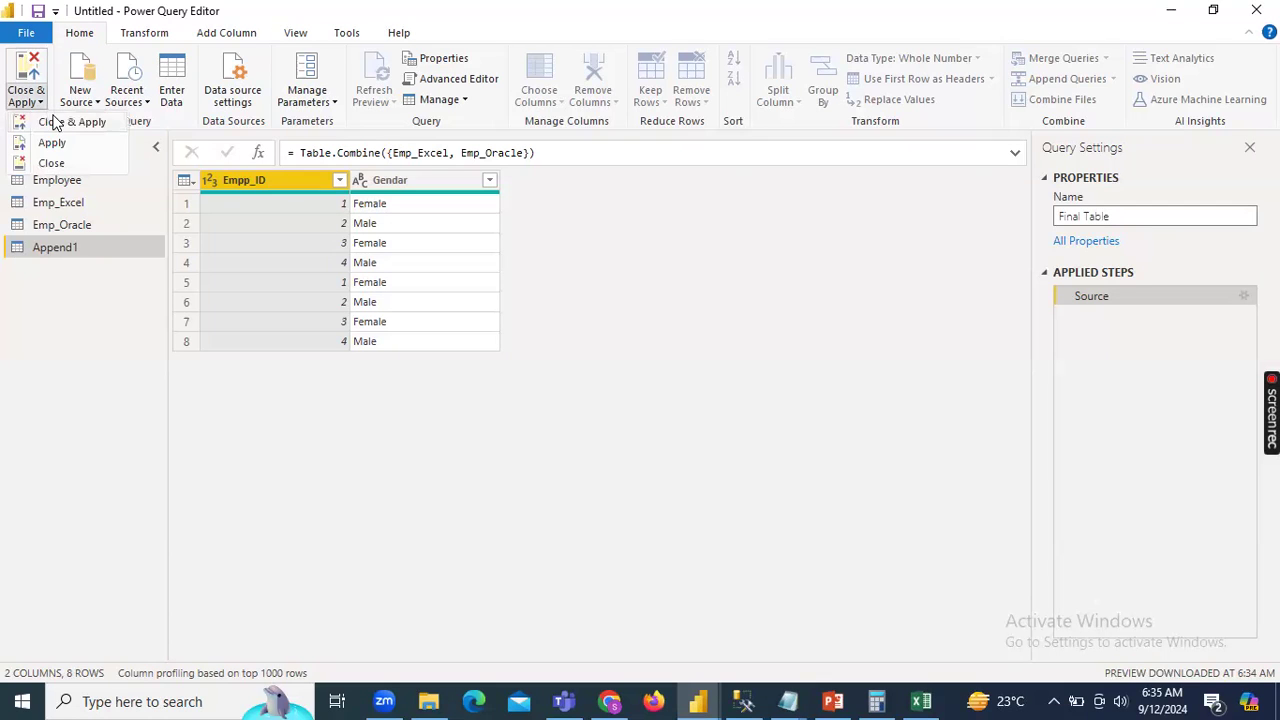
pyautogui.click(57, 121)
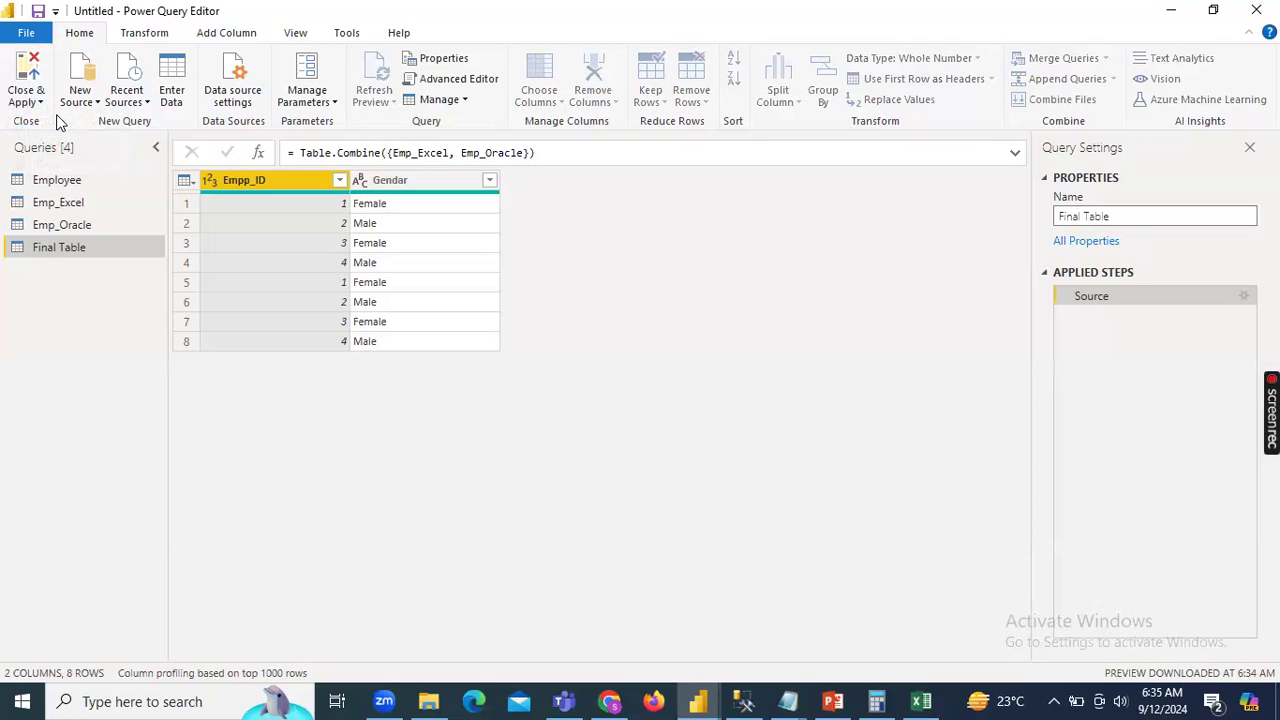
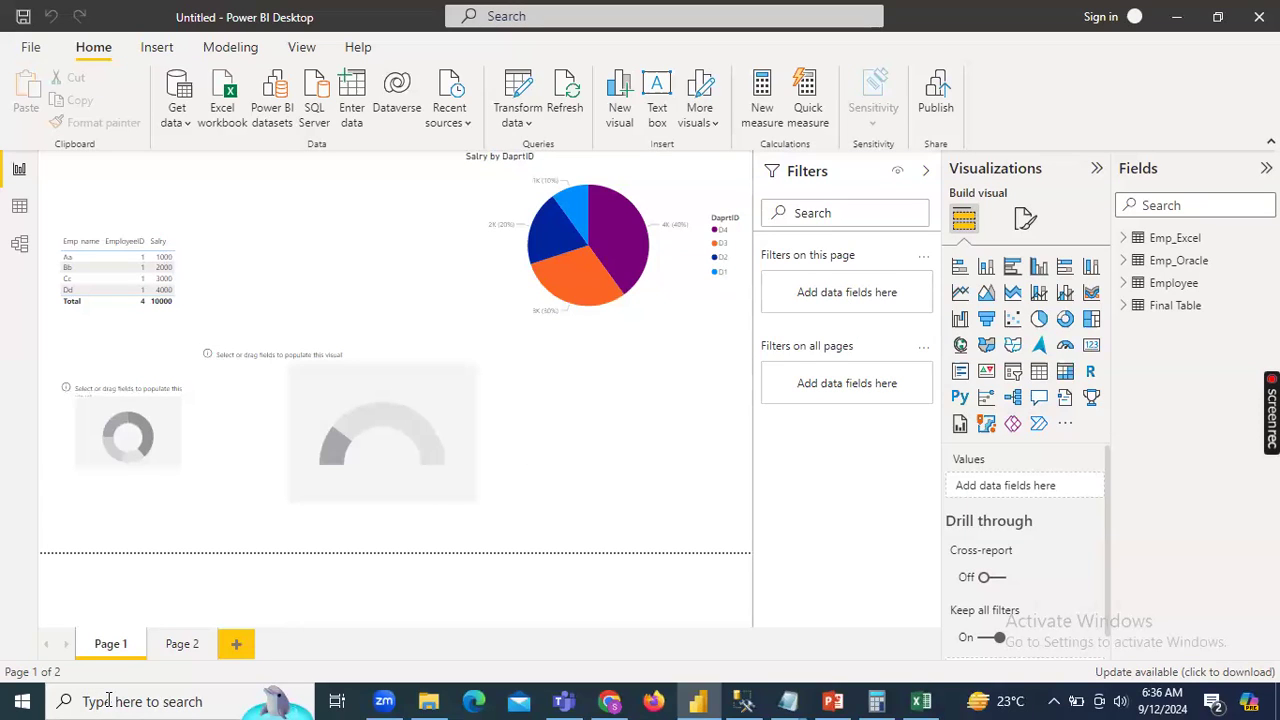
# Add a new report page and insert an enlarged pie chart on it.
pyautogui.click(240, 646)
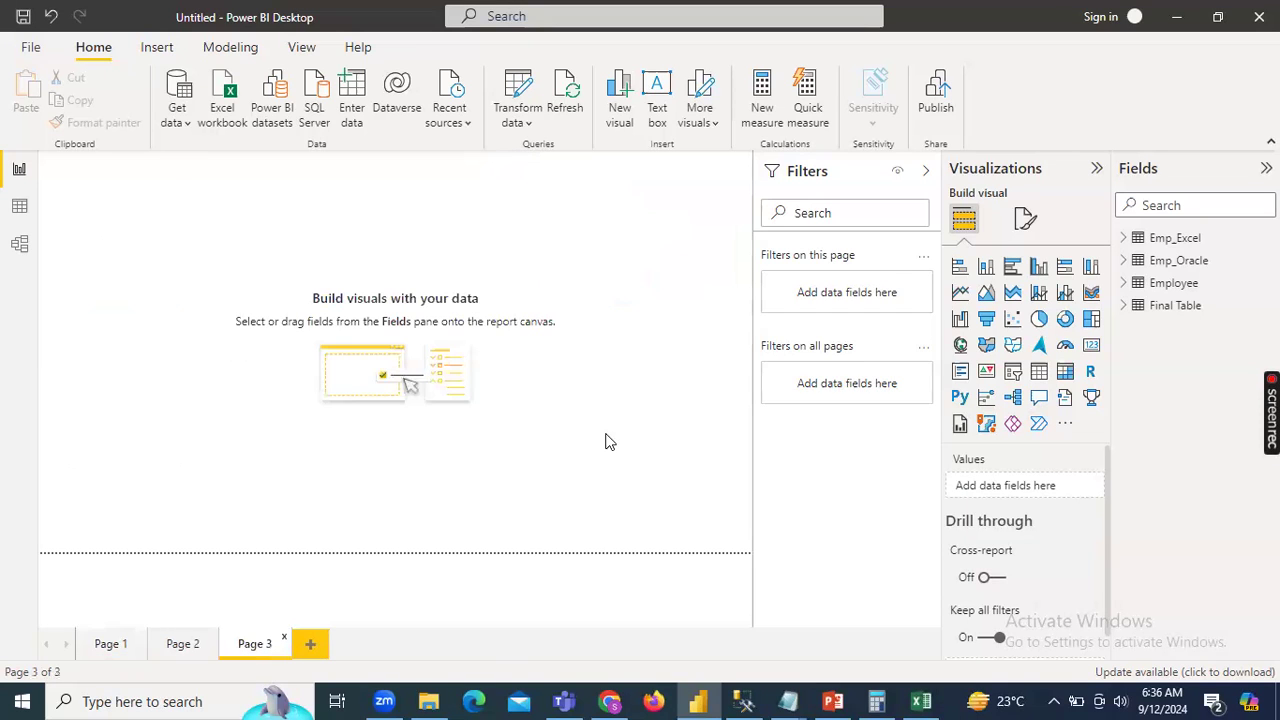
pyautogui.click(1039, 318)
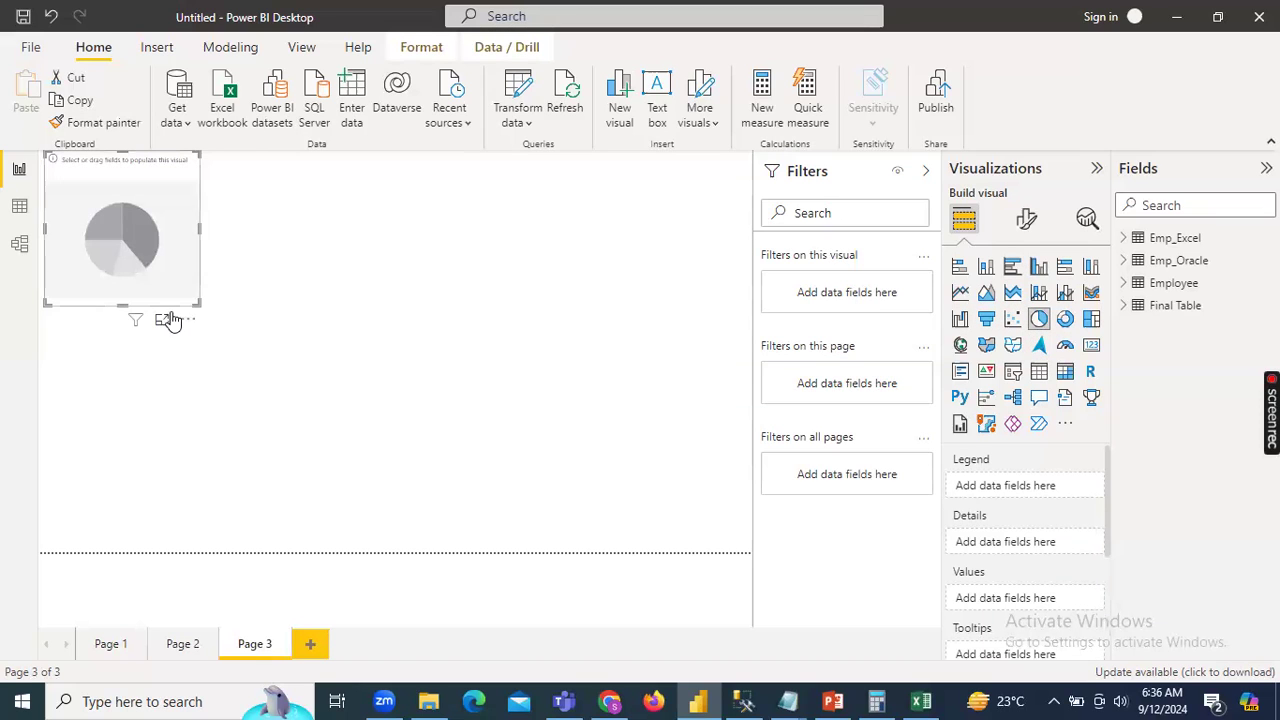
pyautogui.moveTo(194, 300); pyautogui.dragTo(364, 404)
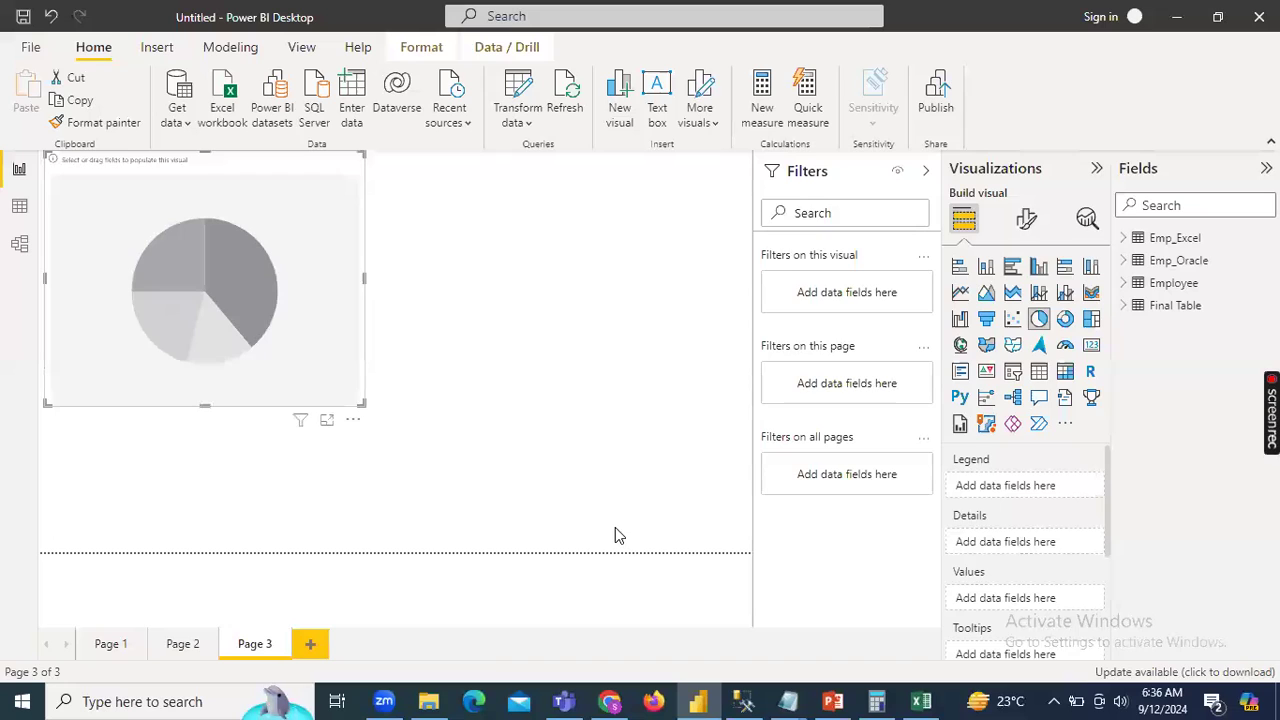
# Populate the pie chart from Final Table with Gendar as legend and the count of Gendar as values, and inspect its slices.
pyautogui.click(1125, 306)
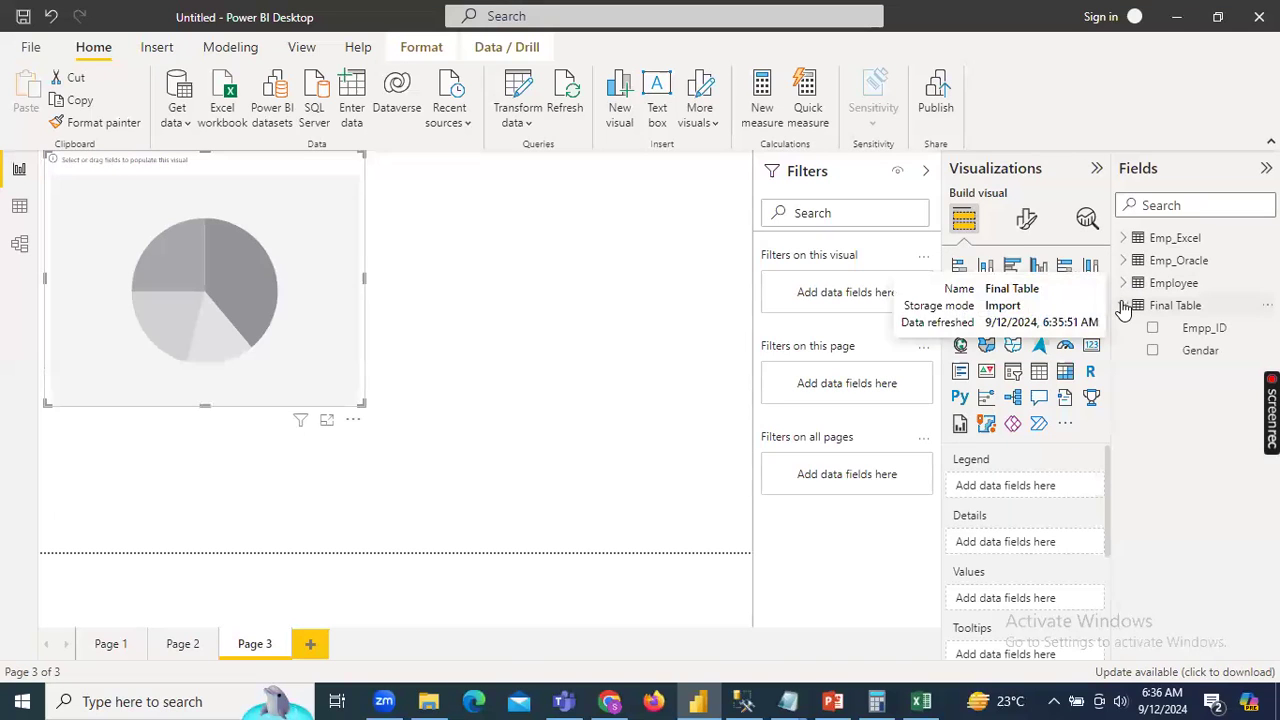
pyautogui.click(1152, 350)
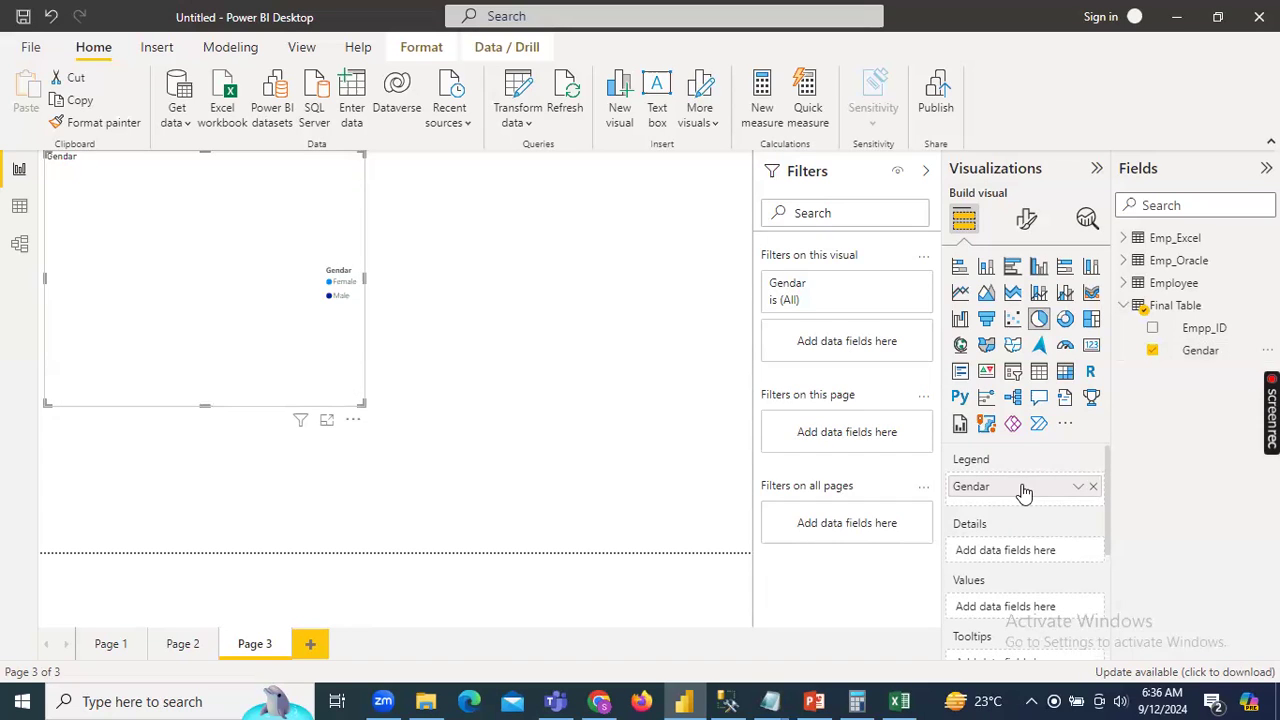
pyautogui.moveTo(1205, 357); pyautogui.dragTo(1020, 618)
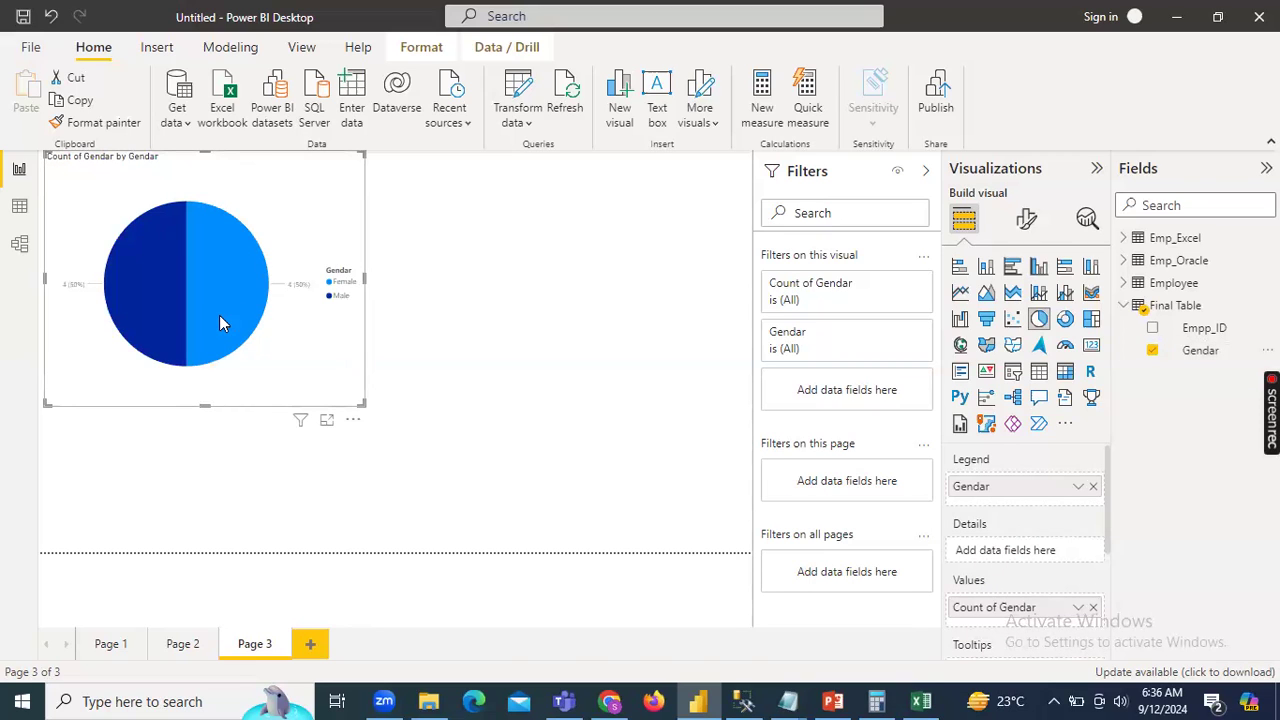
pyautogui.moveTo(223, 311)
pyautogui.moveTo(117, 299)
# Shrink the pie chart and add an empty stacked column chart to Page 3.
pyautogui.moveTo(360, 406); pyautogui.dragTo(330, 318)
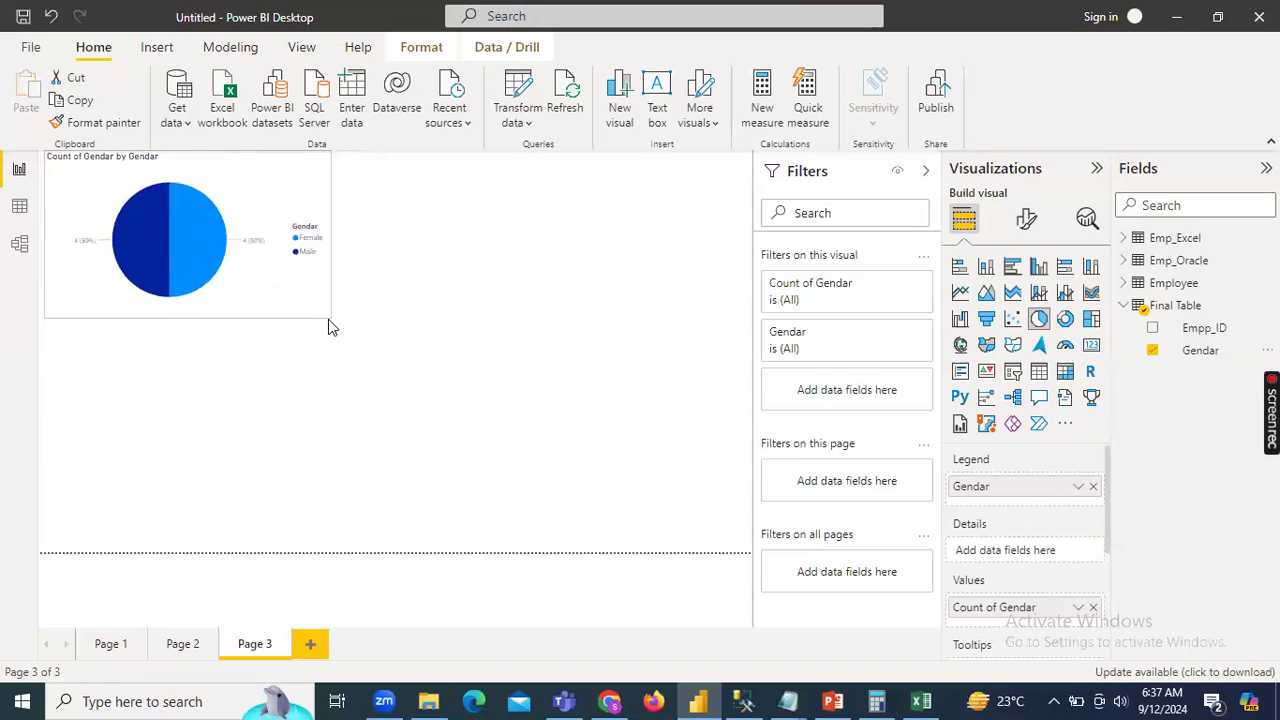
pyautogui.click(375, 379)
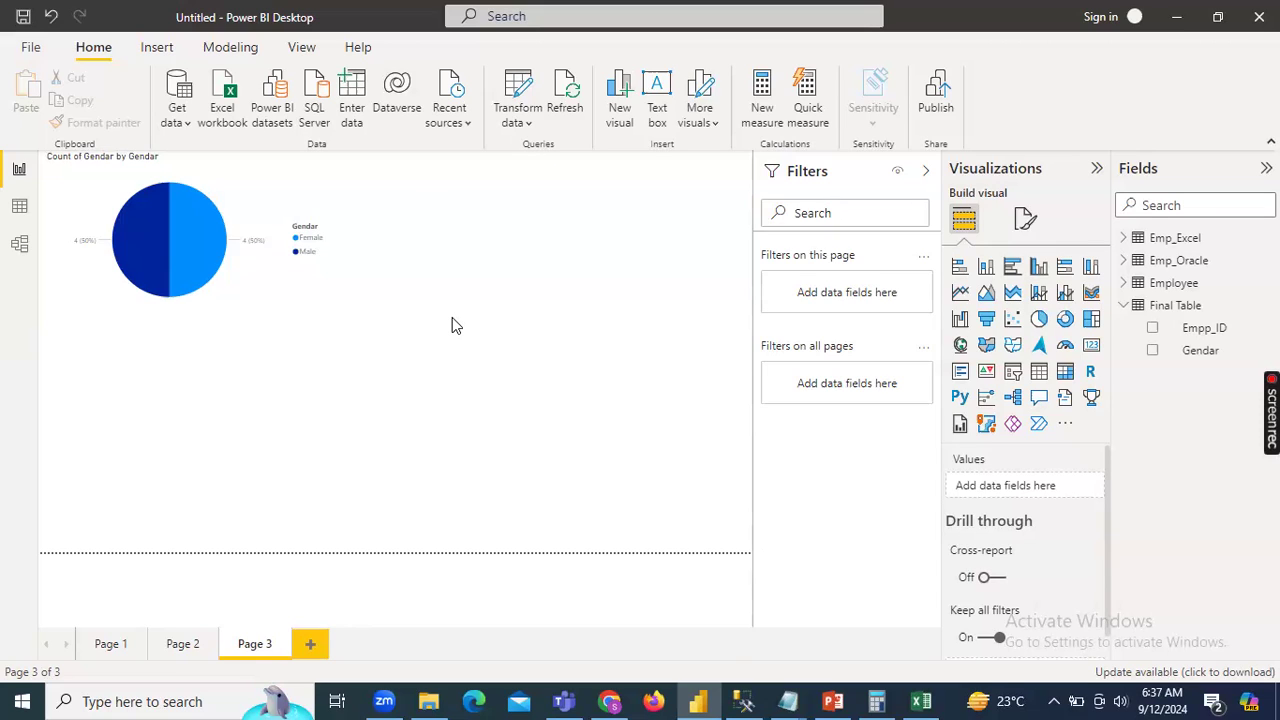
pyautogui.click(257, 170)
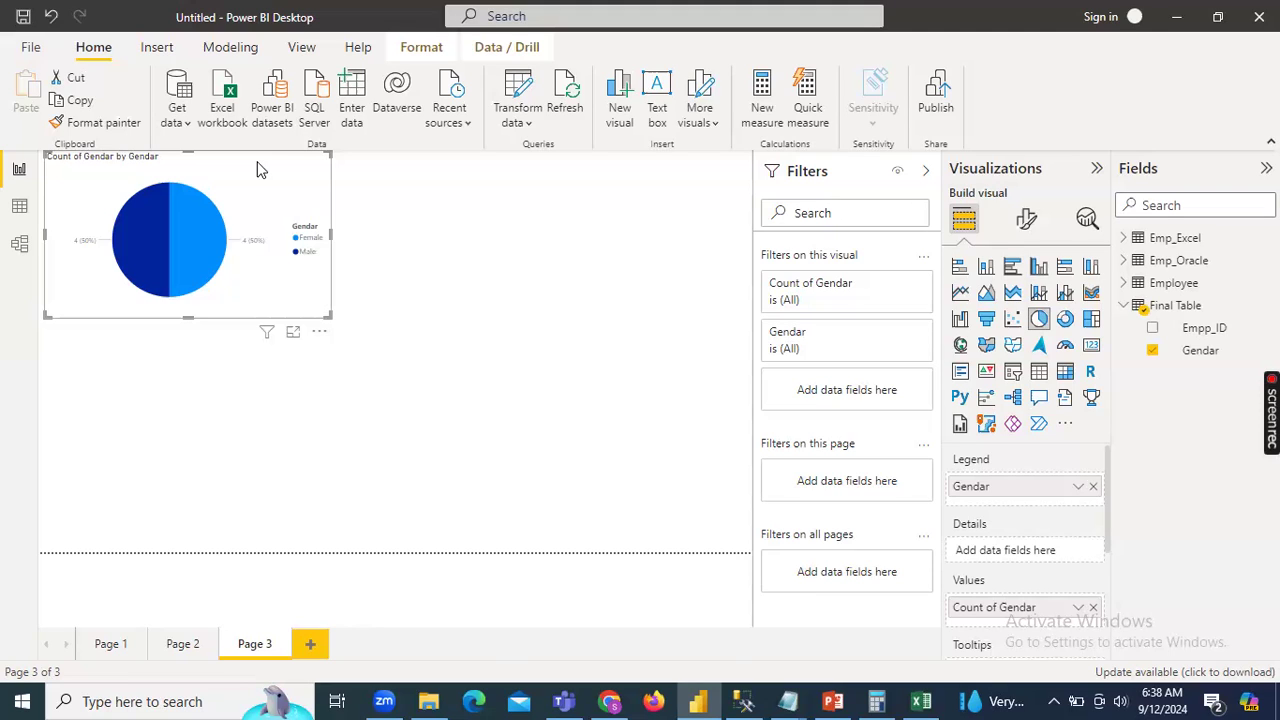
pyautogui.click(399, 228)
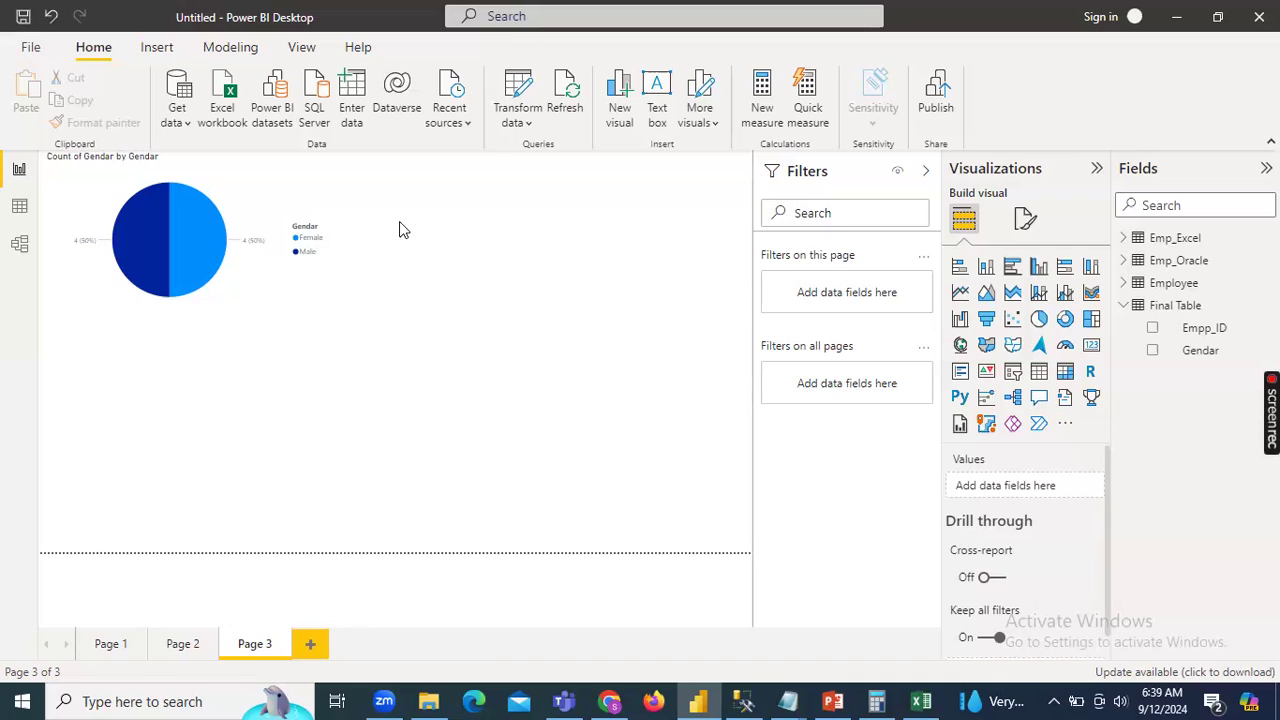
pyautogui.click(987, 268)
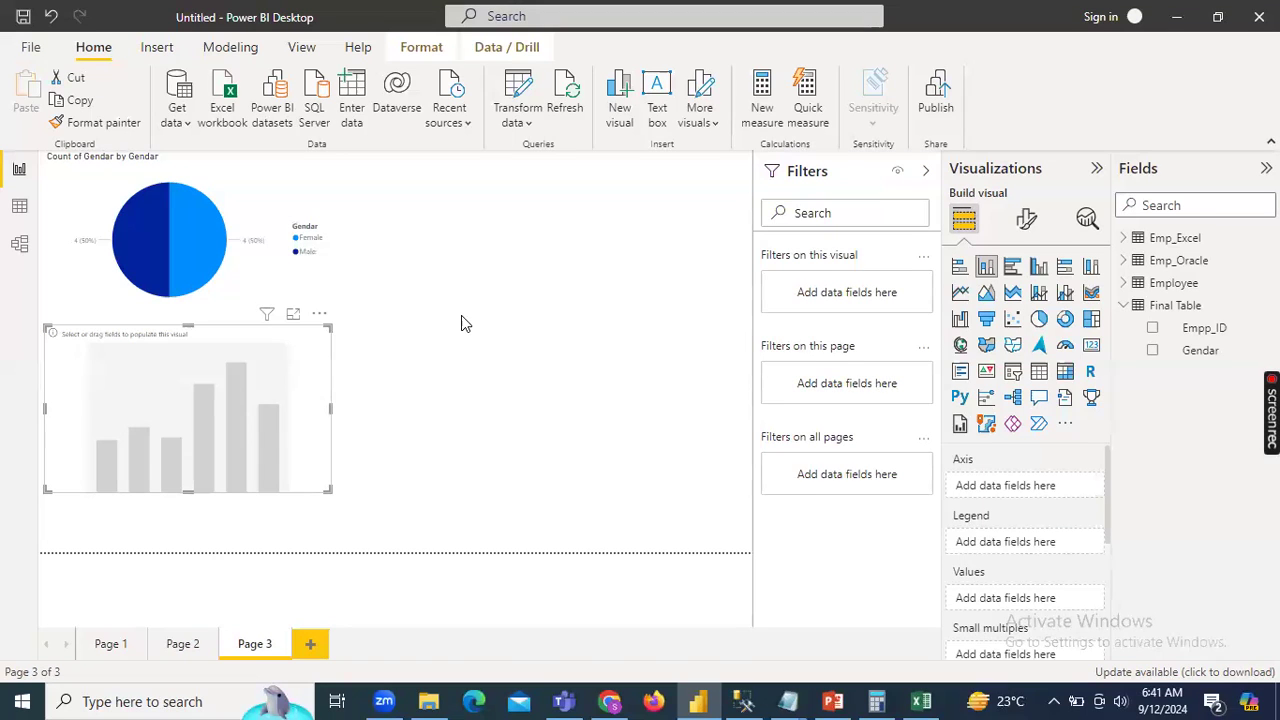
pyautogui.click(516, 329)
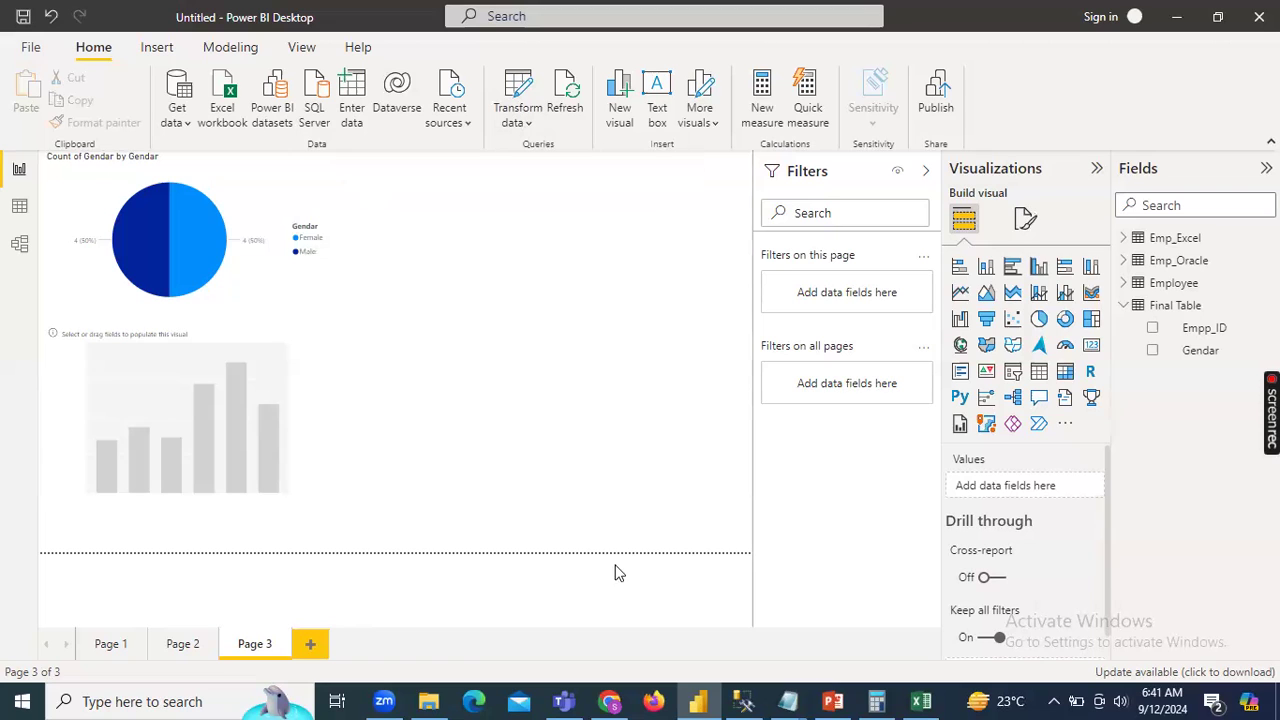
# Switch to the Power BI notes in Notepad and describe Power Bi Desktop as "Power BI is a Free application, any person can download and develop the reports.".
pyautogui.moveTo(790, 700)
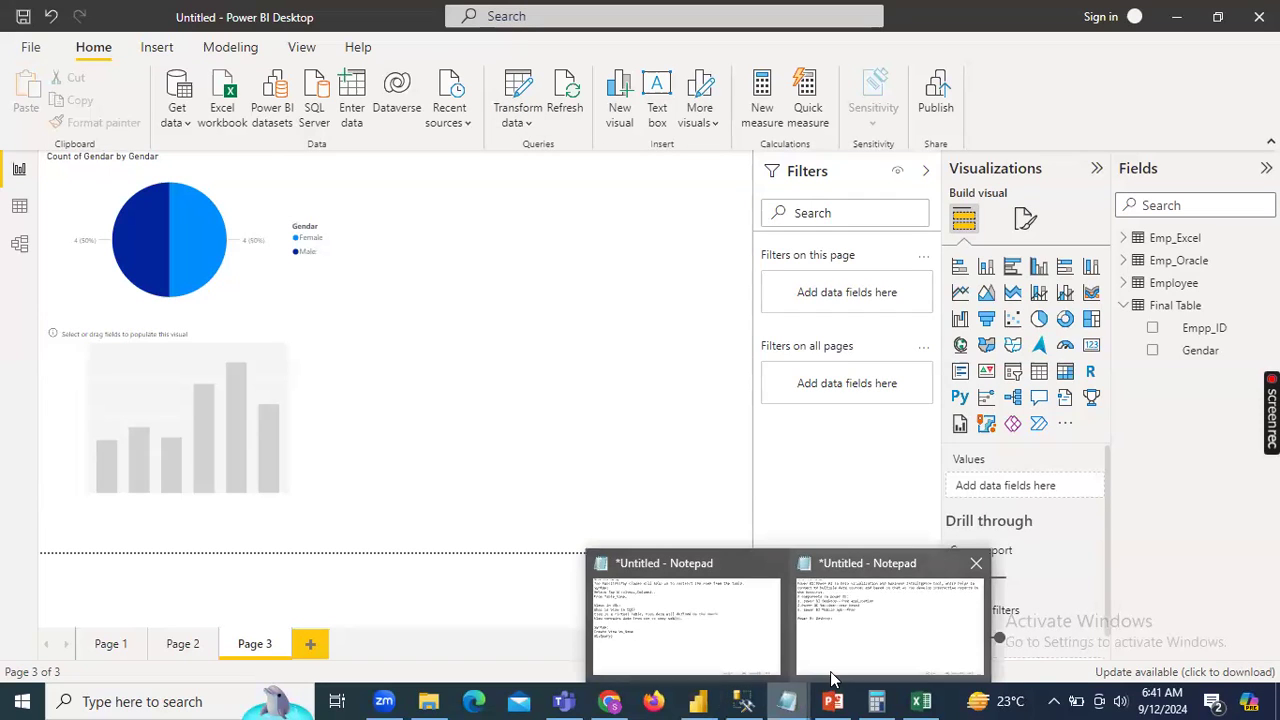
pyautogui.click(830, 678)
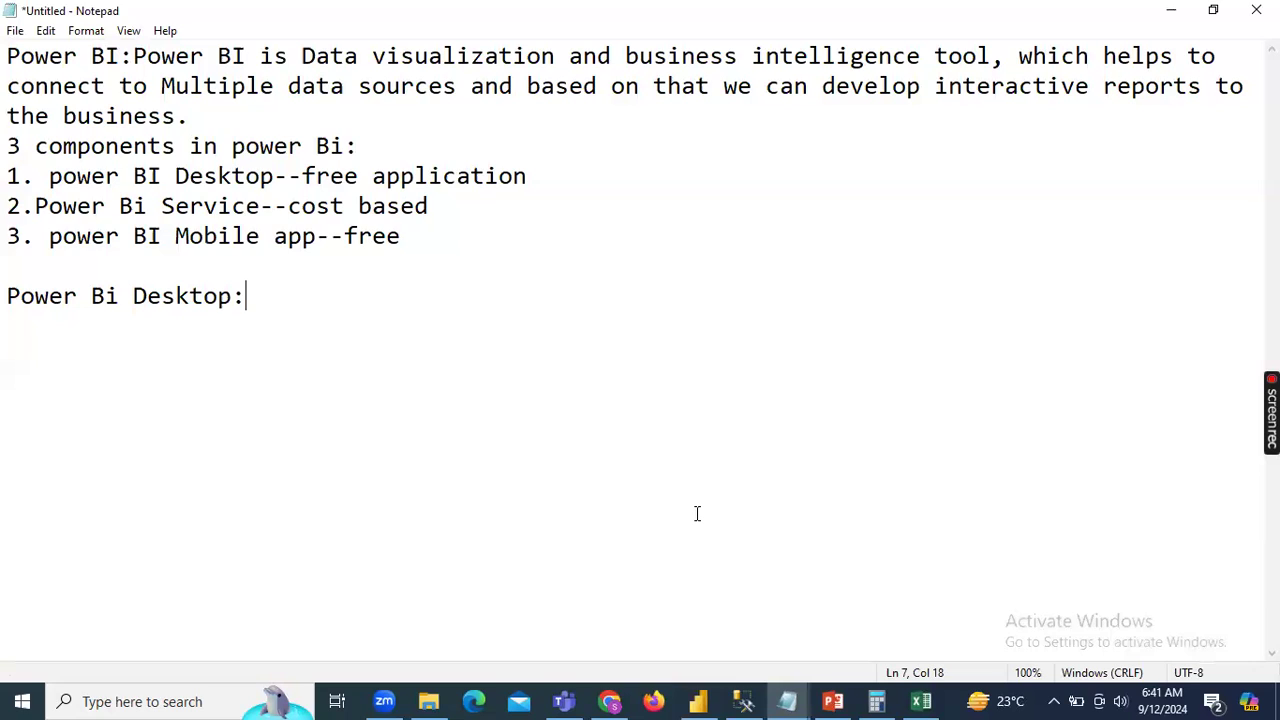
pyautogui.write('POwe')
pyautogui.press('BackSpace')
pyautogui.press('BackSpace')
pyautogui.press('BackSpace')
pyautogui.write('ower BI ')
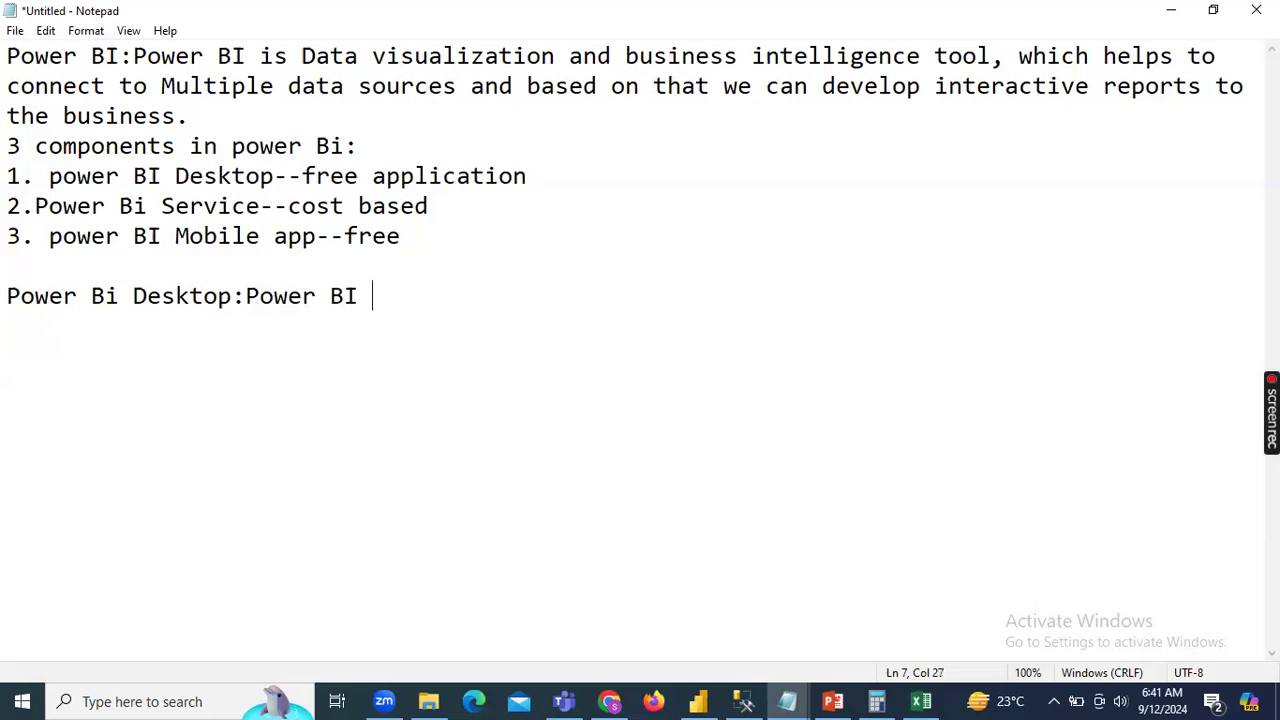
pyautogui.write('os')
pyautogui.press('BackSpace')
pyautogui.press('BackSpace')
pyautogui.press('BackSpace')
pyautogui.write('is a Free application, any person can download and develop the reports.')
# Add the heading "Power BI Building Blocks:" below the Power Bi Desktop description, separated by a blank line.
pyautogui.press('Return')
pyautogui.press('Return')
pyautogui.write('Po')
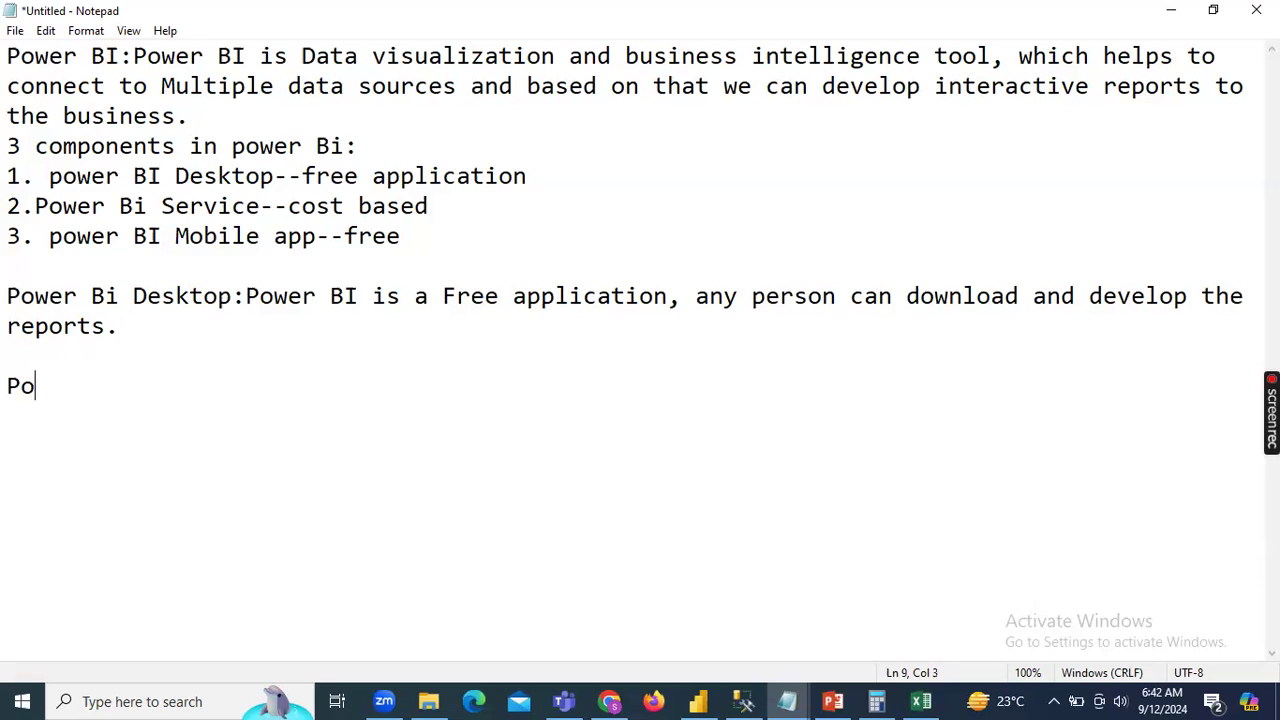
pyautogui.write('wer BI ')
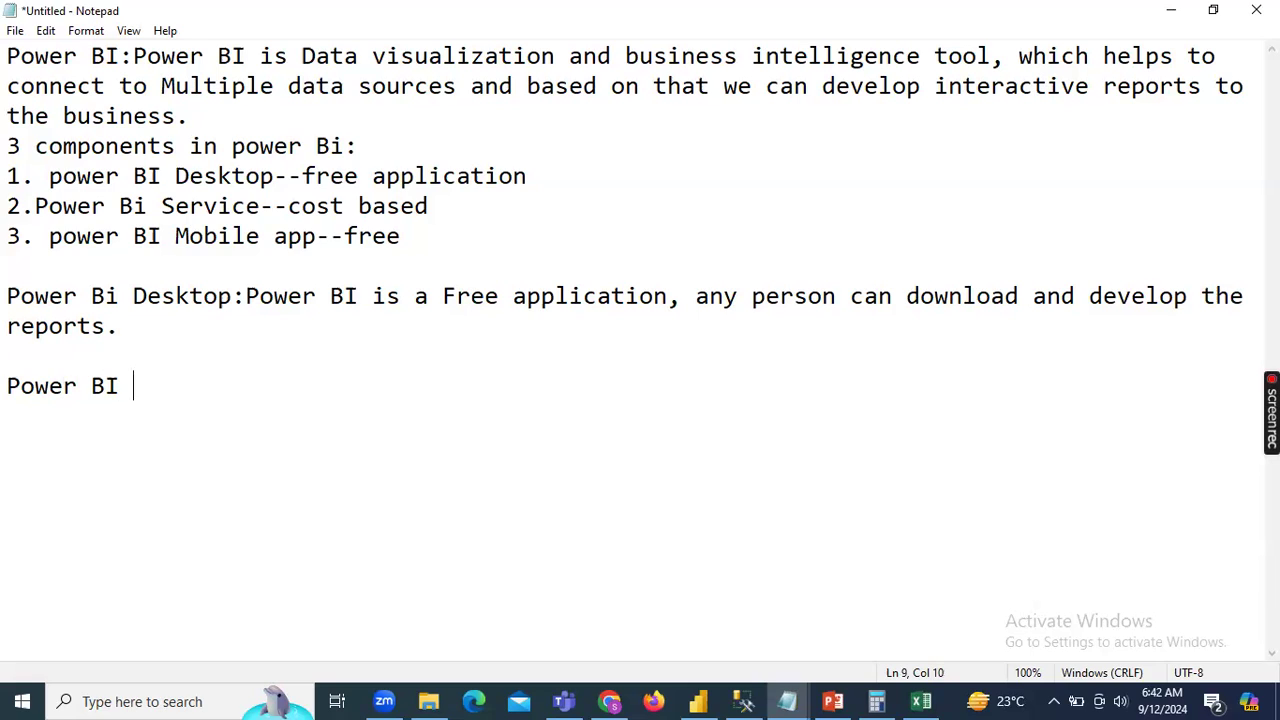
pyautogui.write('Building ')
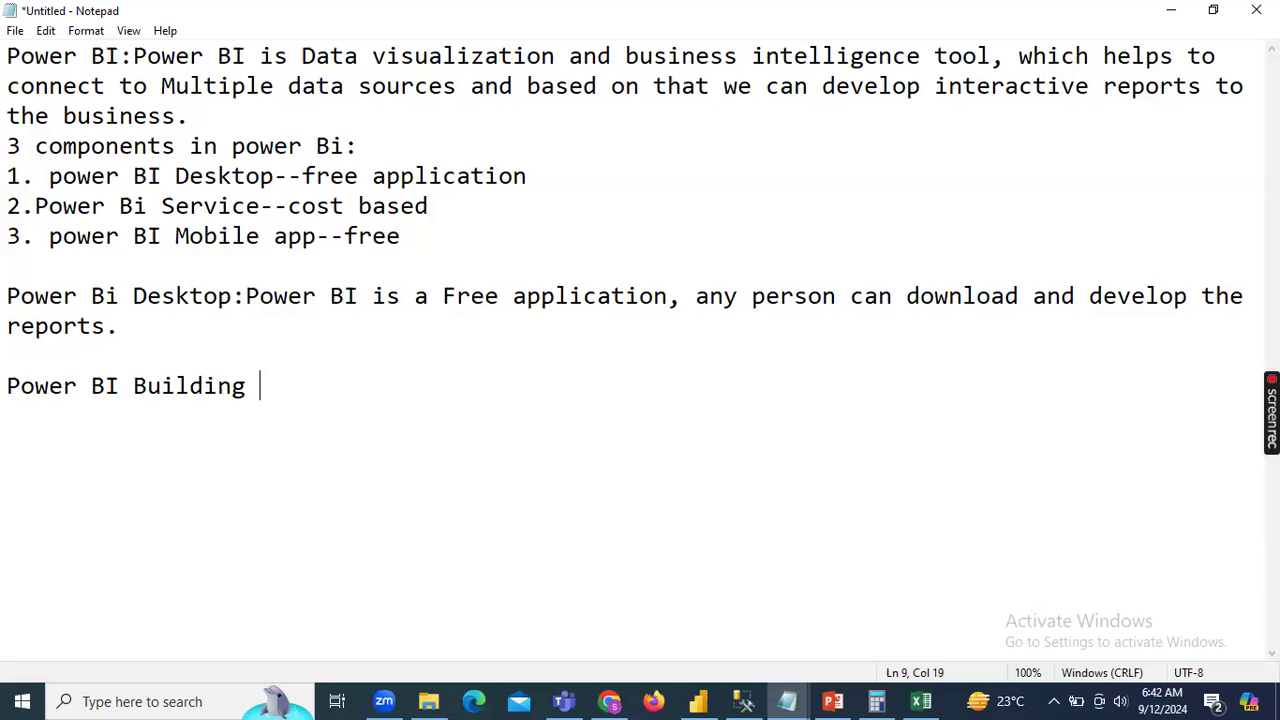
pyautogui.write('Blocks:')
pyautogui.press('Return')
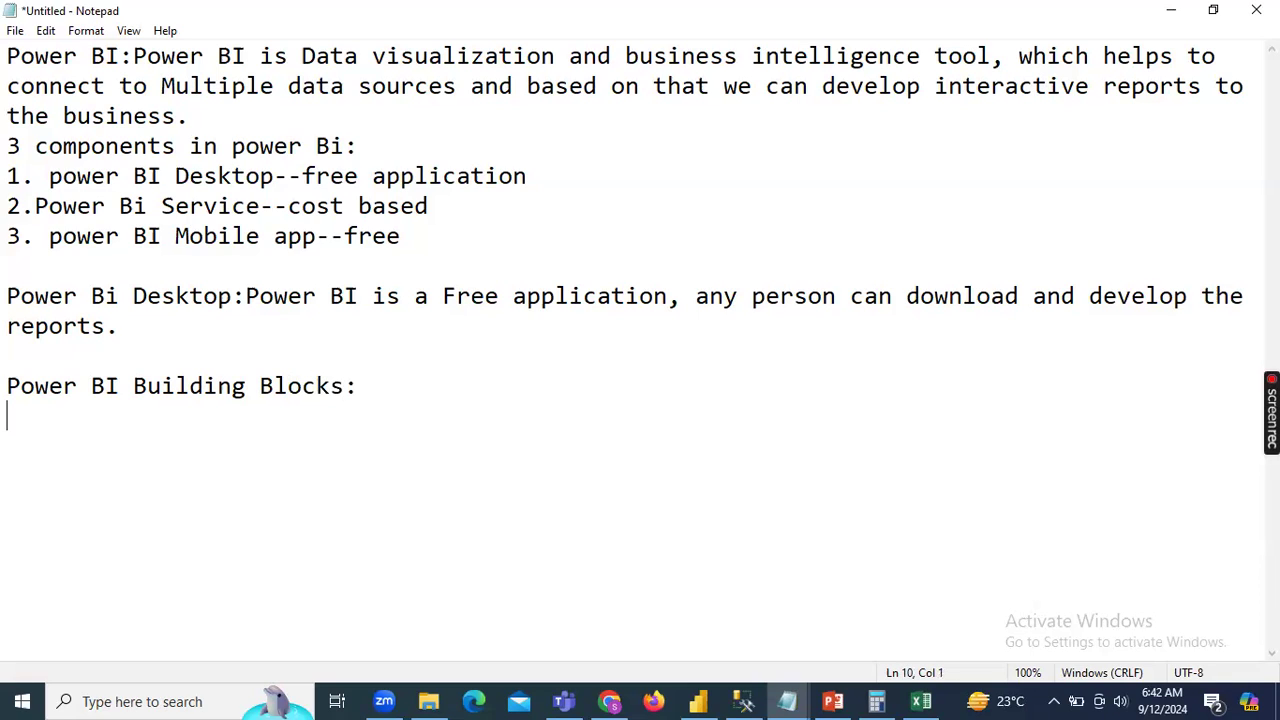
# List the building blocks under the heading as "1. Reports", "2. Dataset", "3. Tile" and "4. Dashboard", with consistent spacing after the numbers.
pyautogui.write('1. Reports')
pyautogui.press('Return')
pyautogui.write('2.Dataset')
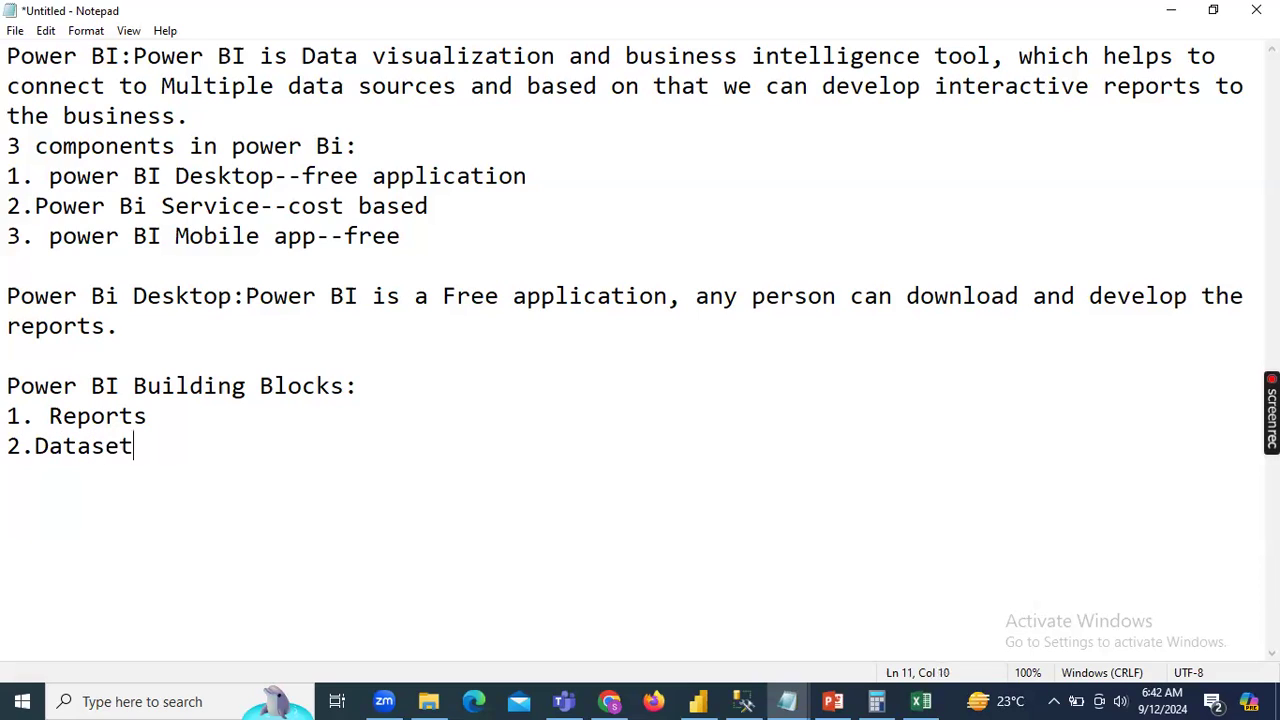
pyautogui.press('Return')
pyautogui.write('3.')
pyautogui.click(36, 440)
pyautogui.click(61, 487)
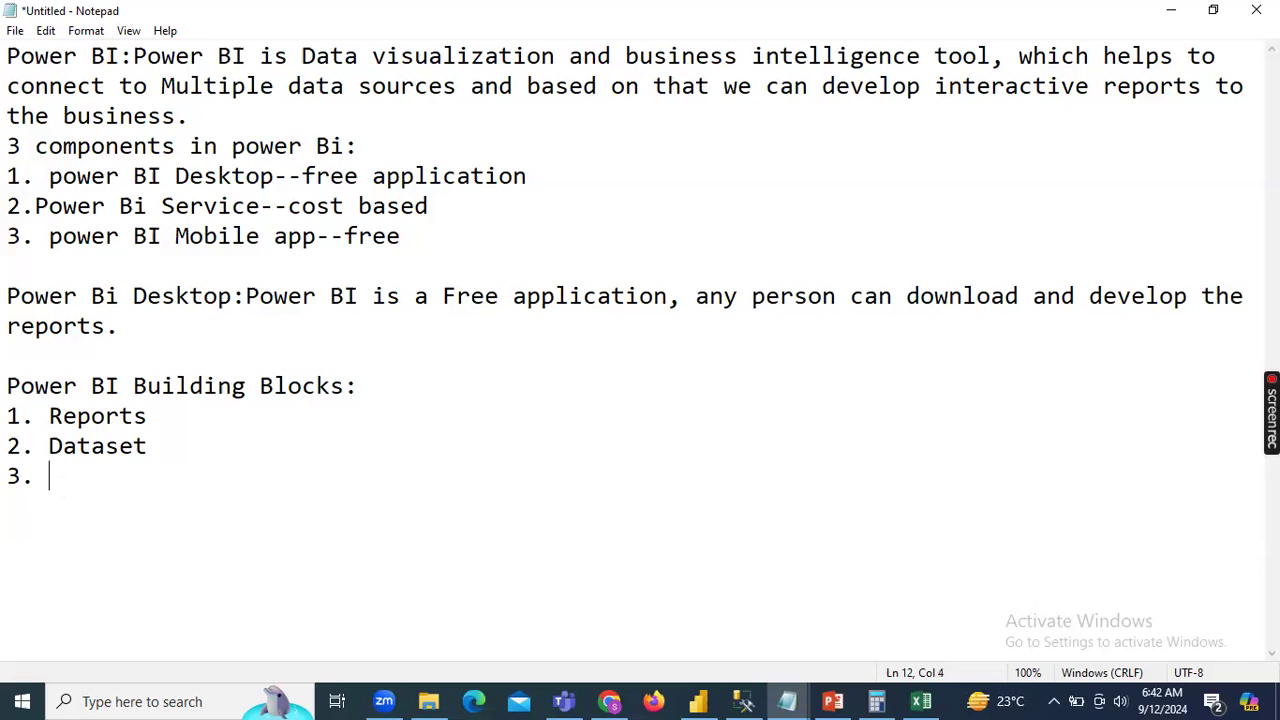
pyautogui.write('Tile')
pyautogui.press('Return')
pyautogui.write('4. Dashboar')
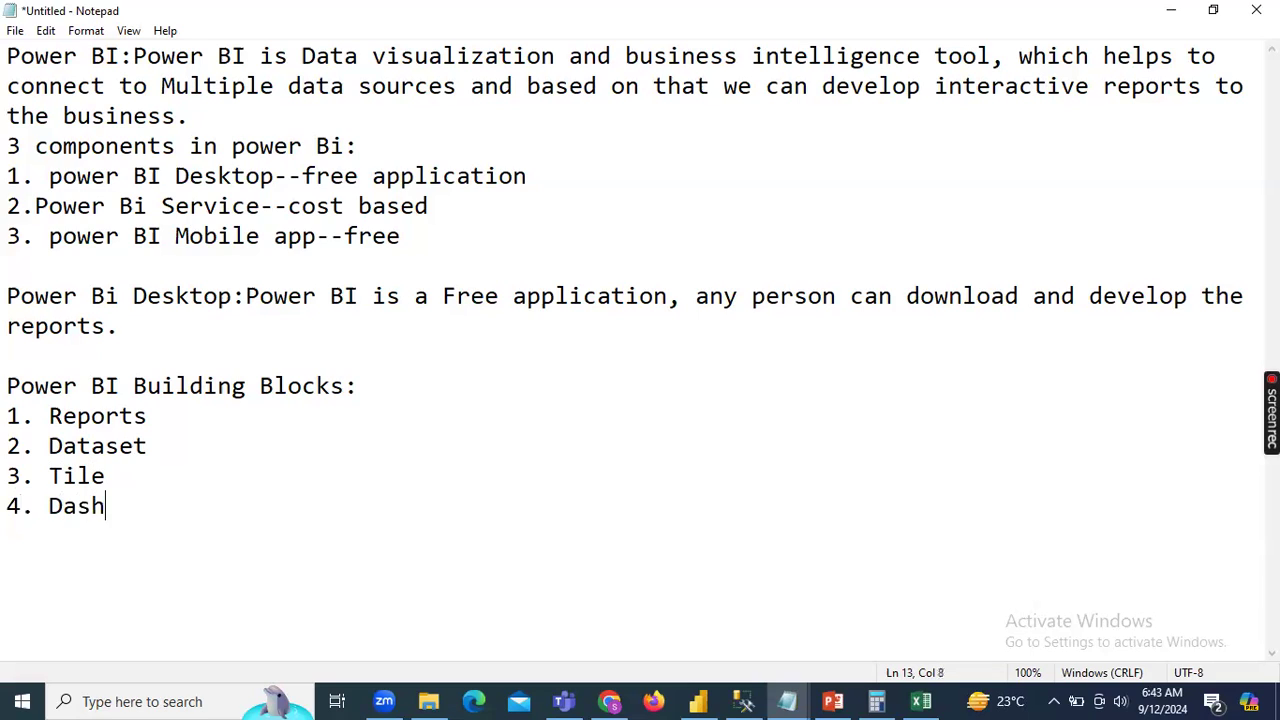
pyautogui.write('d')
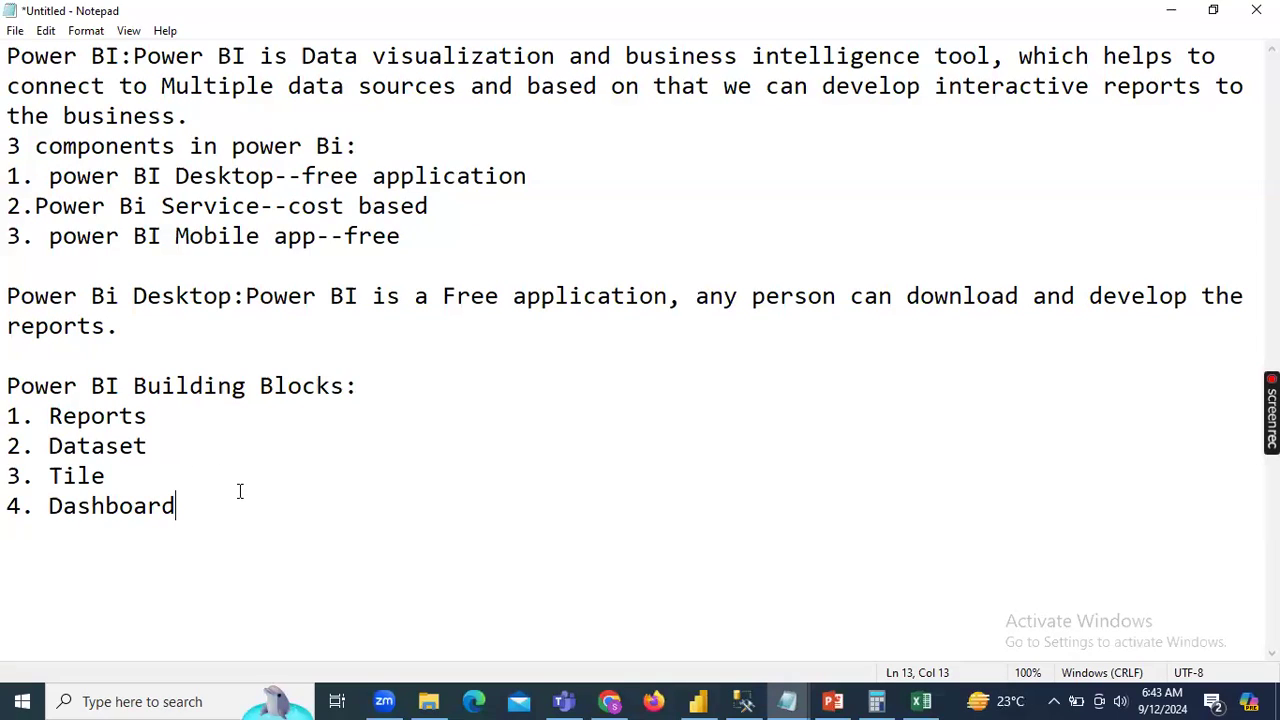
pyautogui.click(156, 418)
pyautogui.click(165, 440)
pyautogui.click(143, 484)
pyautogui.click(183, 503)
# Switch to Power BI Desktop and view the rows of the Employee and Emp_Oracle tables in the data view.
pyautogui.click(695, 700)
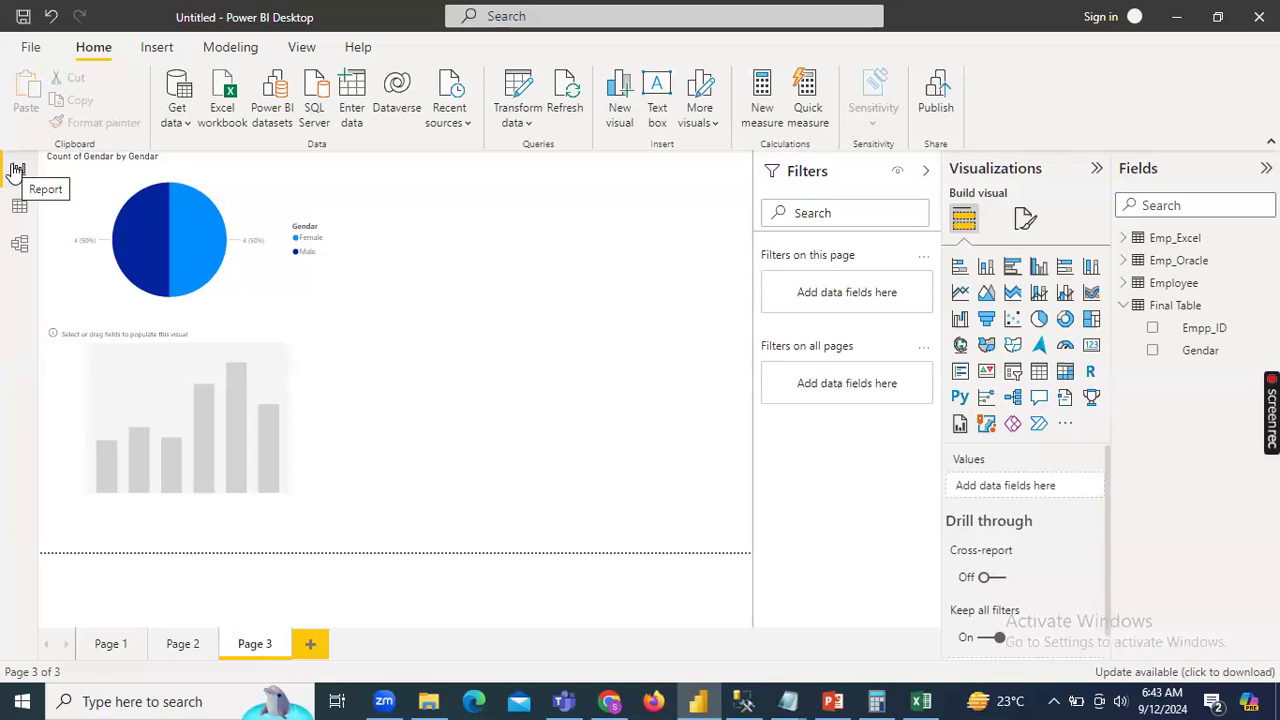
pyautogui.click(27, 216)
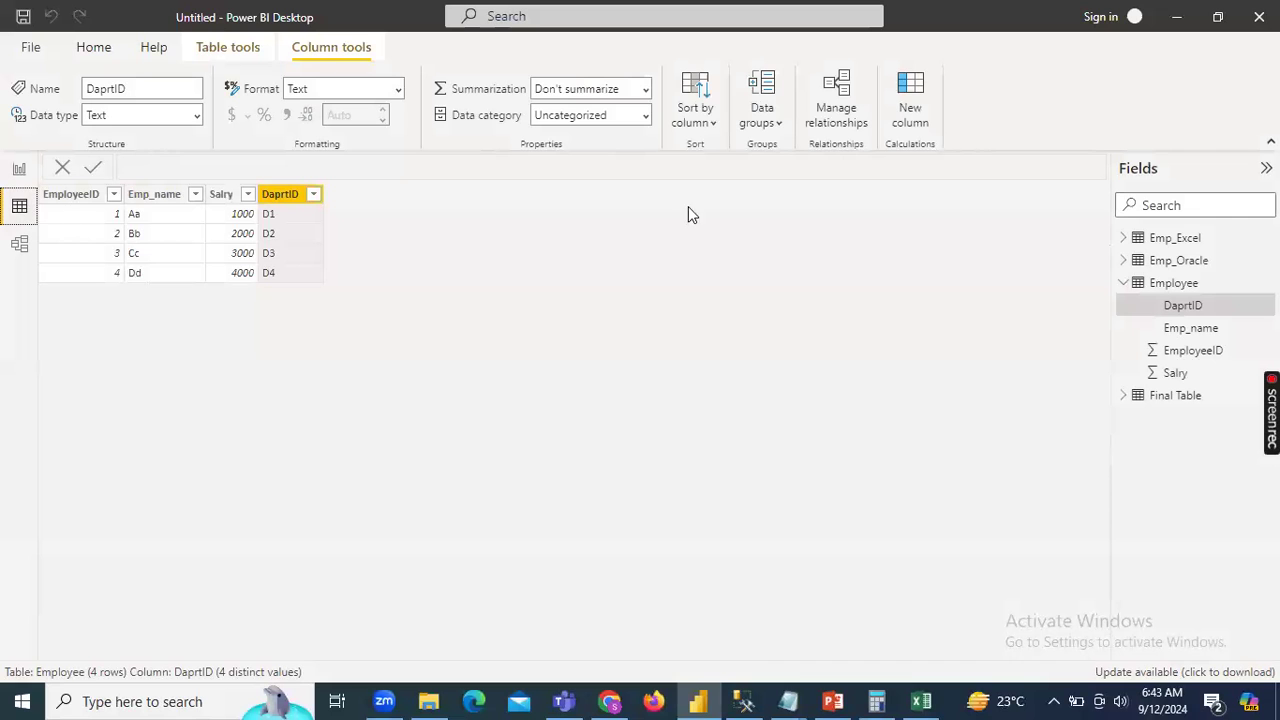
pyautogui.click(1172, 262)
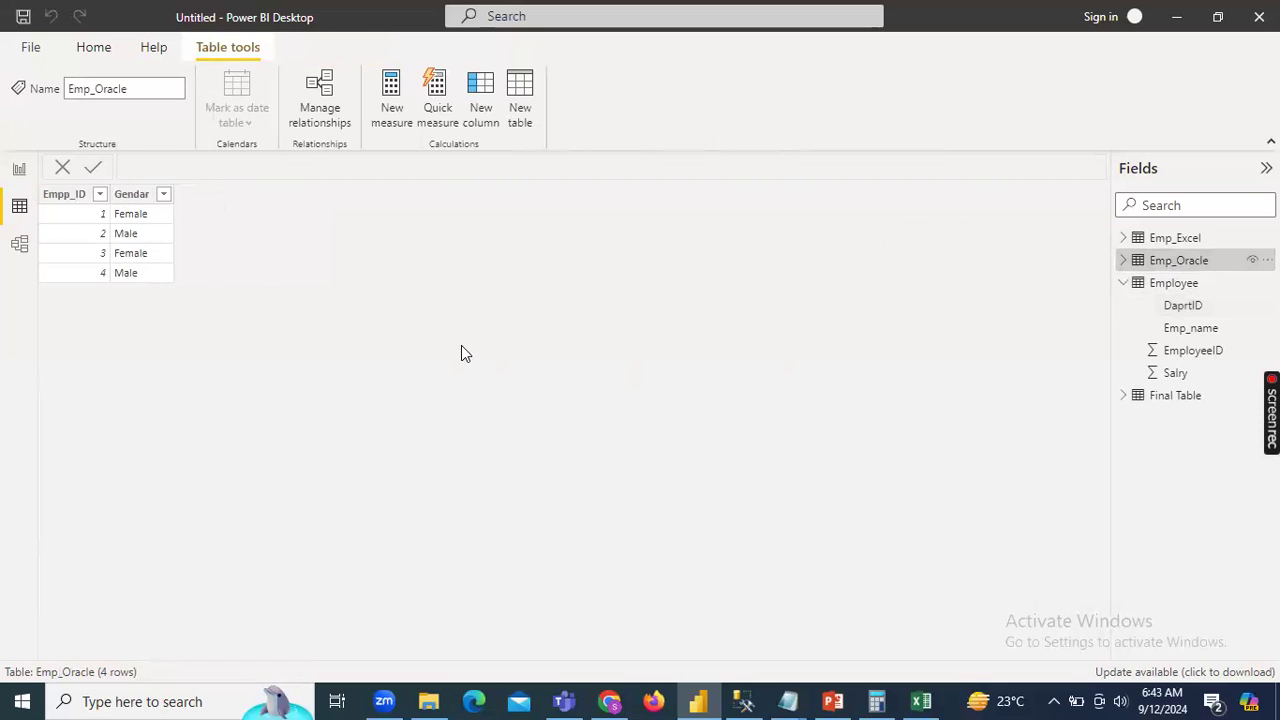
# Examine the table relationships in the model view, collapse its properties for more diagram space, and return to the report view.
pyautogui.click(20, 245)
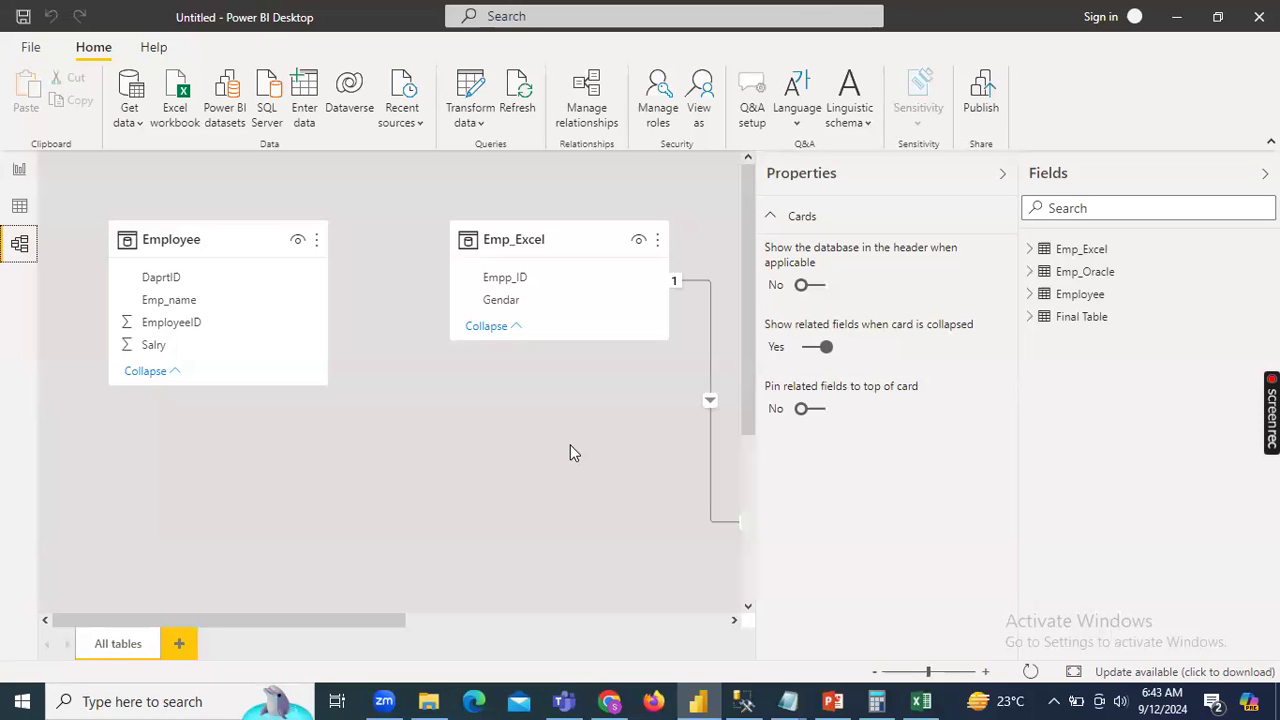
pyautogui.click(734, 620)
pyautogui.click(734, 620)
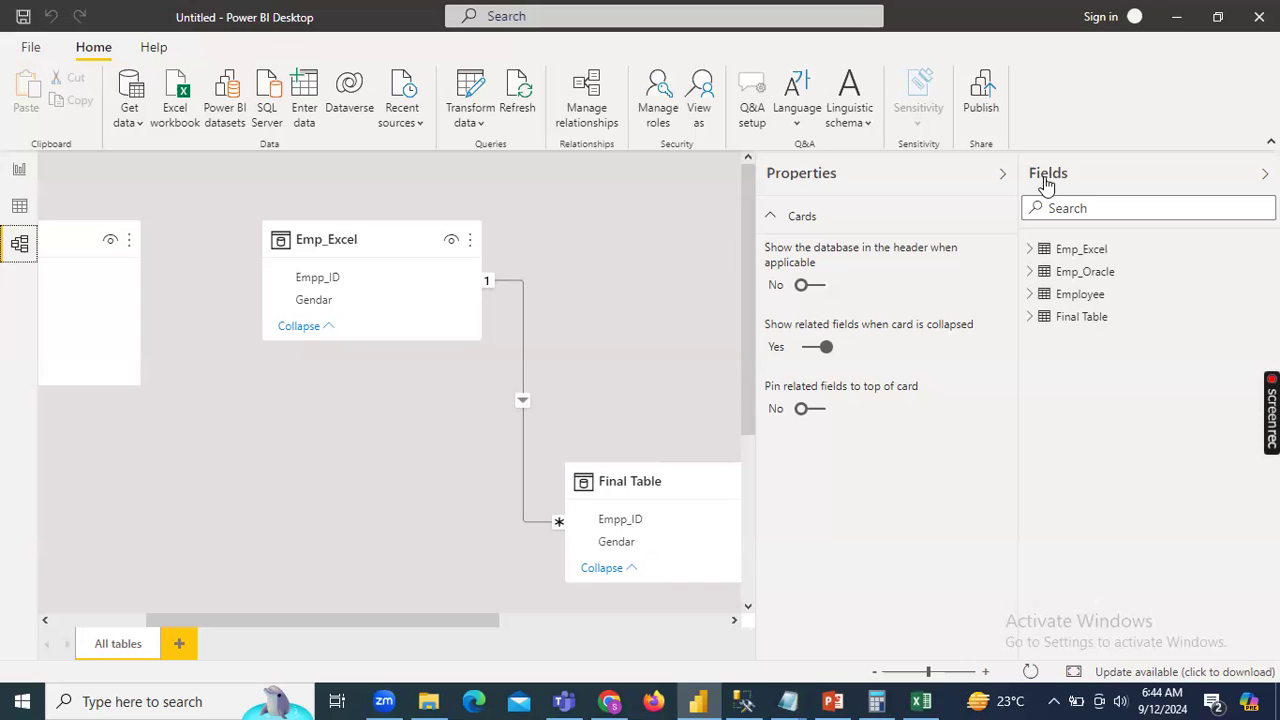
pyautogui.click(1002, 177)
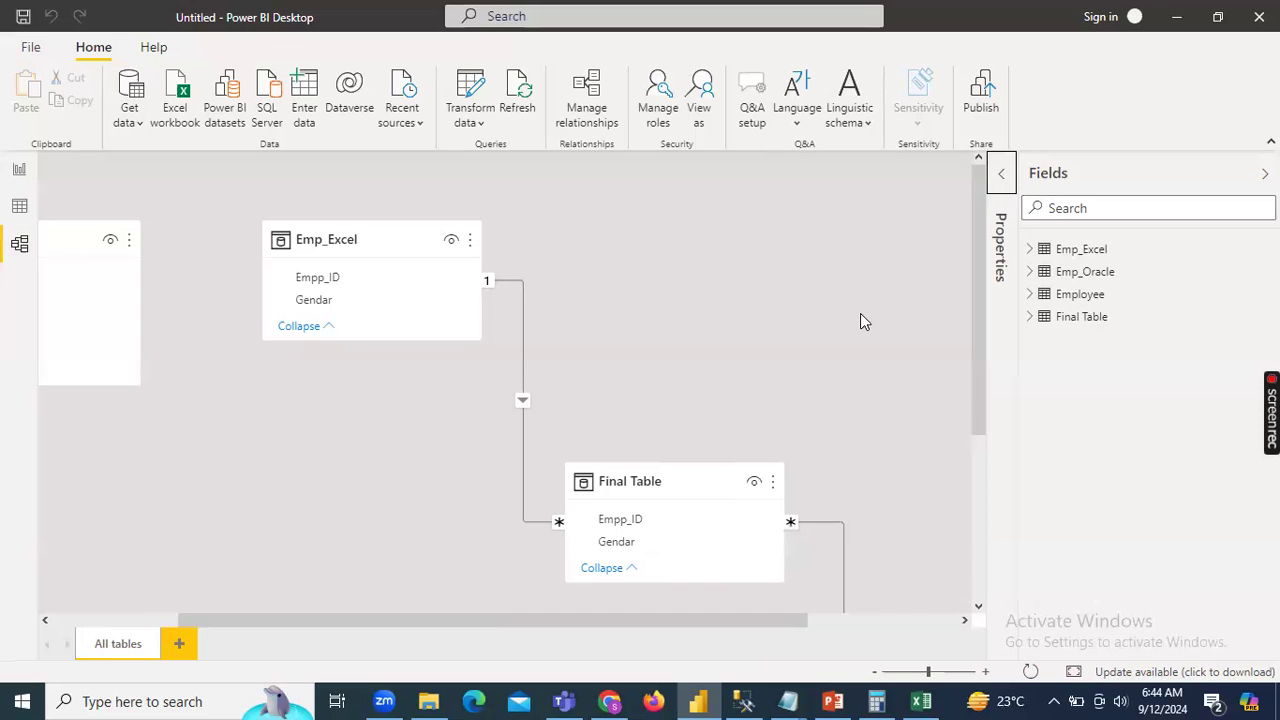
pyautogui.click(19, 171)
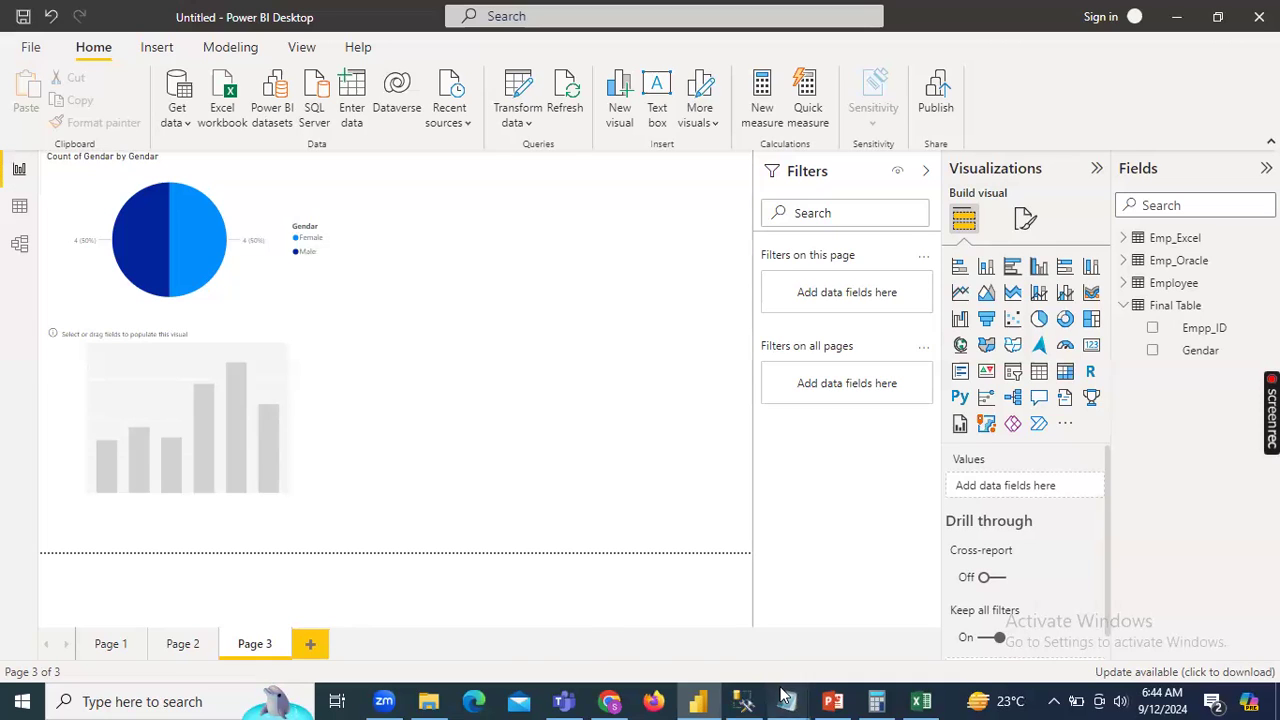
pyautogui.moveTo(787, 697)
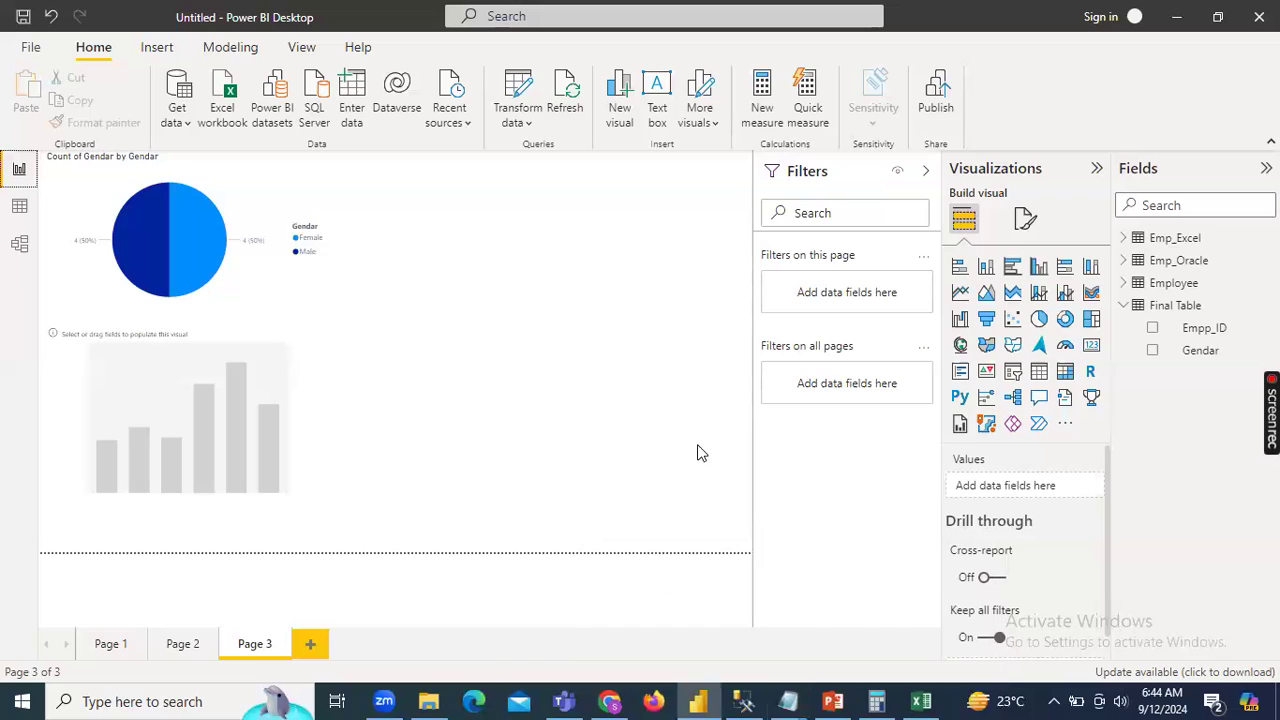